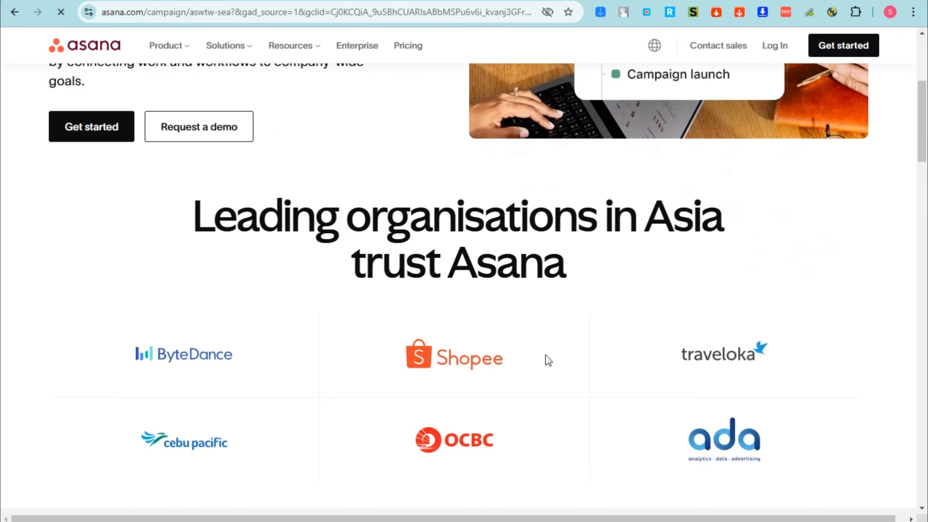
scroll(547, 360, down, 15)
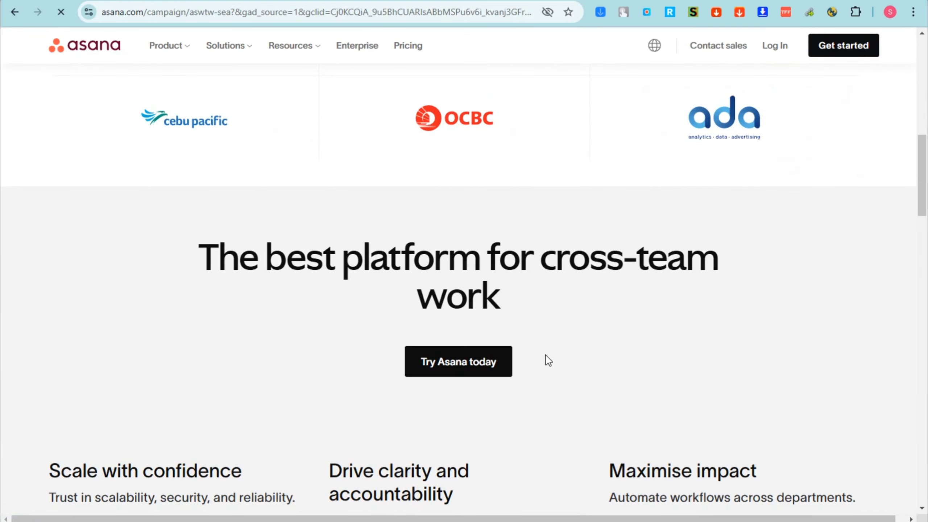
Scroll the Asana homepage and use Get started to reach the 'Welcome to Asana' sign-in page
scroll(547, 359, up, 15)
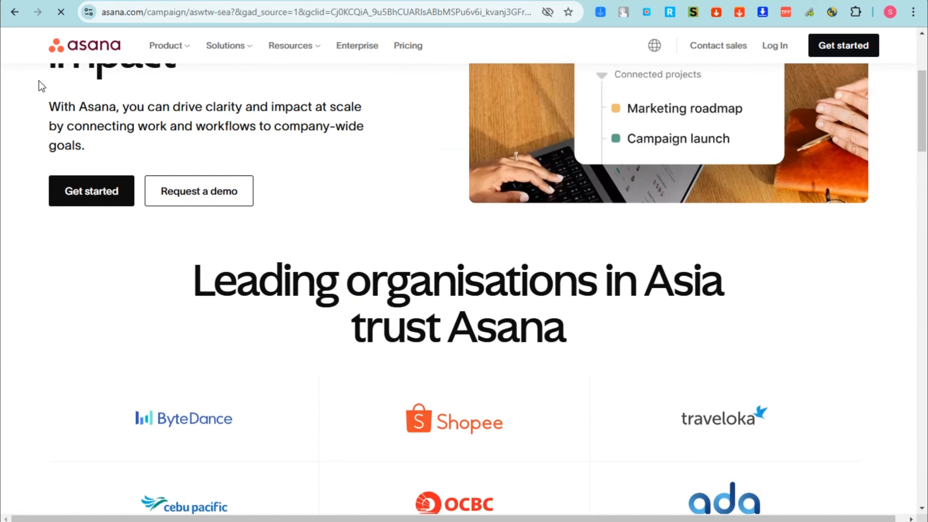
click(73, 196)
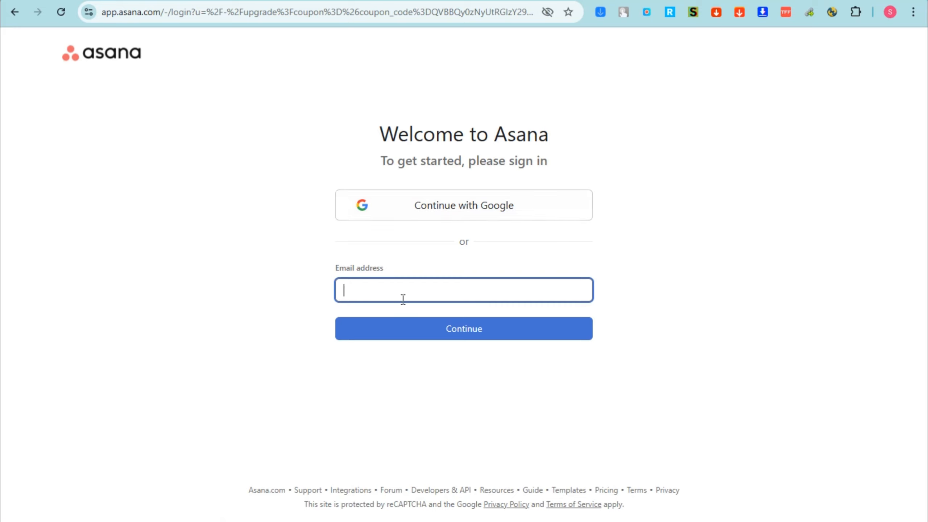
Sign in with Google, enter your full name, and continue to the work questions
click(444, 205)
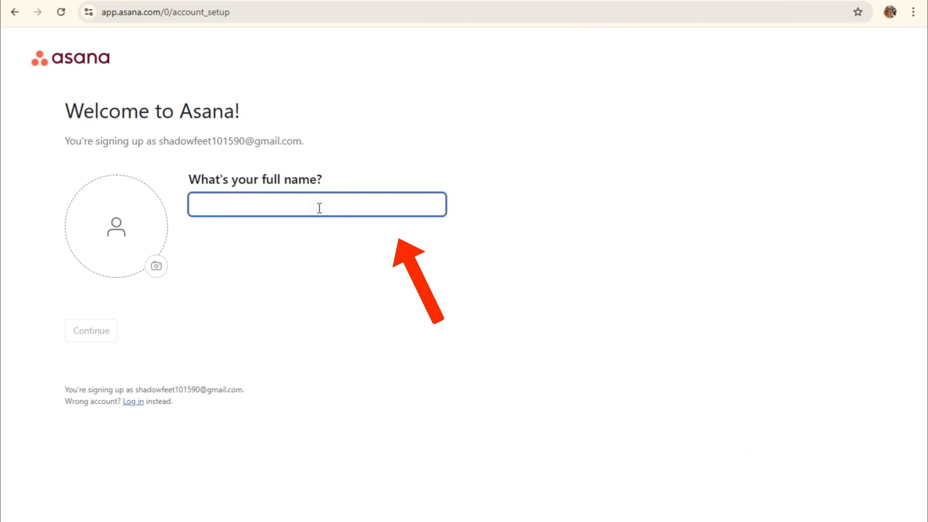
text(Andrea B)
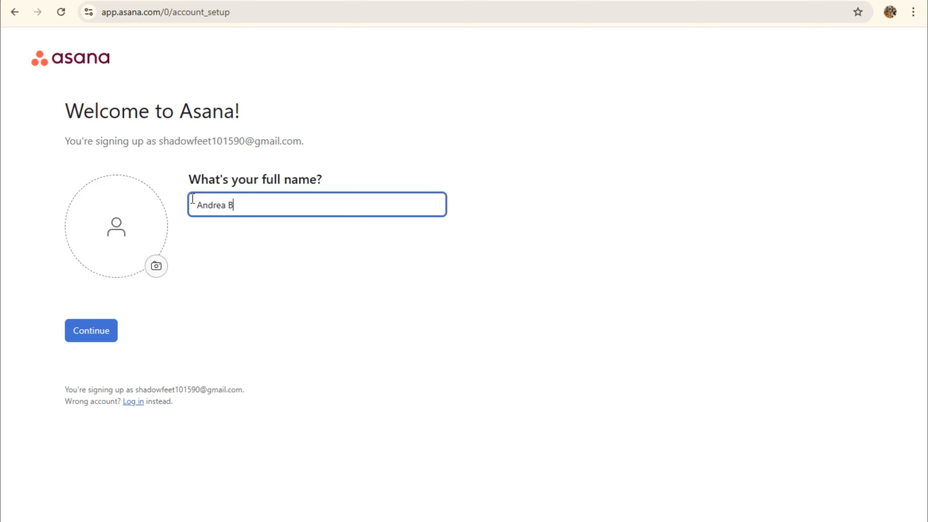
click(107, 322)
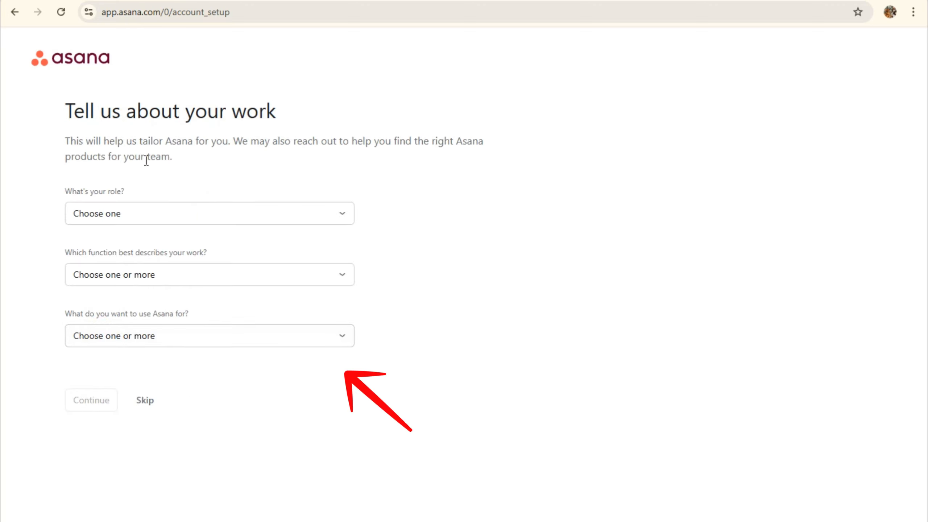
Set the role to Manager and the work function to Information Technology (IT)
click(171, 219)
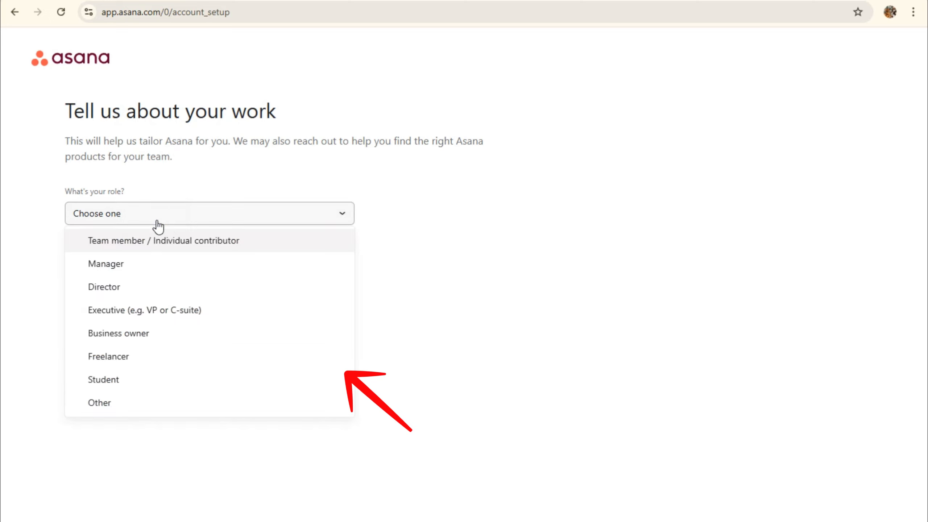
click(106, 266)
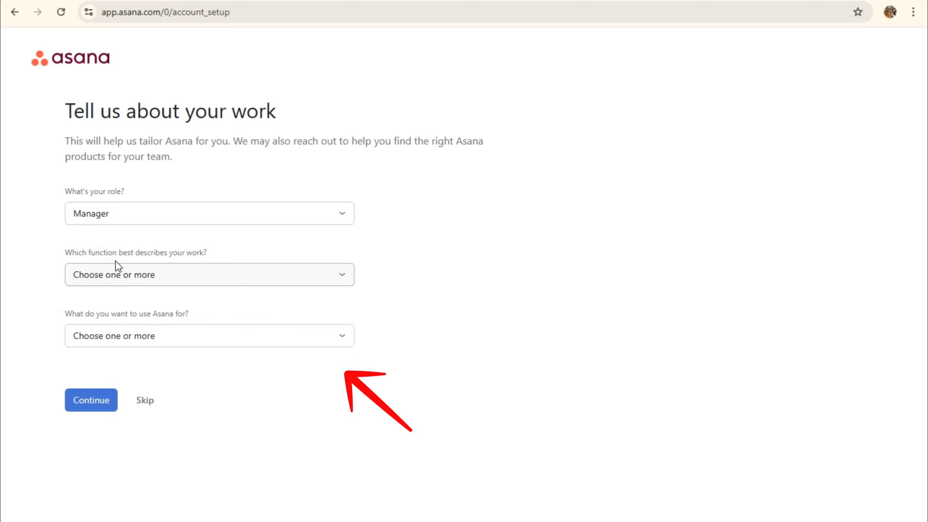
click(264, 273)
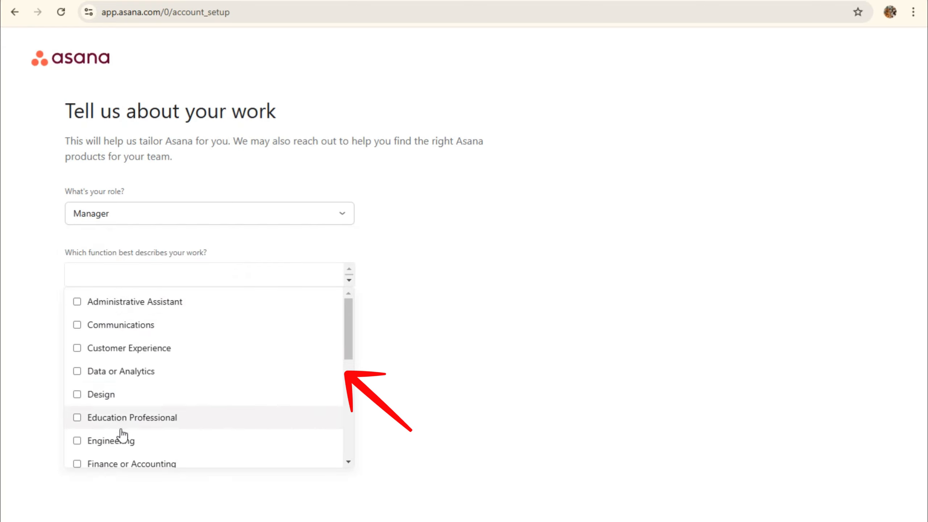
scroll(122, 435, down, 3)
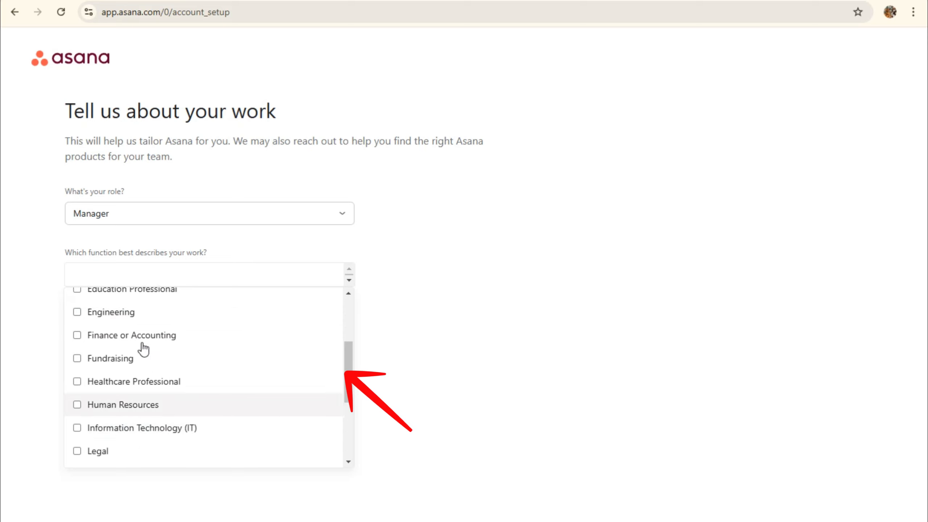
scroll(141, 348, up, 3)
scroll(142, 348, down, 3)
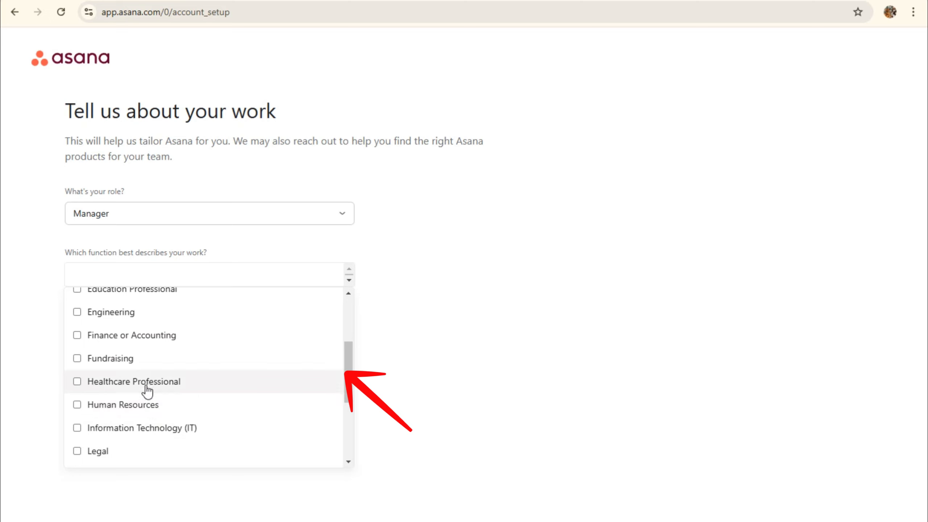
click(133, 430)
click(408, 421)
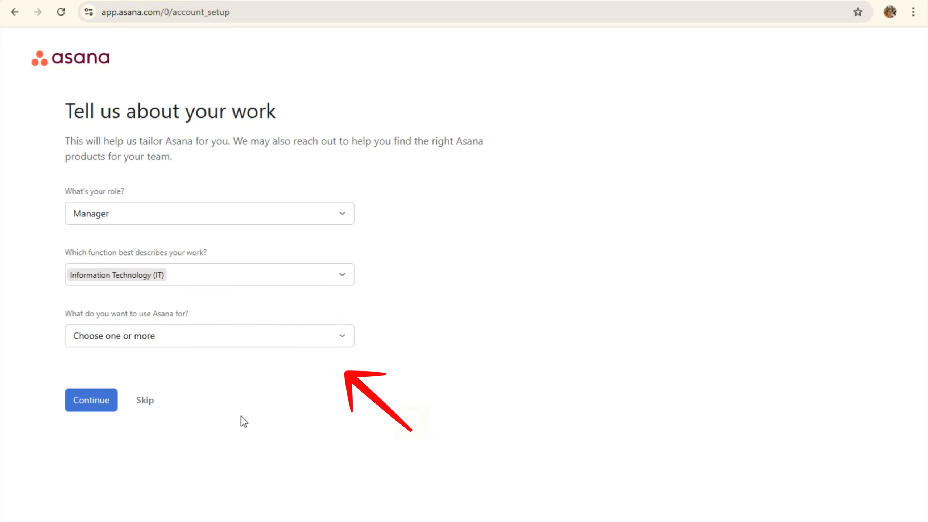
Choose Project management as the intended use and submit the work details
click(162, 342)
scroll(110, 262, up, 1)
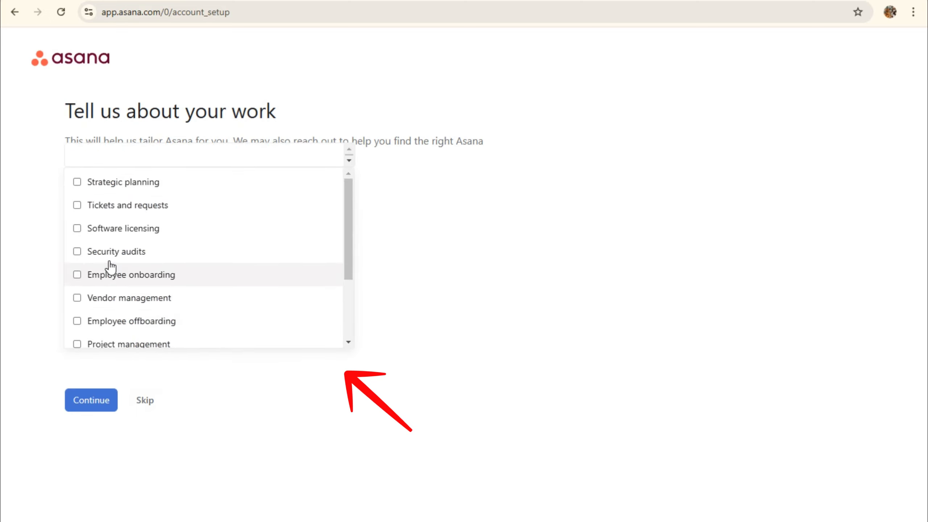
scroll(109, 262, down, 3)
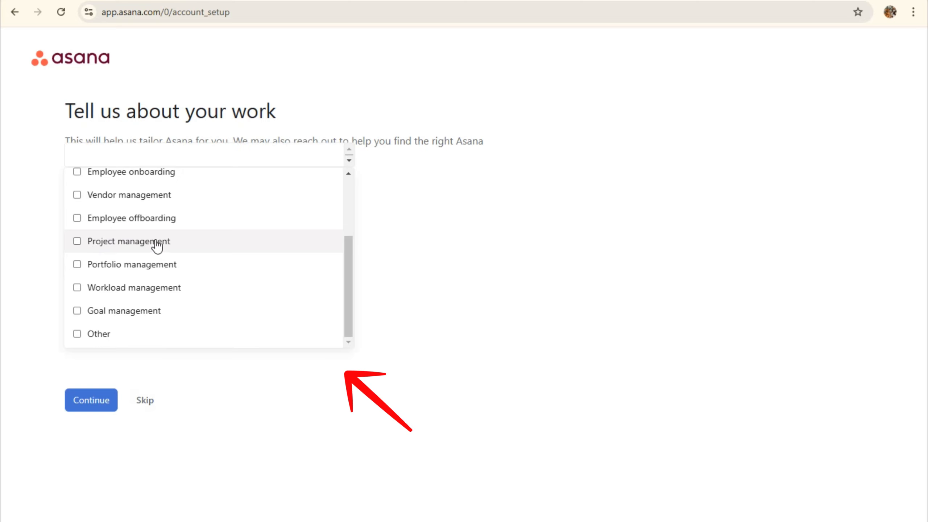
scroll(135, 176, up, 3)
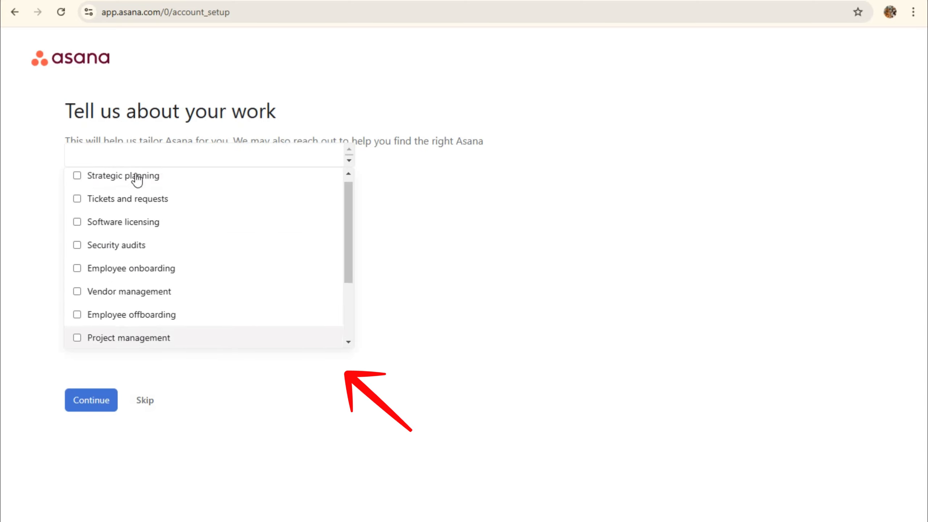
scroll(155, 249, down, 3)
click(155, 245)
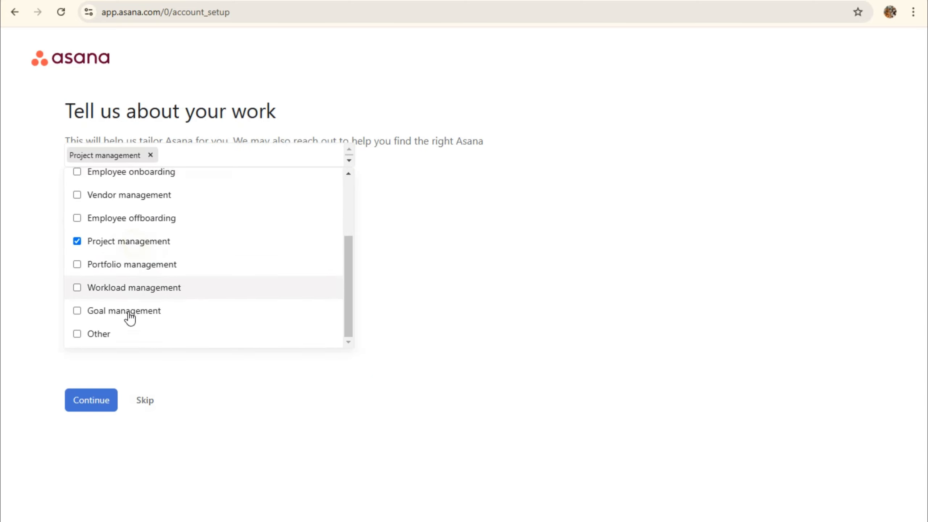
click(94, 402)
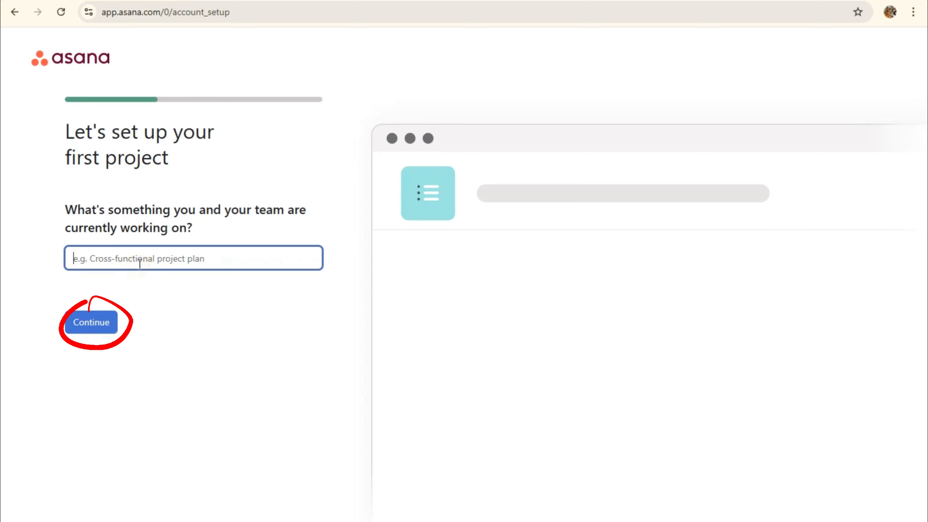
Name the first project 'A Youtube Project' and confirm it
text(A pro)
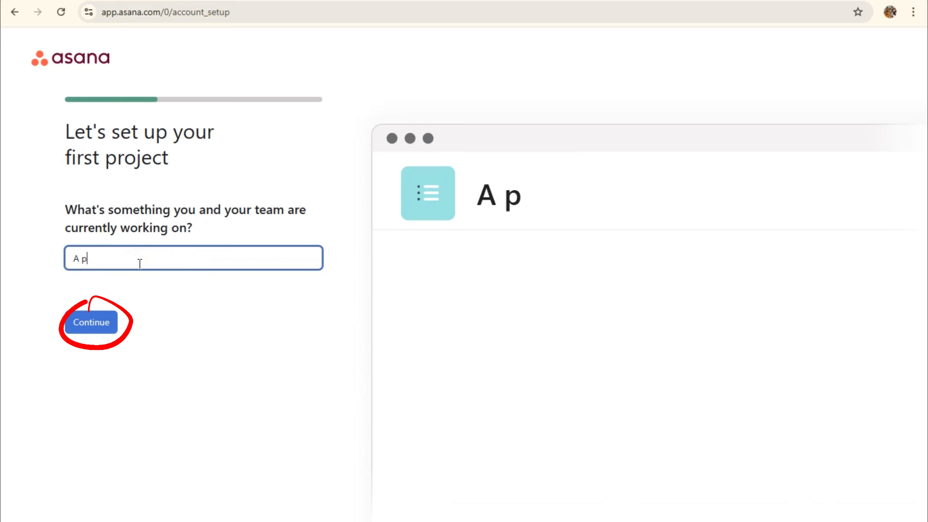
key(BackSpace)
key(BackSpace)
key(BackSpace)
key(BackSpace)
key(BackSpace)
key(BackSpace)
key(BackSpace)
key(BackSpace)
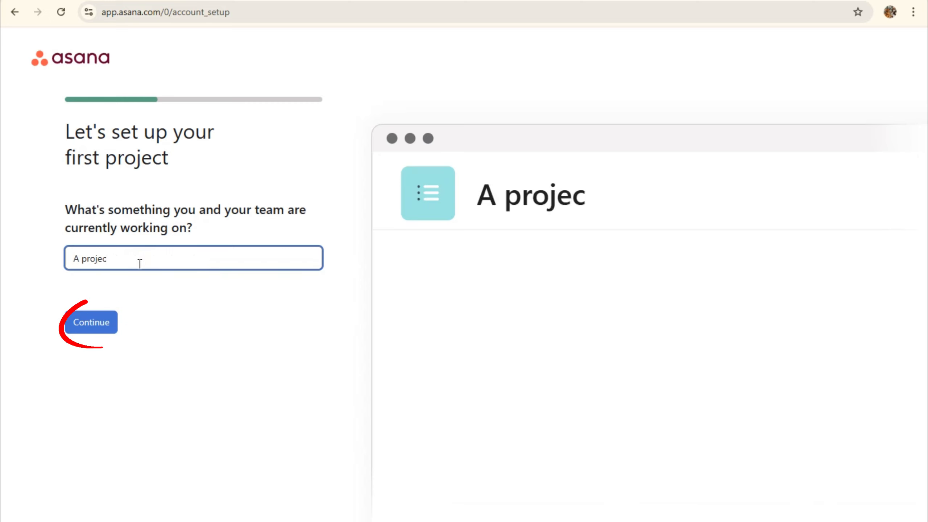
text(Youtube P)
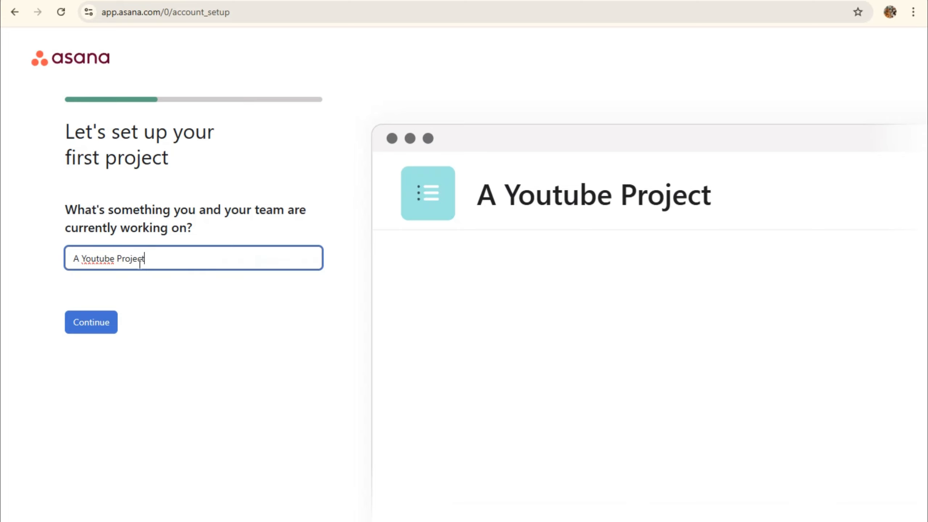
click(92, 322)
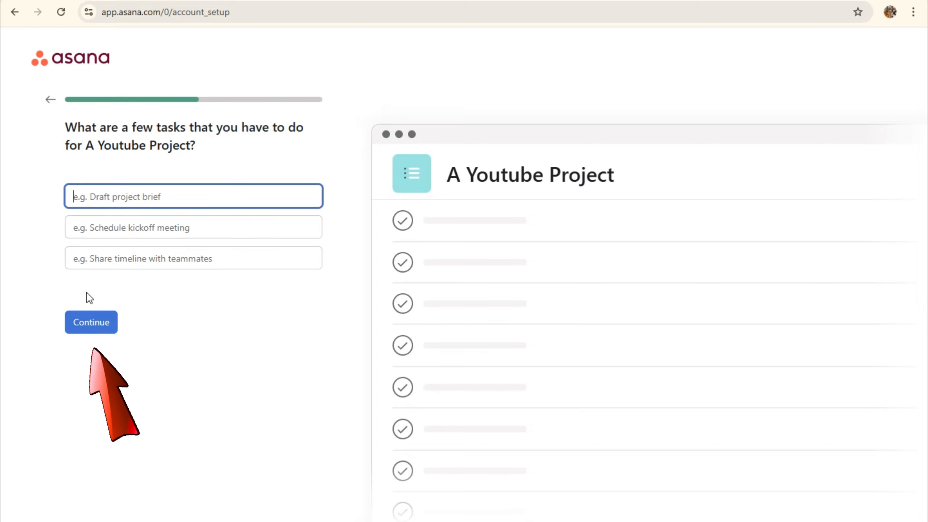
Accept the default tasks, clear the To do, Doing and Done section names, and continue
click(76, 330)
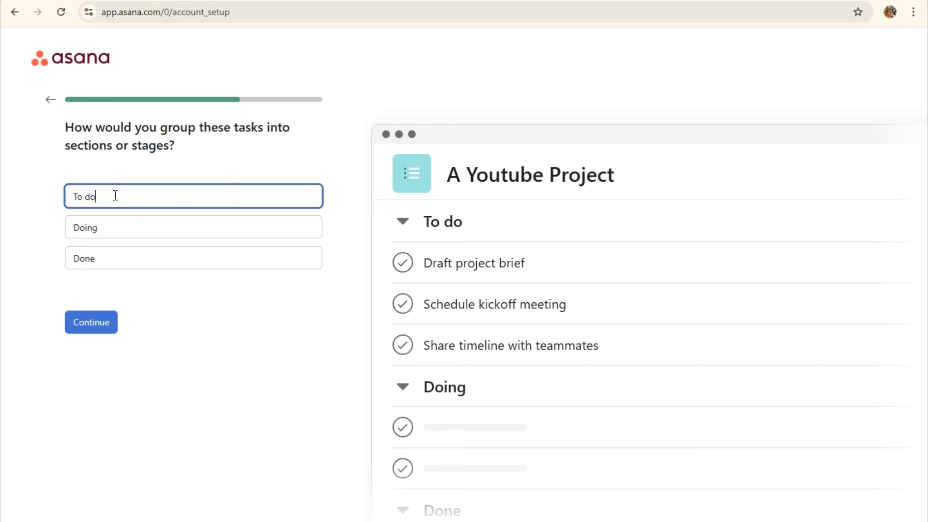
drag(113, 195, 52, 197)
key(BackSpace)
drag(101, 225, 58, 227)
key(BackSpace)
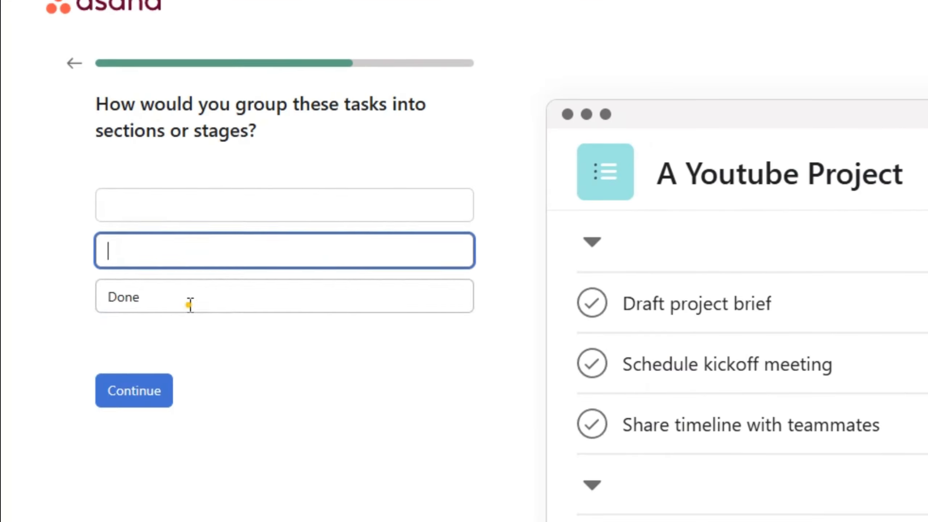
drag(126, 261, 60, 260)
key(BackSpace)
click(148, 394)
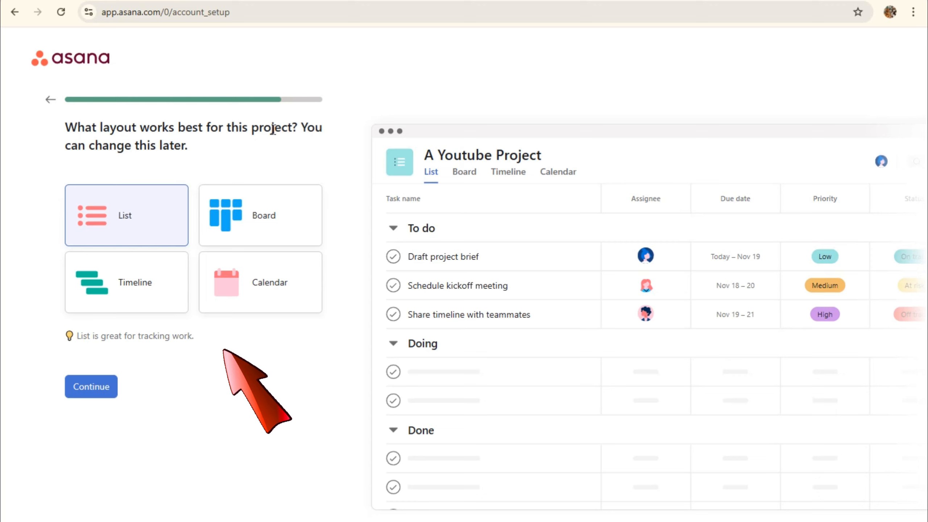
Preview the Board, Timeline and Calendar layouts, then settle on List and continue
click(114, 219)
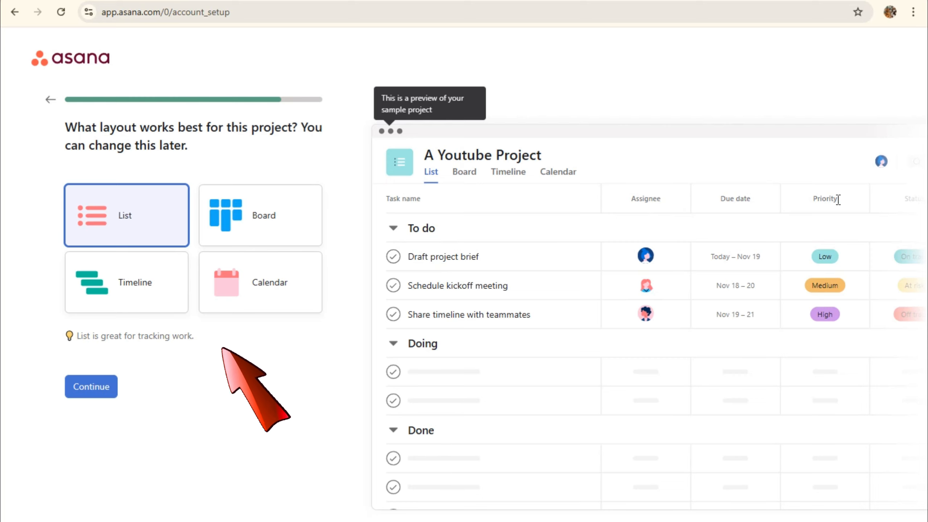
click(273, 230)
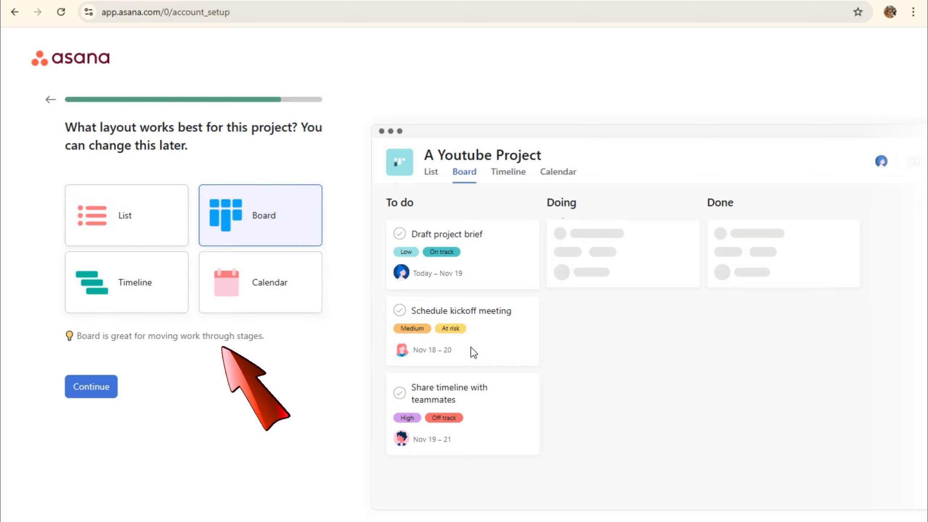
click(103, 292)
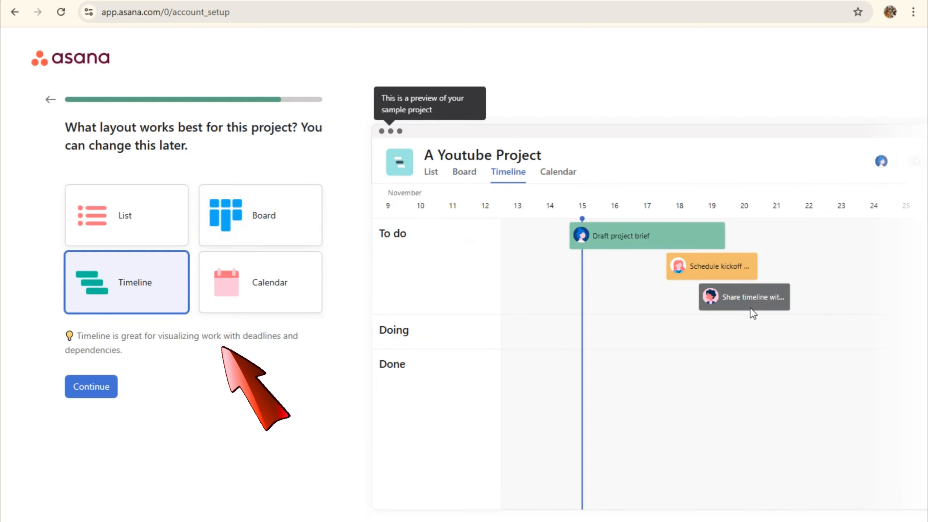
click(248, 289)
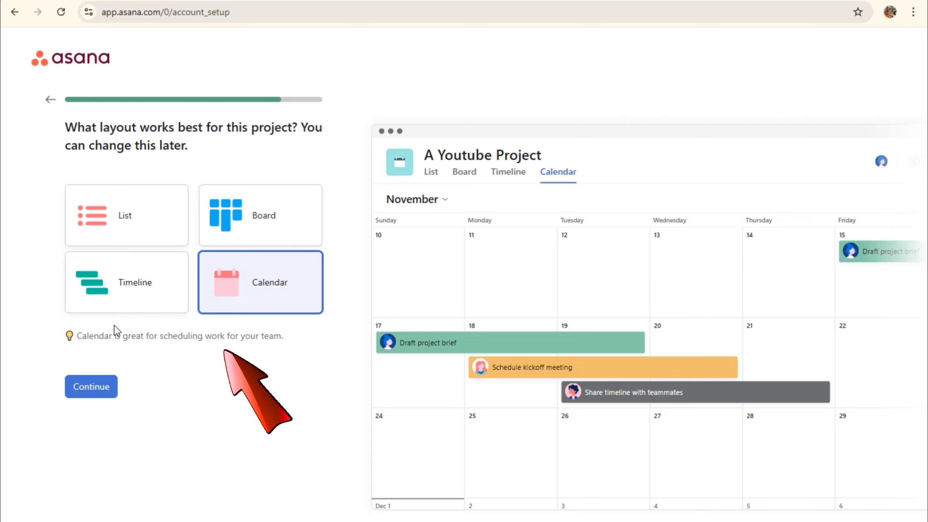
click(123, 233)
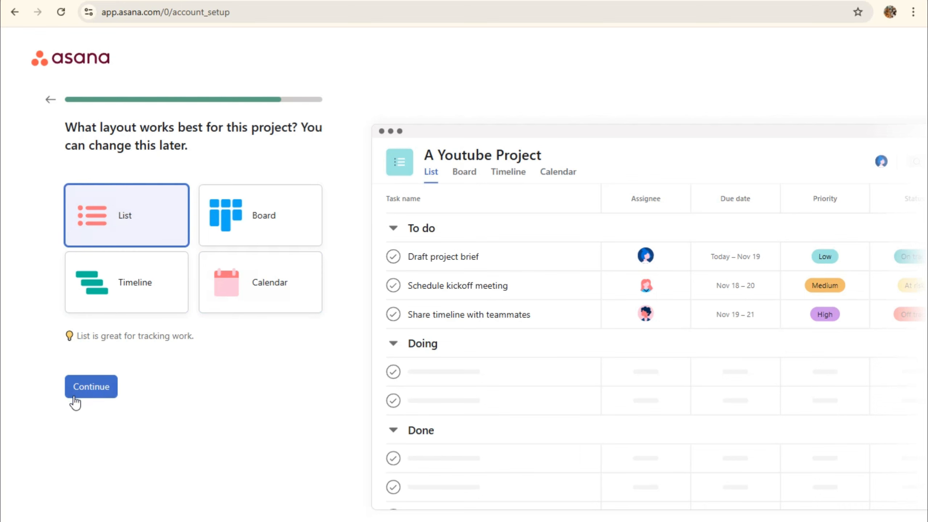
click(92, 388)
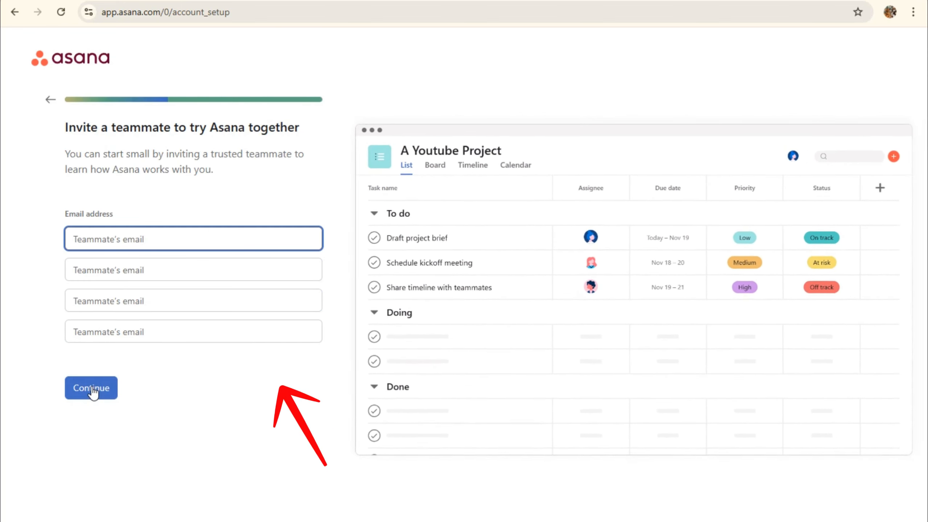
Skip inviting teammates and downloading the apps to finish account setup
drag(66, 126, 289, 147)
click(98, 150)
drag(73, 156, 279, 178)
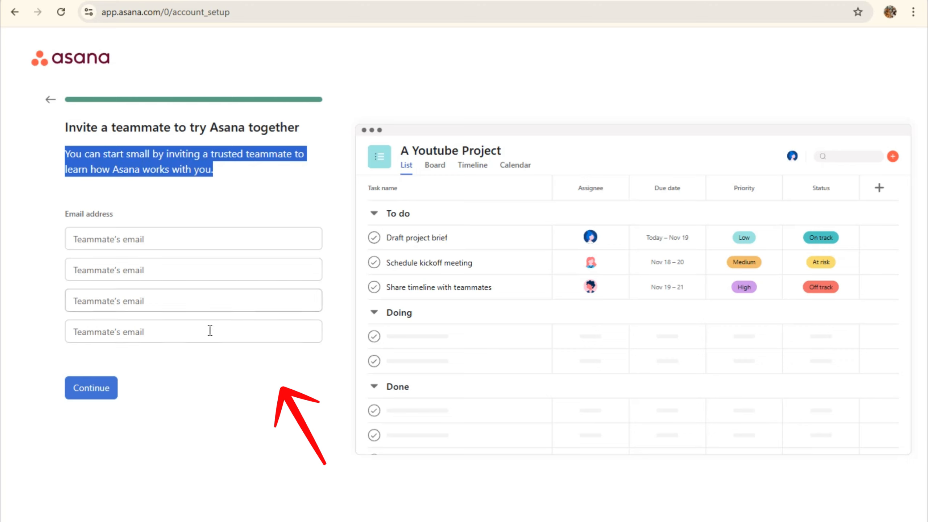
key(F10)
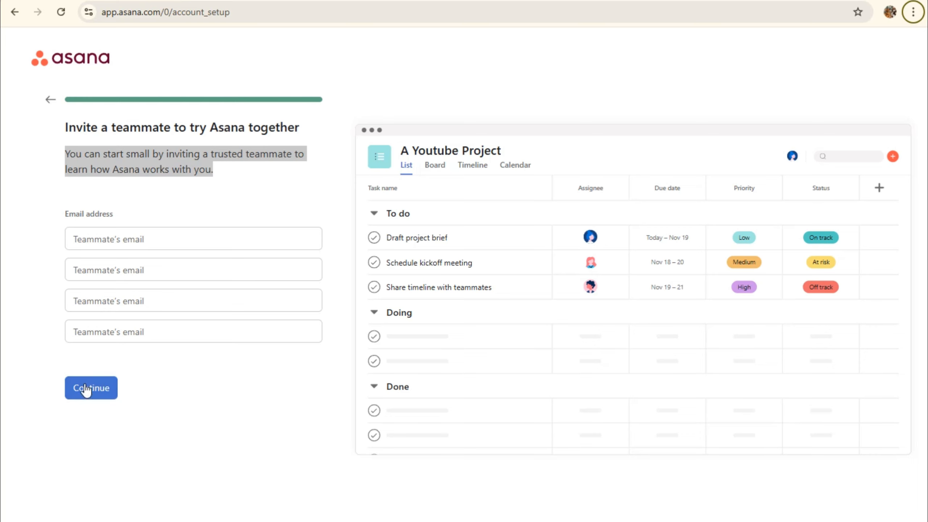
click(99, 388)
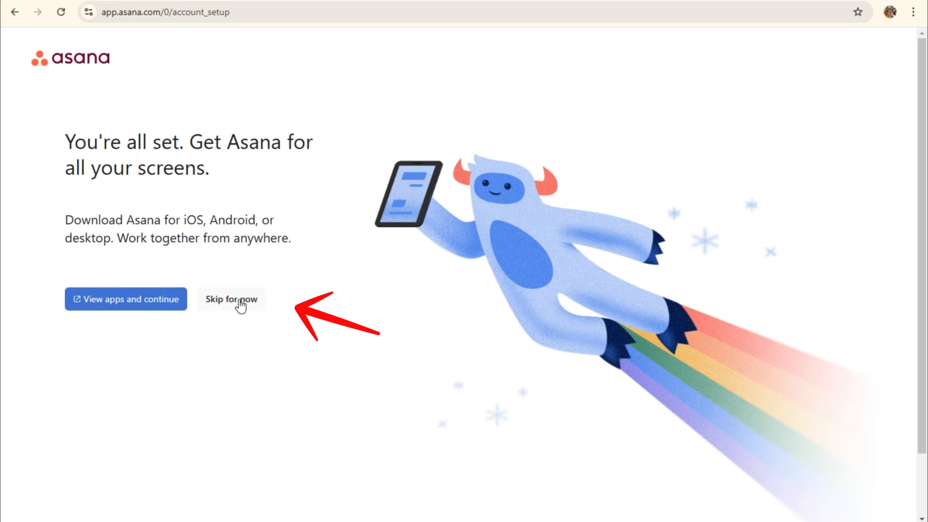
click(239, 299)
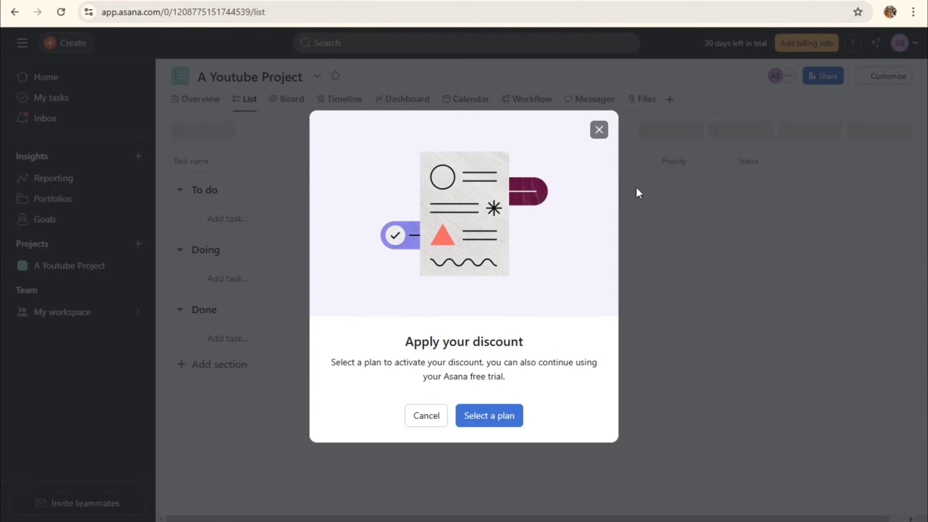
Close the discount offer and AI tip, then select the 'Share timeline with teammates' task
click(598, 130)
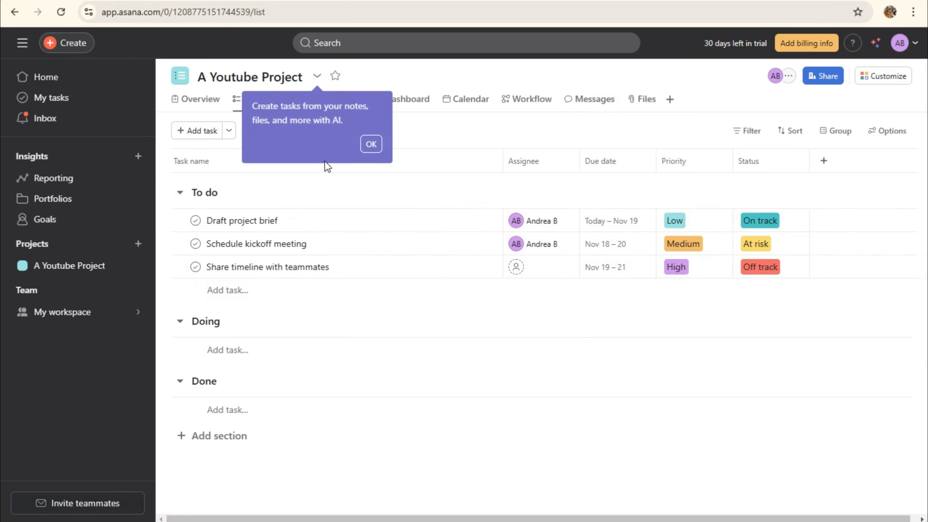
click(371, 144)
click(165, 268)
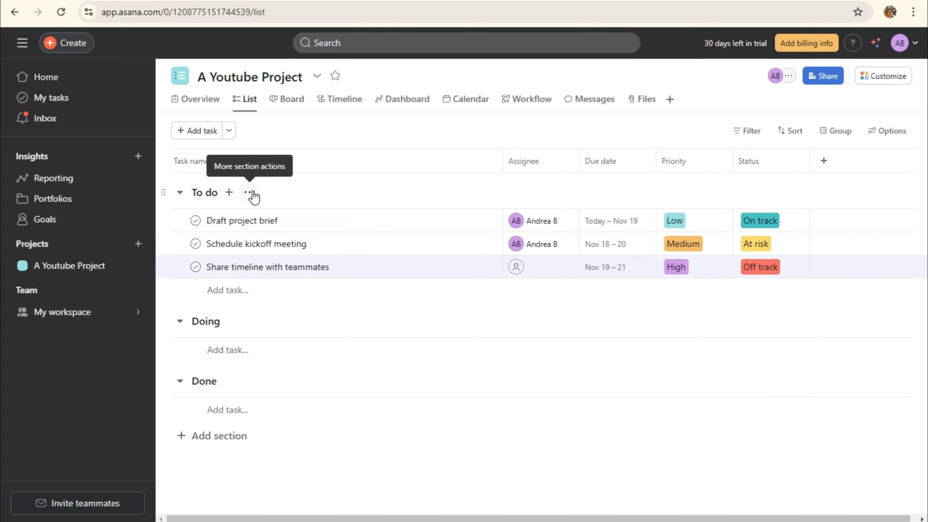
Delete the To do and Doing sections from A Youtube Project
click(251, 194)
click(290, 310)
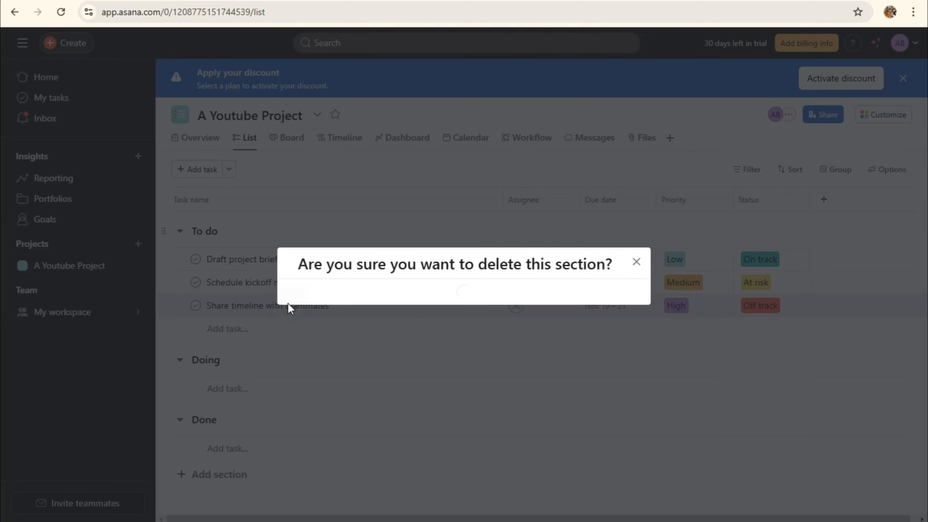
click(585, 342)
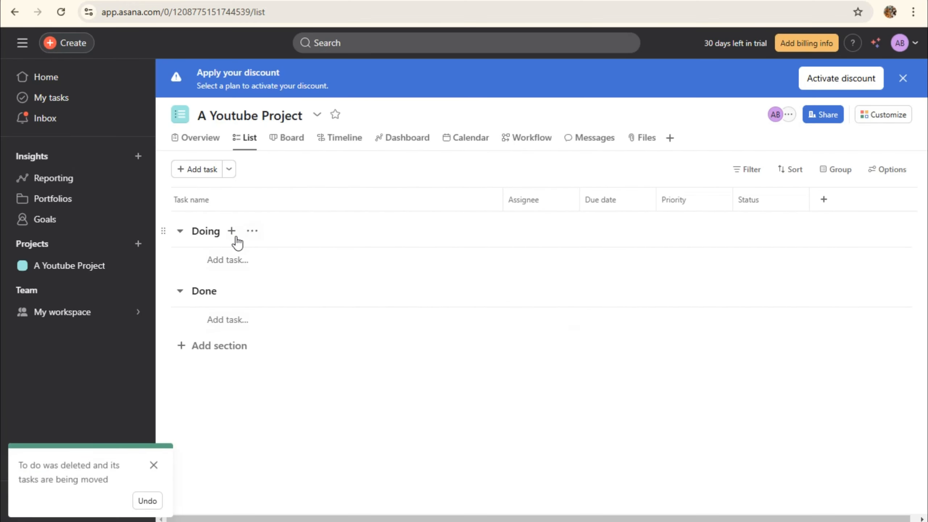
click(256, 234)
click(309, 349)
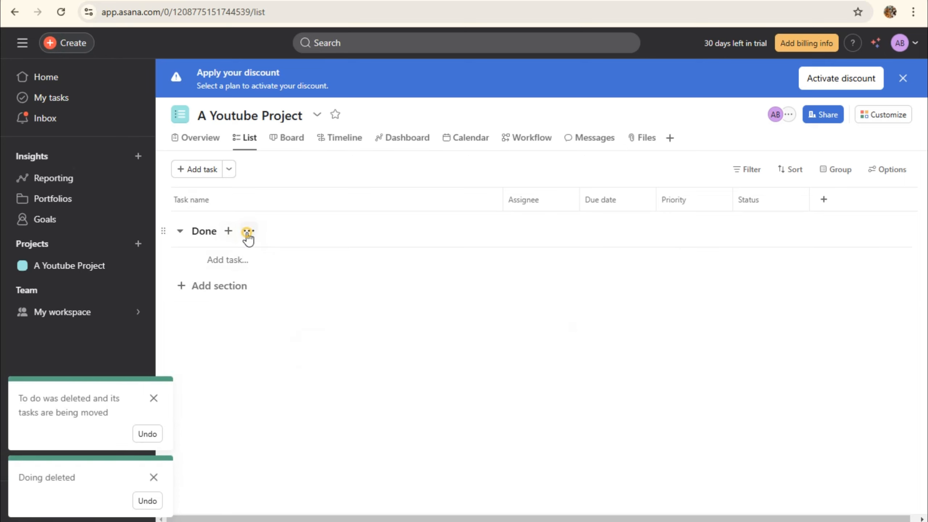
Leave the Done section unchanged, dismiss both deletion notices, and collapse the sidebar
click(248, 231)
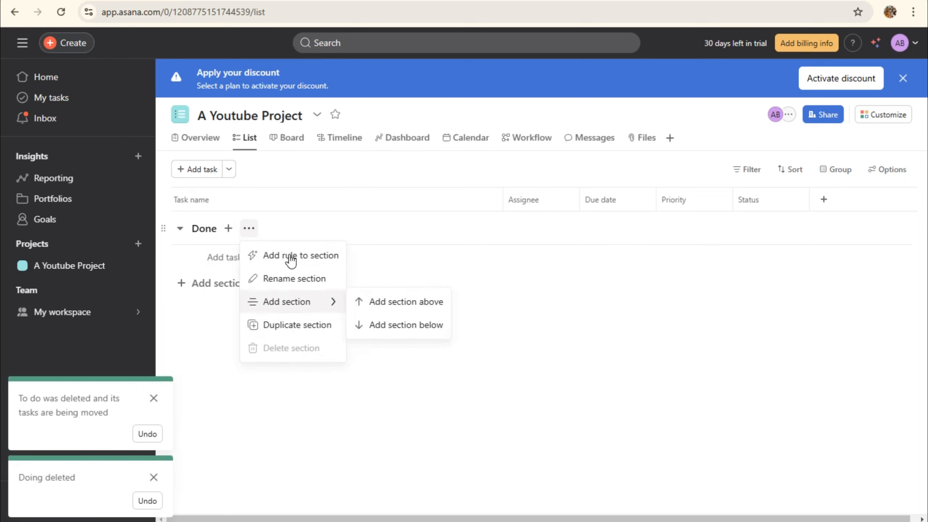
click(252, 232)
click(252, 232)
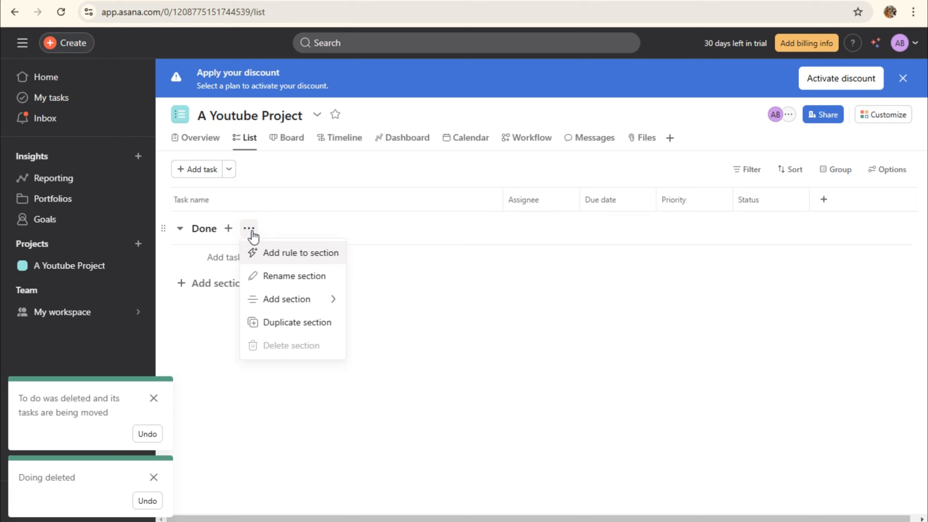
click(199, 333)
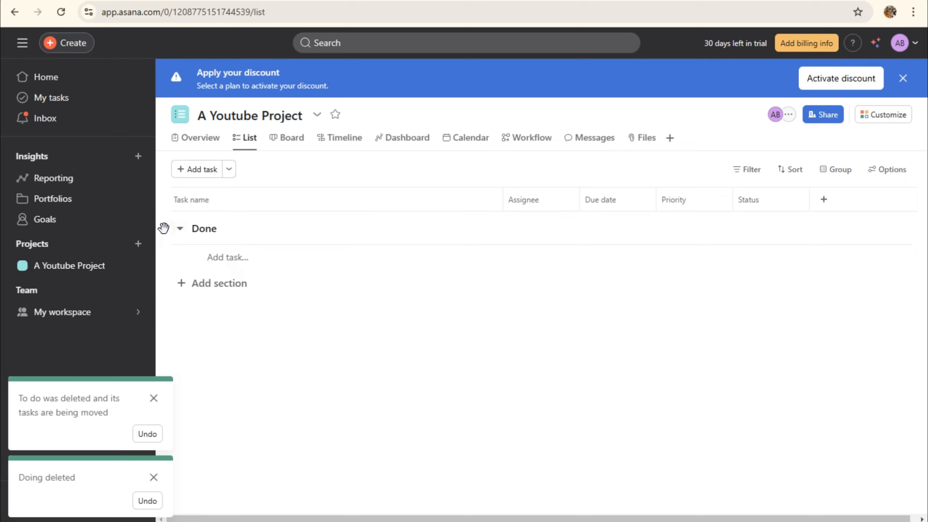
click(245, 233)
click(509, 362)
click(155, 397)
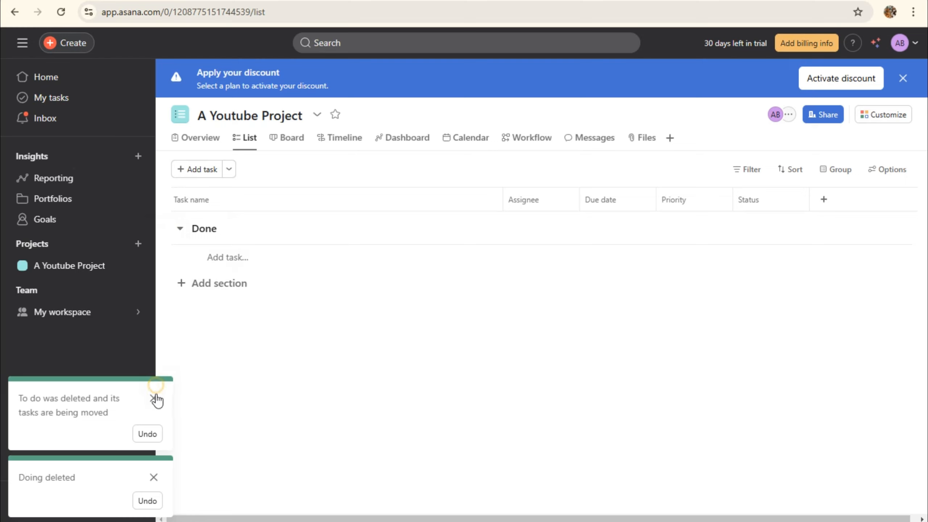
click(154, 477)
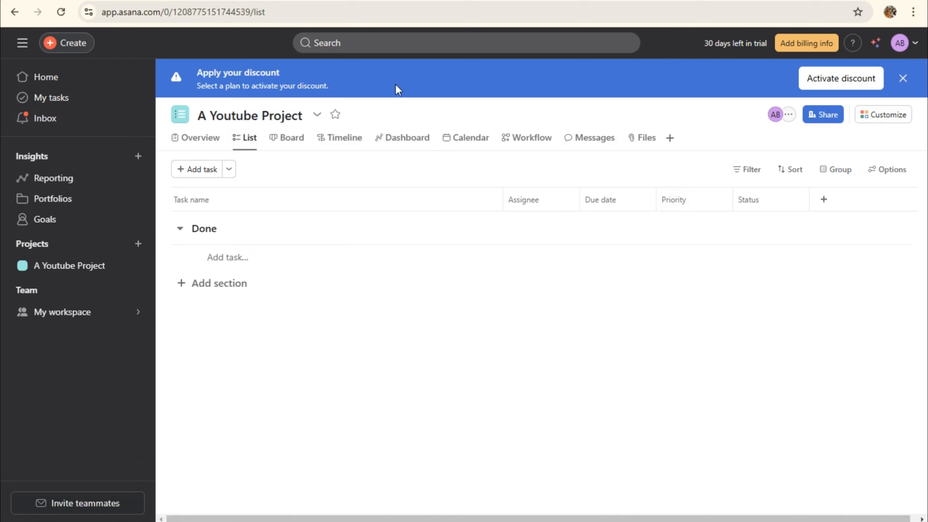
click(21, 43)
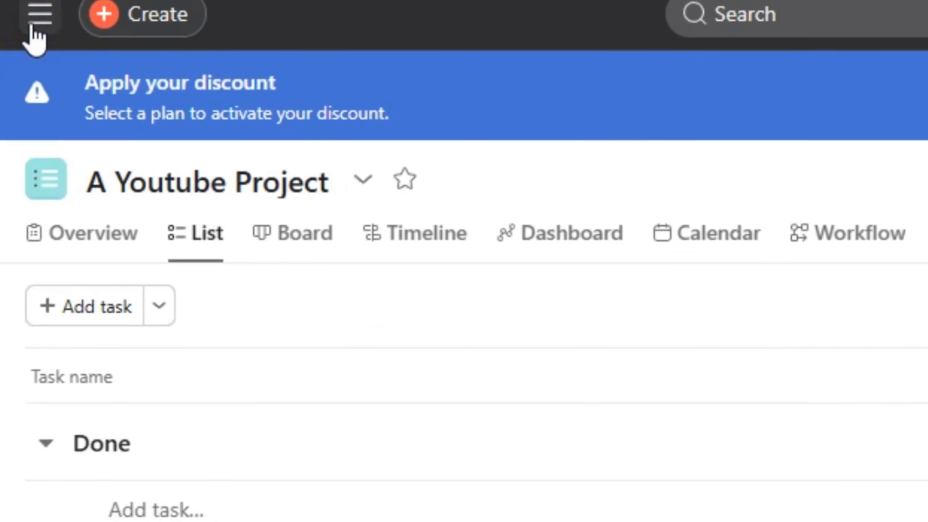
Expand the sidebar and scroll through the Home dashboard
click(33, 27)
click(33, 28)
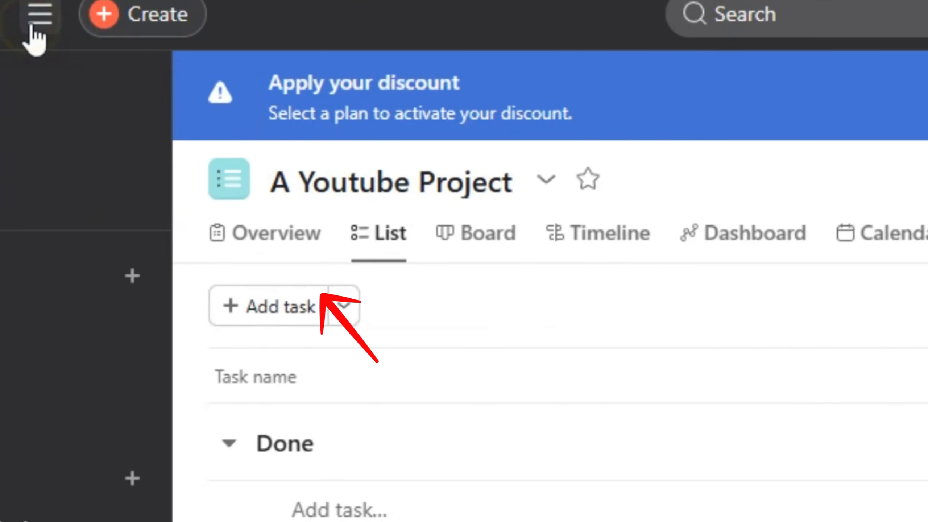
click(33, 27)
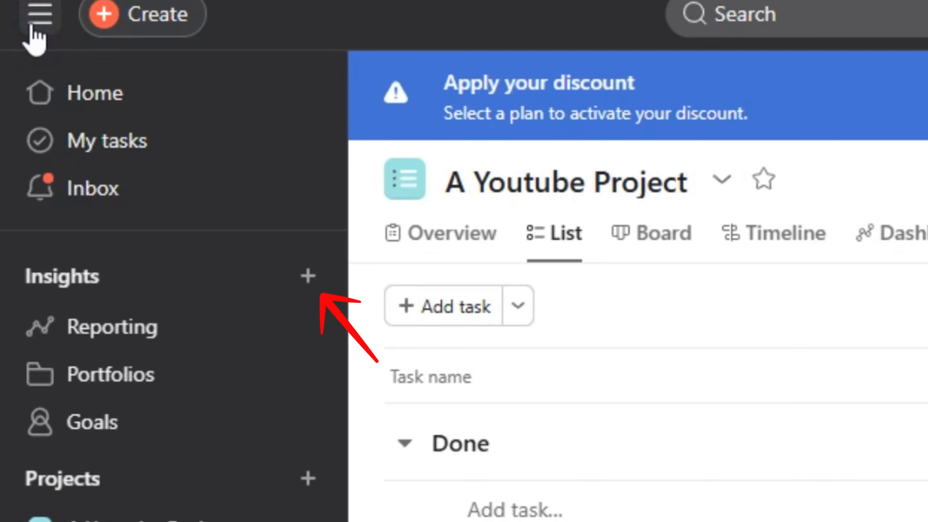
click(95, 94)
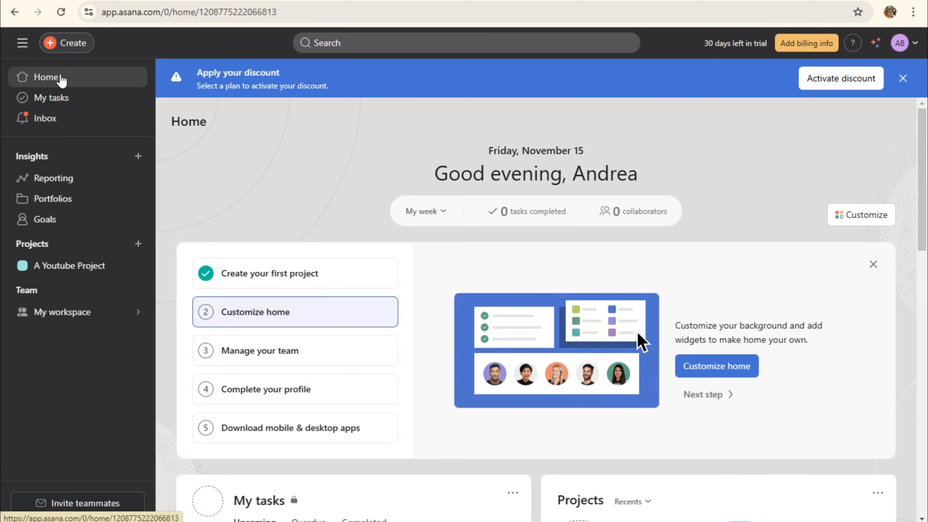
scroll(402, 210, down, 2)
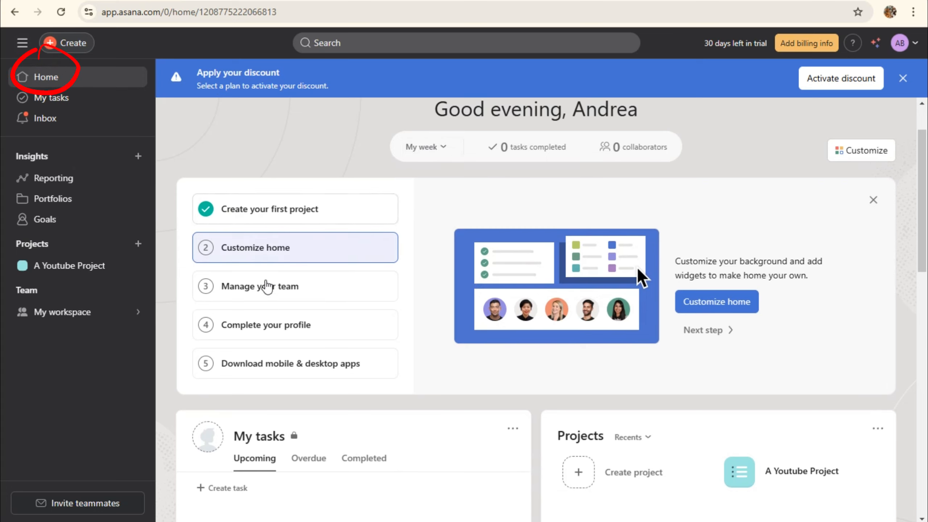
scroll(584, 259, down, 6)
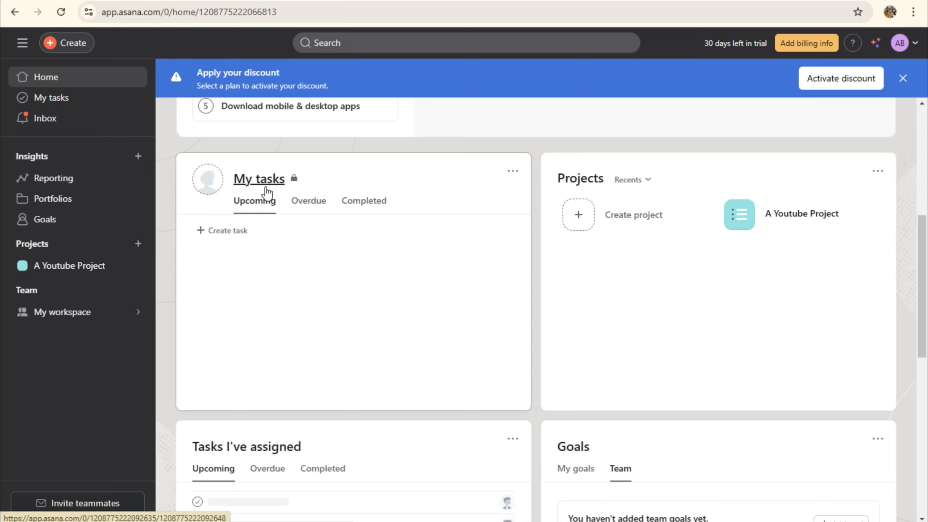
scroll(313, 321, down, 3)
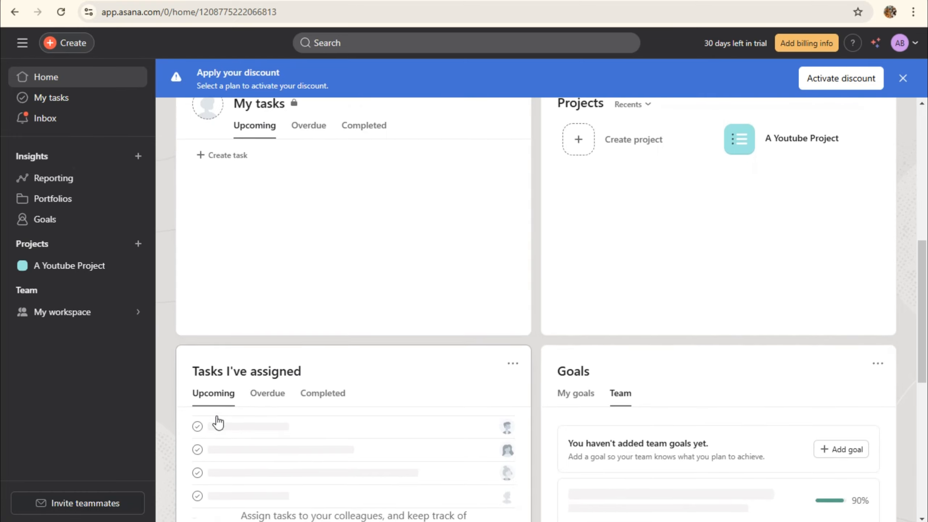
scroll(218, 422, down, 3)
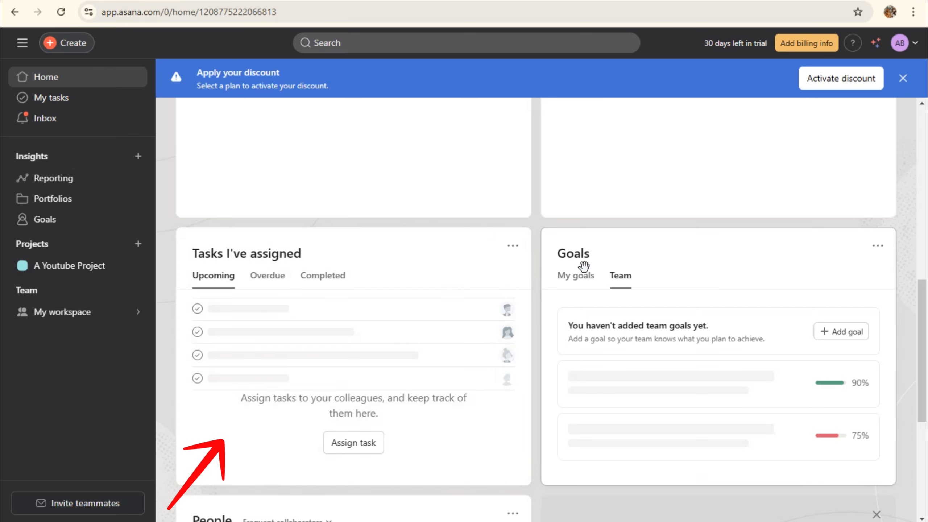
Switch the Goals card between my goals and team goals, then open My tasks
click(584, 284)
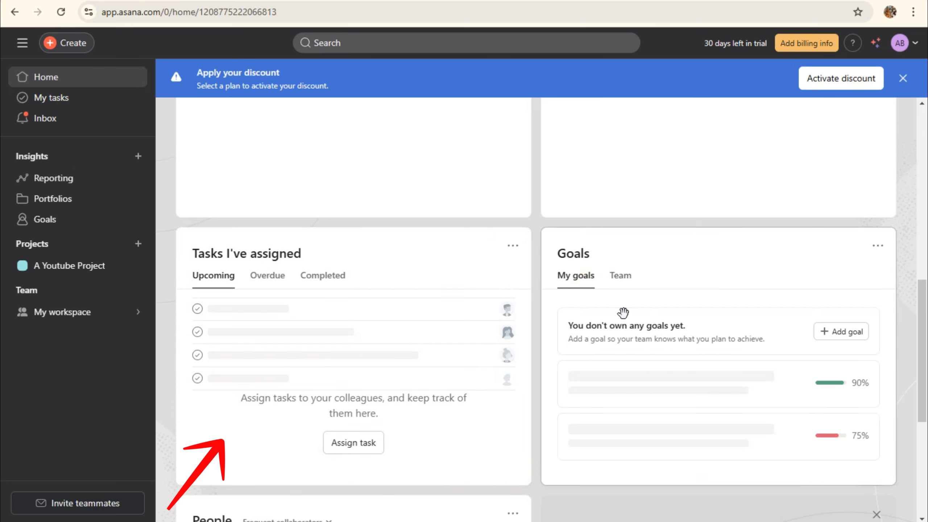
click(617, 282)
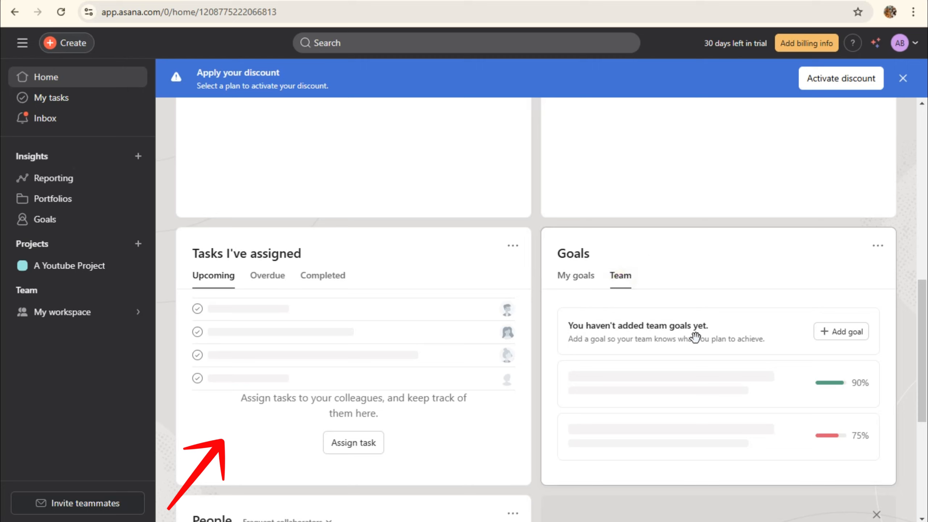
click(47, 101)
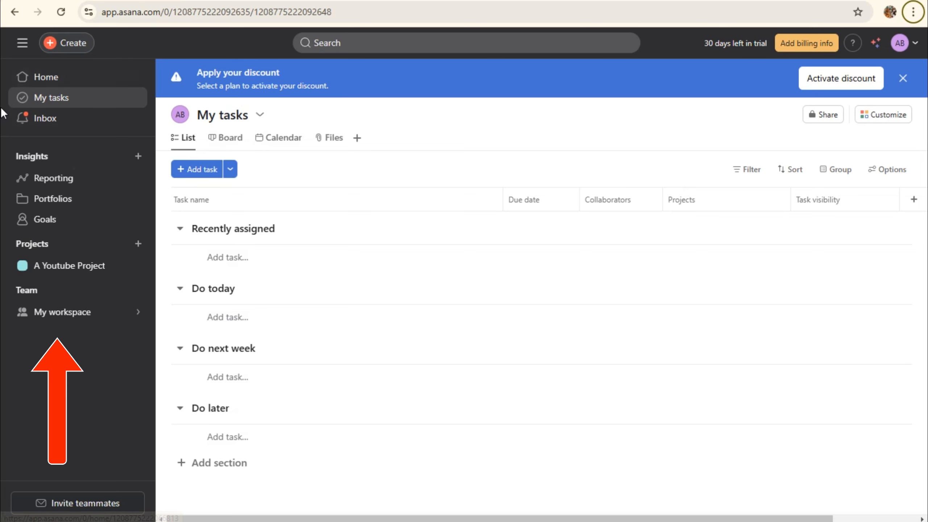
Open the Inbox and sort notifications by Relevance, then back to Newest
click(35, 125)
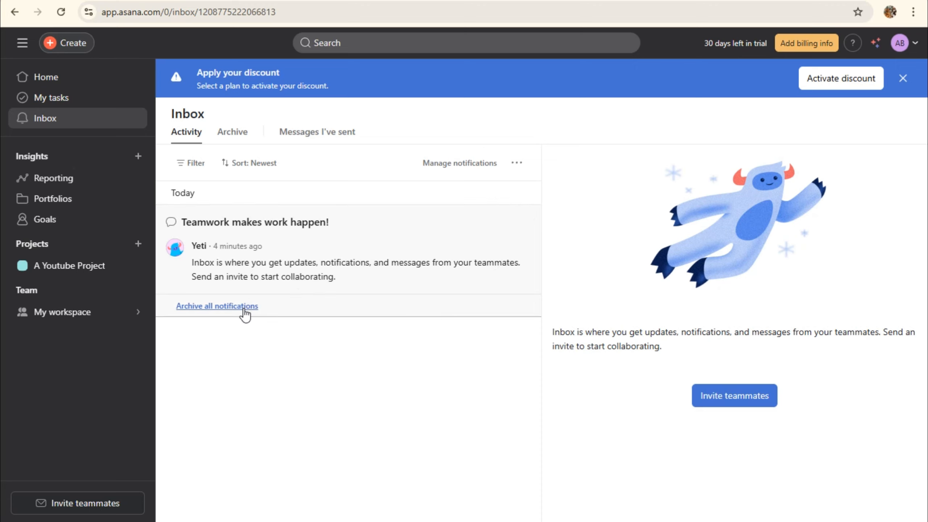
click(185, 163)
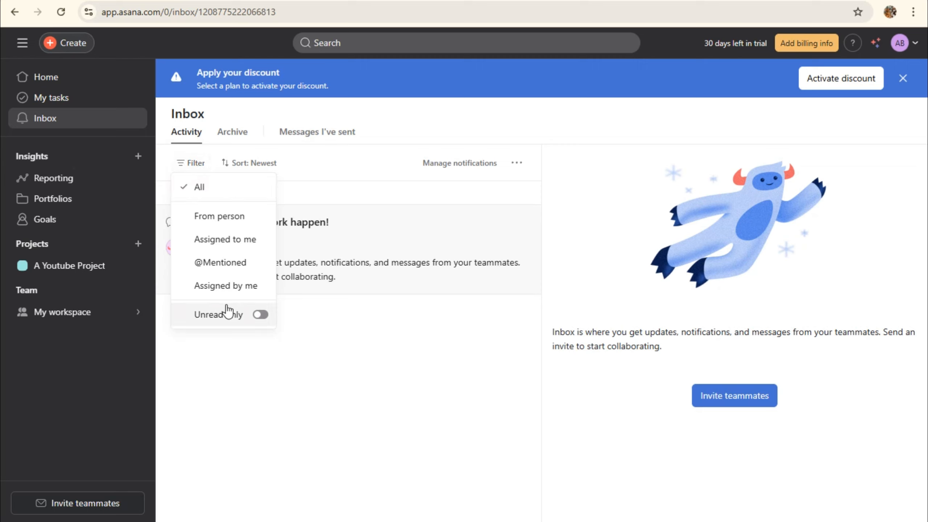
click(259, 165)
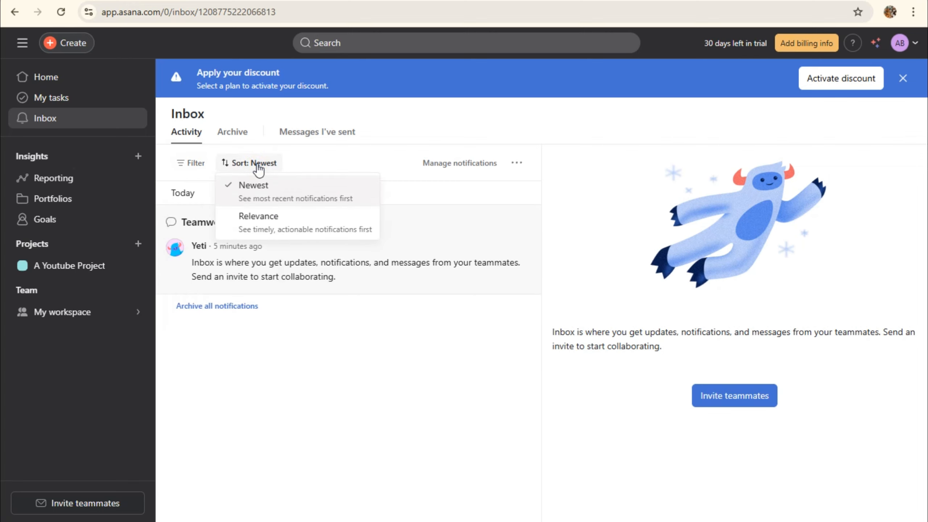
click(259, 224)
click(292, 166)
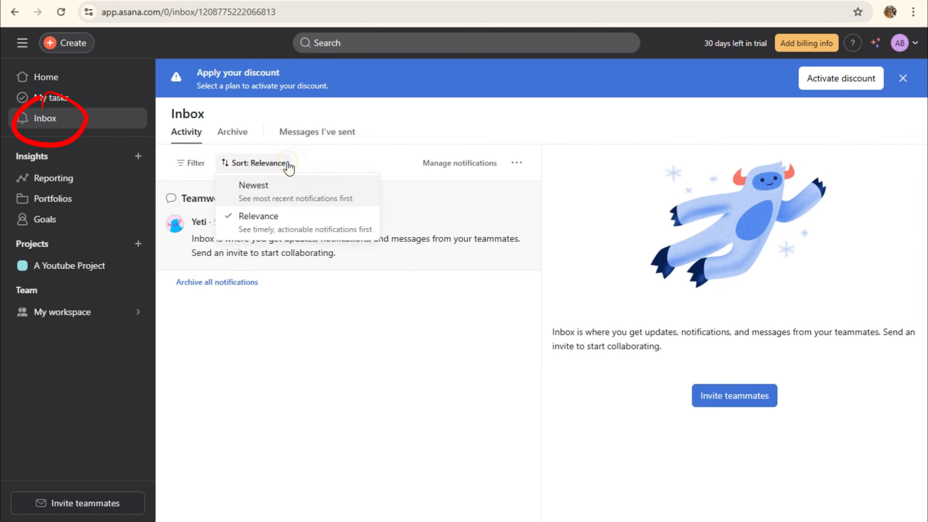
click(285, 192)
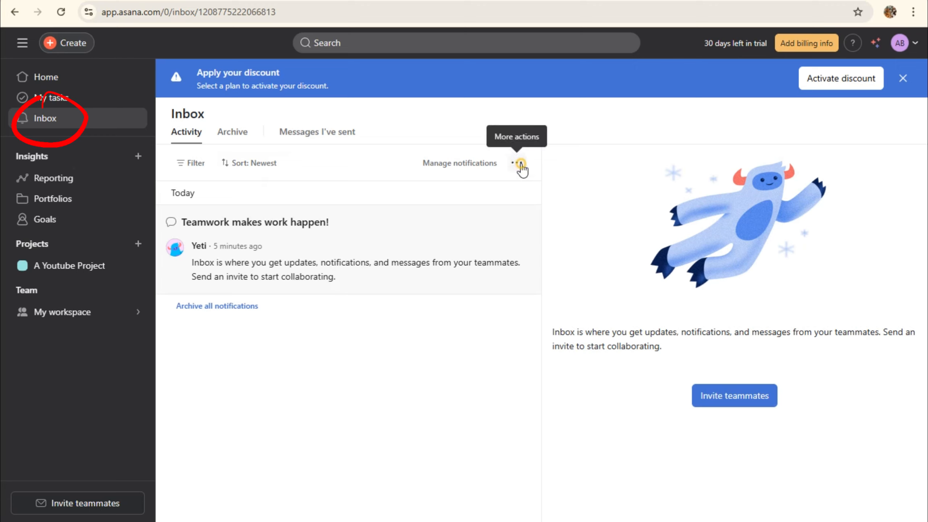
Check the Inbox's extra actions, then view the empty Archive tab
click(518, 164)
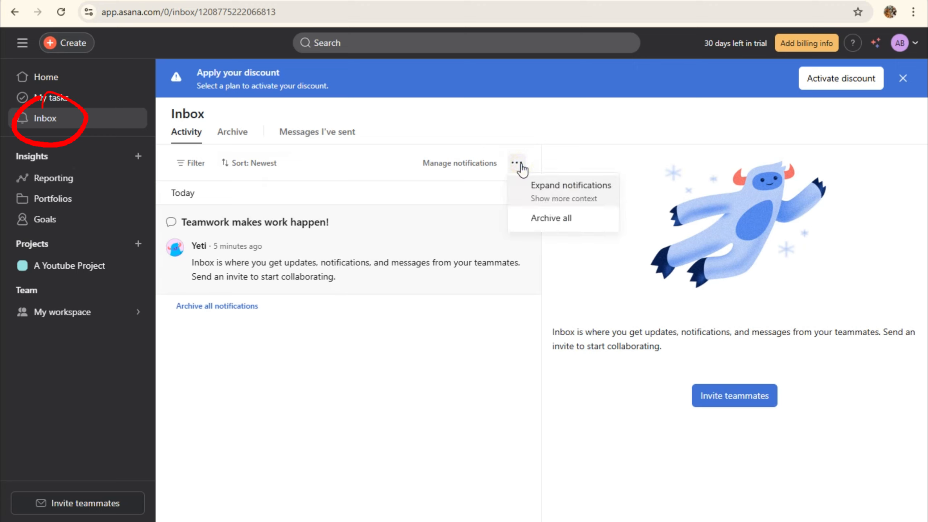
click(554, 188)
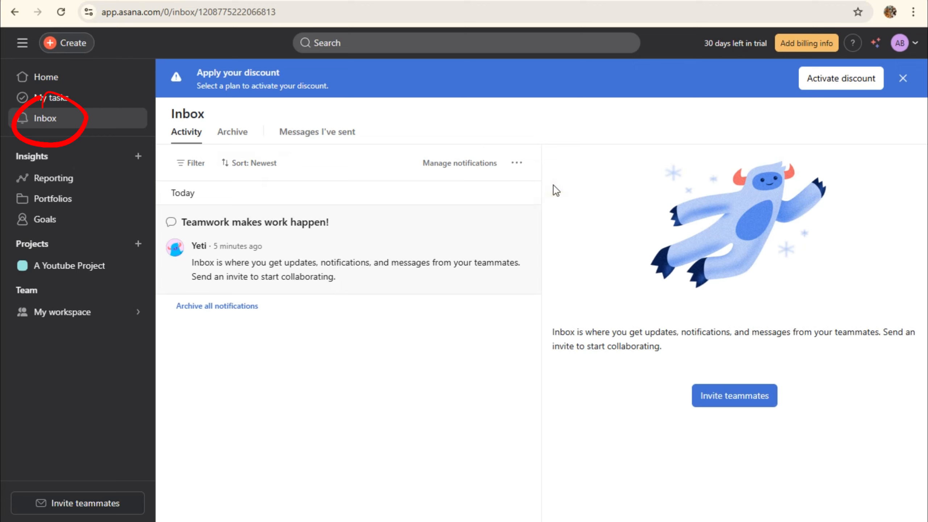
click(516, 165)
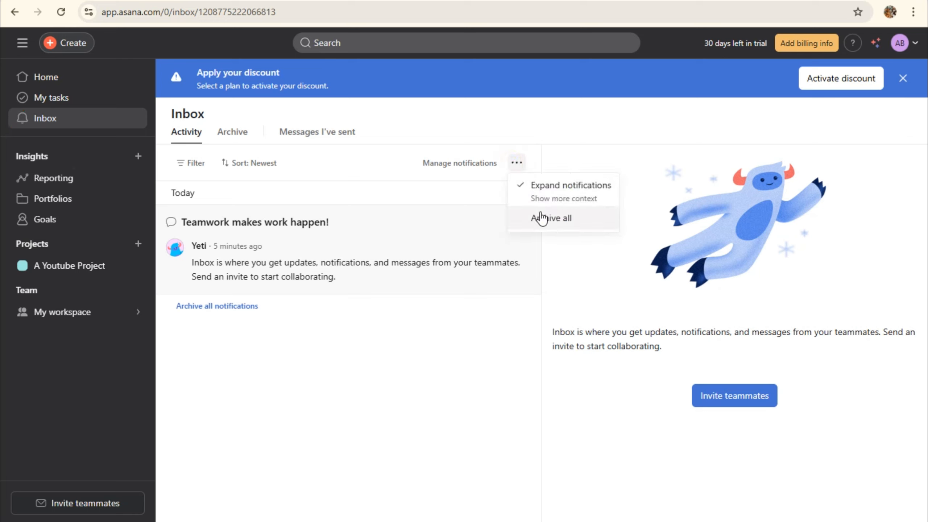
click(229, 138)
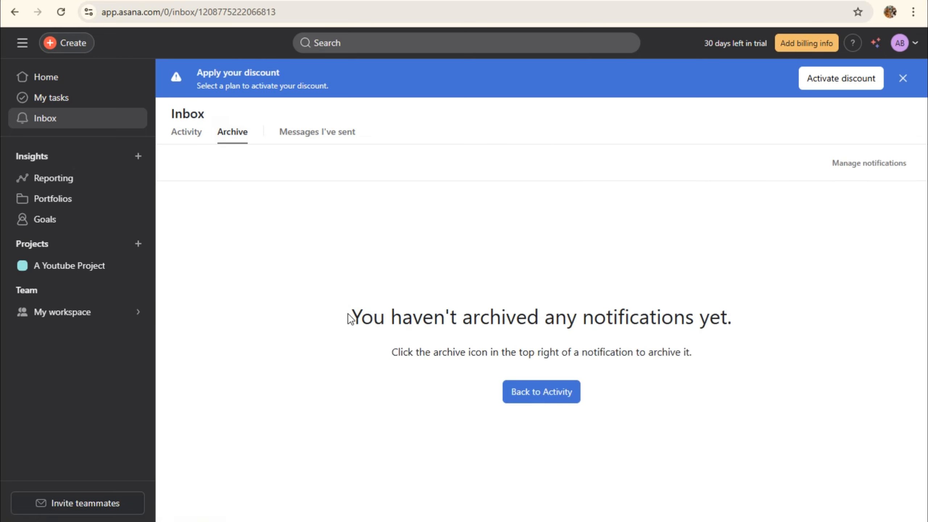
View Messages I've sent and dismiss the discount banner
drag(349, 317, 707, 350)
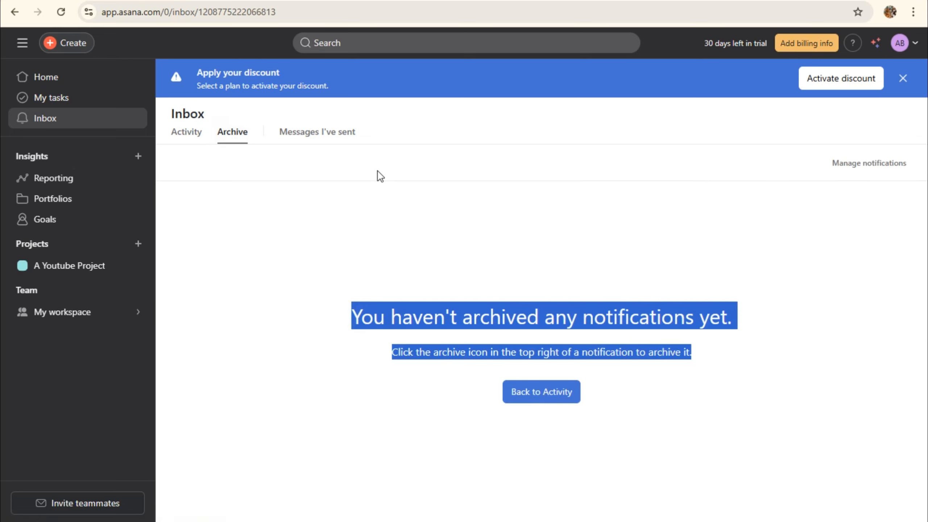
click(316, 133)
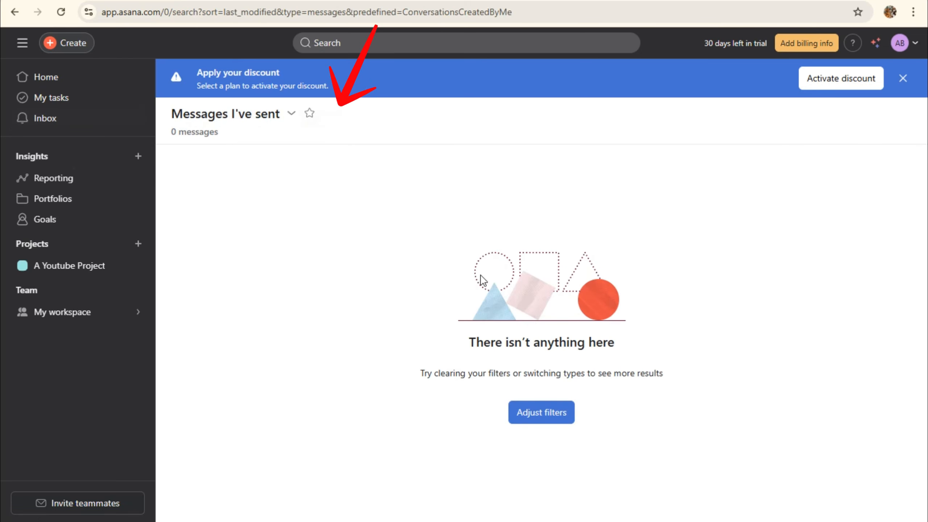
click(902, 79)
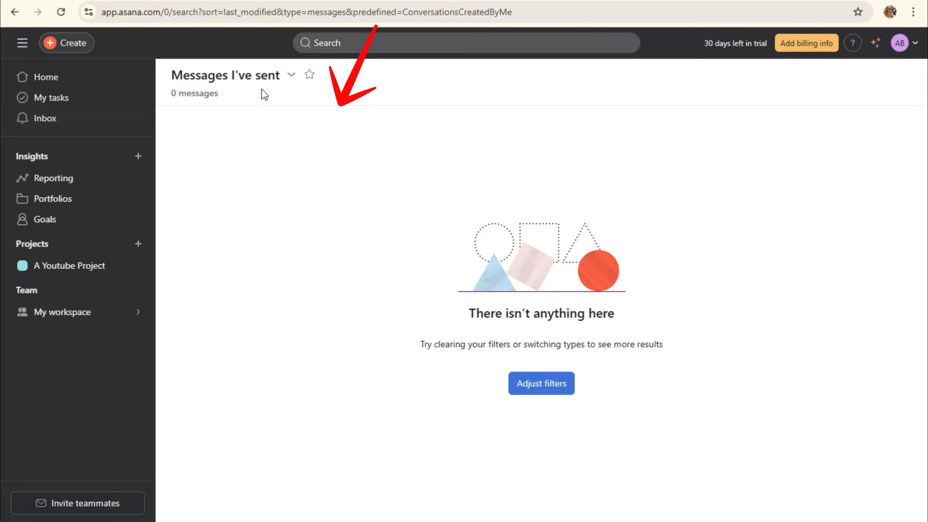
click(292, 76)
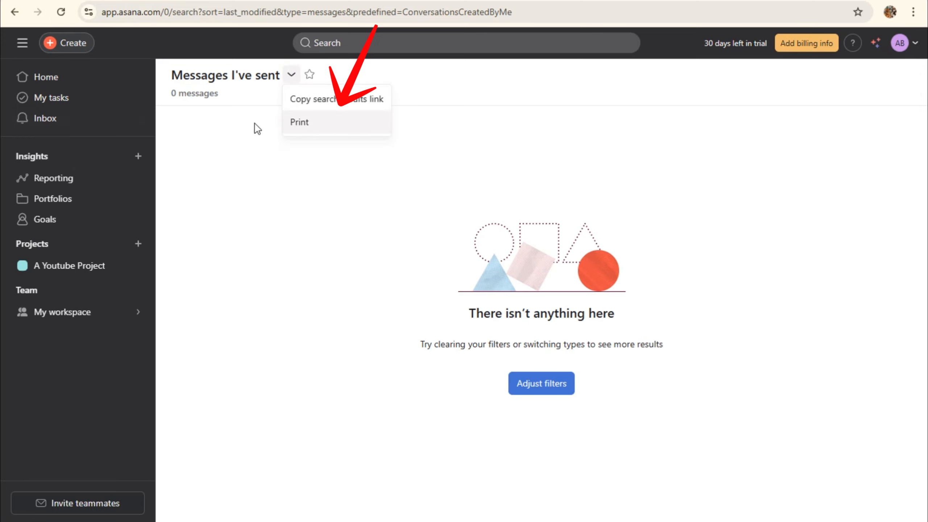
click(244, 189)
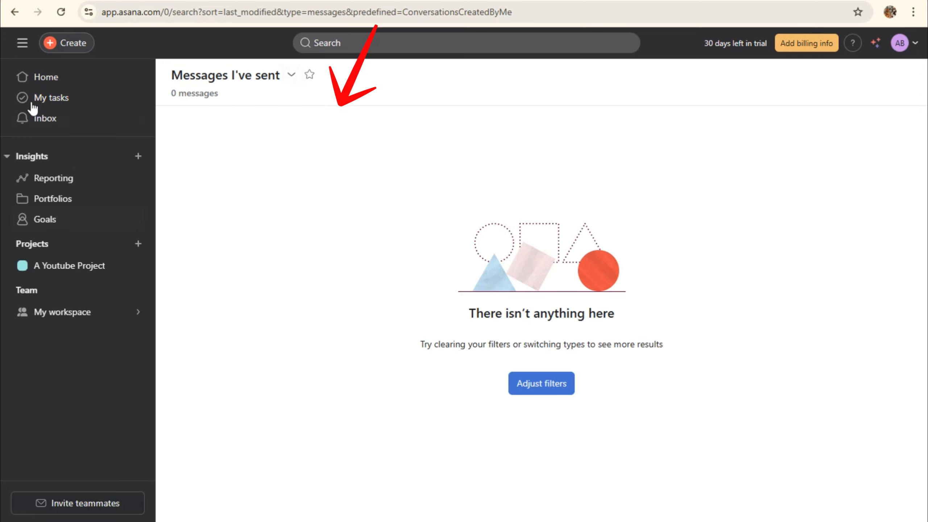
Back in the Inbox, archive all notifications, undo it, and bring up the Insights + choices
click(44, 117)
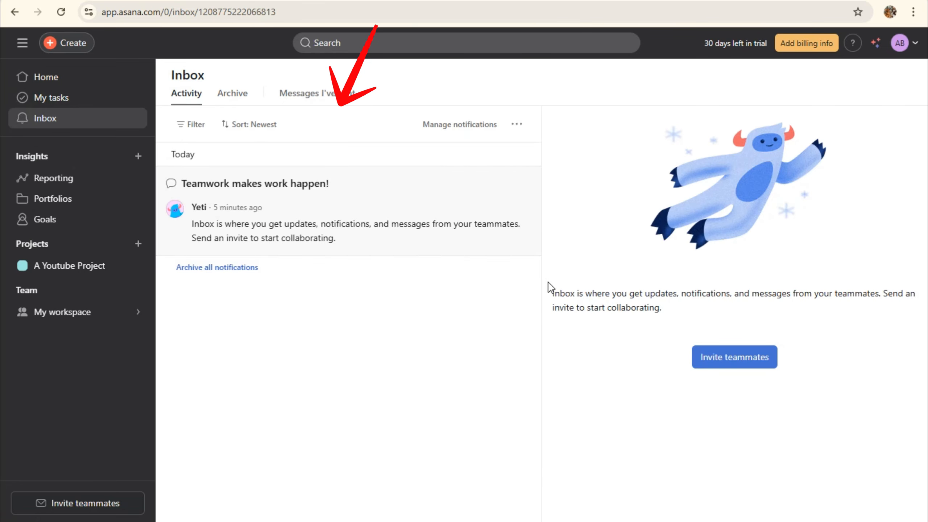
click(228, 270)
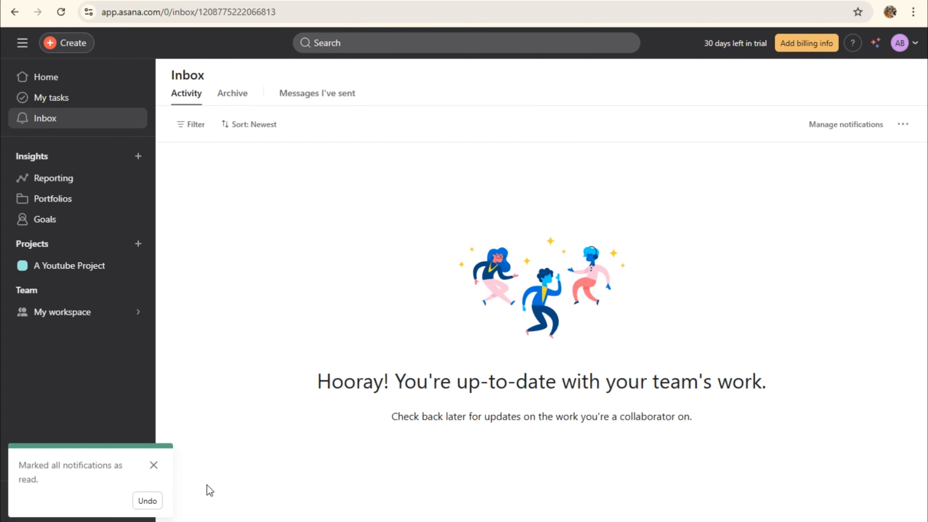
click(147, 500)
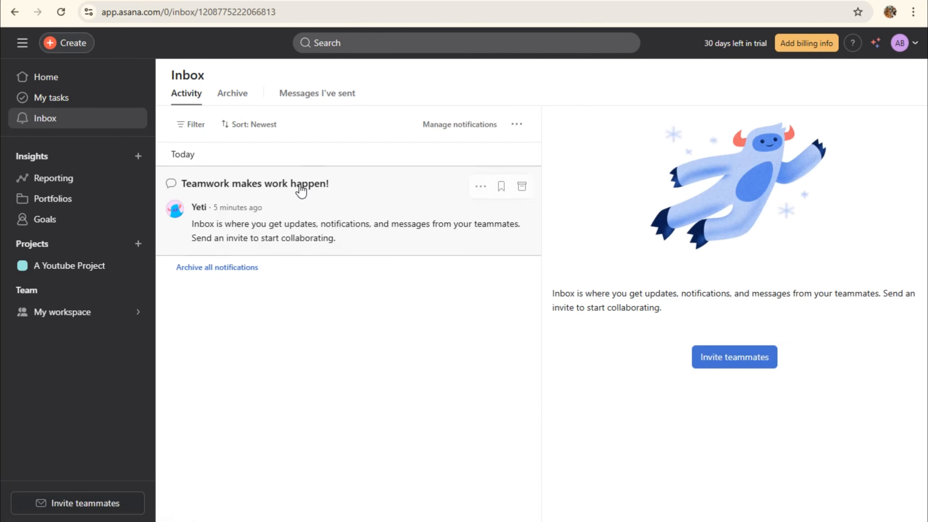
click(139, 157)
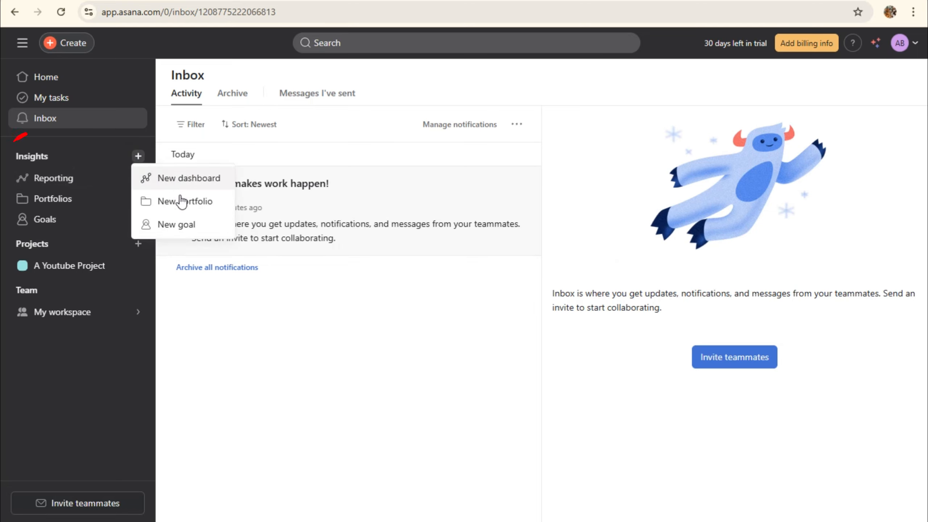
Create a new dashboard, browse the Resourcing, Work health and Progress charts, and close the gallery empty
click(183, 179)
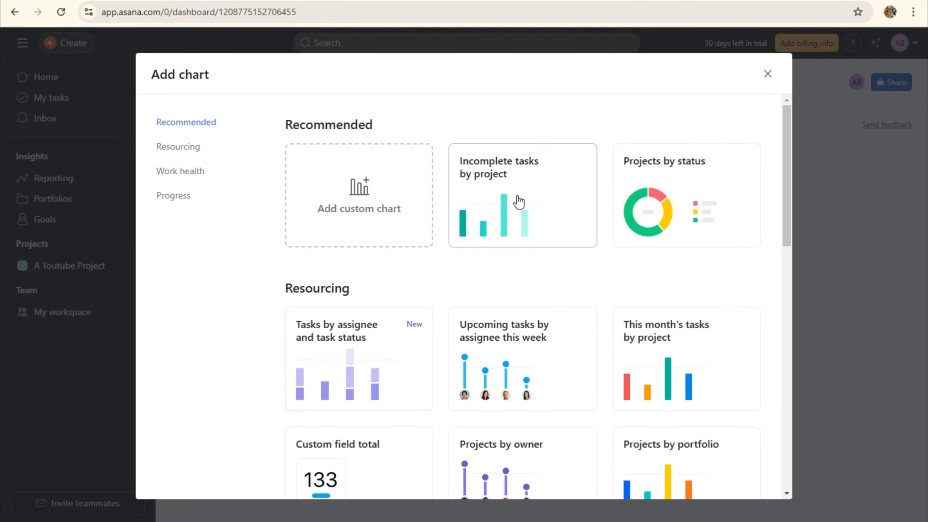
scroll(722, 311, down, 2)
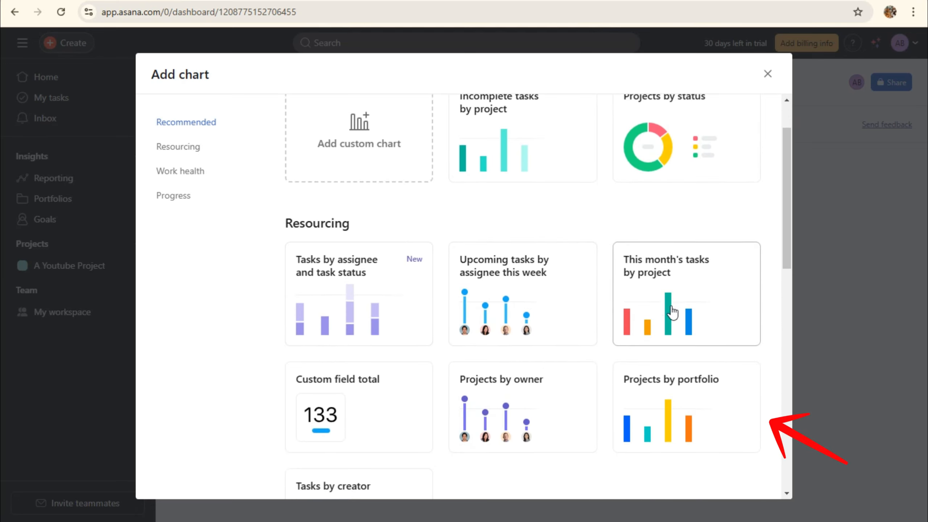
scroll(673, 315, down, 4)
scroll(613, 289, down, 8)
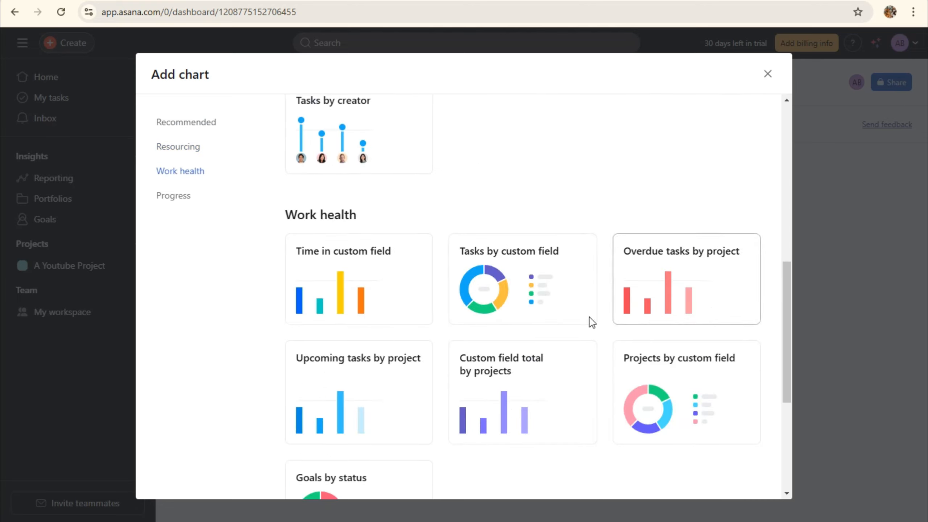
scroll(603, 321, down, 8)
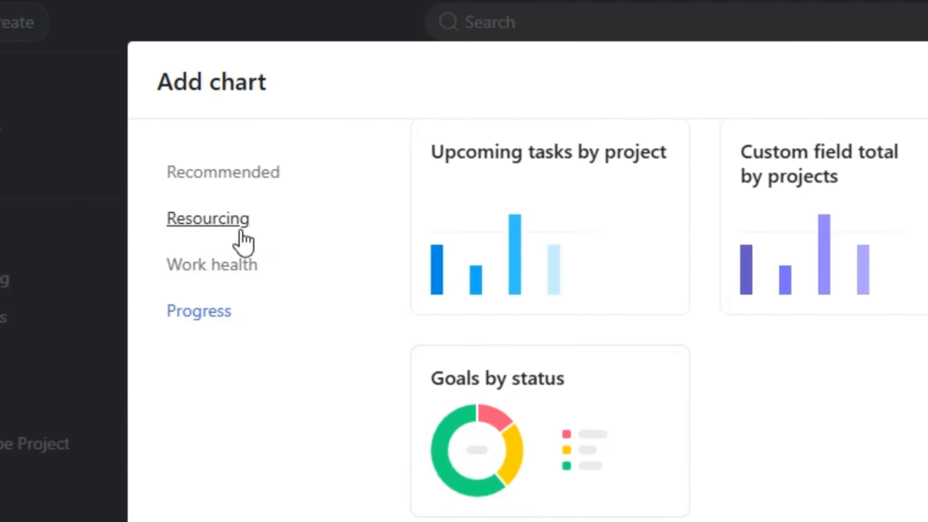
click(178, 146)
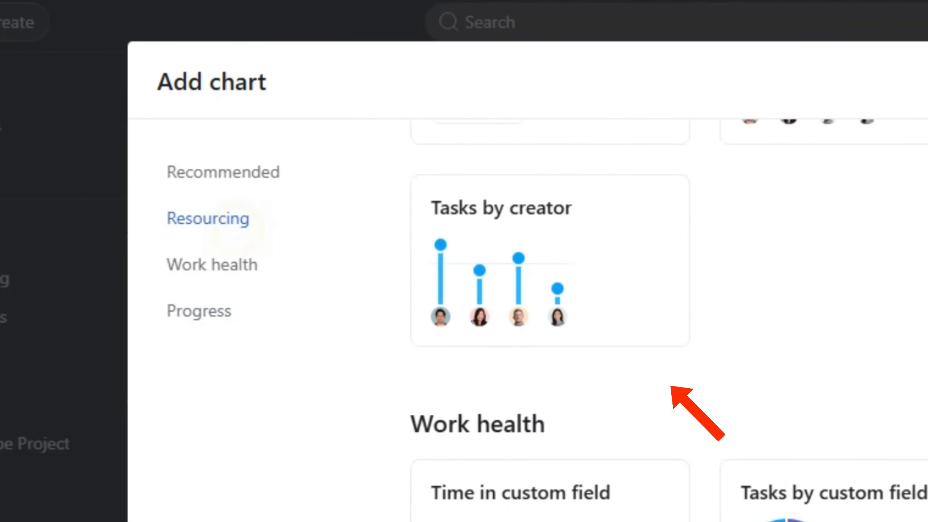
click(263, 266)
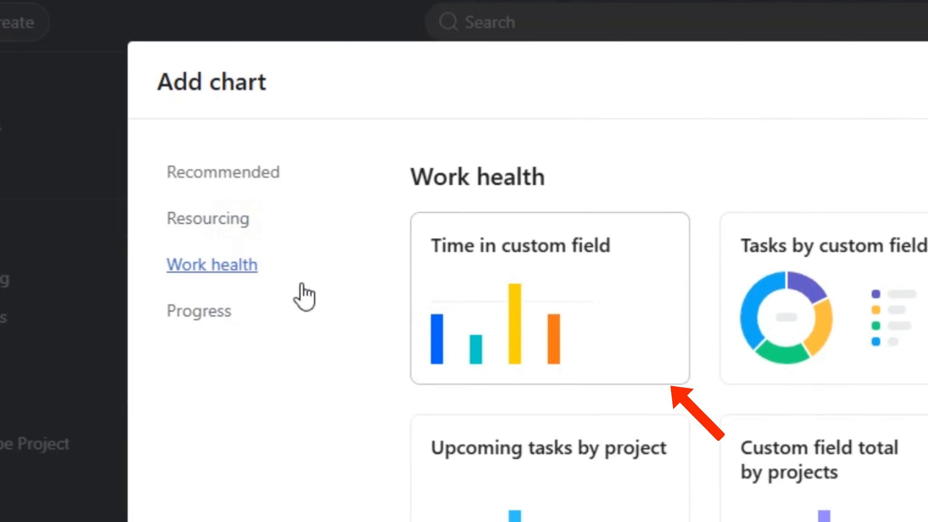
click(218, 318)
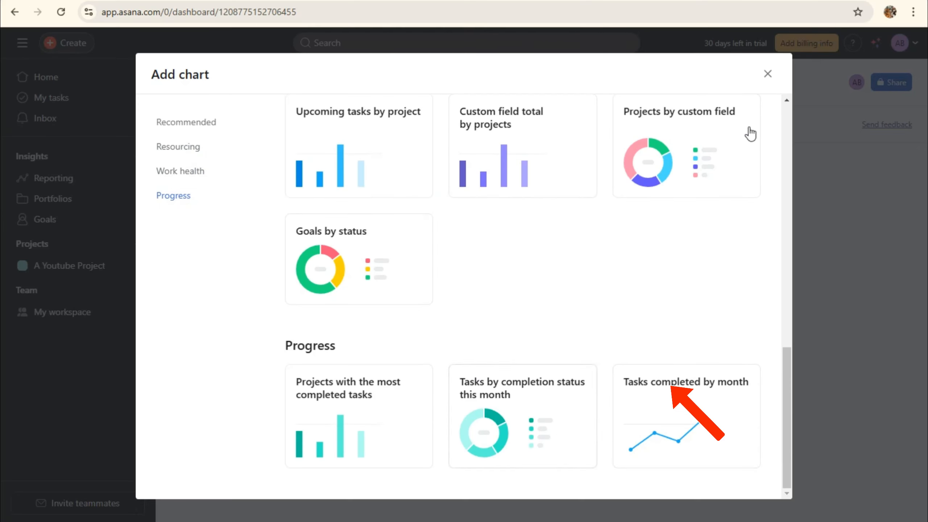
click(768, 76)
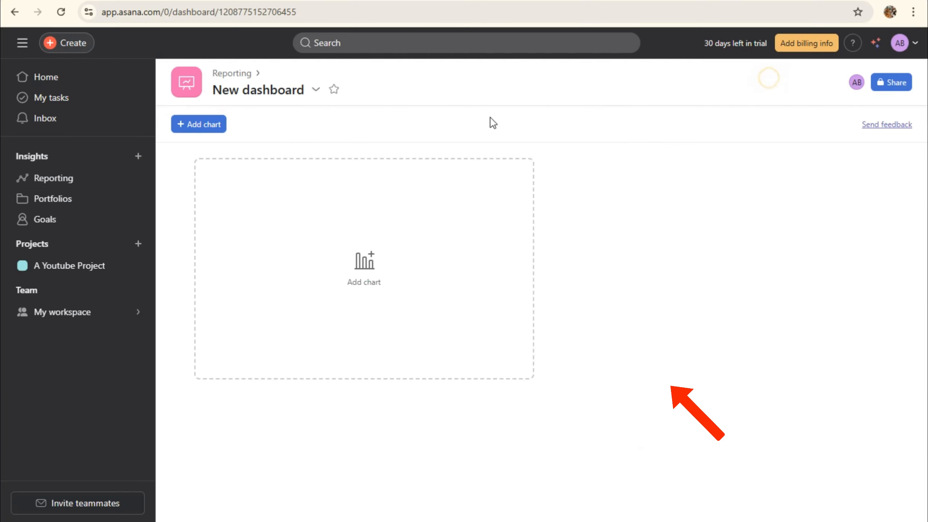
Start a new portfolio named 'Wordpress Project'
click(139, 161)
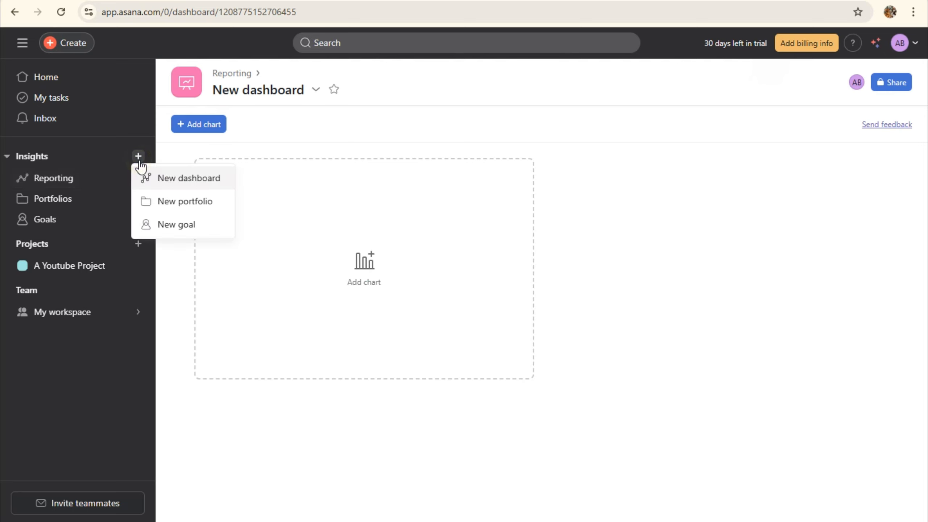
click(206, 208)
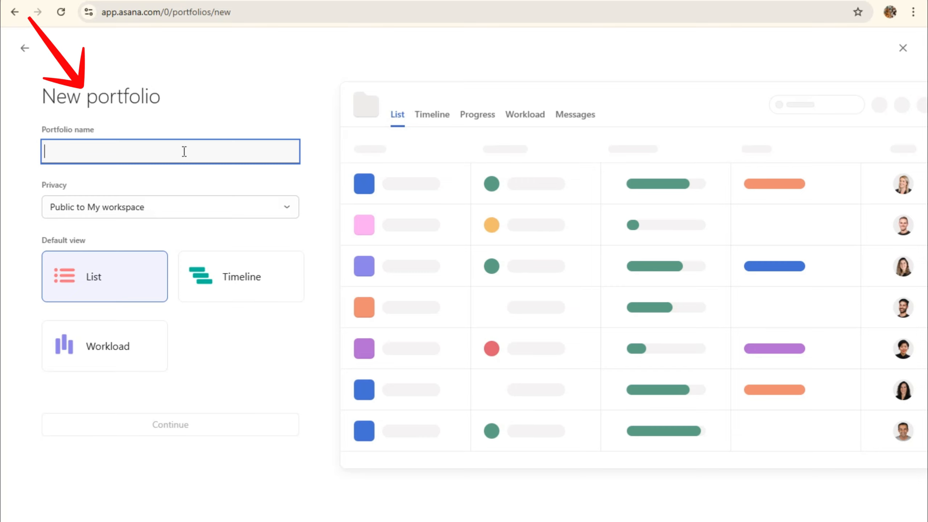
text(Youtube)
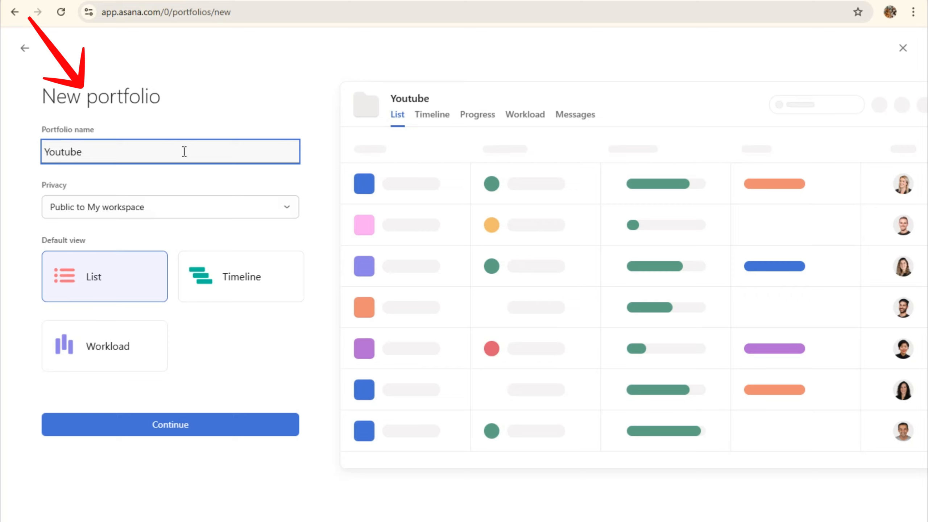
text(b)
key(BackSpace)
key(BackSpace)
key(BackSpace)
key(BackSpace)
key(BackSpace)
key(BackSpace)
text(Wordpre)
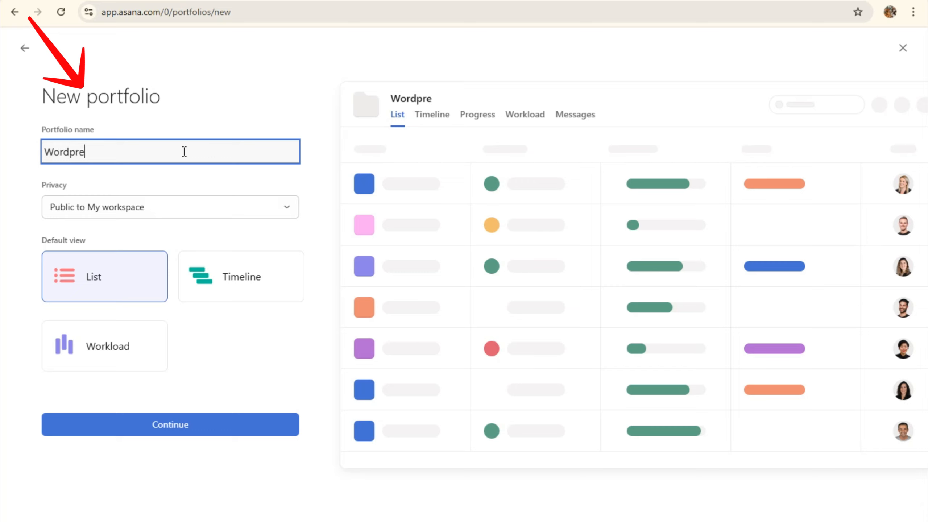
text(ss PRo)
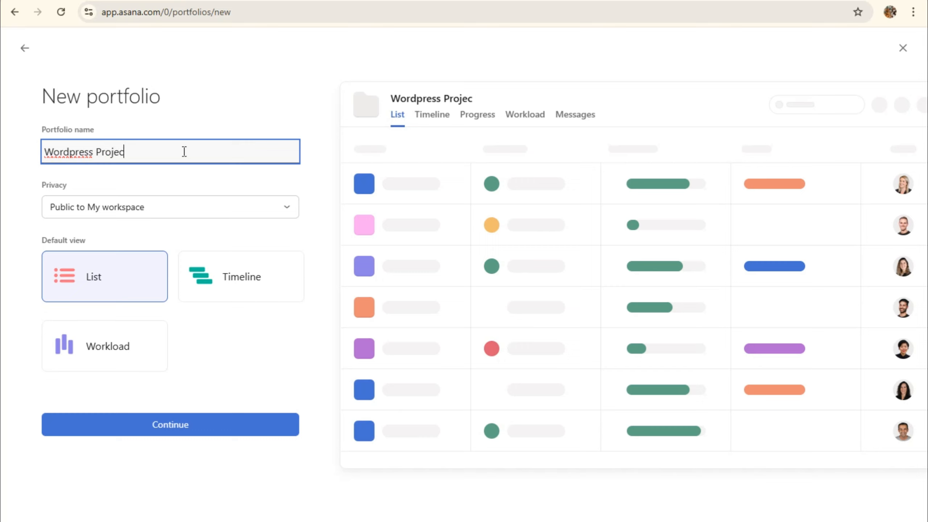
Keep it visible to My workspace, make Workload the default view, and open the portfolio
click(189, 212)
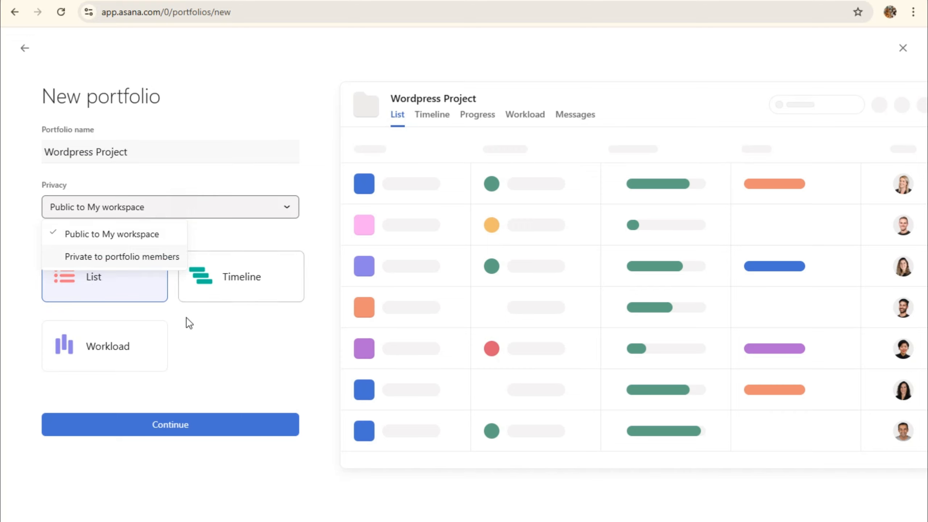
click(103, 333)
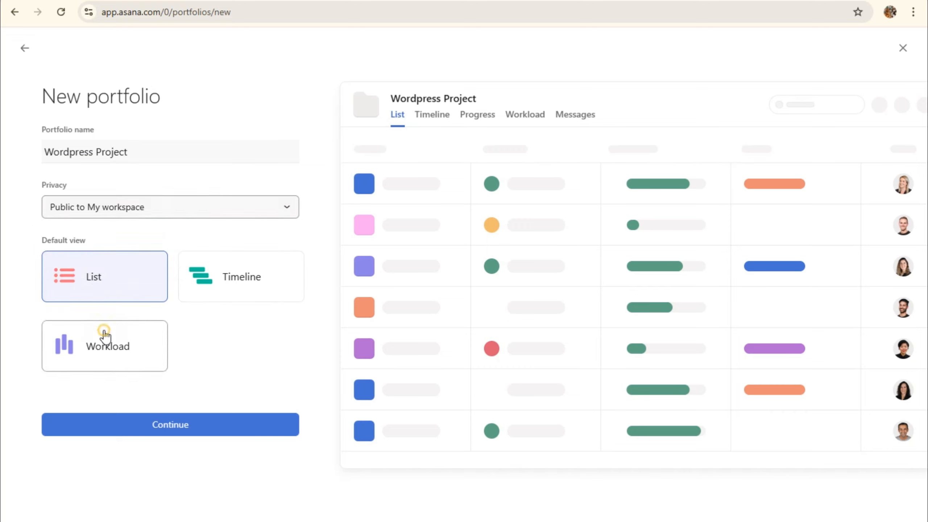
click(103, 332)
click(224, 425)
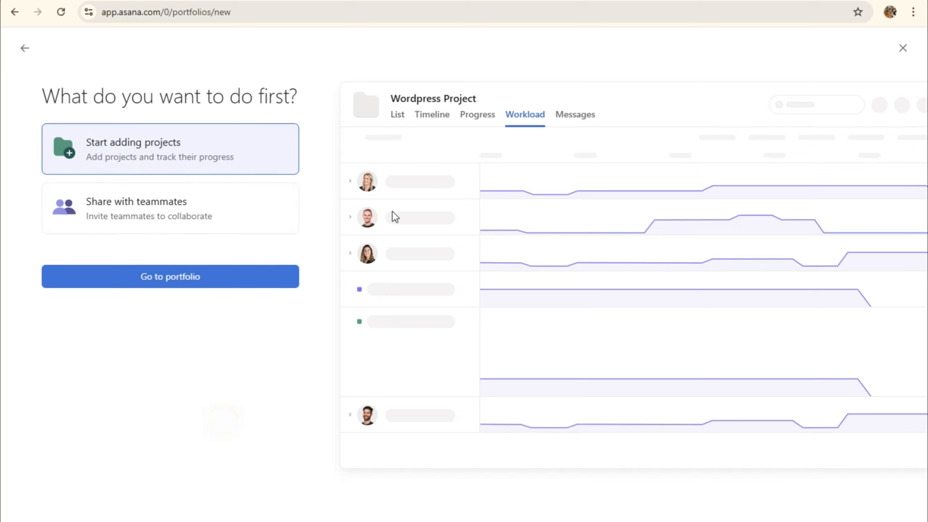
click(44, 282)
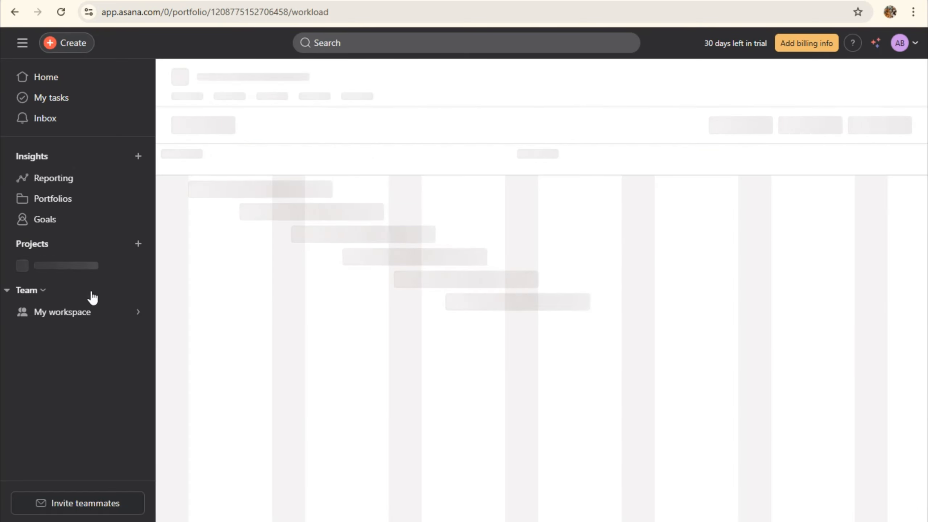
mouse_move(88, 291)
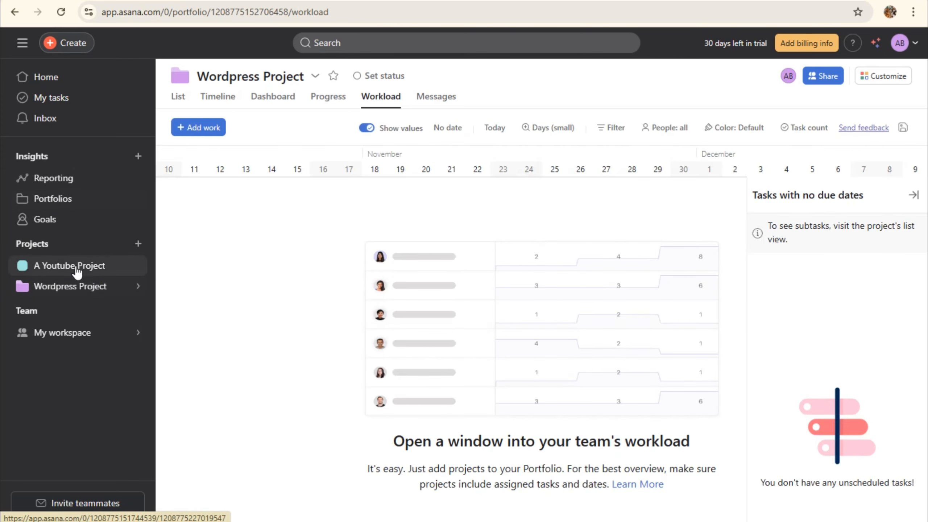
From A Youtube Project, save the goal 'Reach 1000k subscribers by the end of this month' as Private
click(79, 269)
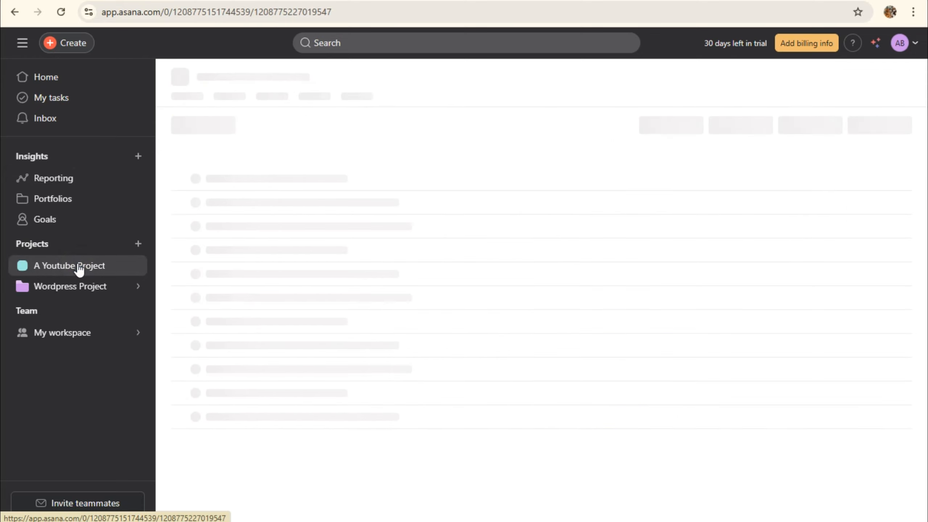
click(138, 157)
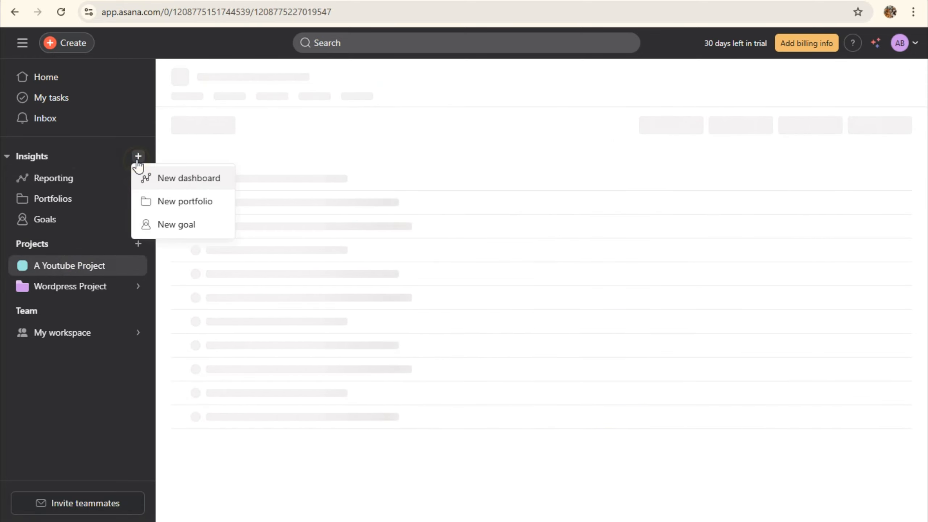
click(177, 225)
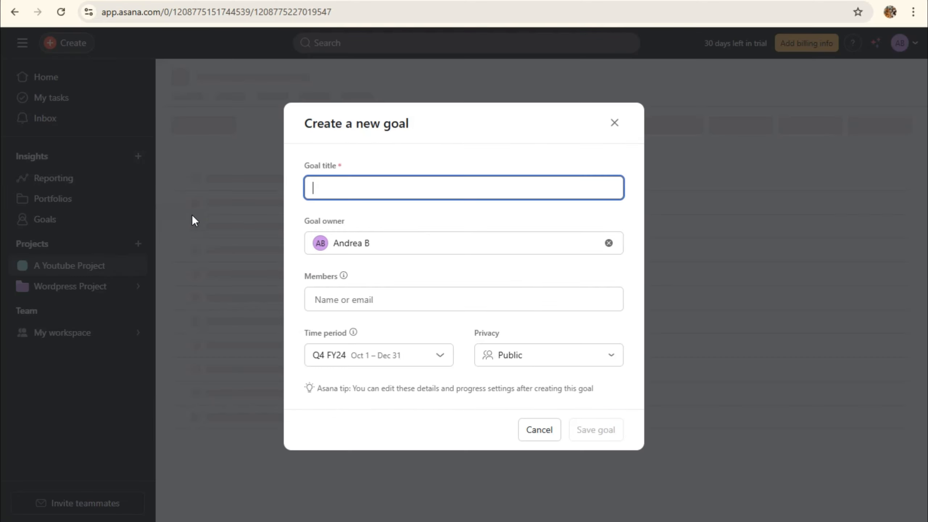
text(Rea)
click(348, 192)
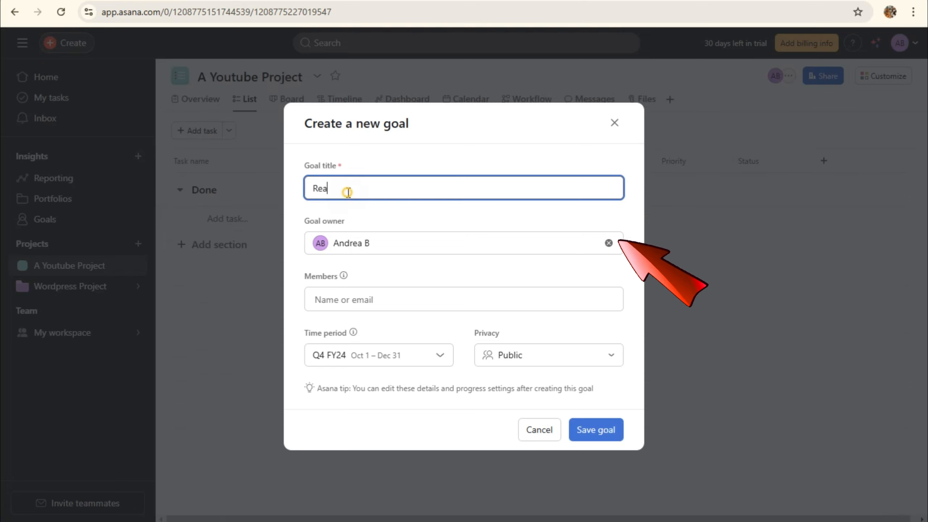
text(ch 1000)
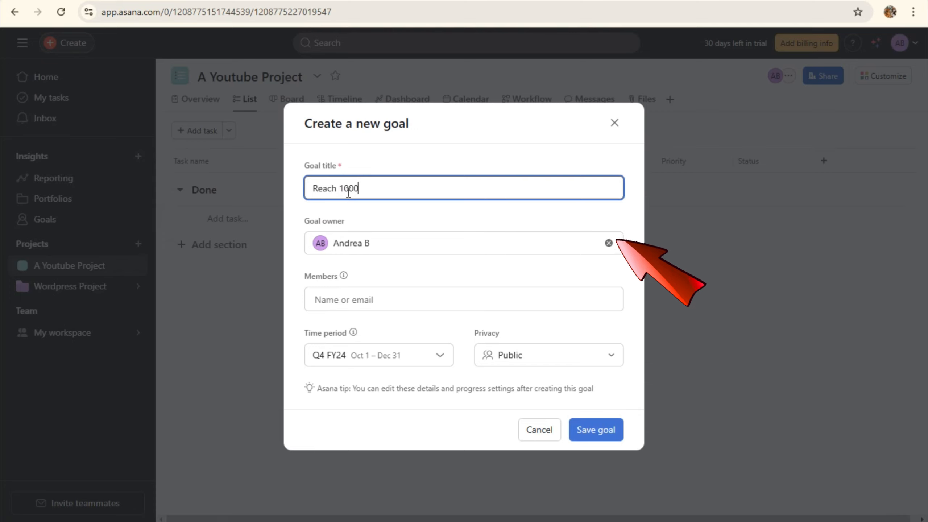
text(k subscribers by the end of this month)
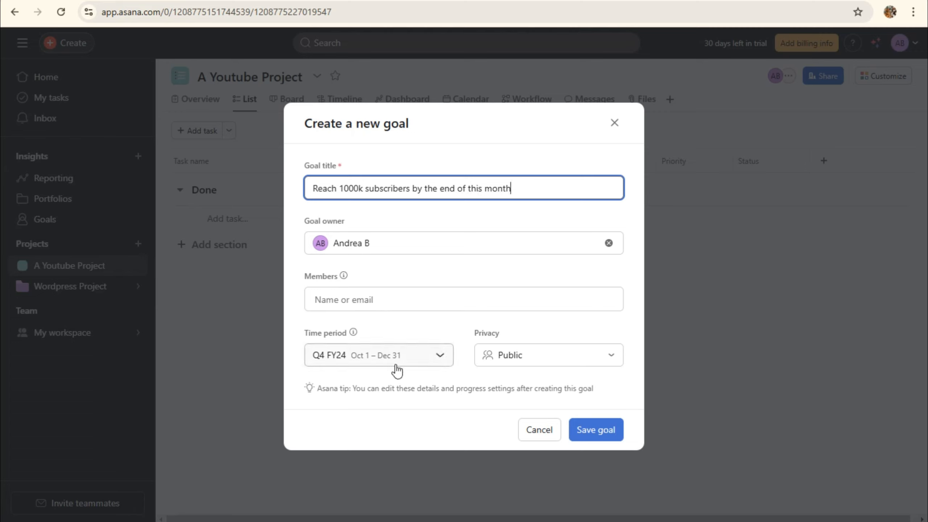
click(613, 362)
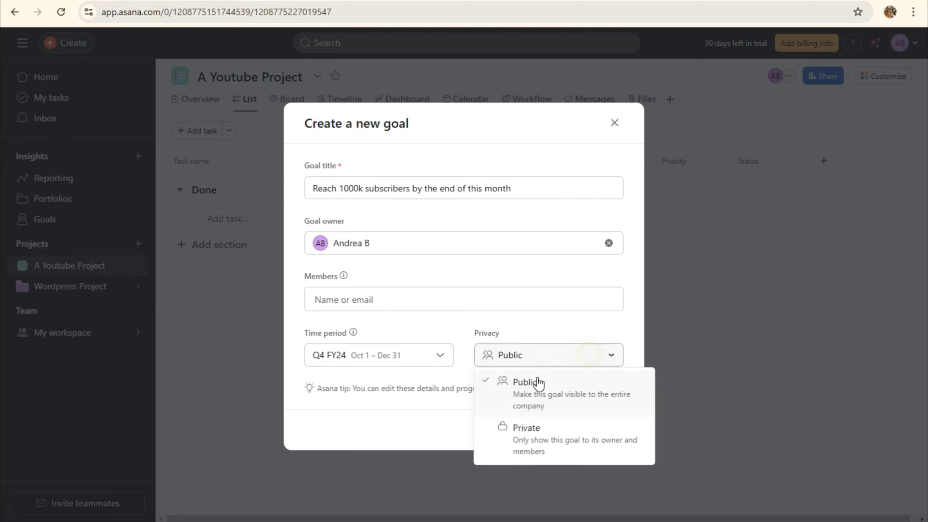
click(533, 432)
click(592, 433)
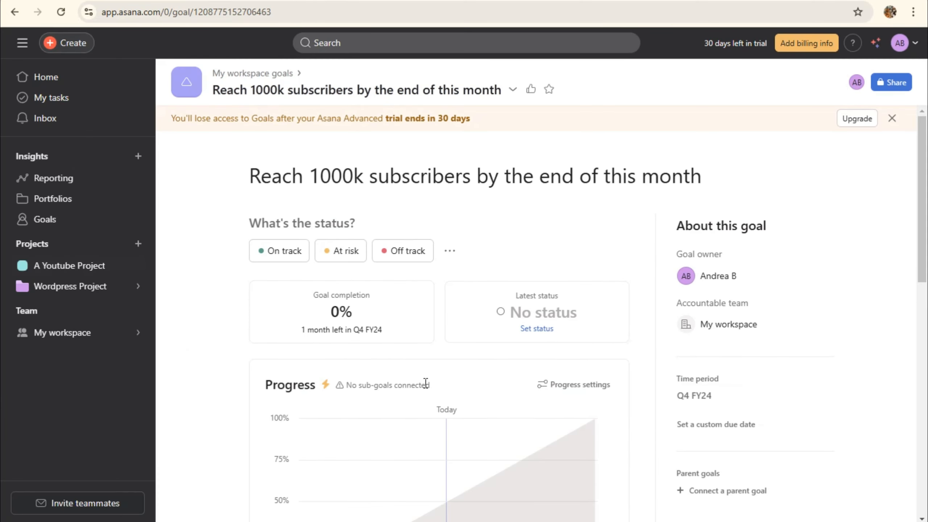
click(289, 260)
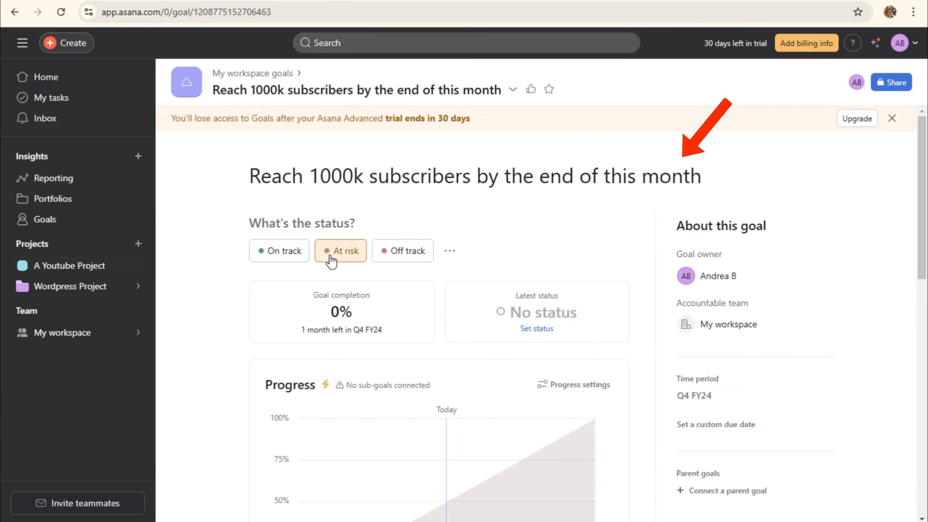
scroll(585, 347, down, 2)
scroll(577, 371, down, 2)
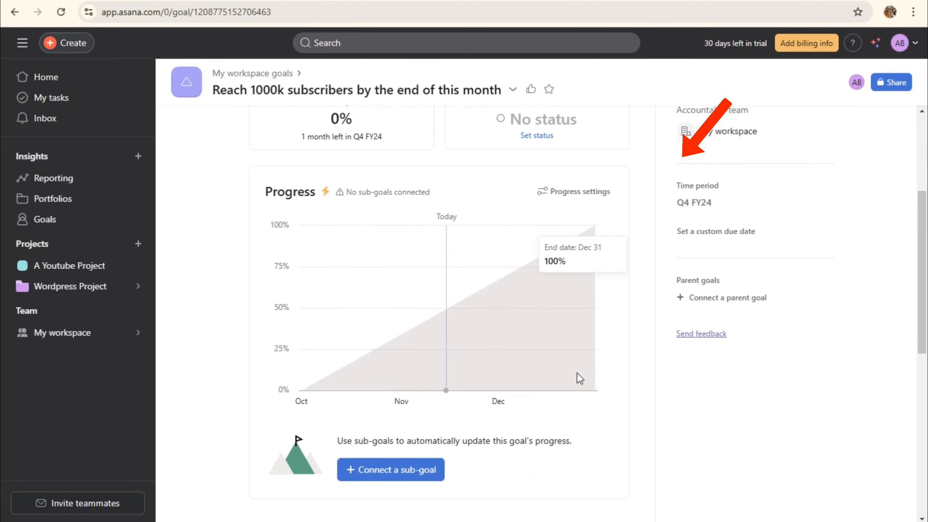
scroll(577, 372, down, 6)
scroll(577, 373, down, 6)
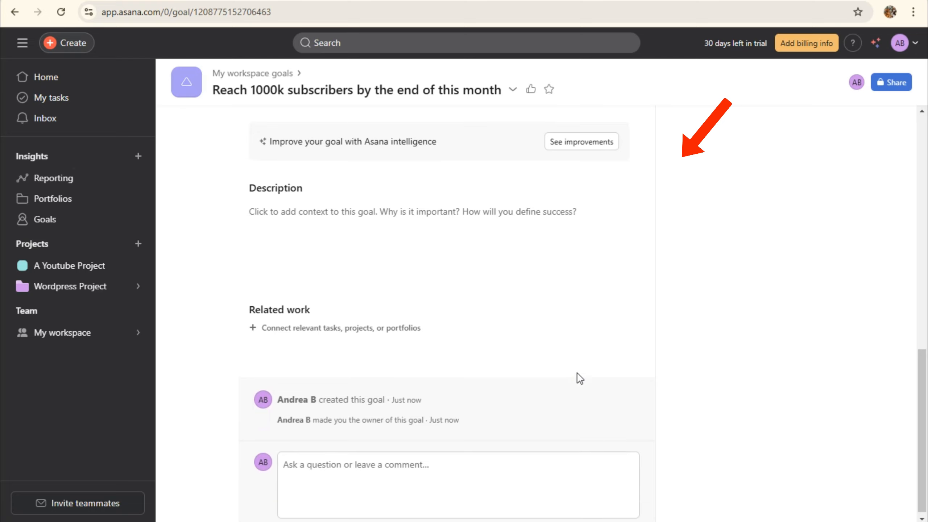
scroll(577, 374, up, 9)
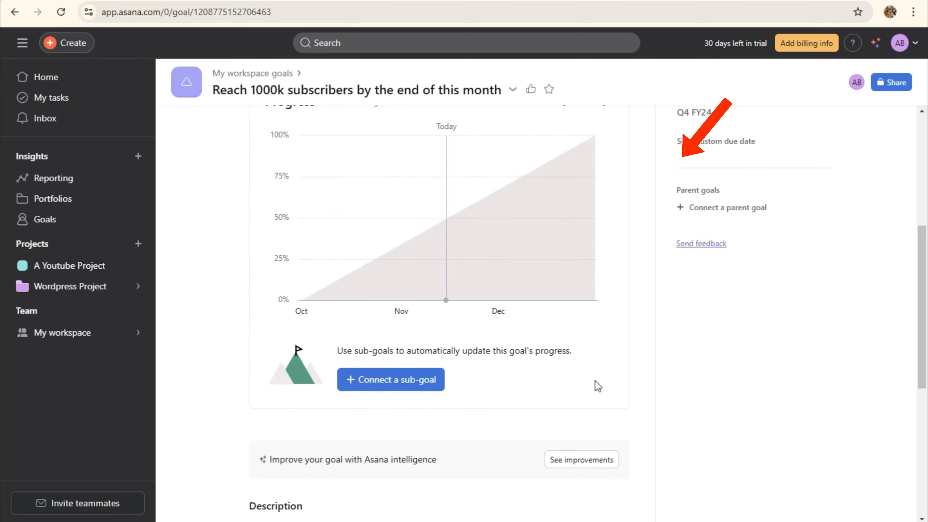
scroll(603, 387, down, 9)
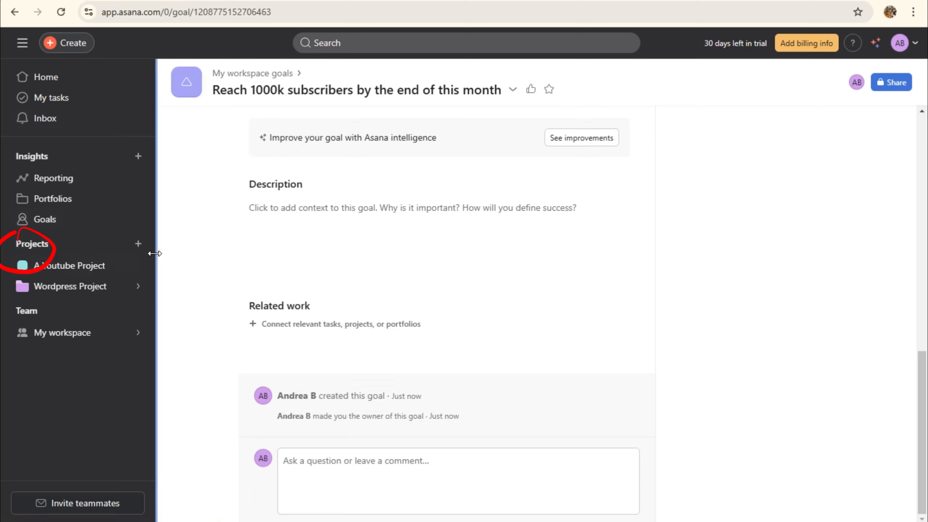
click(139, 244)
click(197, 271)
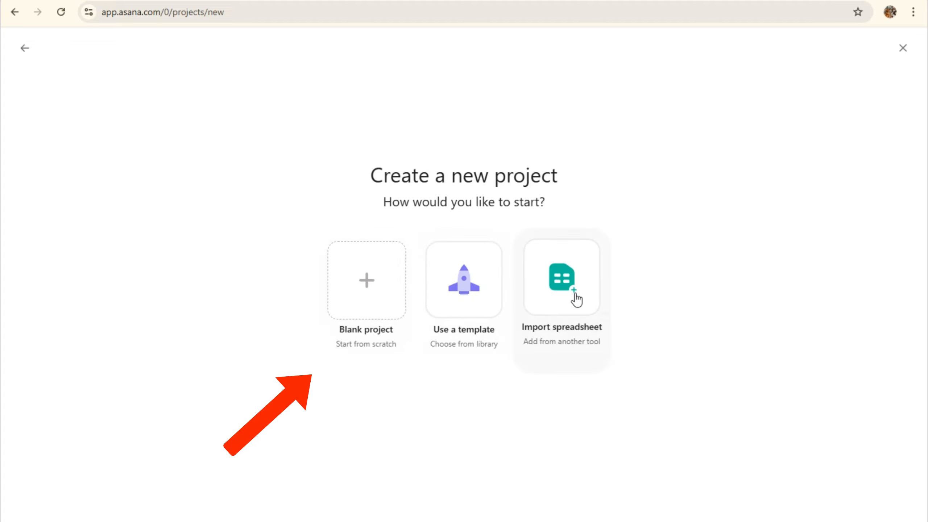
click(385, 277)
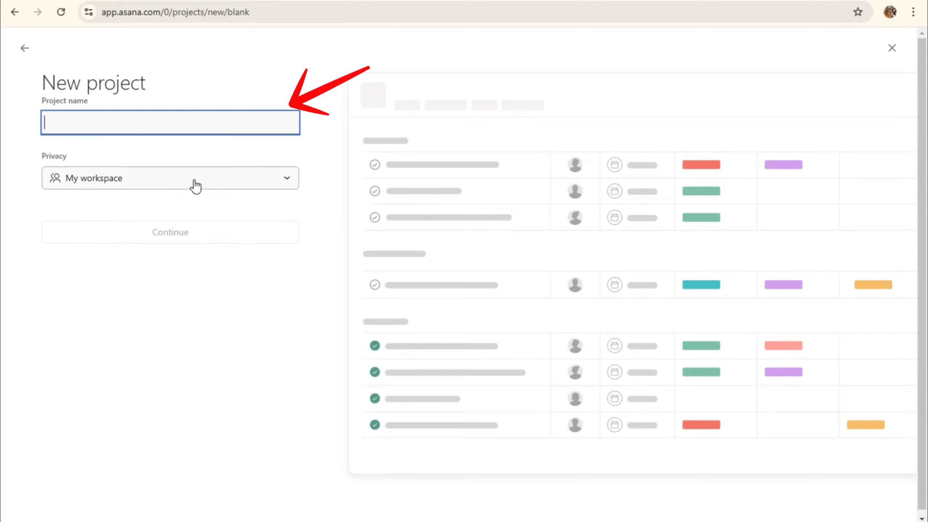
click(15, 48)
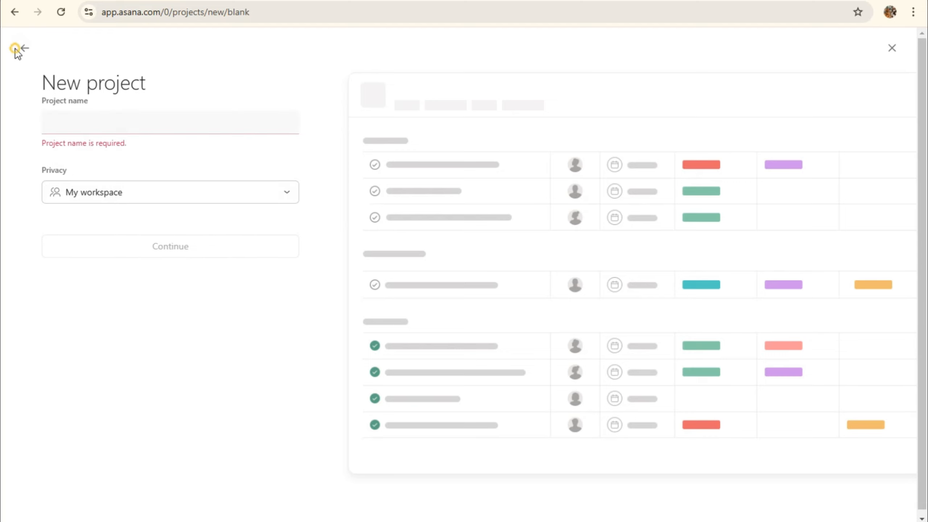
click(23, 51)
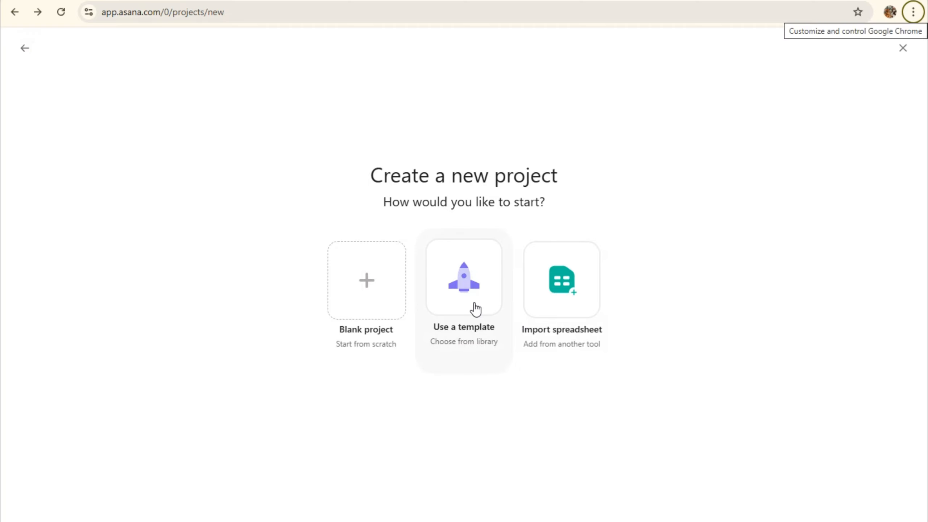
click(475, 309)
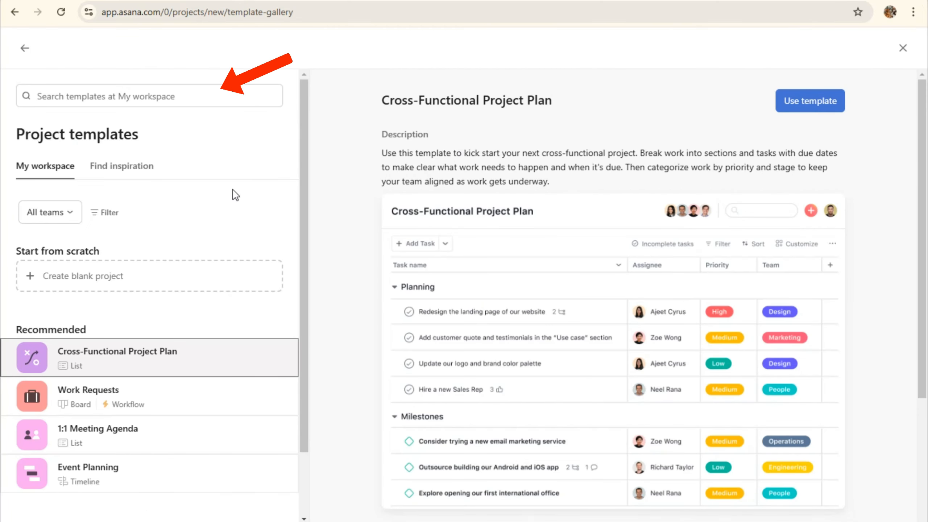
scroll(321, 220, down, 1)
scroll(204, 309, down, 2)
scroll(594, 378, down, 5)
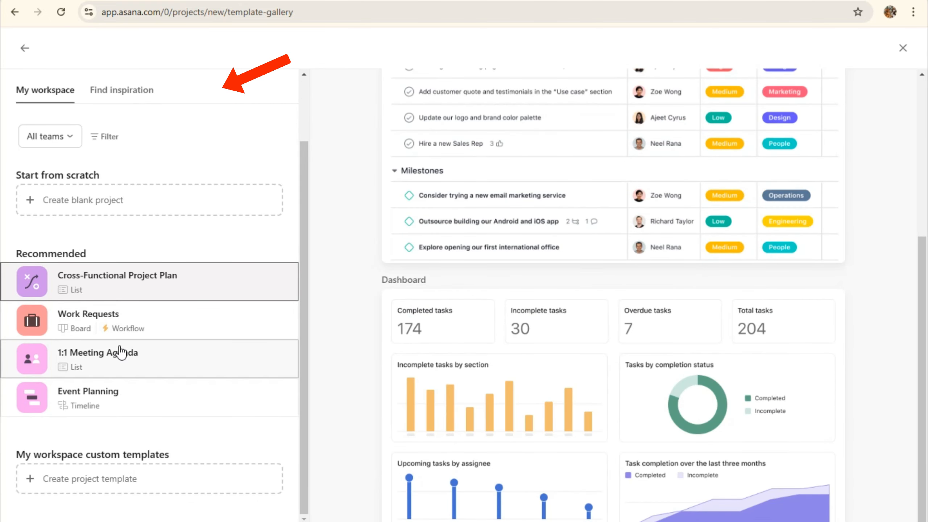
scroll(120, 353, up, 2)
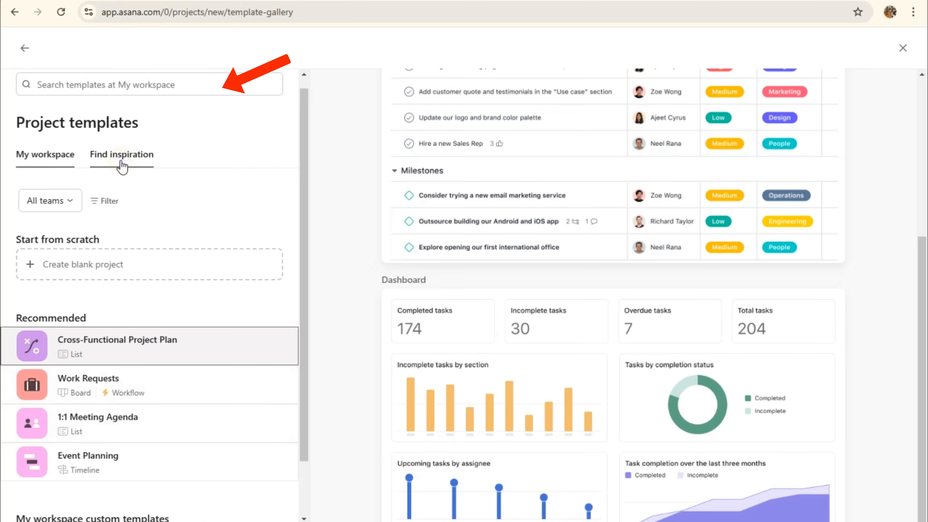
click(122, 166)
scroll(645, 324, down, 5)
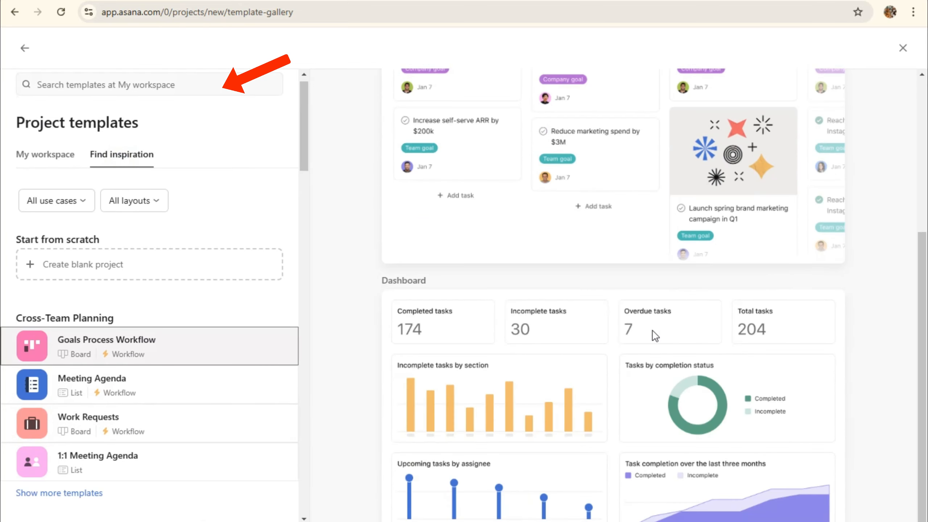
scroll(654, 336, up, 5)
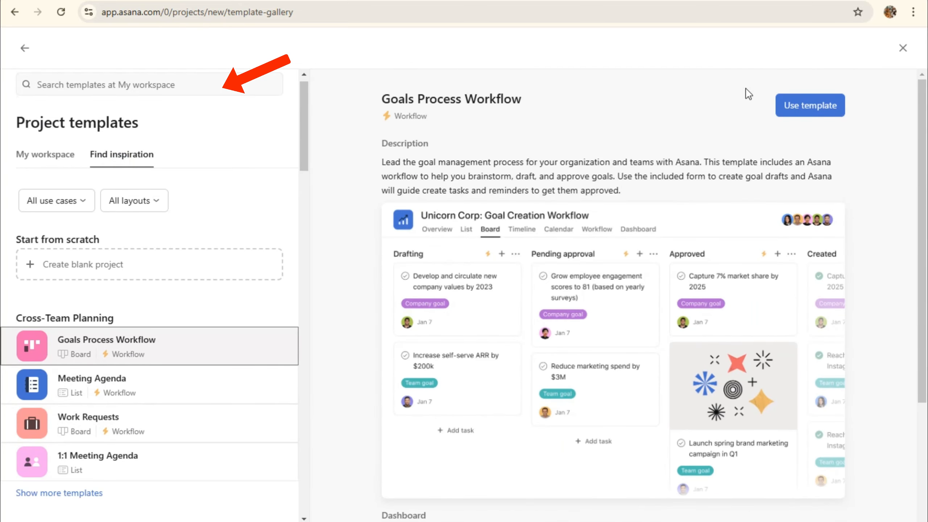
click(54, 87)
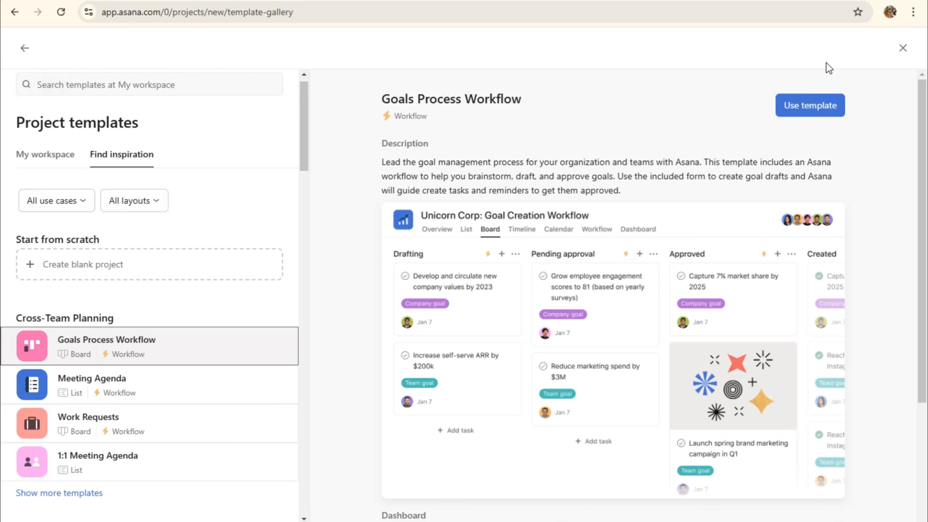
click(902, 49)
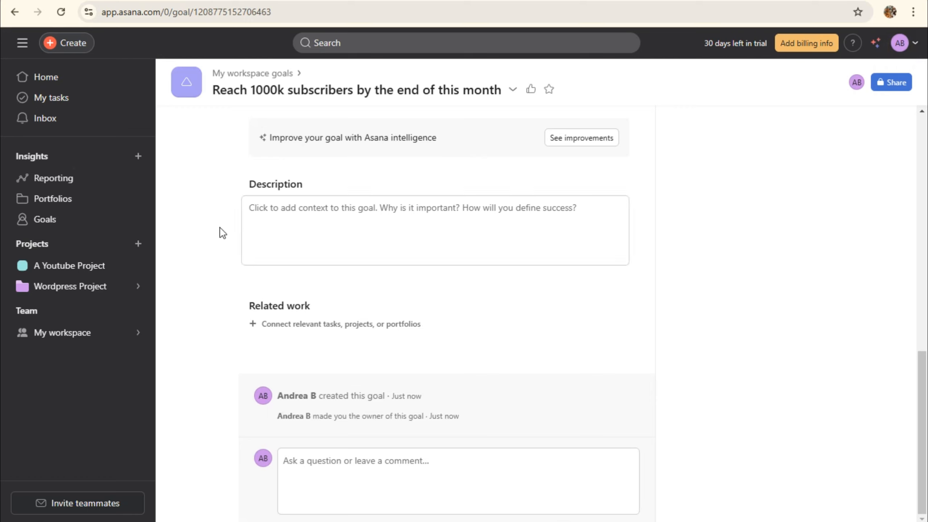
Open the new-project template gallery and try searching for 'blog' and 'proj' templates
click(138, 243)
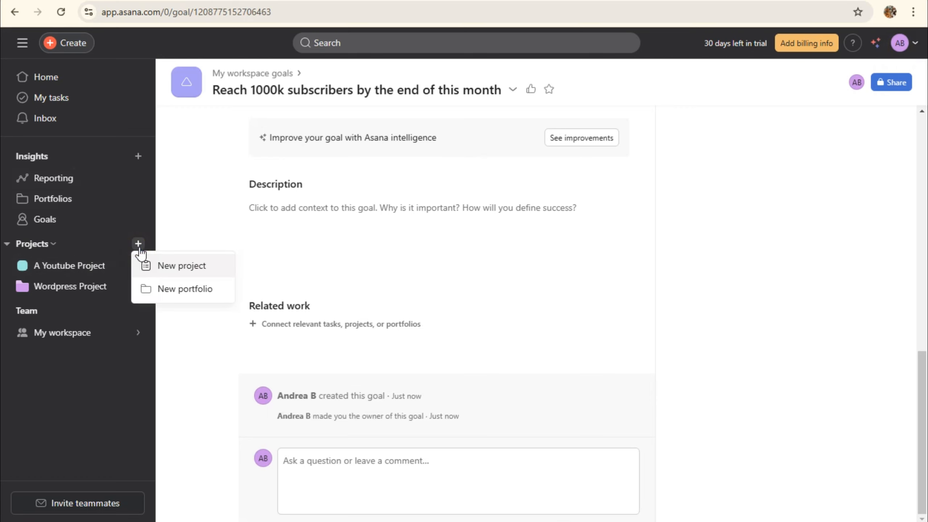
click(159, 267)
click(426, 297)
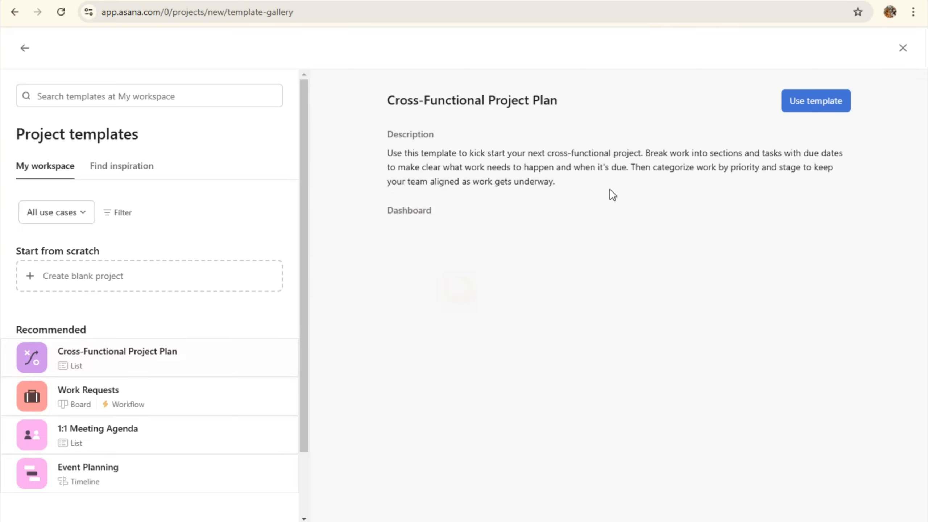
click(138, 98)
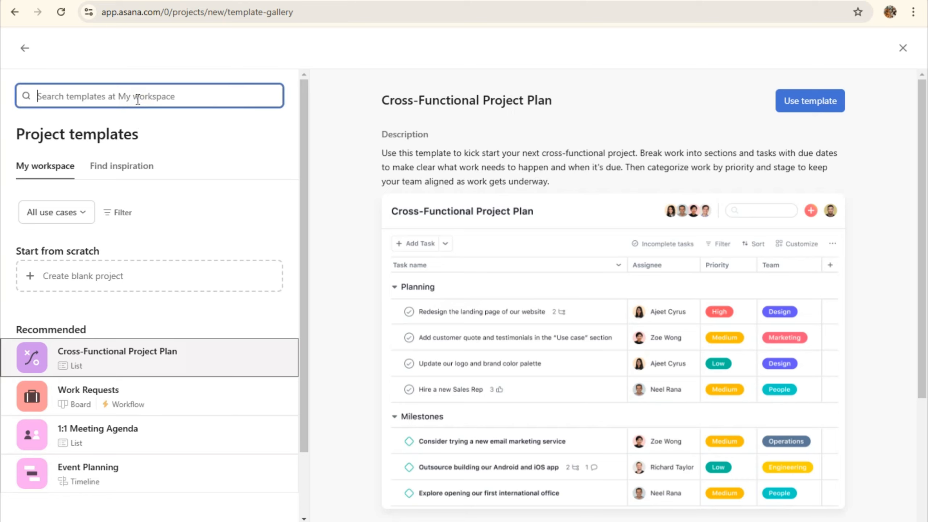
text(blog)
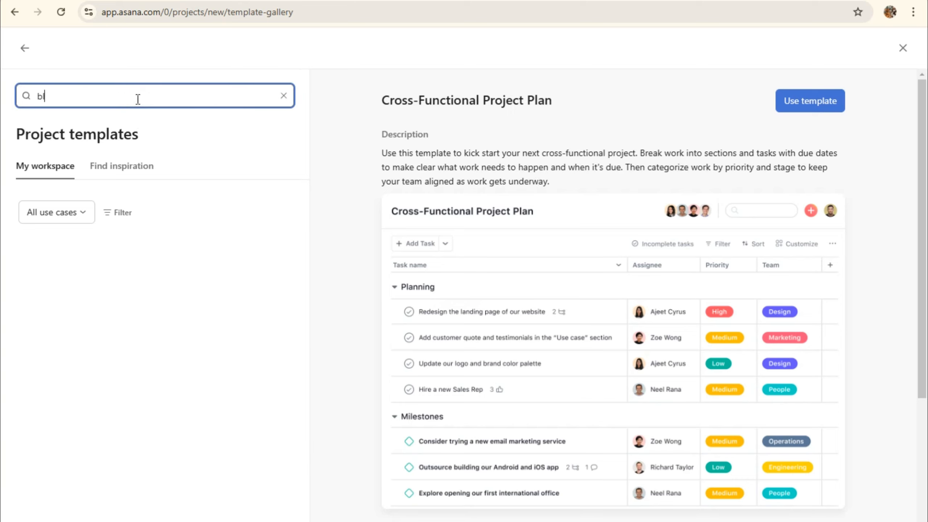
key(BackSpace)
key(BackSpace)
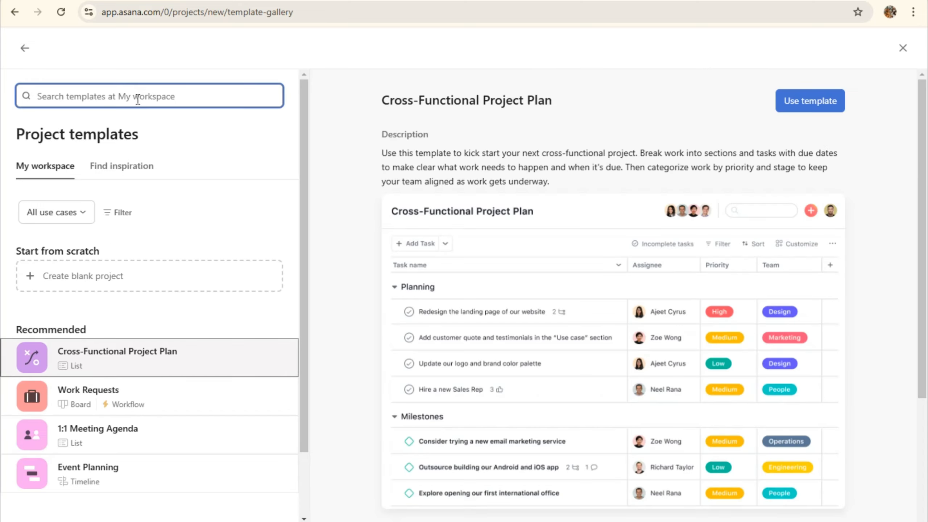
text(proj)
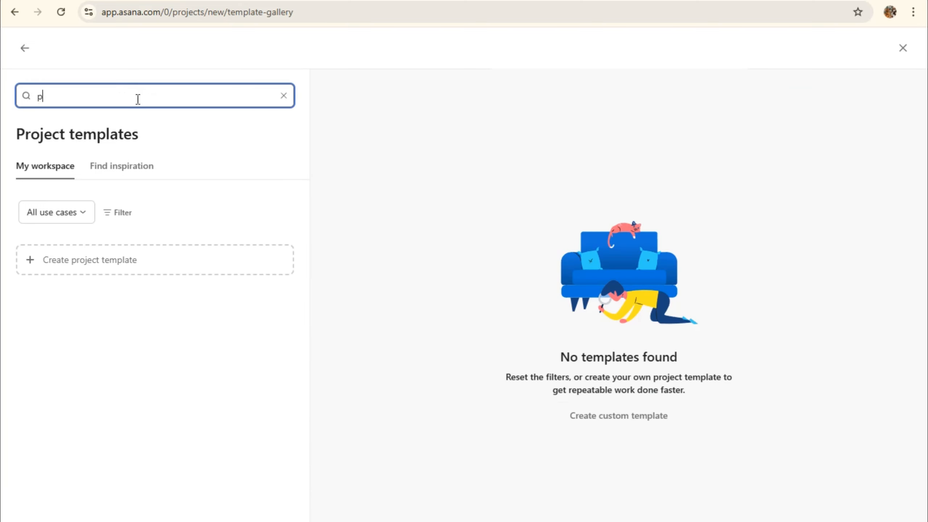
key(BackSpace)
Create a project from the Goals Process Workflow template in Find inspiration
click(110, 167)
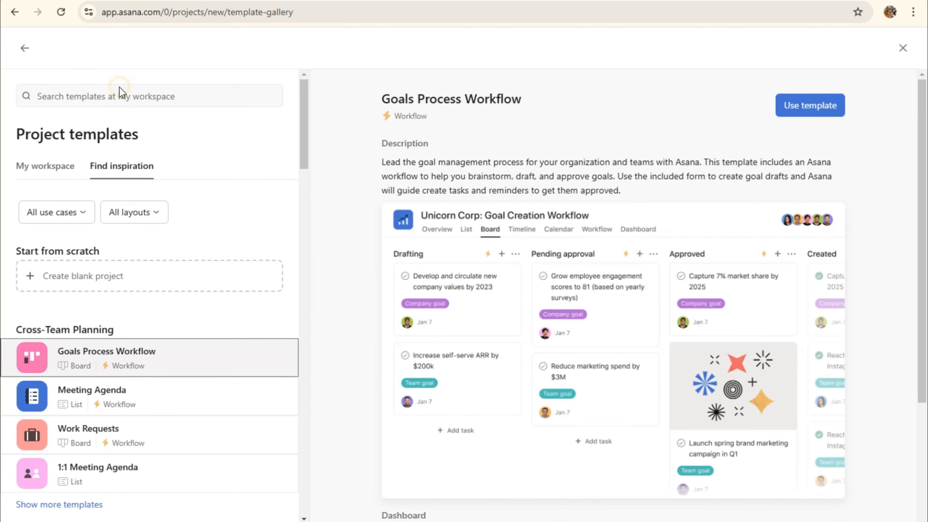
scroll(776, 228, down, 5)
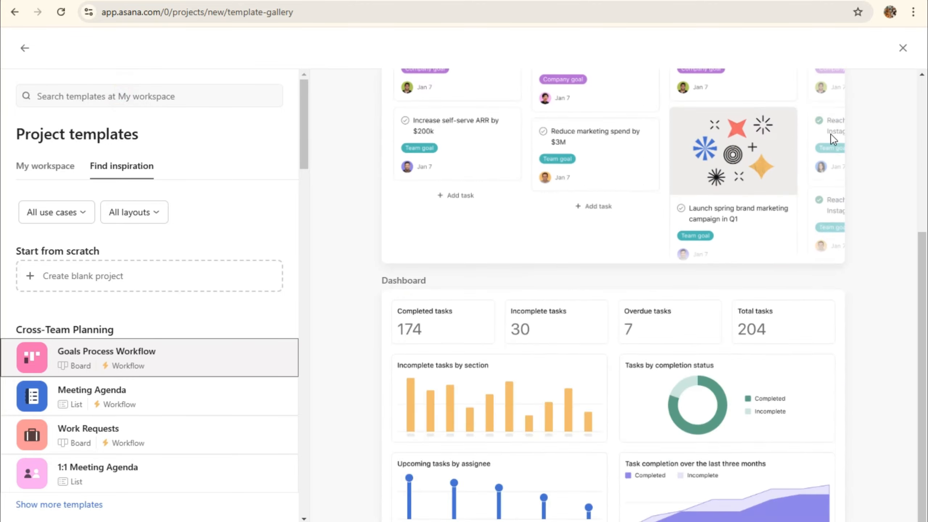
scroll(814, 91, up, 5)
click(791, 95)
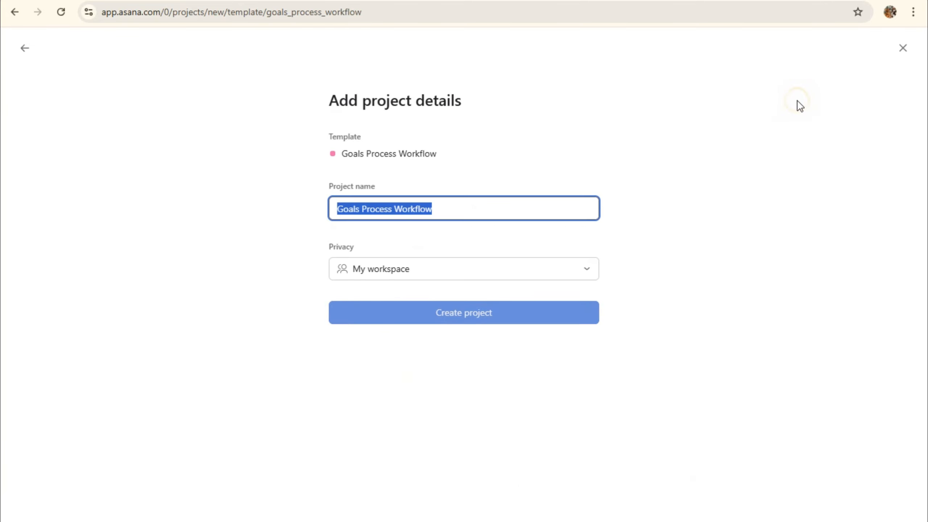
click(431, 314)
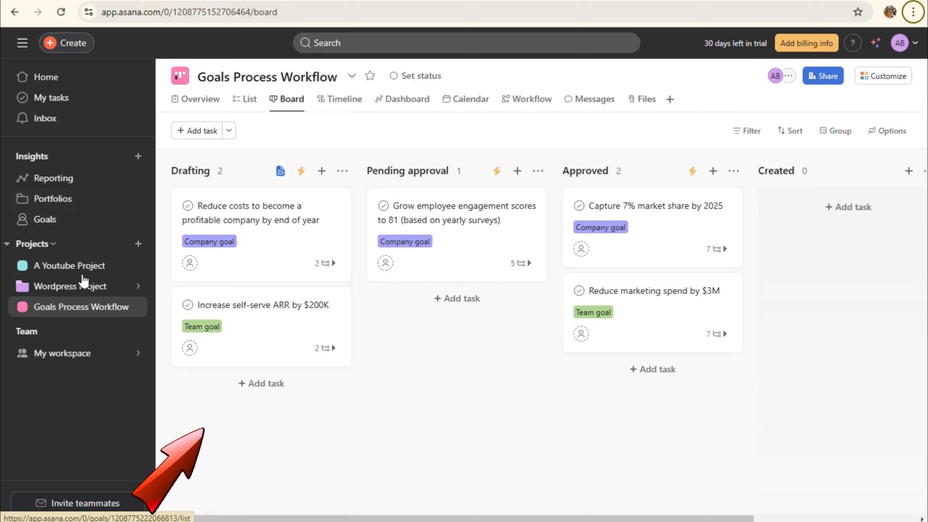
Open the My workspace team page, check its Messages and Calendar tabs, and open the account menu
click(139, 244)
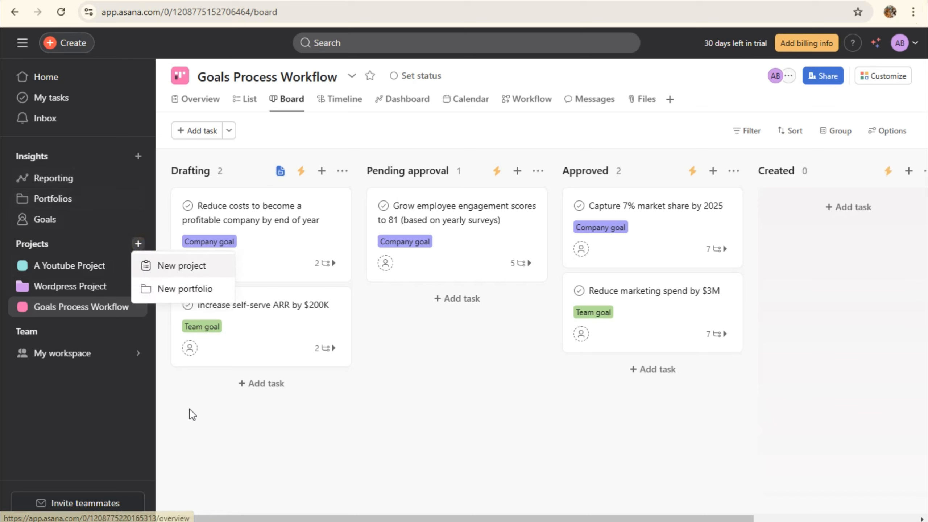
click(107, 353)
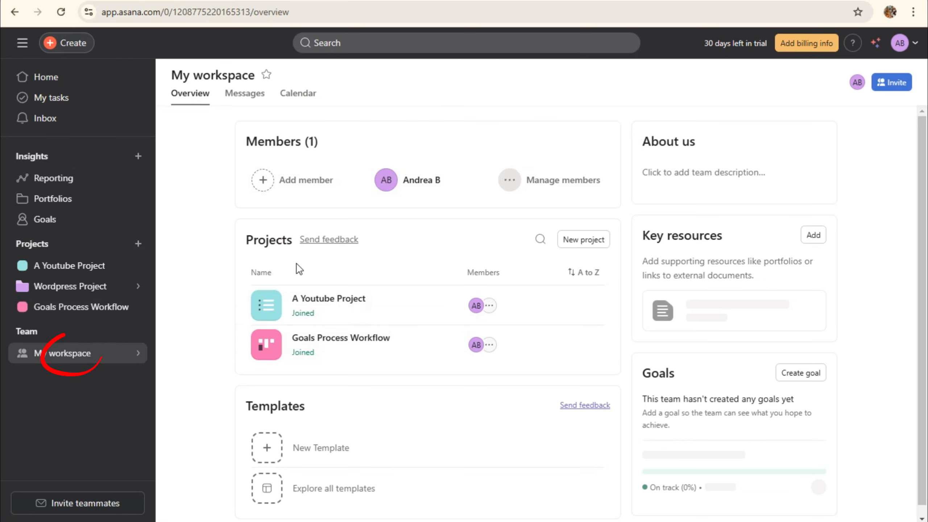
scroll(363, 346, down, 1)
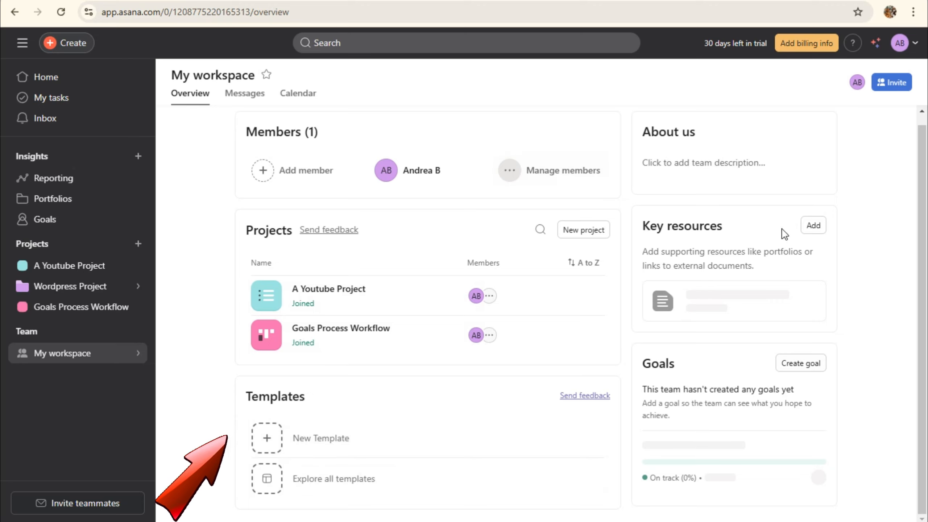
click(233, 104)
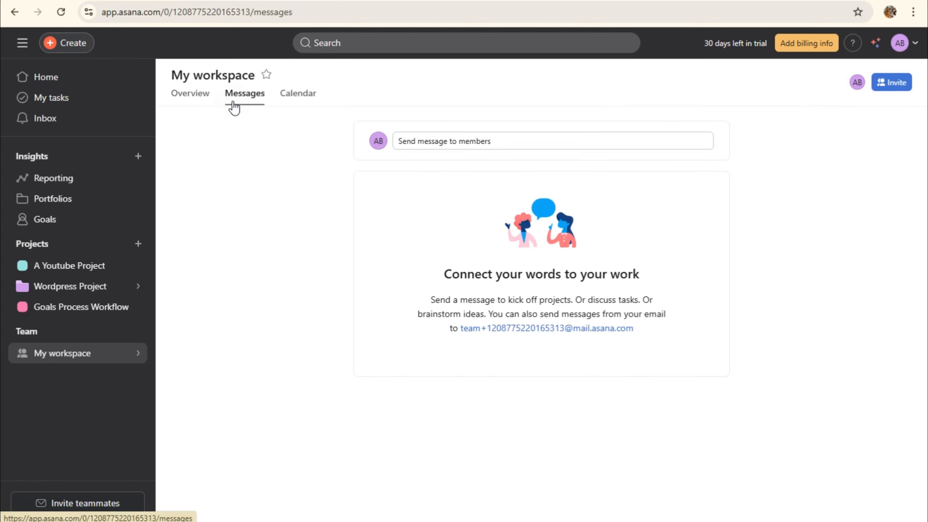
click(295, 96)
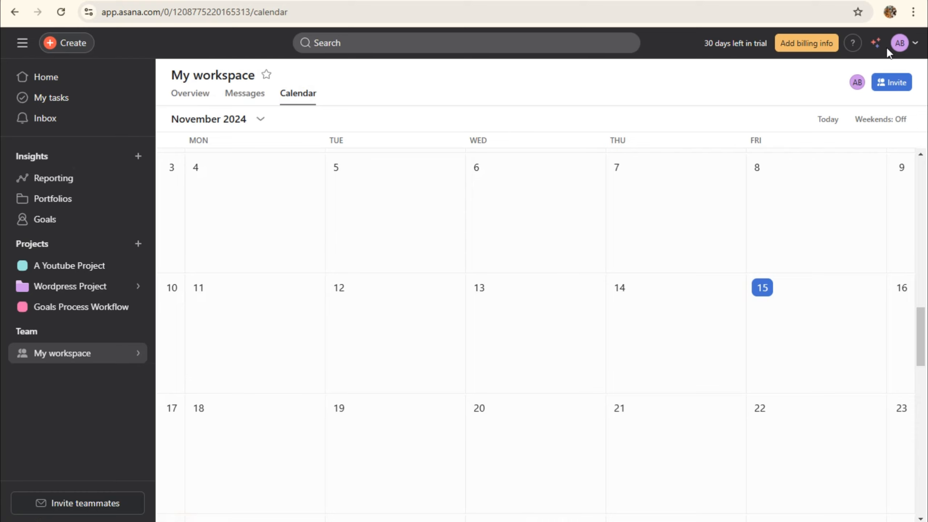
click(900, 46)
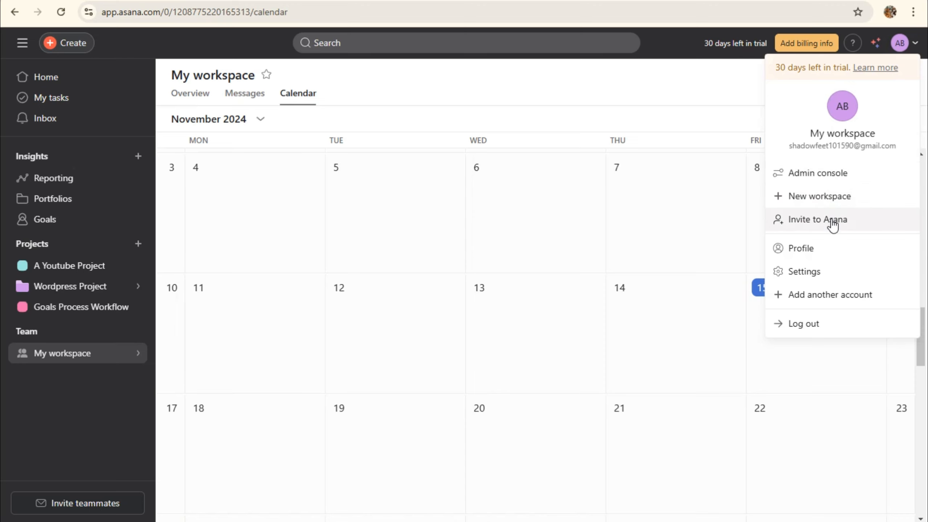
Set the profile job title to 'Manager' in Settings
click(826, 271)
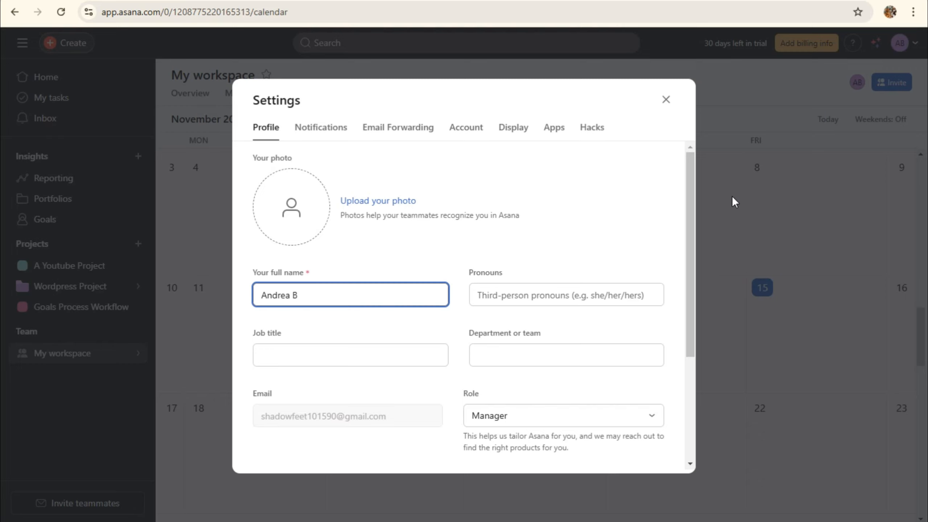
key(alt)
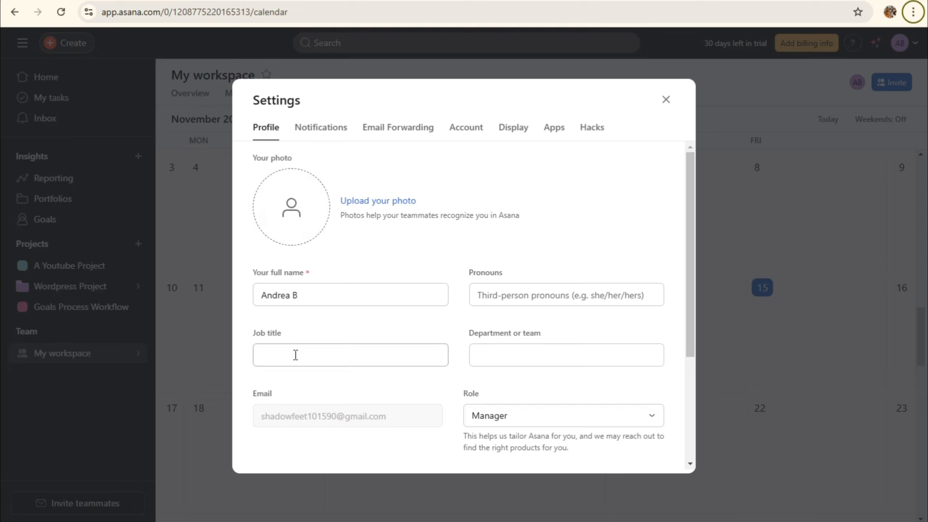
click(353, 357)
text(Man)
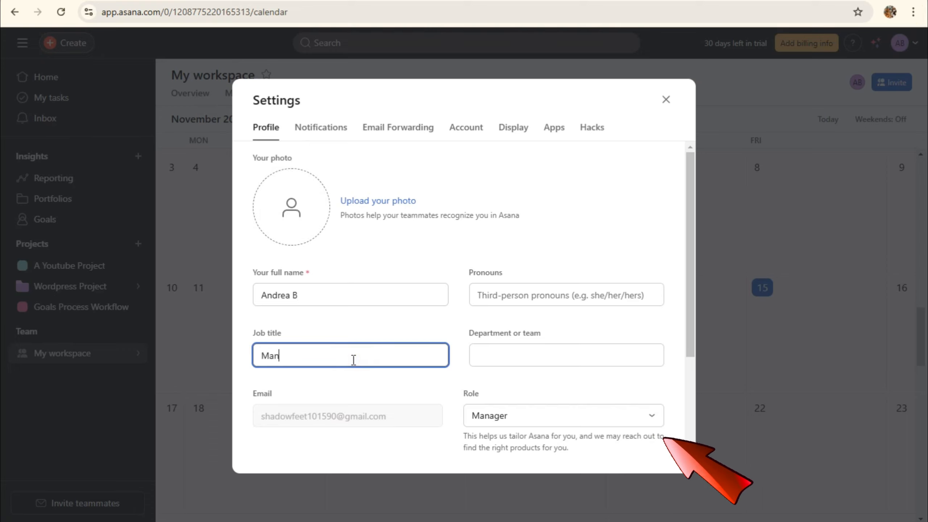
text(ager)
Review the Notifications and Email Forwarding settings, then close them and return Home
click(324, 131)
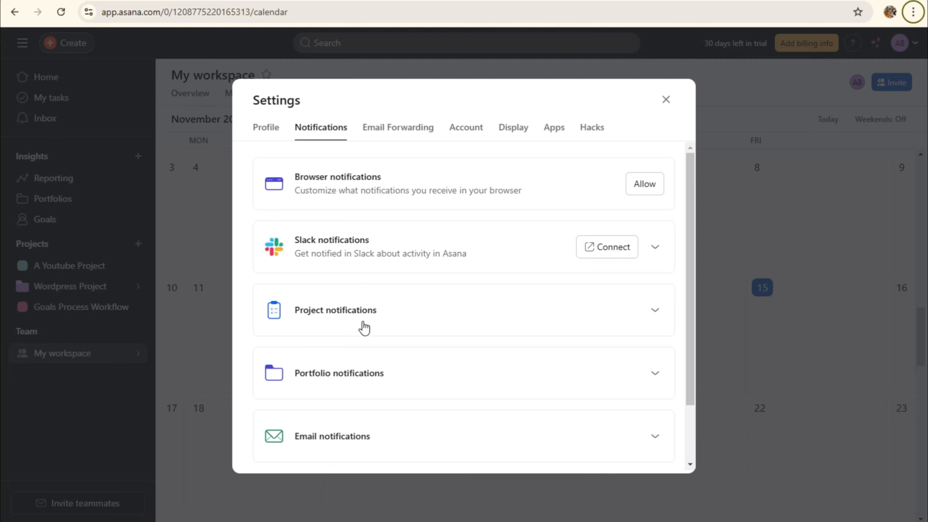
scroll(364, 328, down, 2)
click(397, 128)
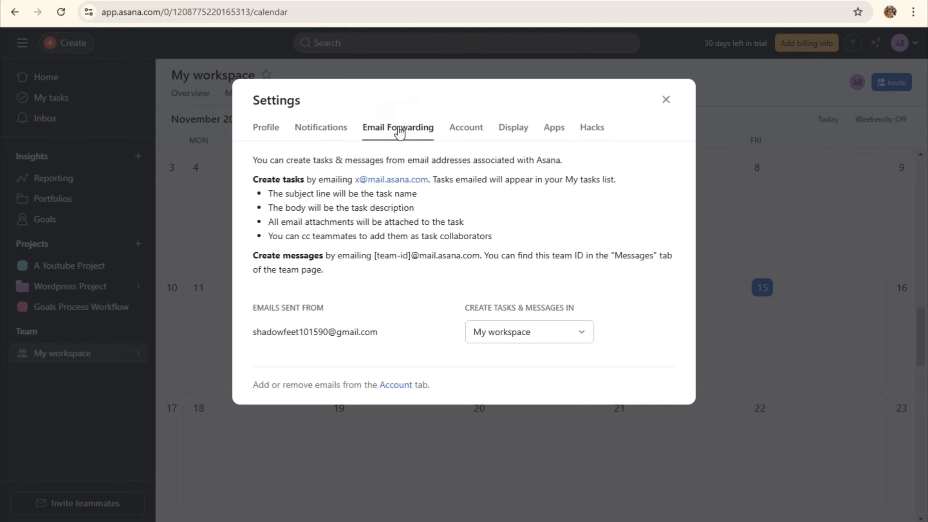
click(591, 127)
click(665, 101)
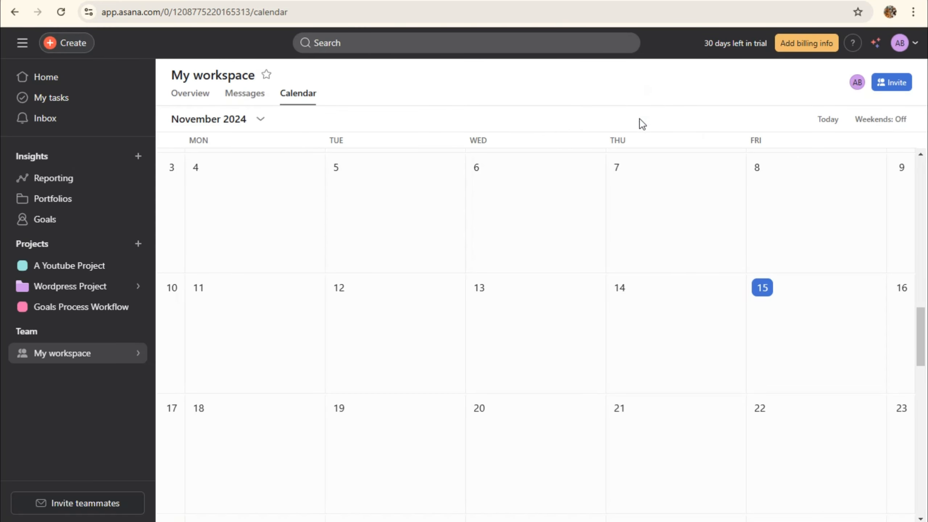
click(65, 89)
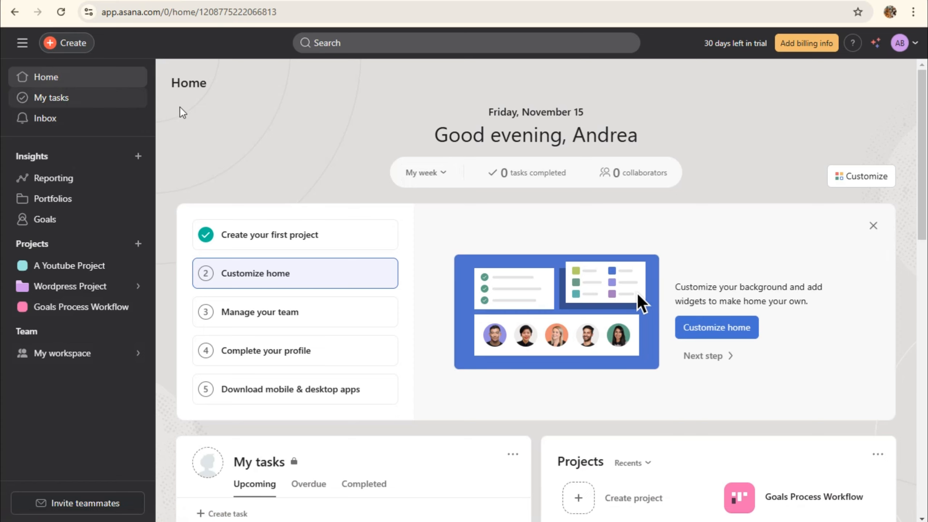
Rename A Youtube Project to 'A Youtube Project 101' via Edit project details, then star it
click(84, 265)
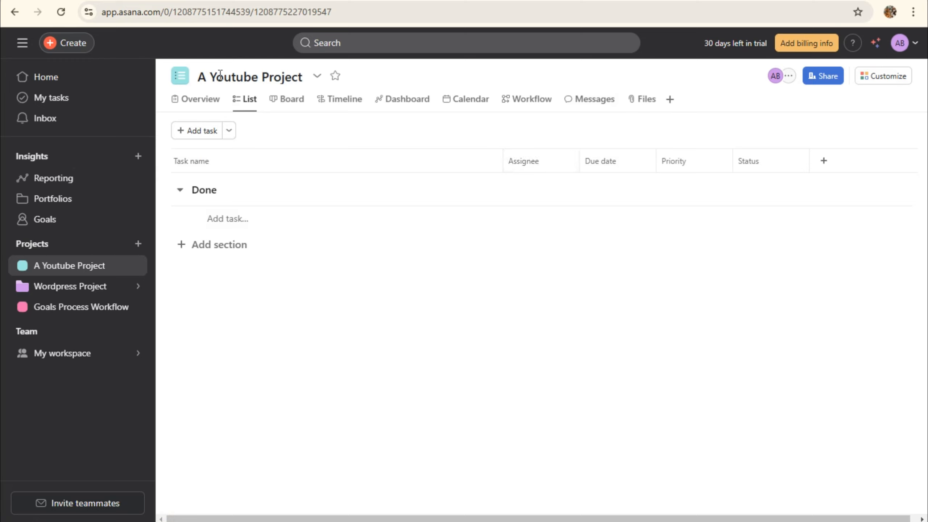
click(318, 77)
click(364, 101)
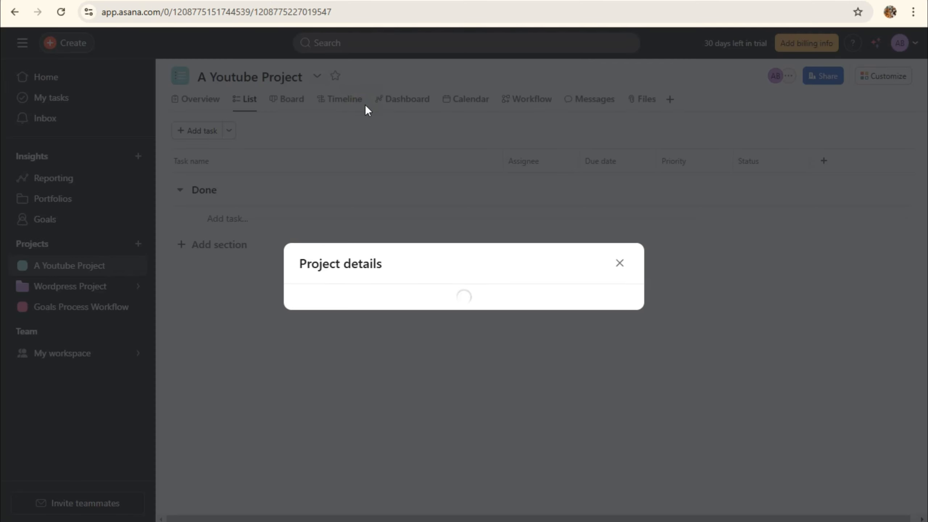
click(417, 165)
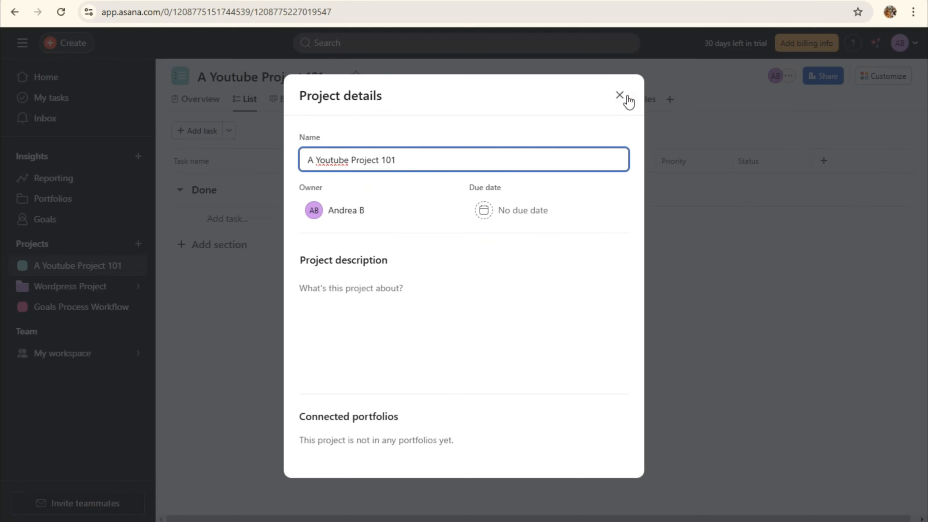
click(619, 96)
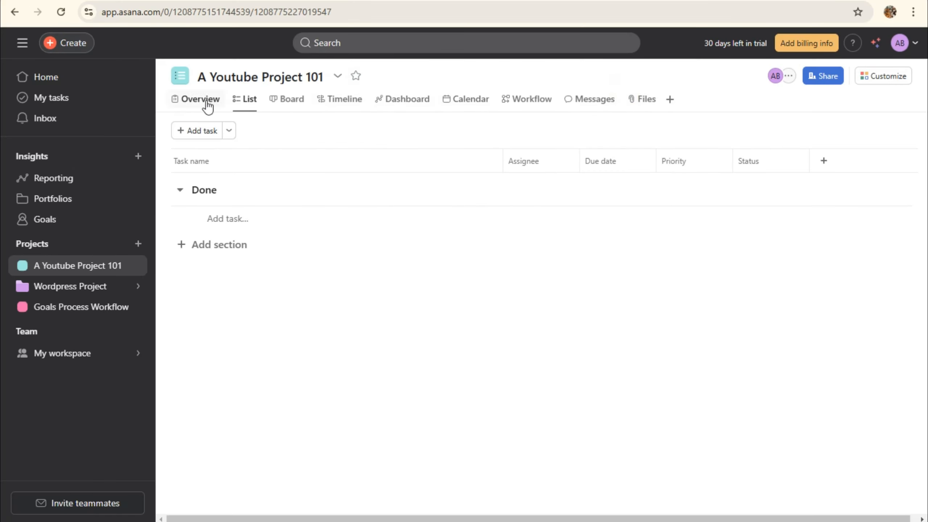
click(355, 77)
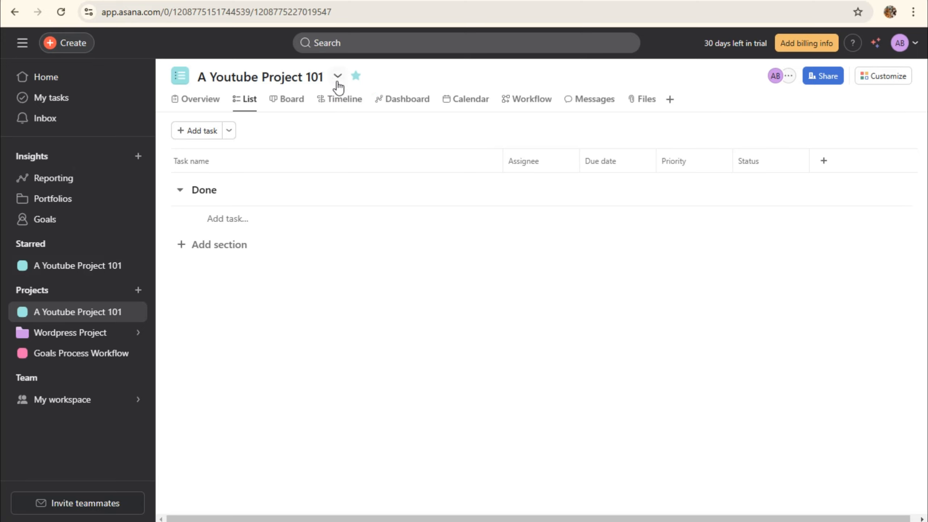
Set the project's theme colour to red
click(338, 77)
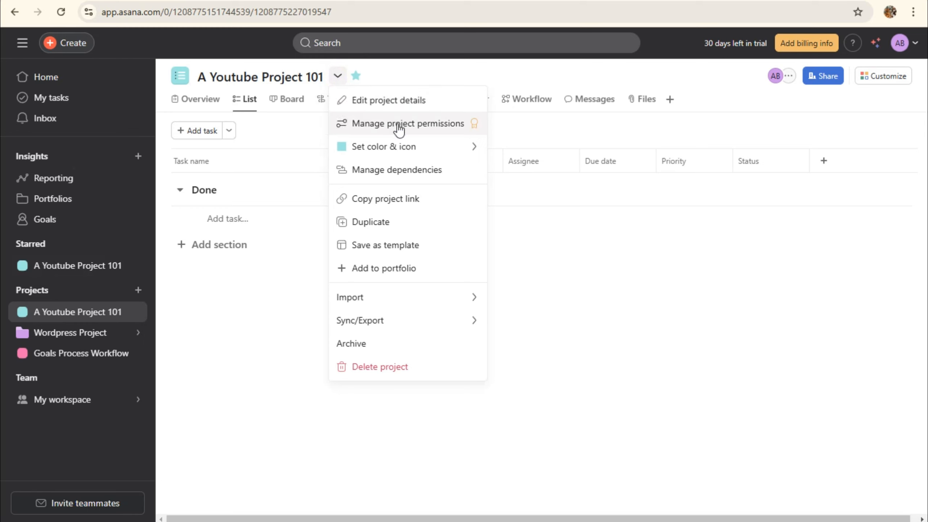
mouse_move(400, 150)
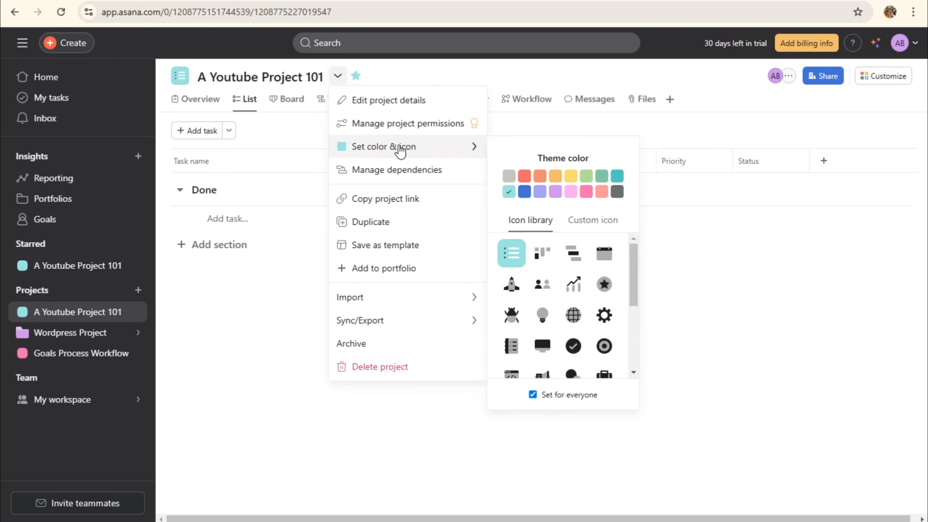
click(528, 177)
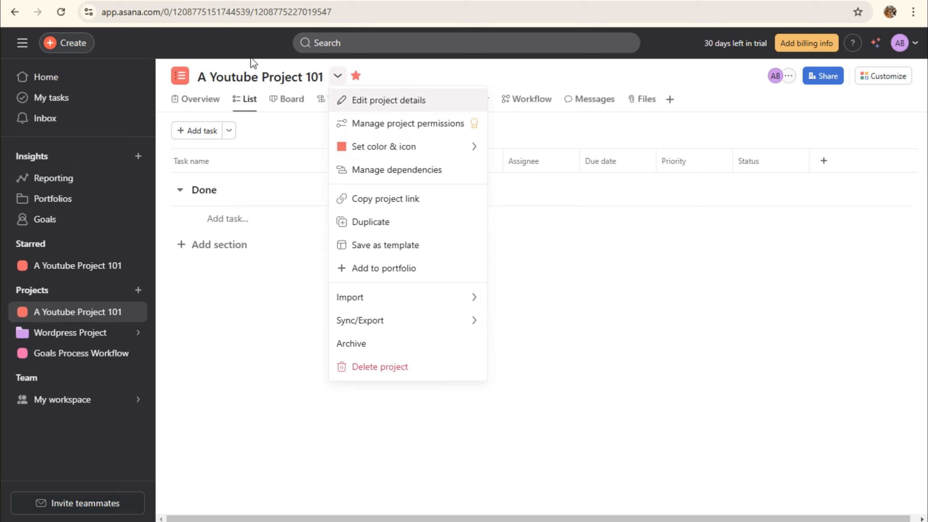
click(337, 77)
Copy the project link and open it in a new browser tab
click(337, 78)
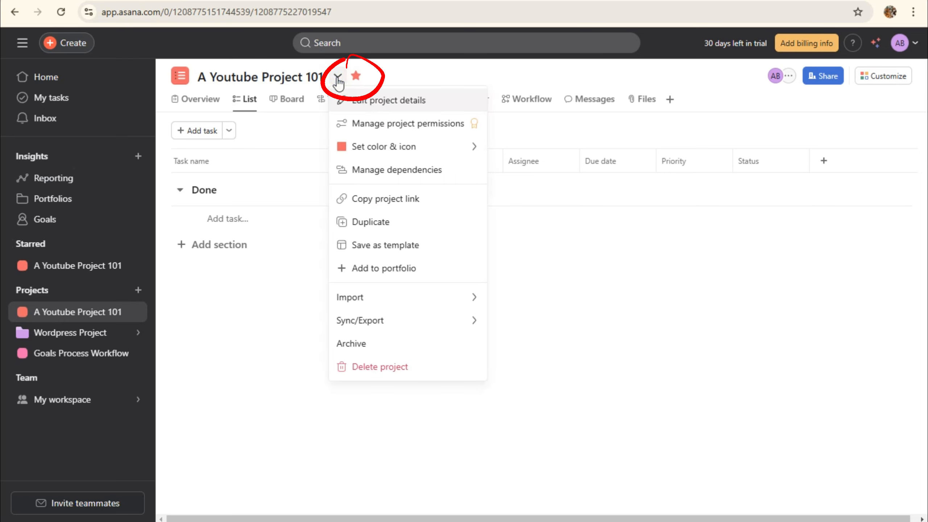
click(377, 204)
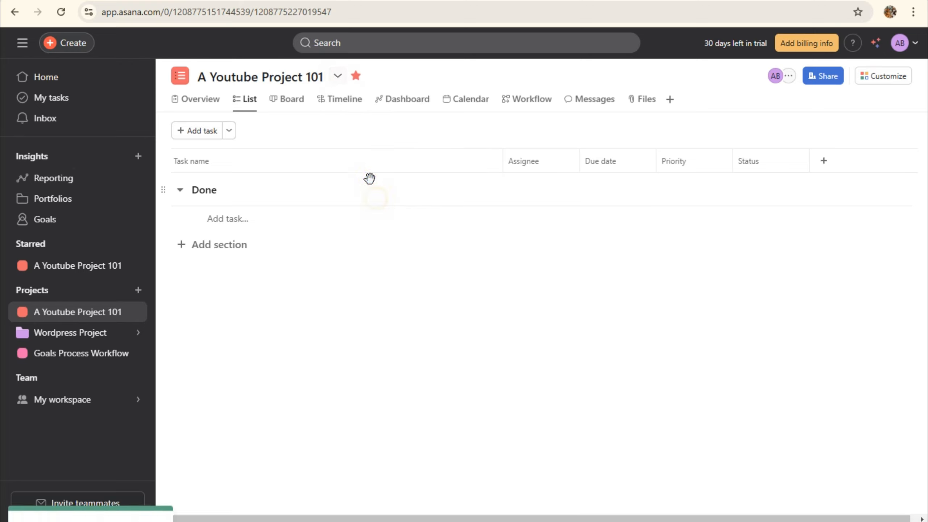
key(ctrl+t)
key(ctrl+v)
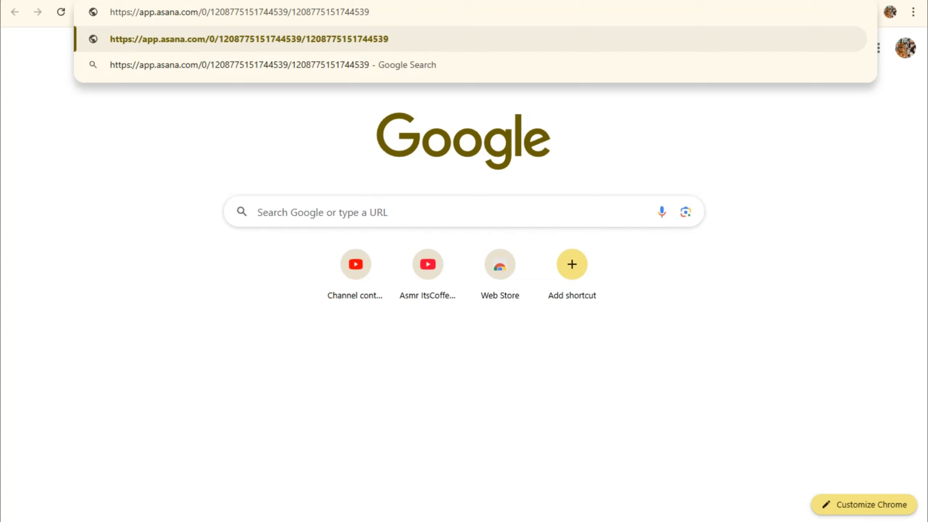
key(Return)
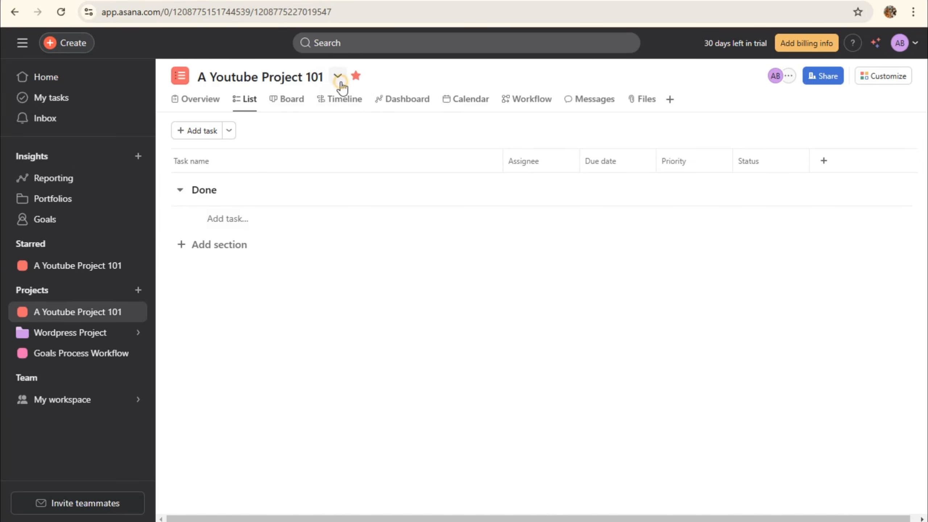
Open the CSV import from the project menu, then return to the project
click(337, 76)
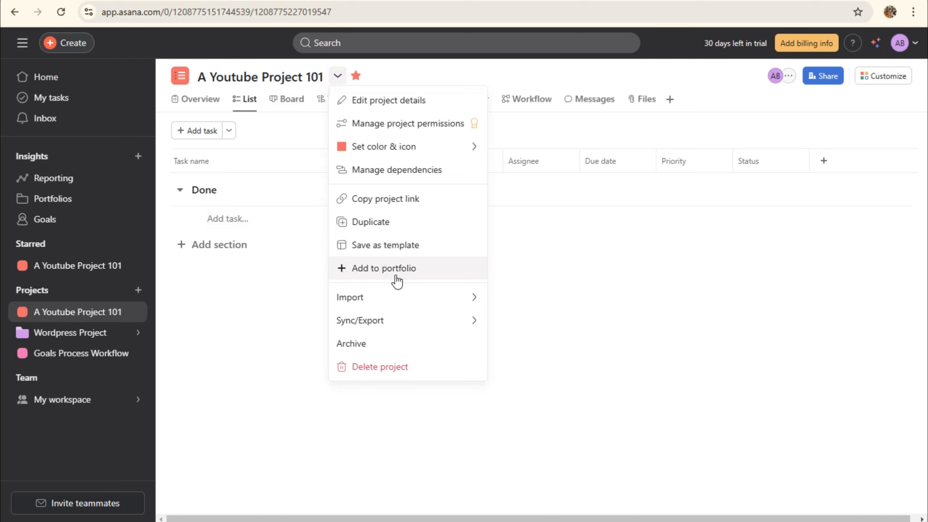
mouse_move(405, 303)
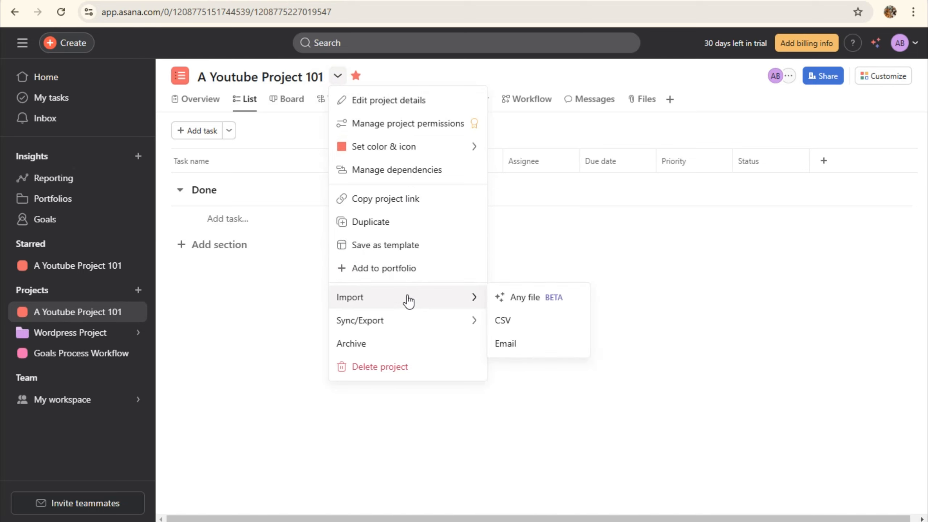
click(507, 322)
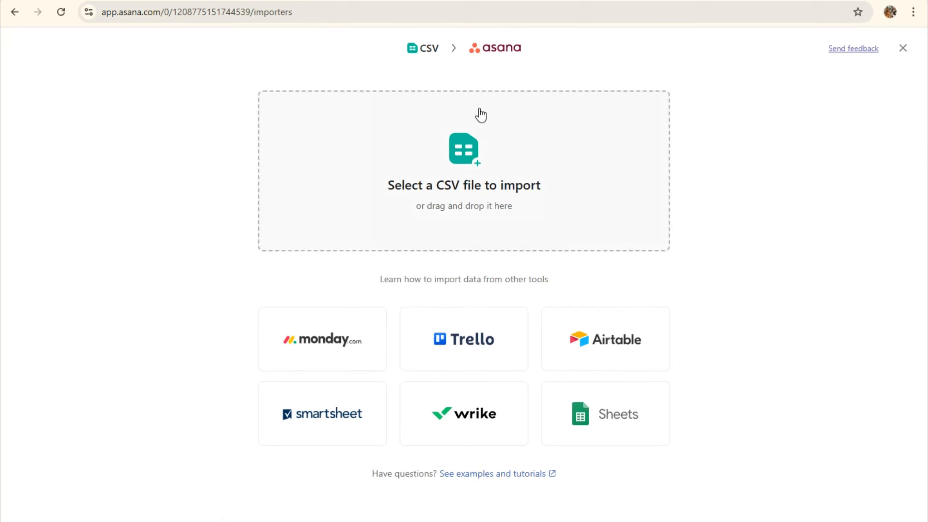
click(12, 13)
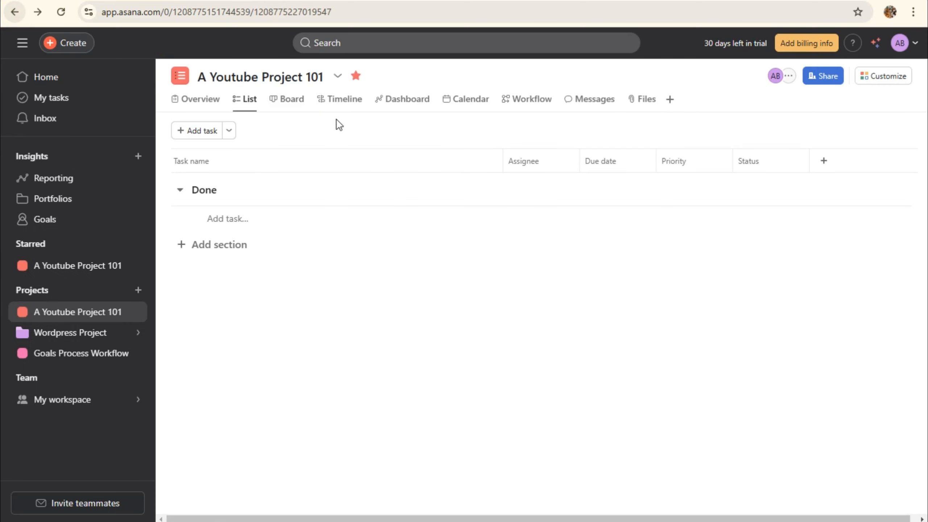
click(336, 78)
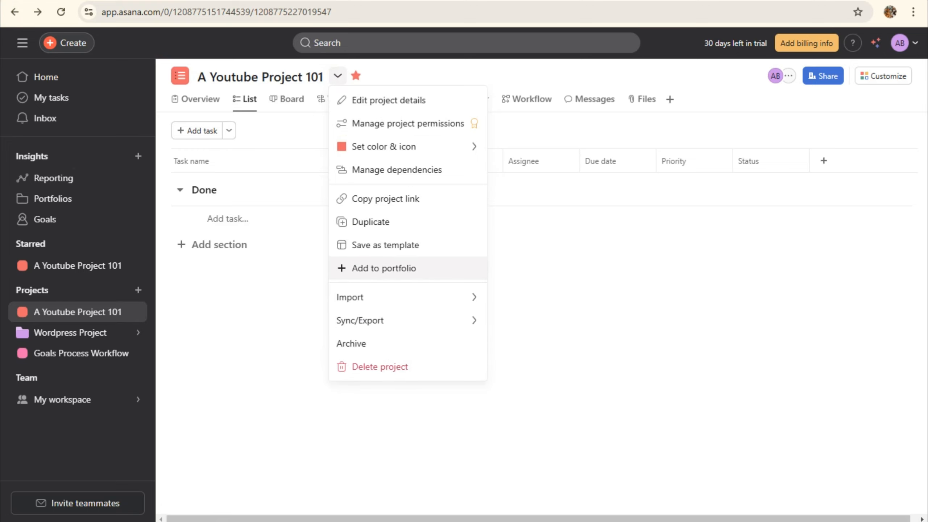
click(252, 41)
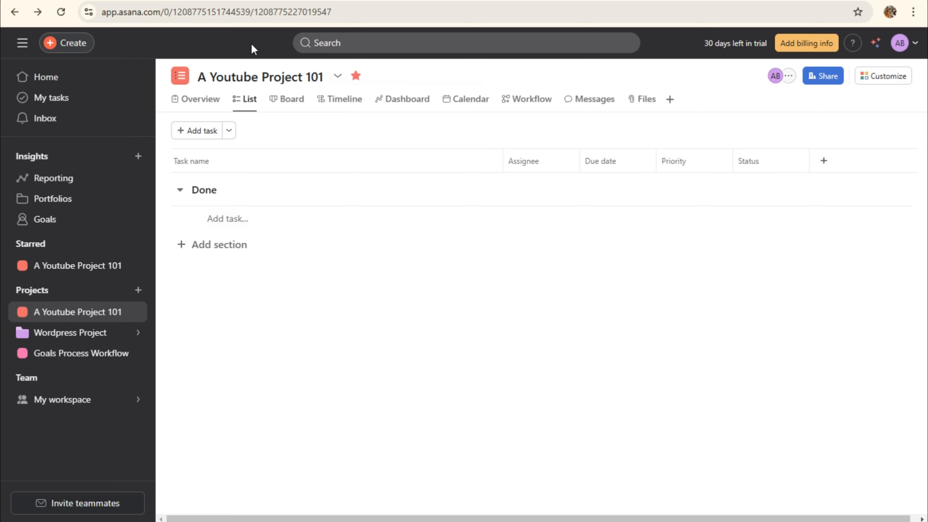
click(337, 77)
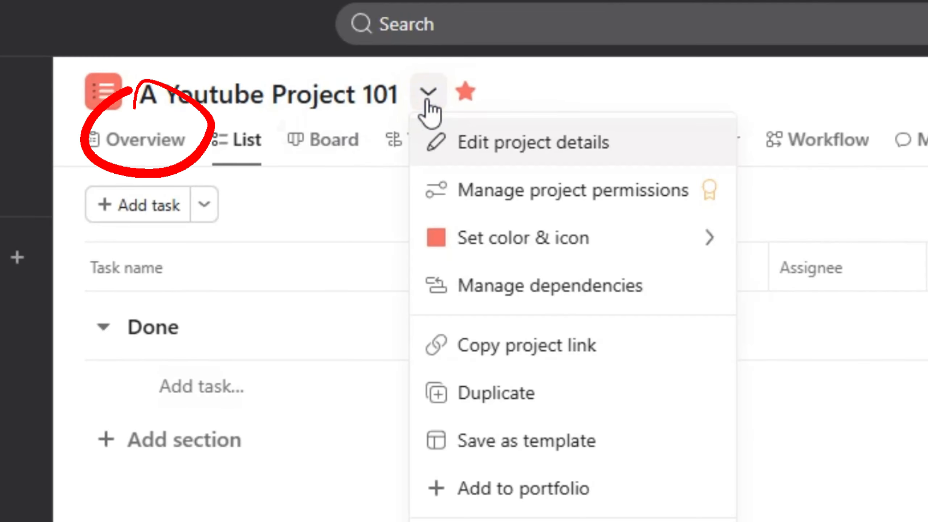
Look over the project's Overview page
click(428, 100)
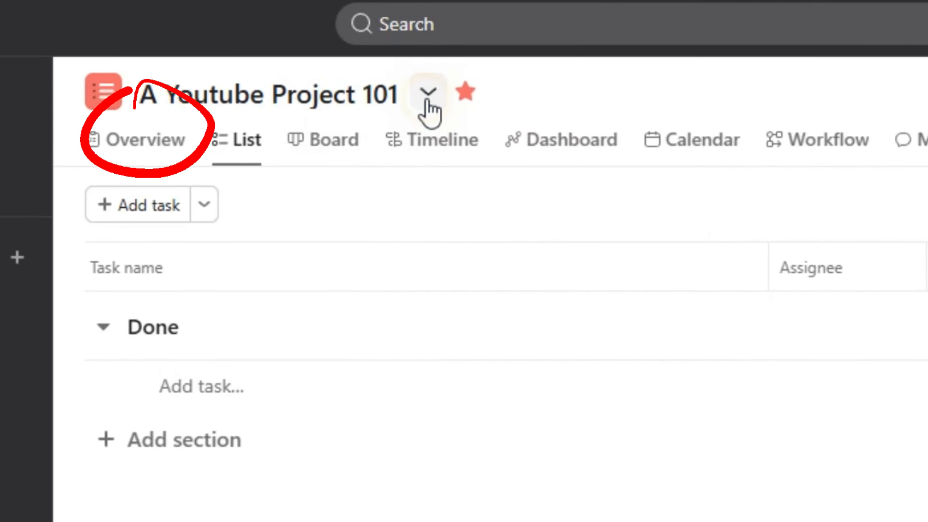
click(154, 156)
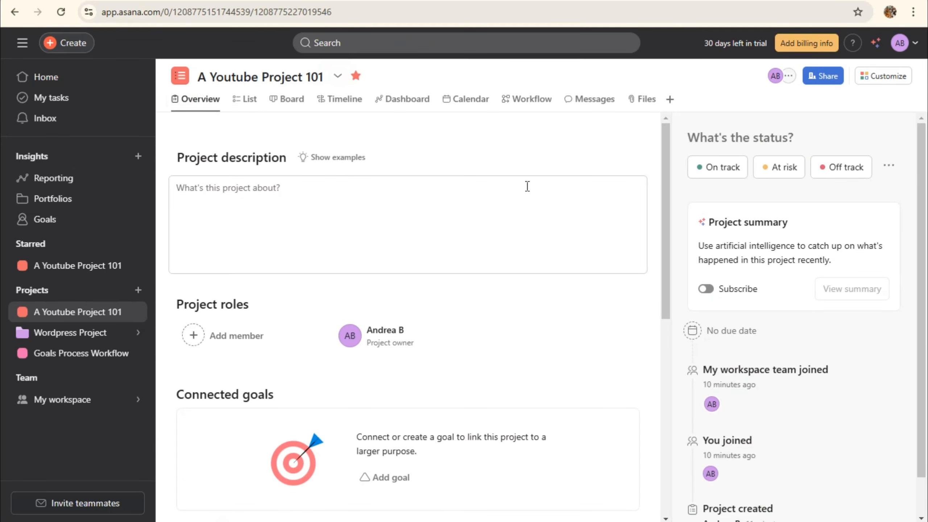
scroll(732, 276, down, 1)
scroll(497, 341, down, 10)
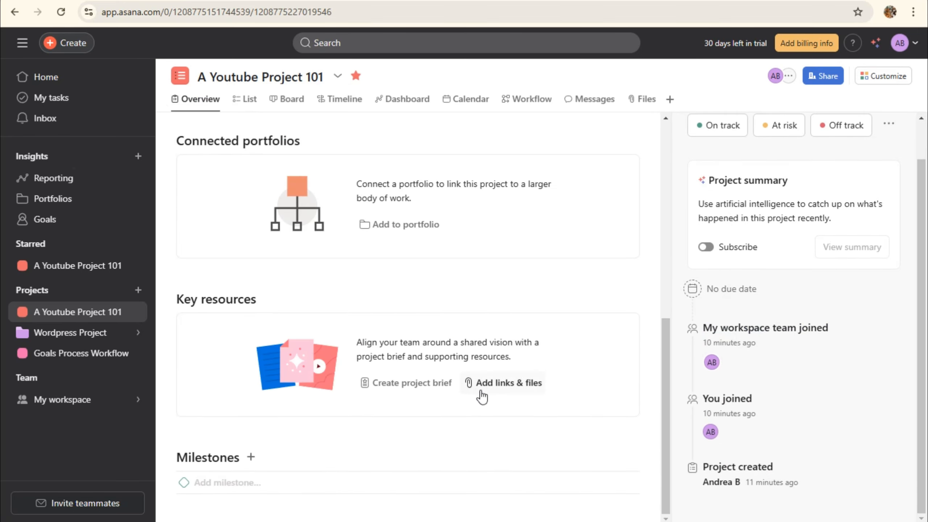
scroll(480, 362, up, 10)
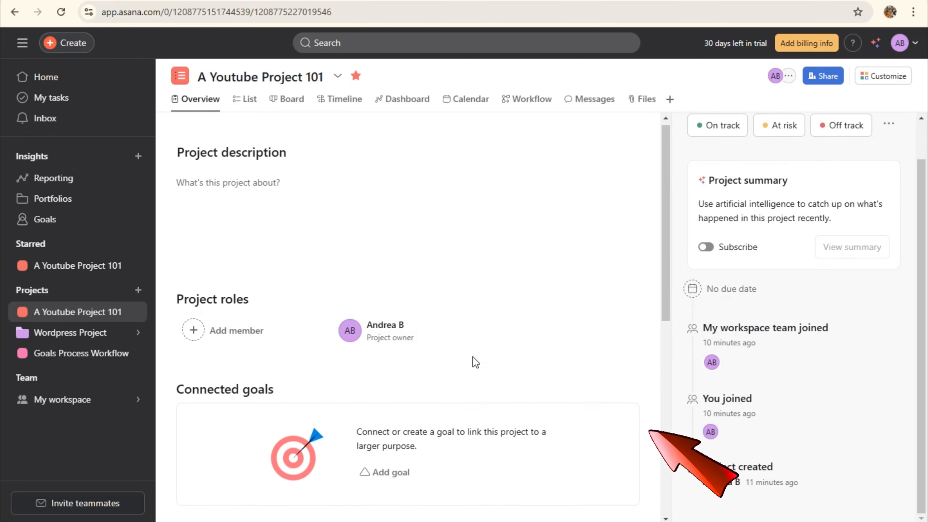
Back in List, add a blank task under Done after glancing at the Board view
click(244, 103)
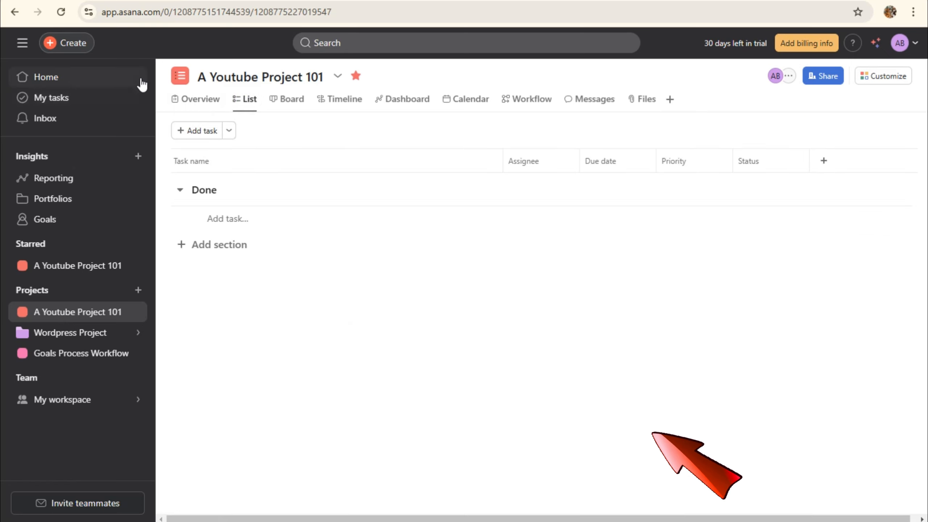
click(201, 131)
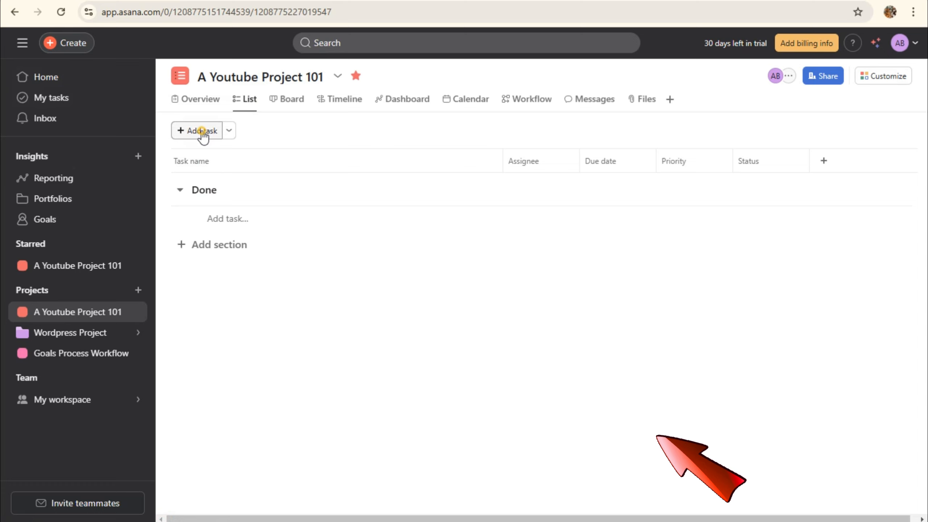
click(277, 104)
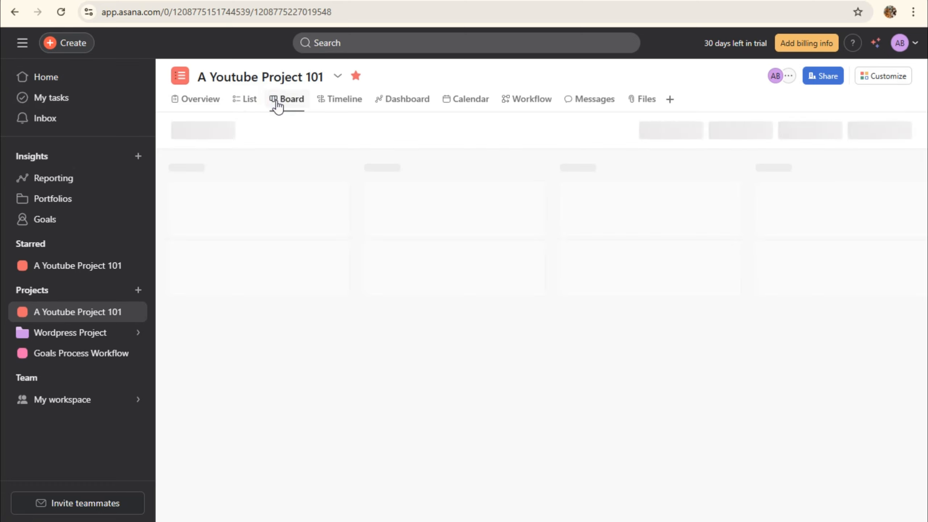
click(237, 102)
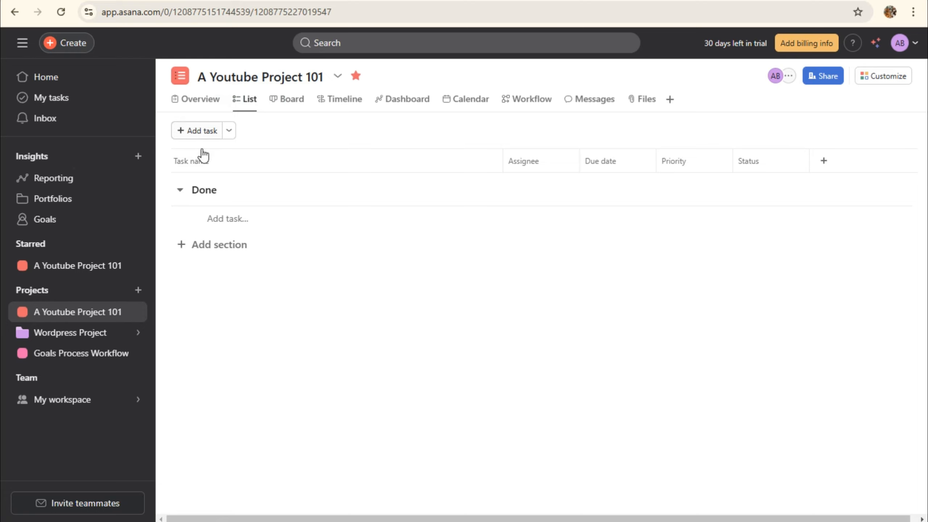
Rename the Done section to 'Content Planning and Strategy'
click(214, 192)
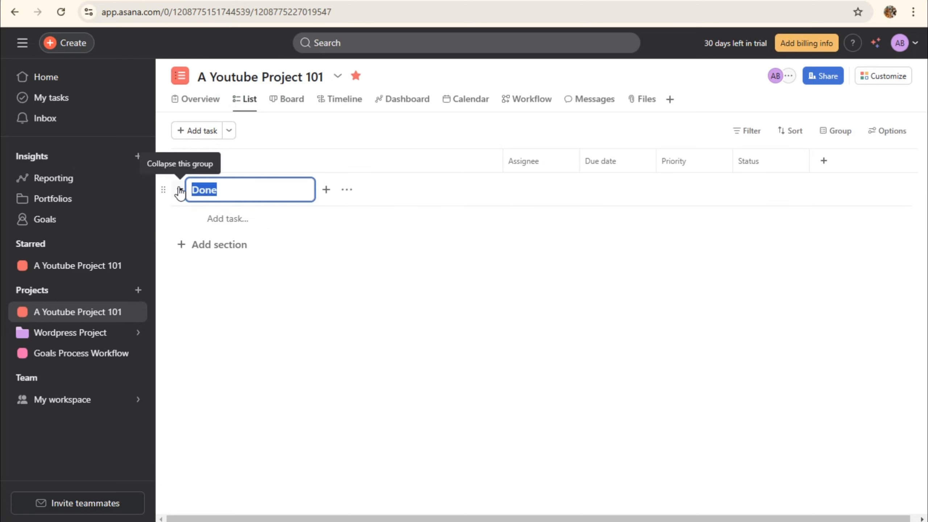
key(BackSpace)
click(195, 132)
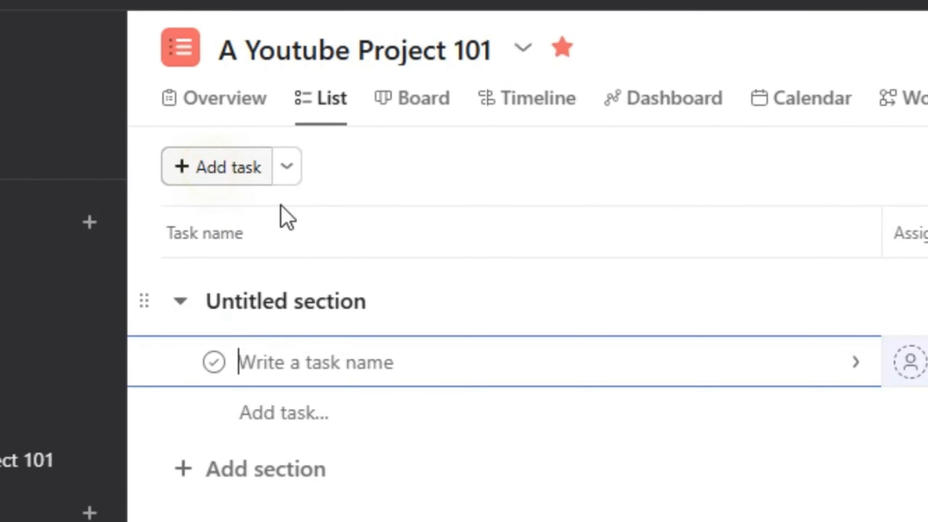
click(222, 193)
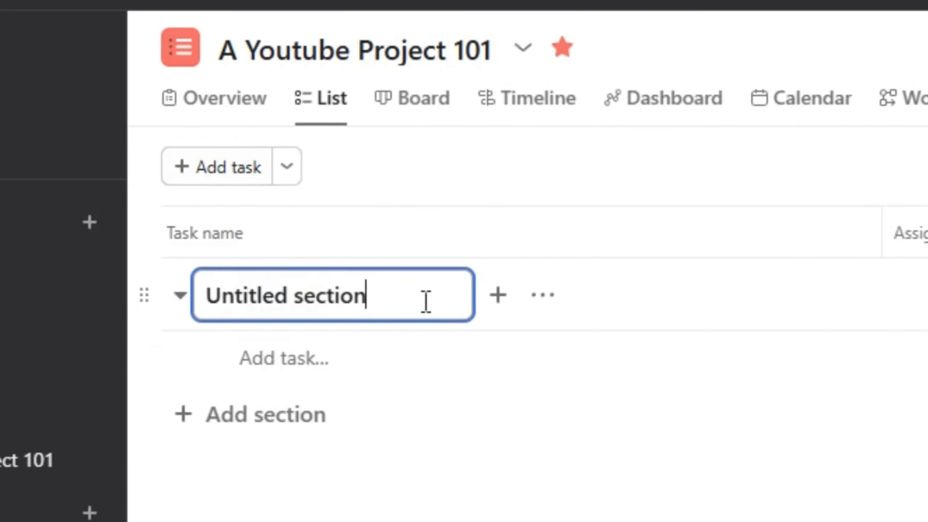
drag(426, 302, 211, 298)
key(BackSpace)
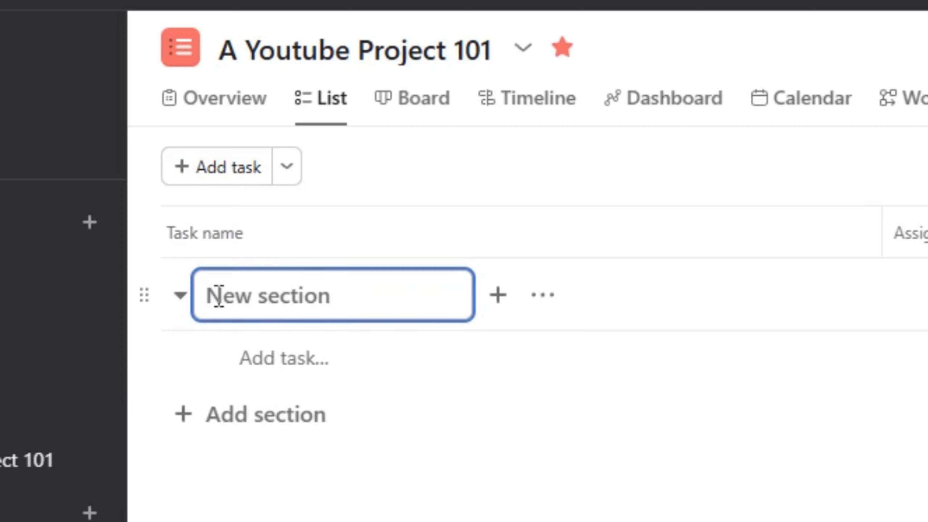
text(Content Planning and Strategy)
key(Return)
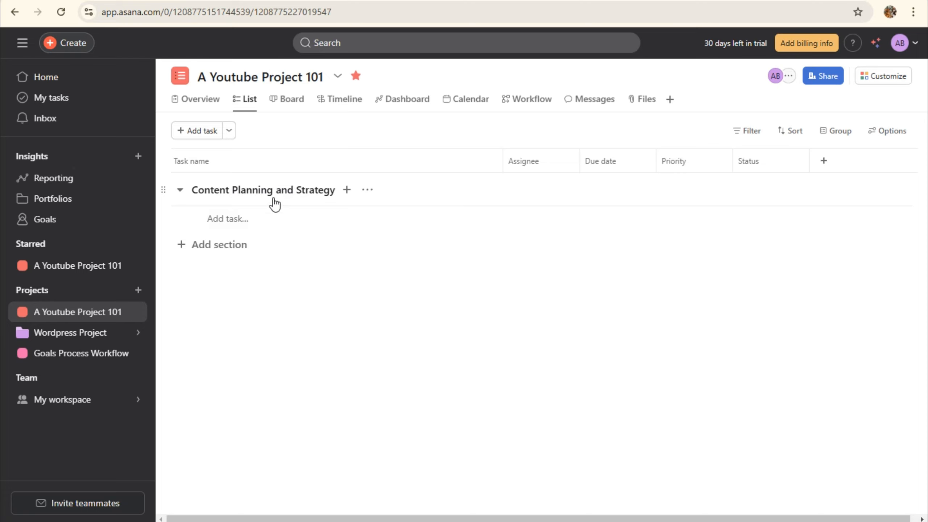
Paste the three planning tasks into the section and add the Scriptwriting and Video Preparation section below it
click(227, 218)
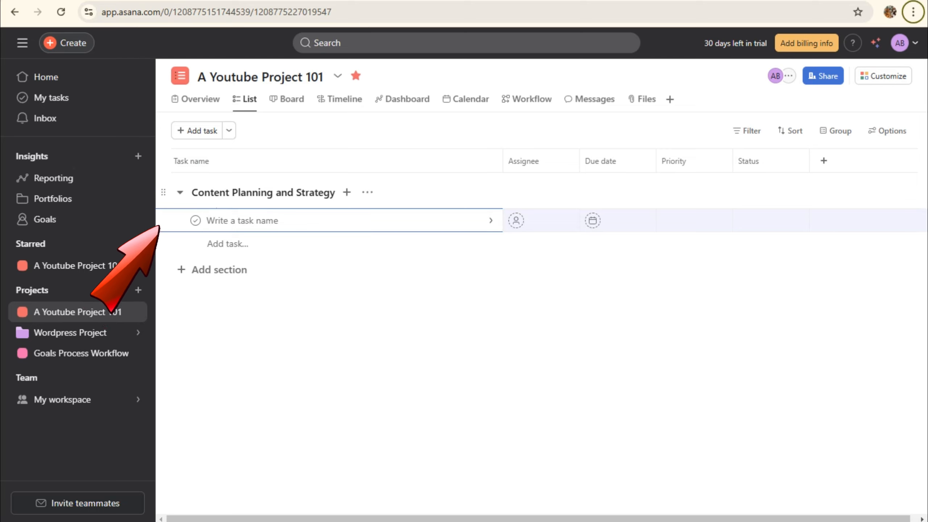
key(ctrl+v)
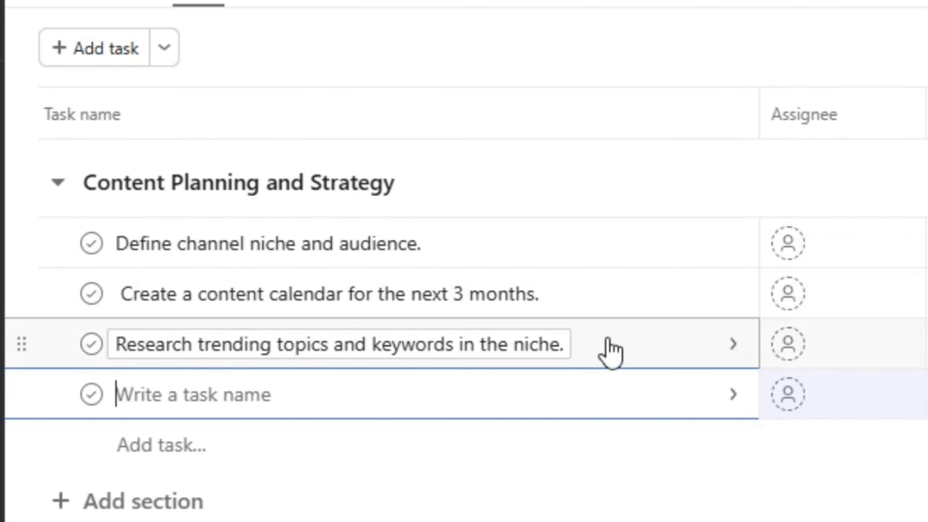
click(58, 184)
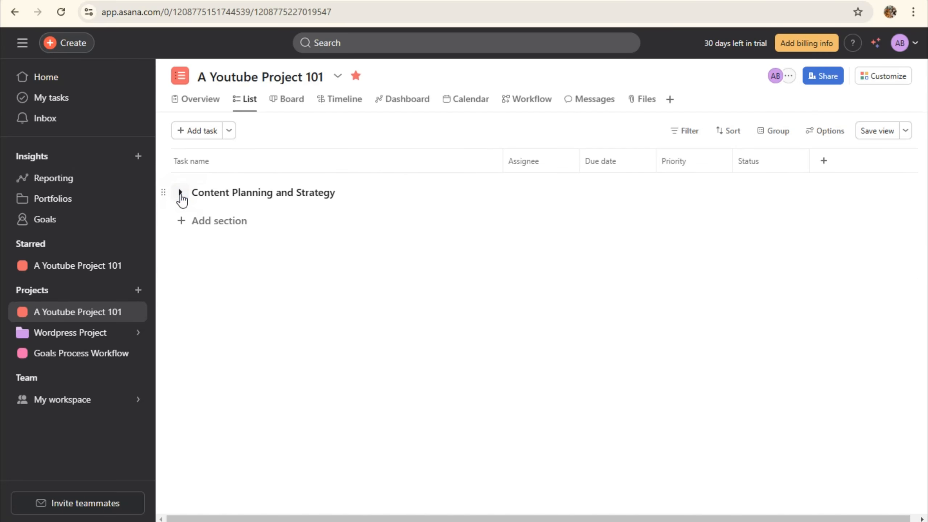
click(180, 192)
click(197, 314)
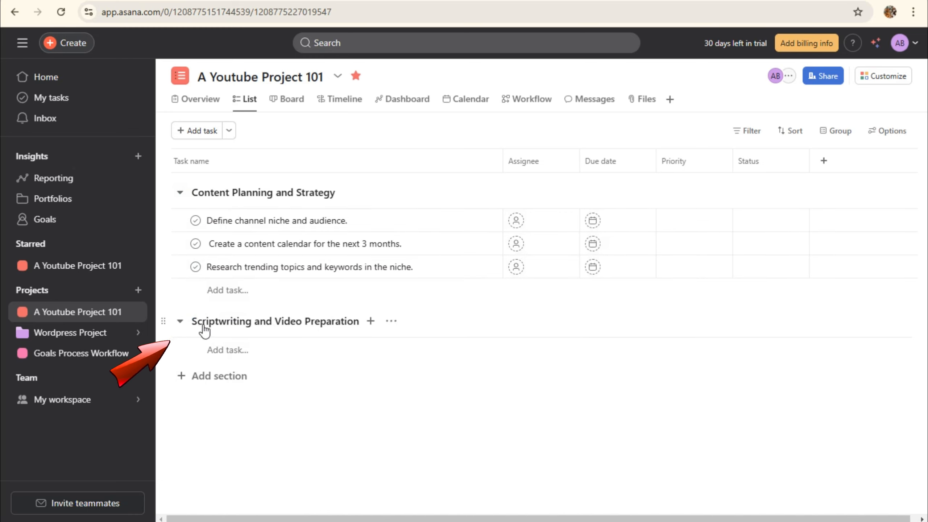
Paste two scriptwriting tasks, then create Filming and Production holding two filming tasks
click(227, 350)
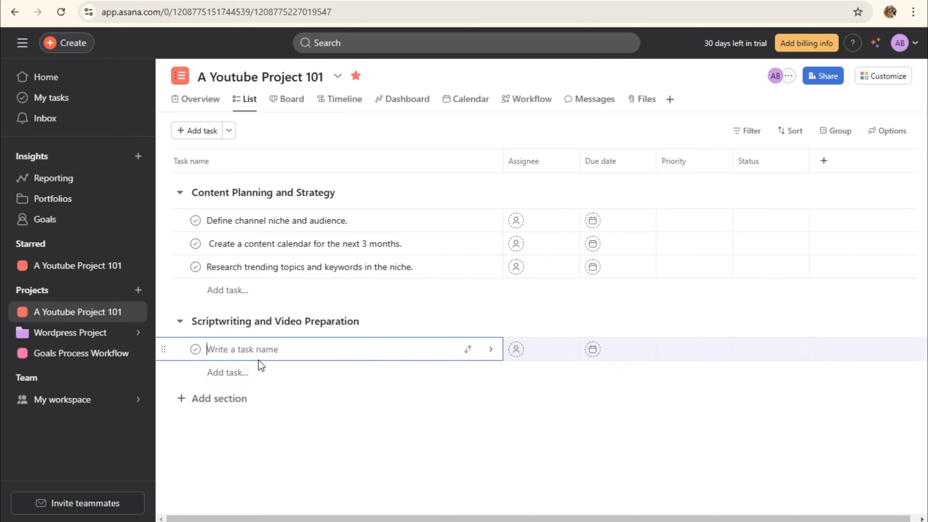
text(Write detailed scripts for upcoming 4 videos. Create storyboards or shot lists for each video.)
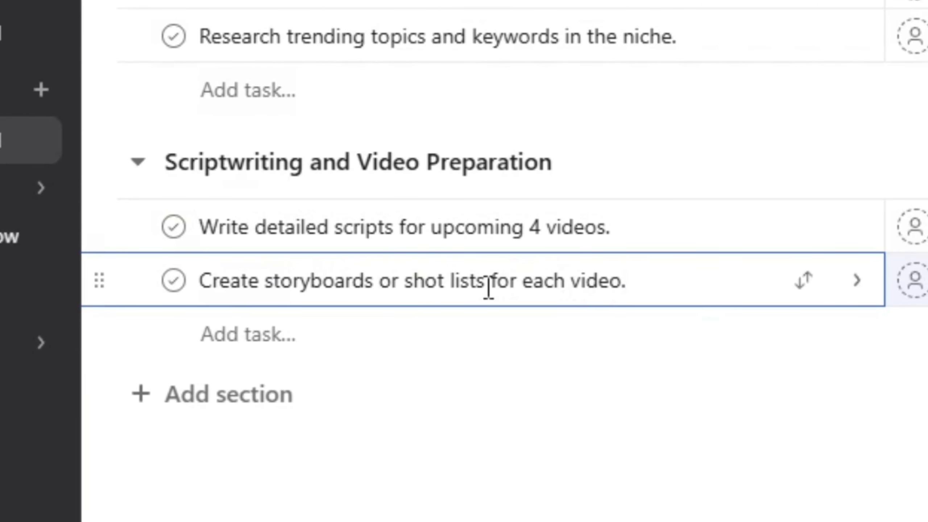
click(241, 398)
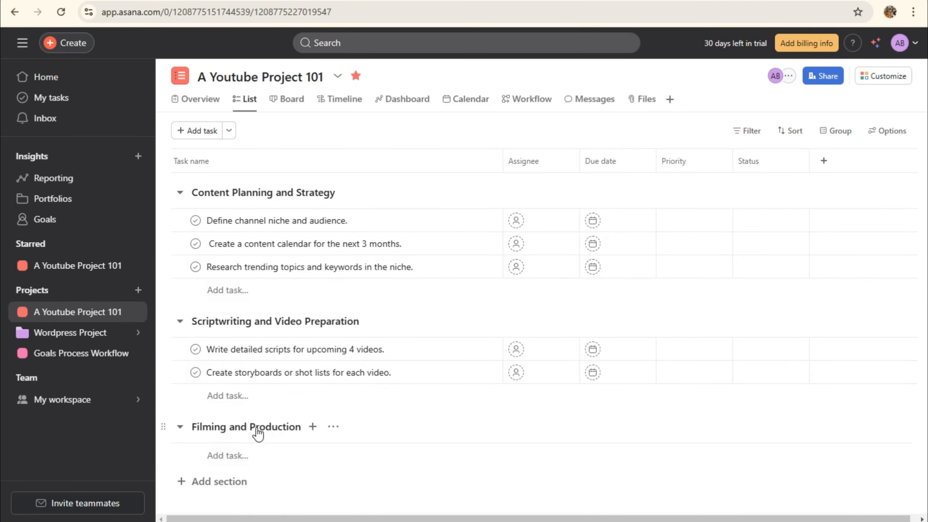
click(278, 449)
text(Task: Schedule filming sessions for the next 2 videos. Film B-roll footage for the next 3 videos.)
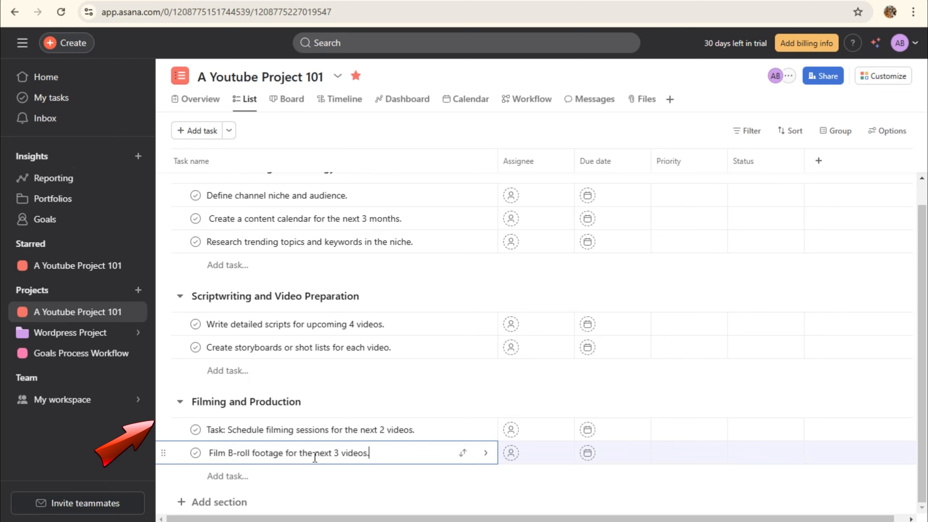
Add another section at the bottom and review the growing list of sections
scroll(229, 238, up, 1)
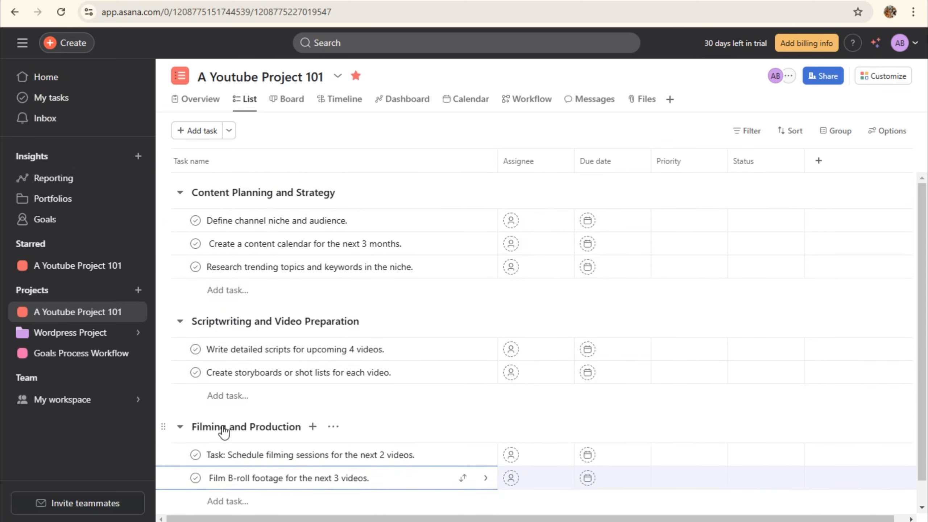
scroll(265, 428, down, 1)
click(217, 503)
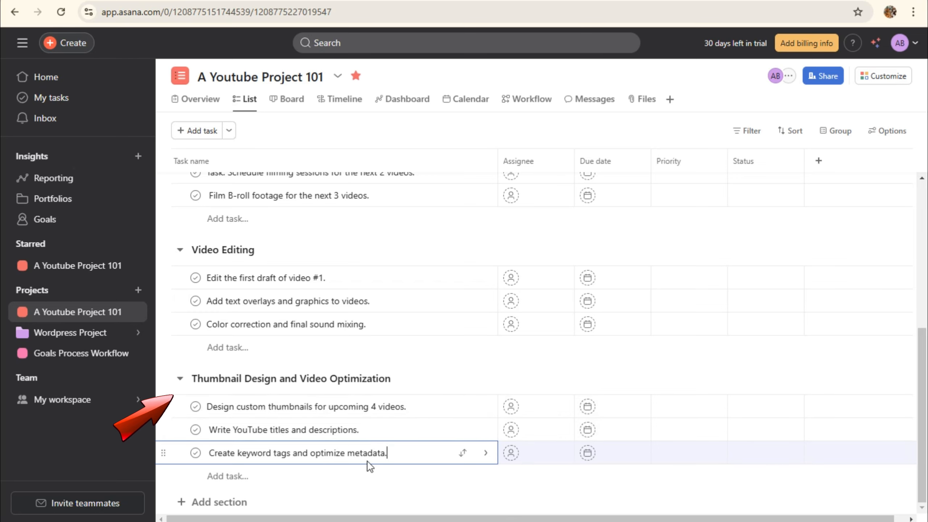
scroll(368, 464, up, 5)
scroll(261, 363, down, 3)
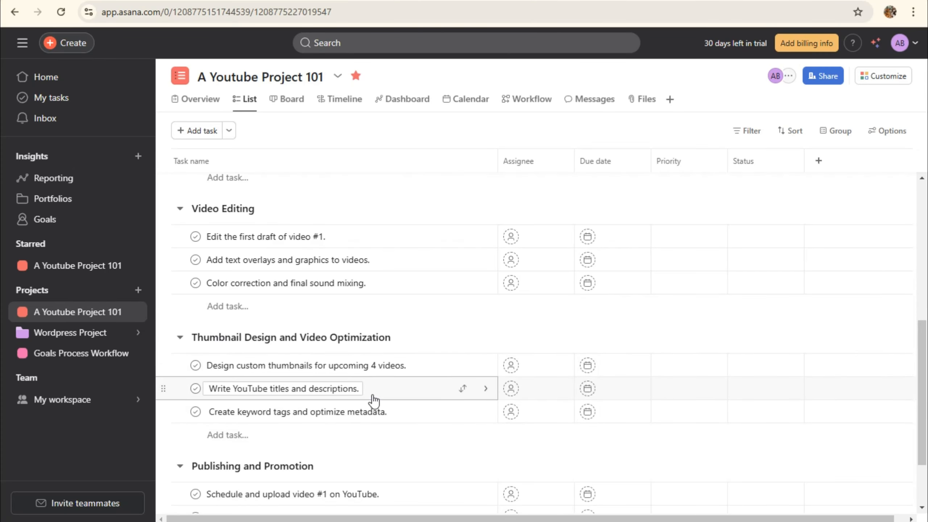
scroll(413, 420, down, 2)
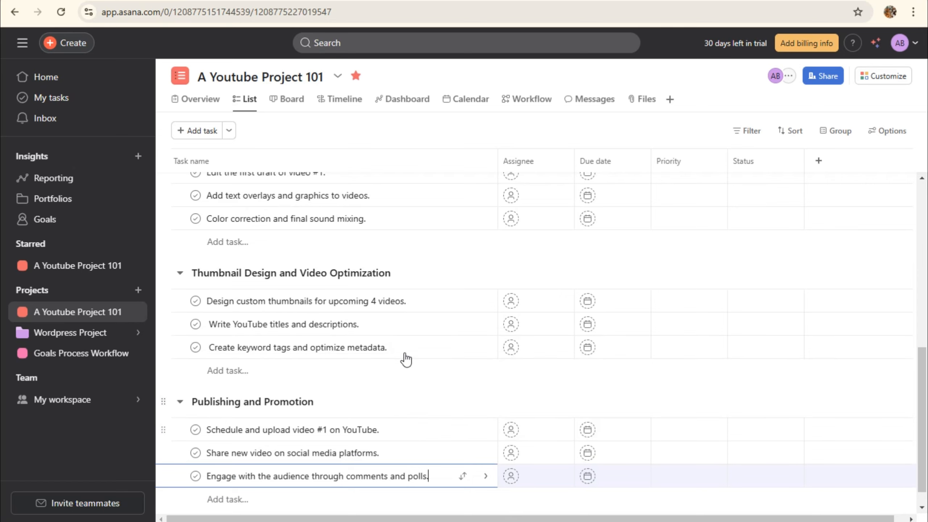
scroll(344, 398, down, 1)
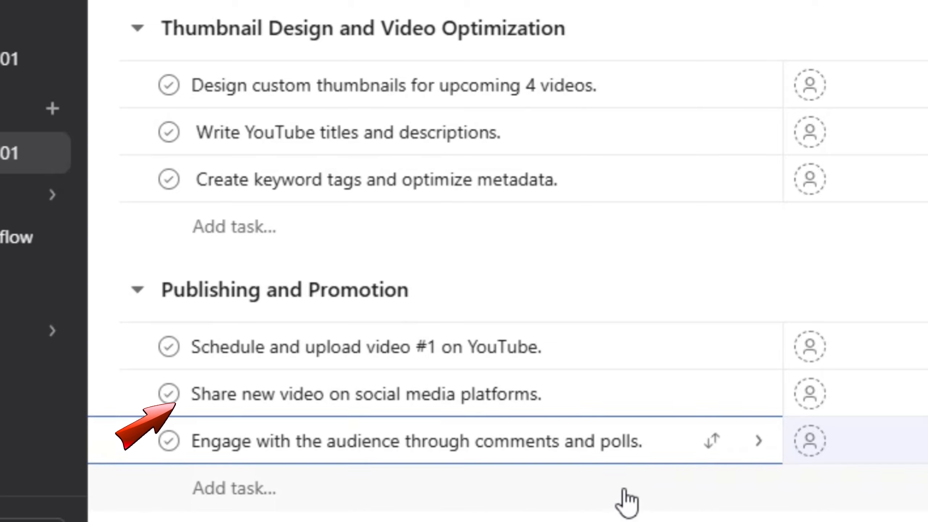
scroll(625, 499, up, 10)
scroll(626, 499, up, 5)
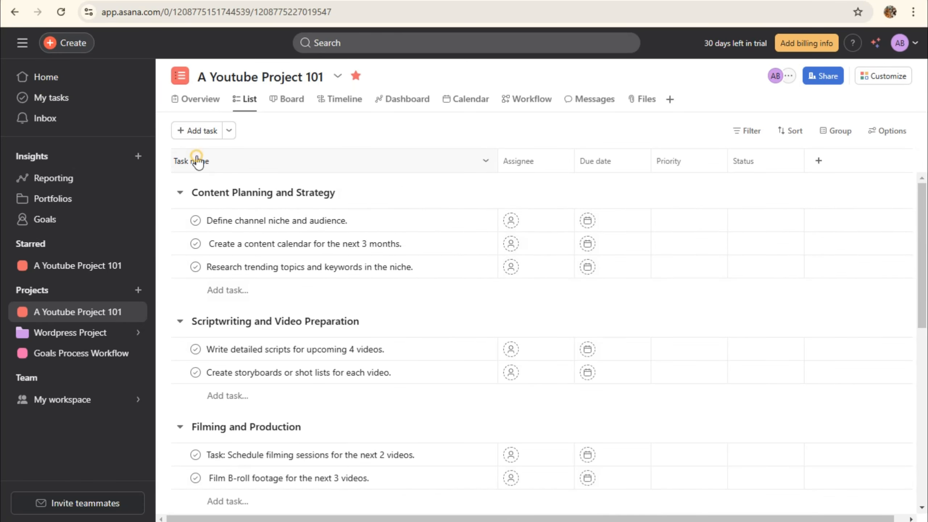
click(197, 158)
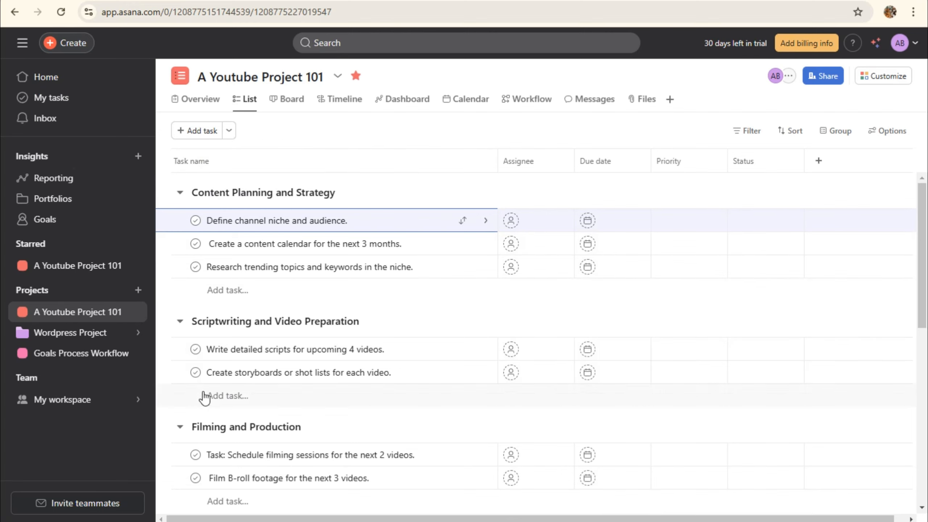
click(180, 202)
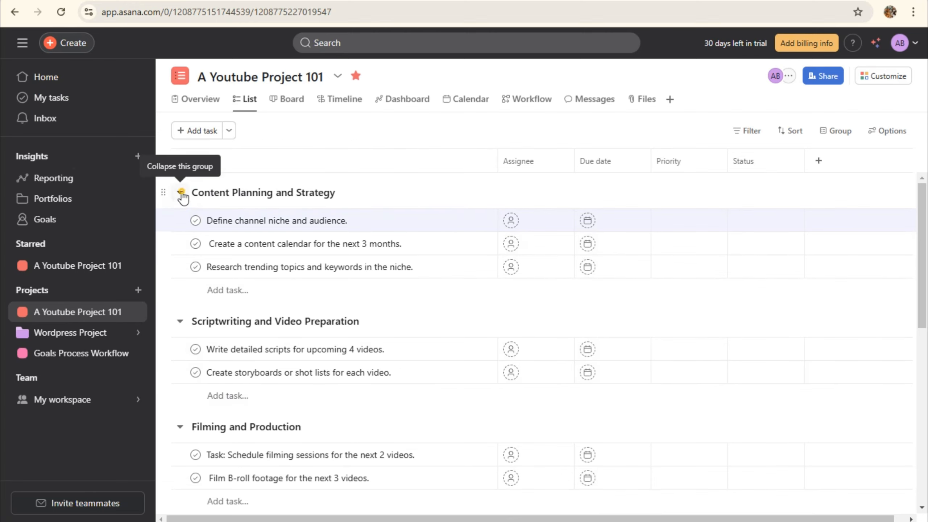
click(180, 191)
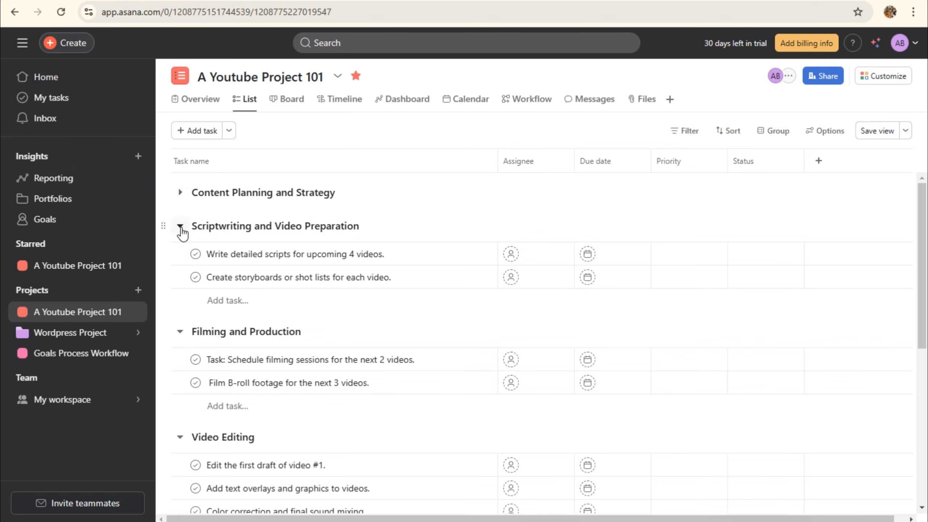
click(179, 227)
click(180, 259)
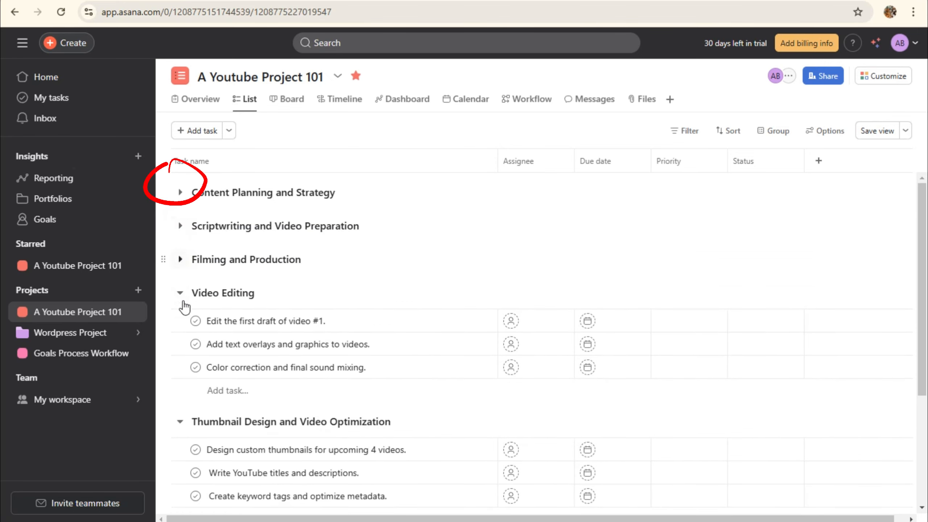
click(180, 294)
click(180, 328)
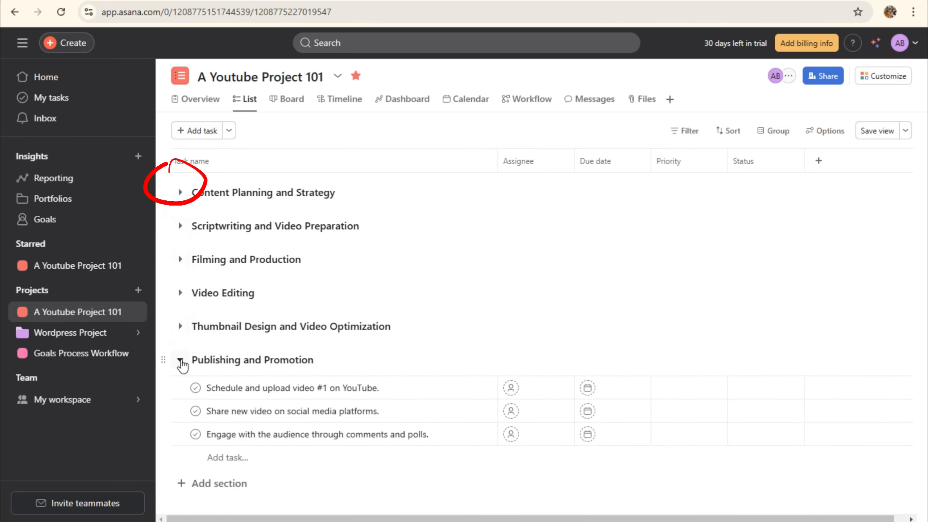
click(181, 361)
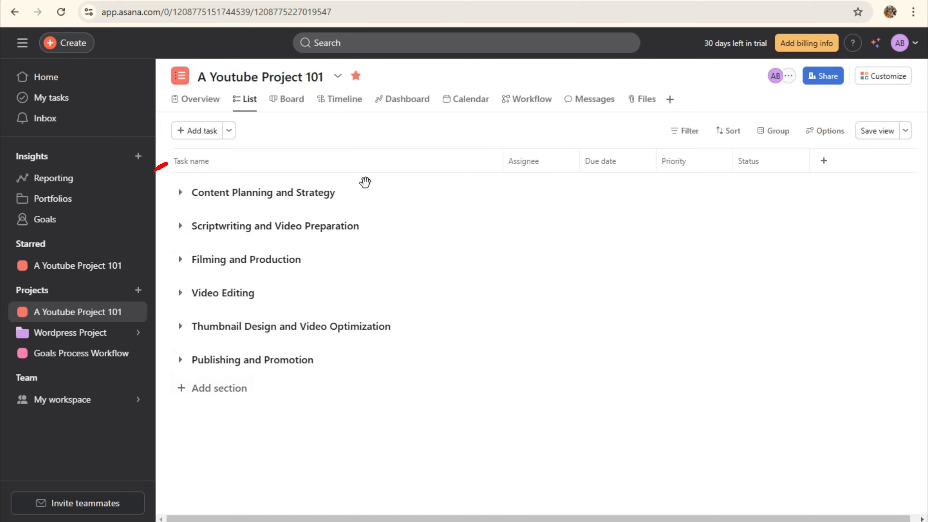
click(249, 192)
click(180, 193)
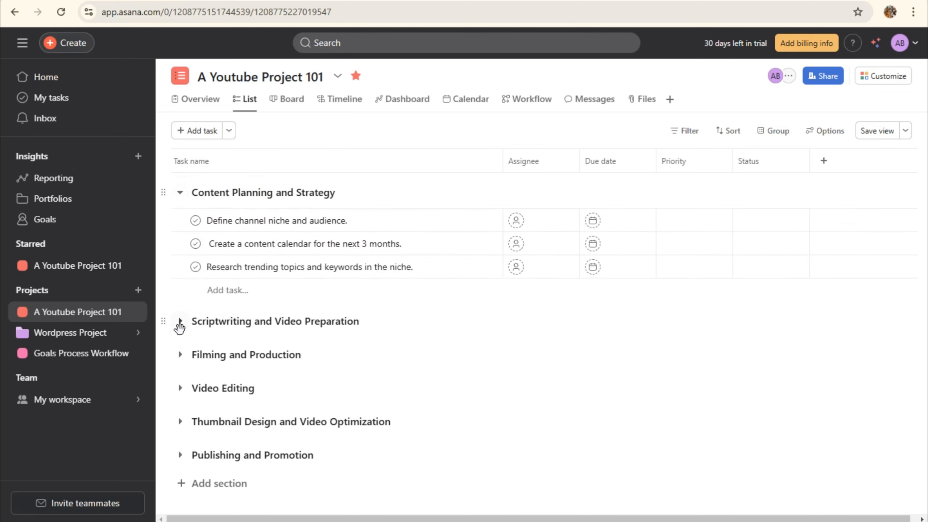
click(179, 322)
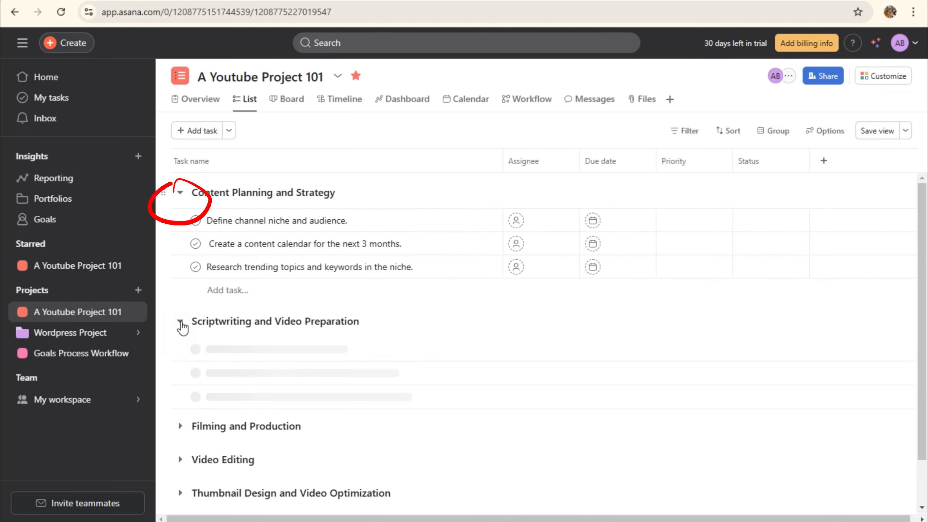
click(180, 427)
scroll(181, 424, down, 3)
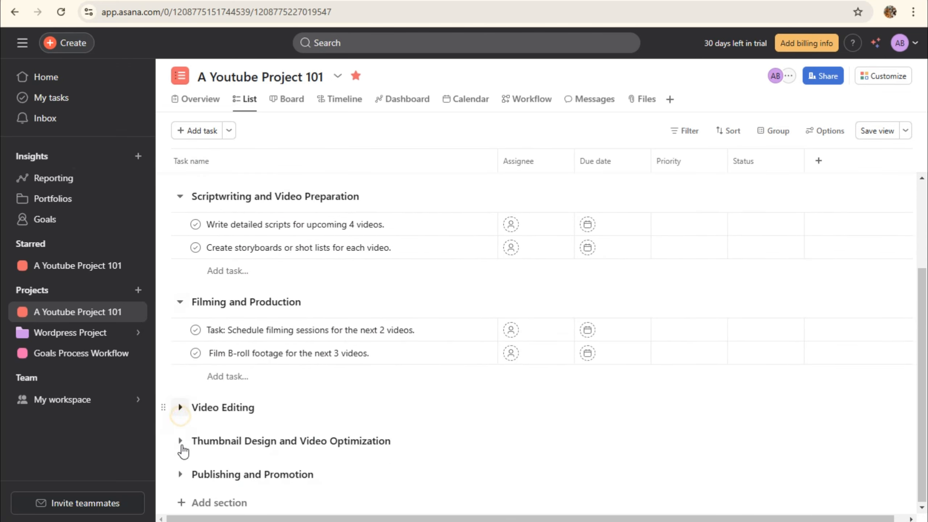
click(180, 407)
scroll(186, 454, down, 3)
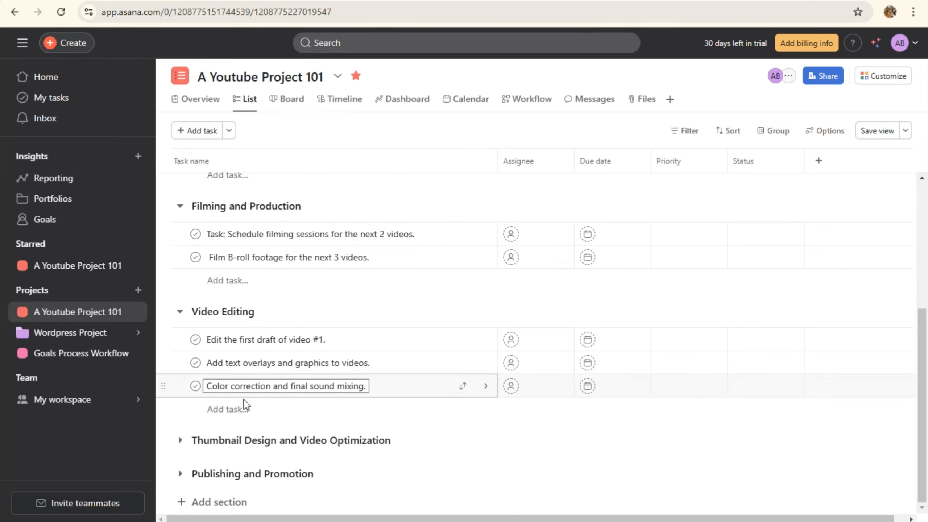
click(180, 440)
scroll(184, 463, down, 2)
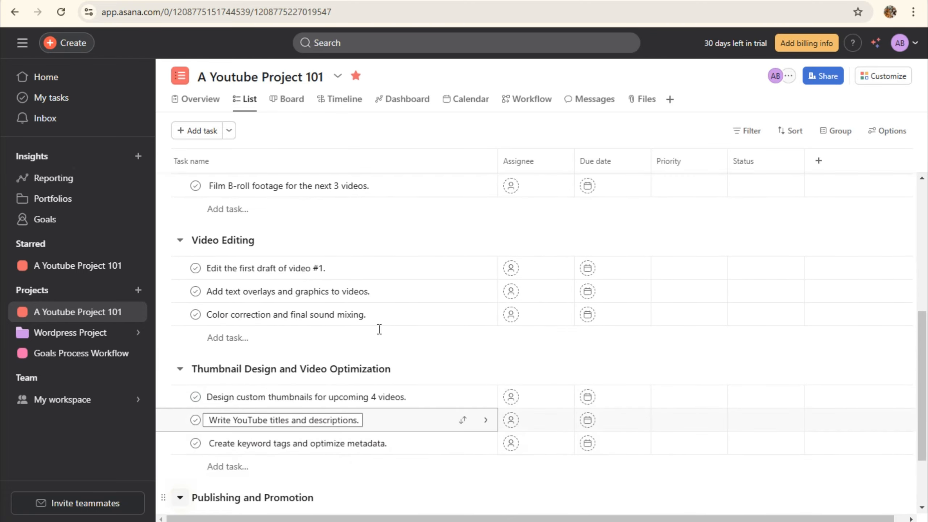
scroll(383, 303, up, 8)
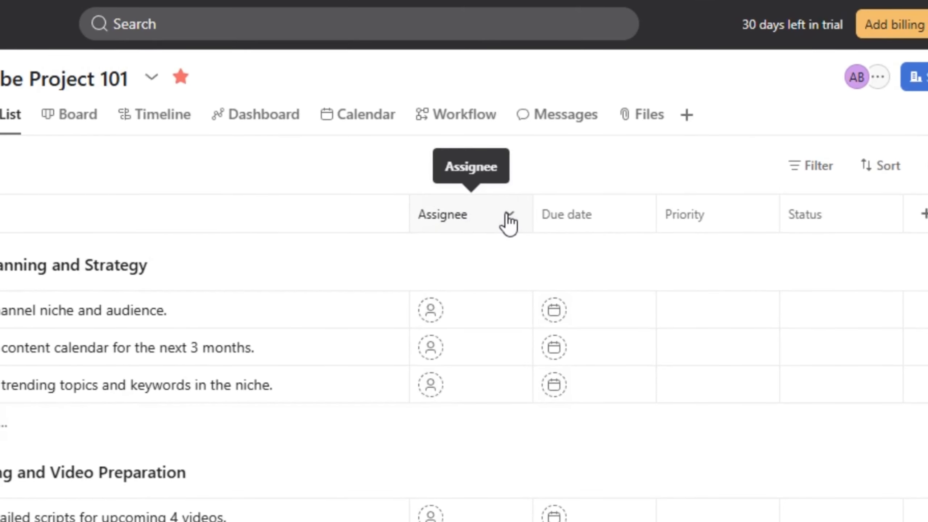
Check the Assignee column options, then bring up the assignee picker for Define channel niche and audience
click(559, 161)
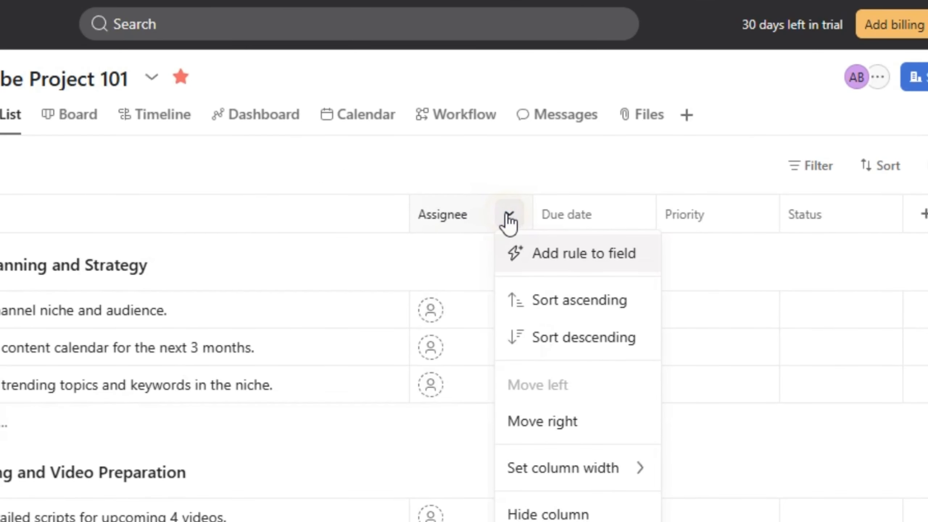
click(547, 253)
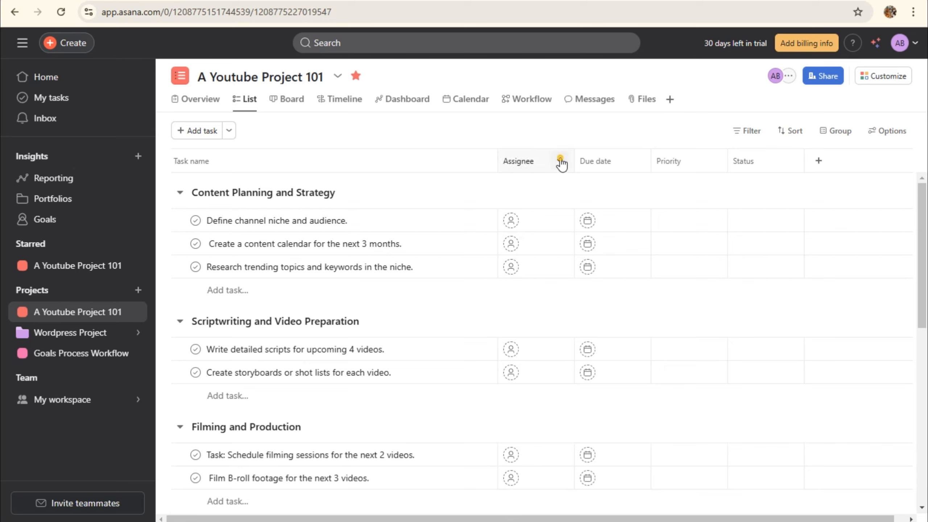
click(560, 160)
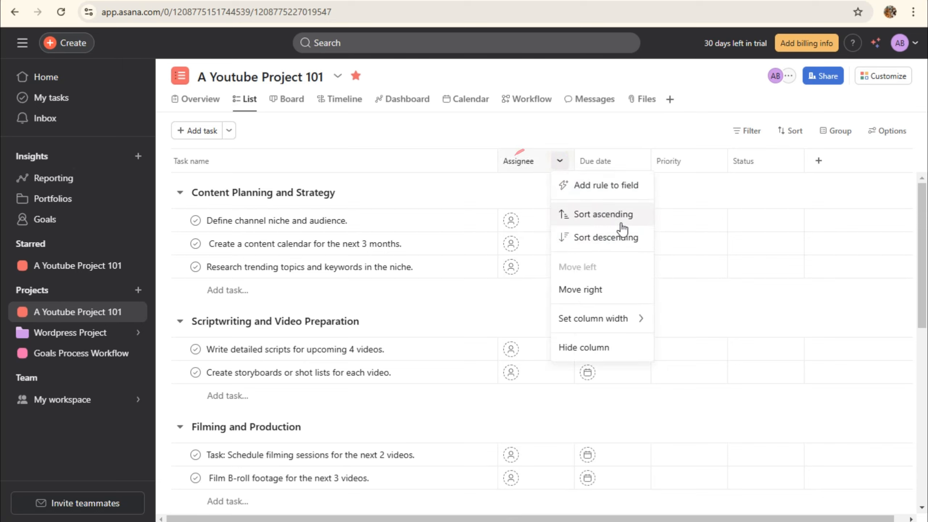
mouse_move(603, 322)
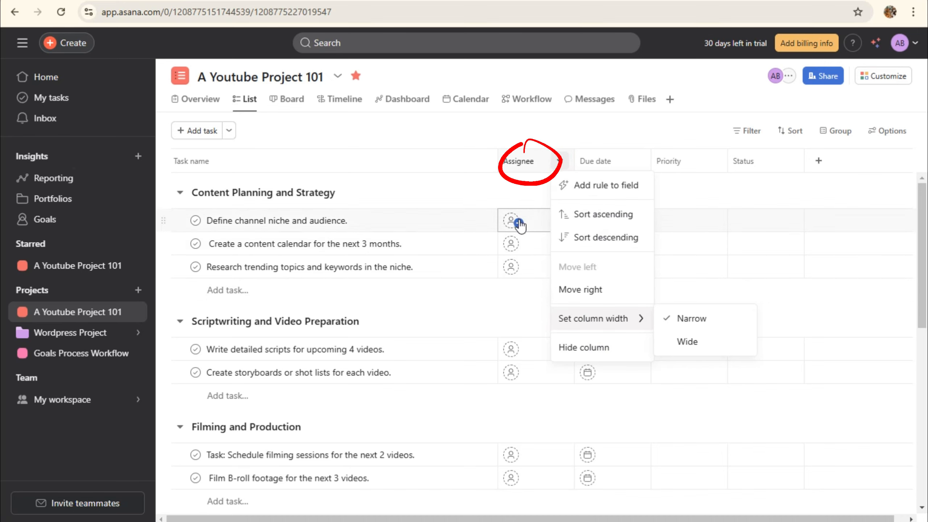
click(509, 223)
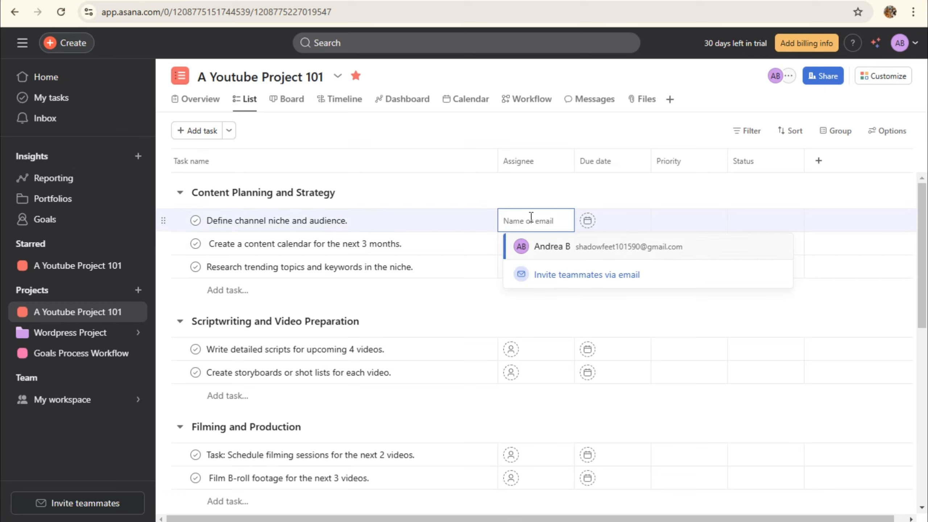
Assign Define channel niche and audience to a new guest invited by e-mail address
click(577, 273)
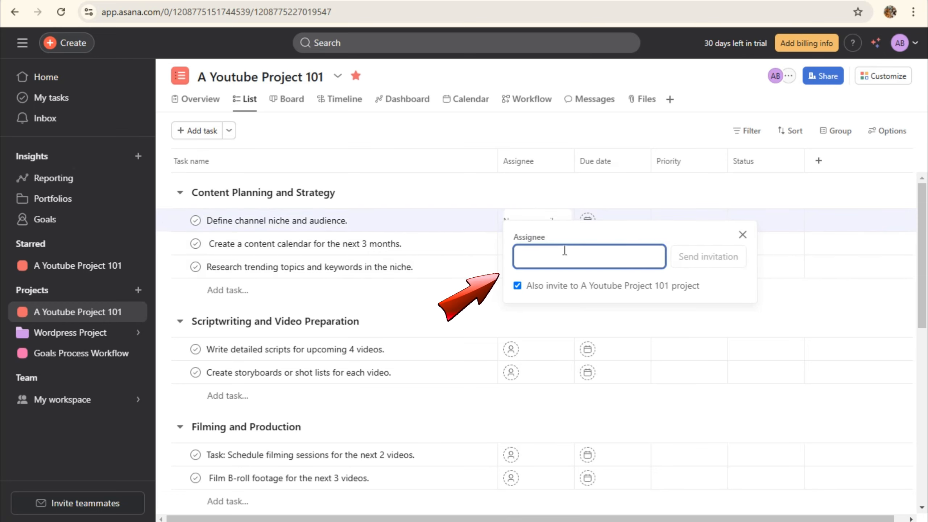
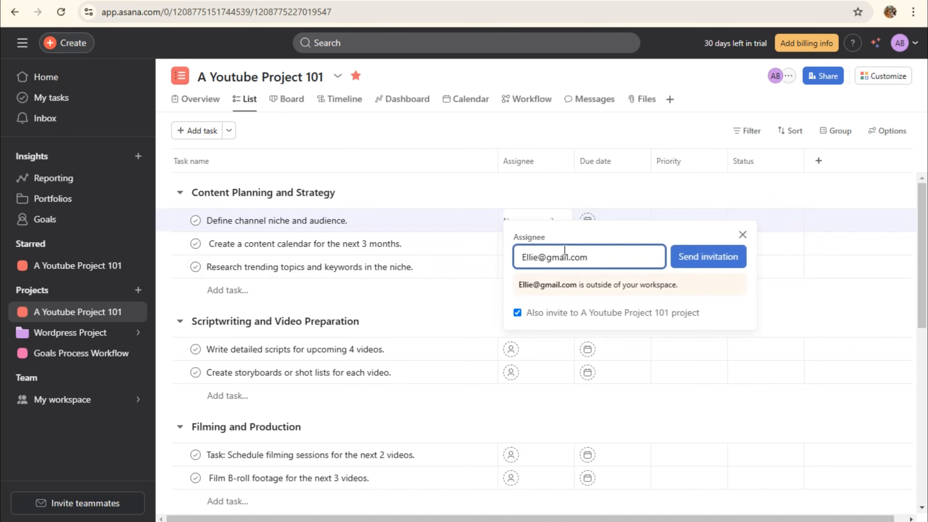
key(alt)
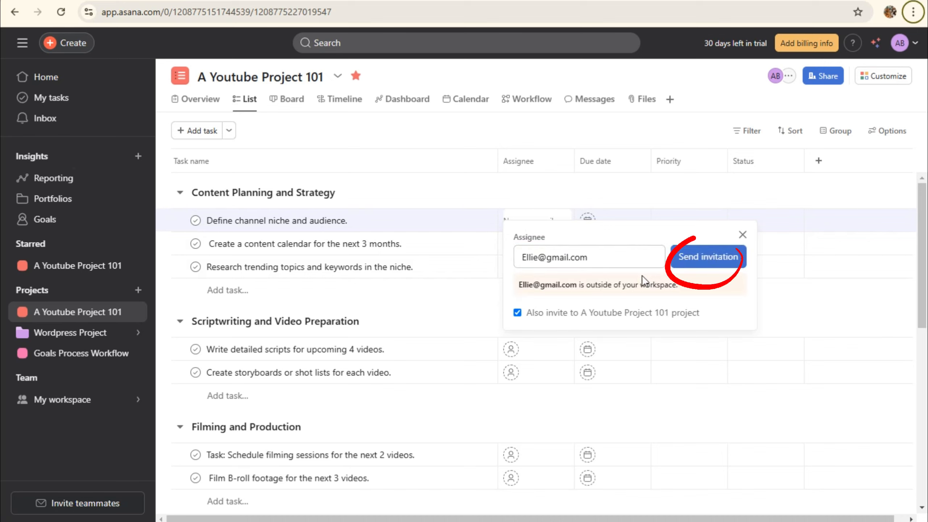
click(687, 260)
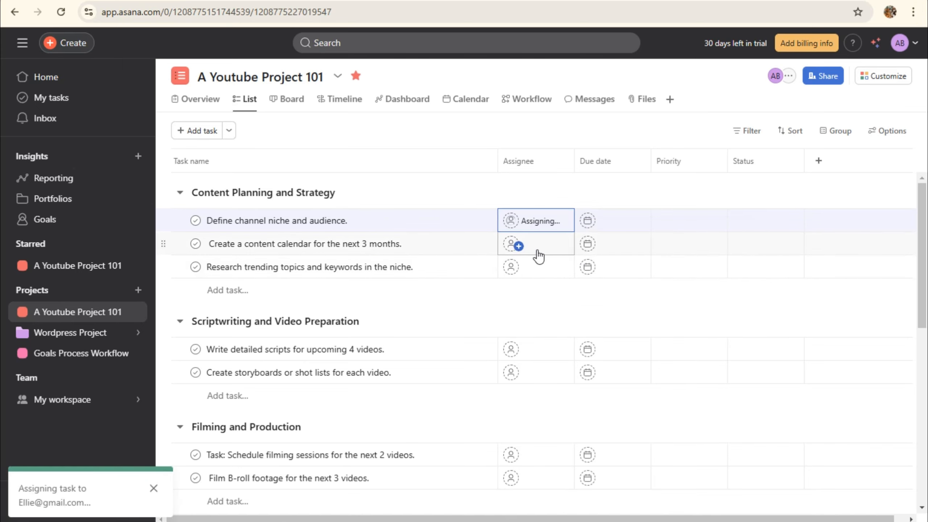
Assign the content calendar task to a second guest invited by e-mail, dismissing the promotion popup
click(557, 238)
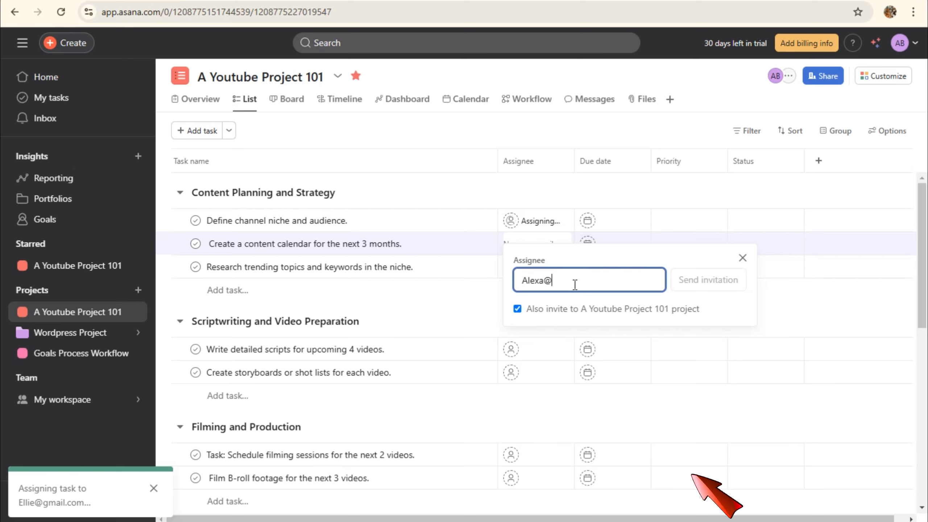
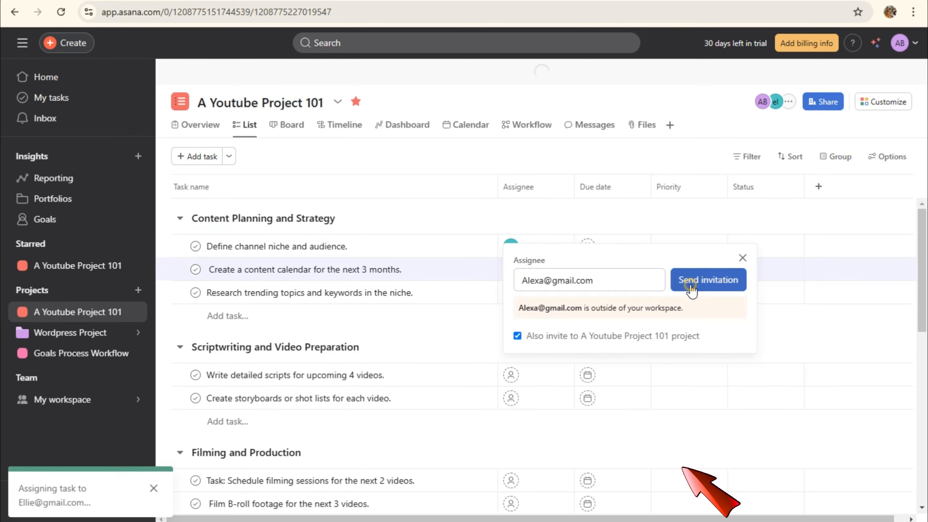
key(Return)
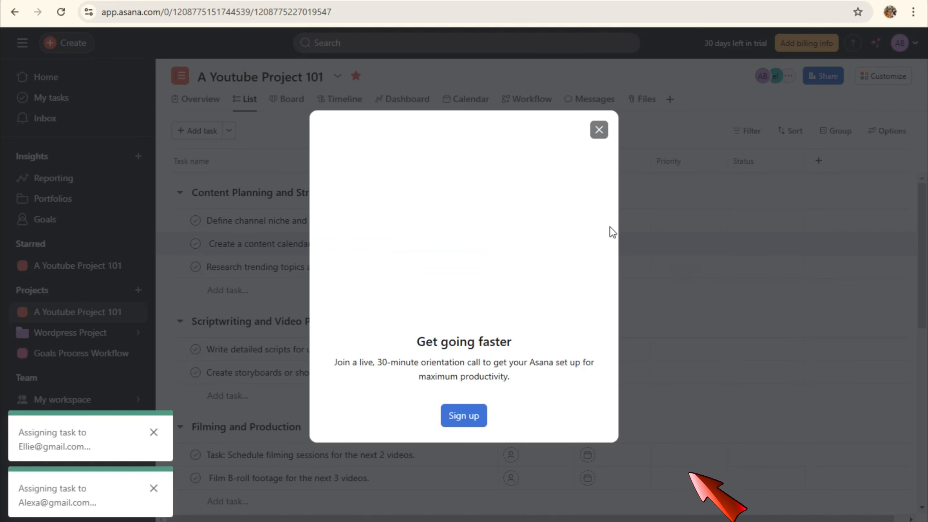
click(599, 129)
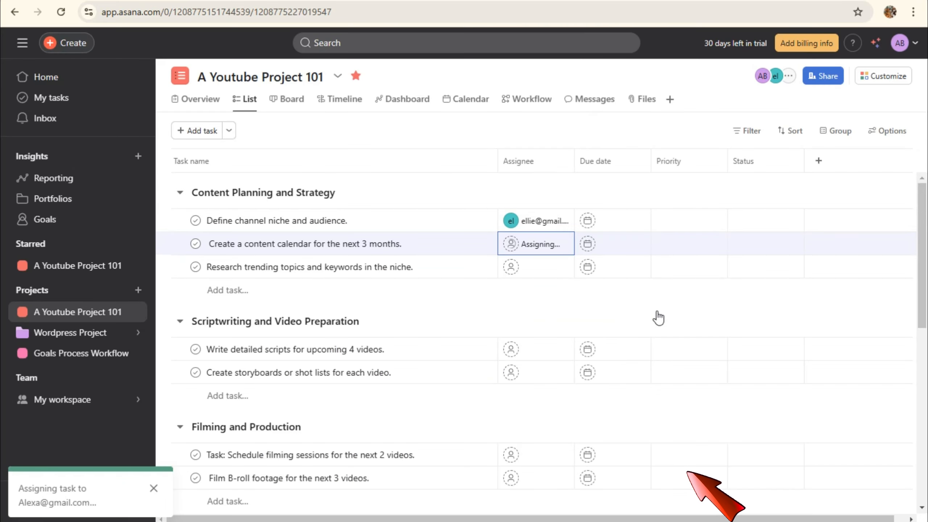
Assign the research task to a third guest invited by e-mail address
click(545, 277)
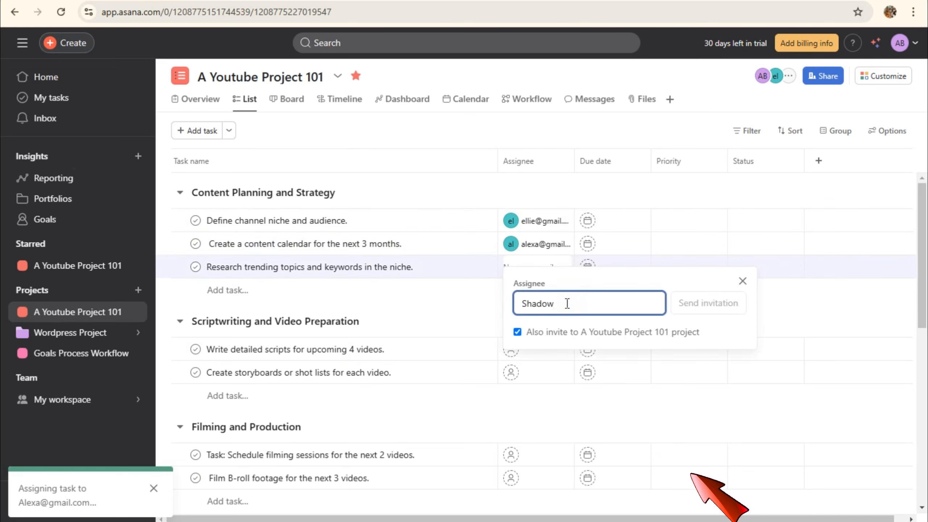
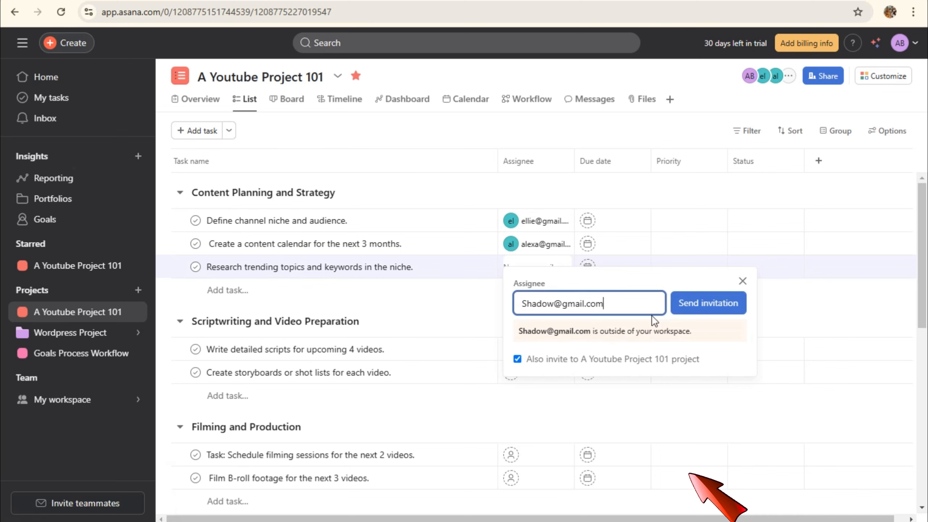
click(695, 302)
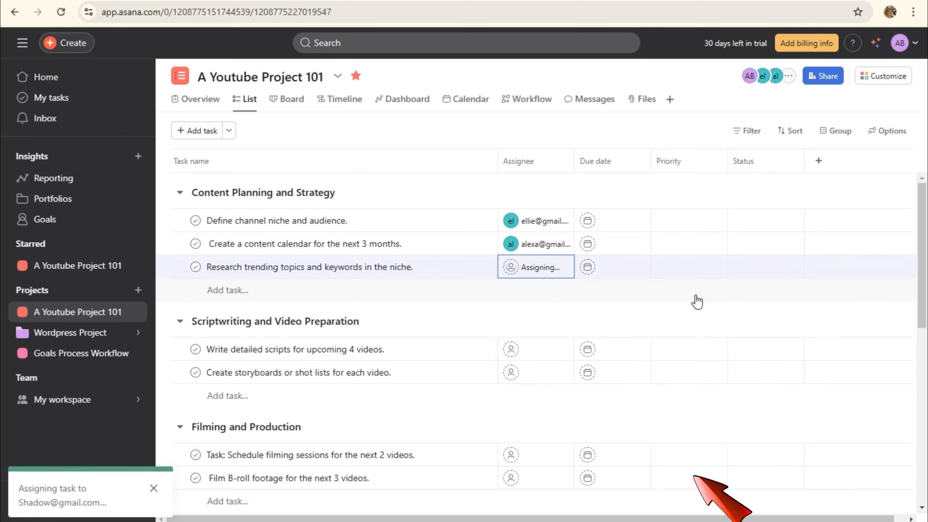
key(F11)
key(F11)
key(F10)
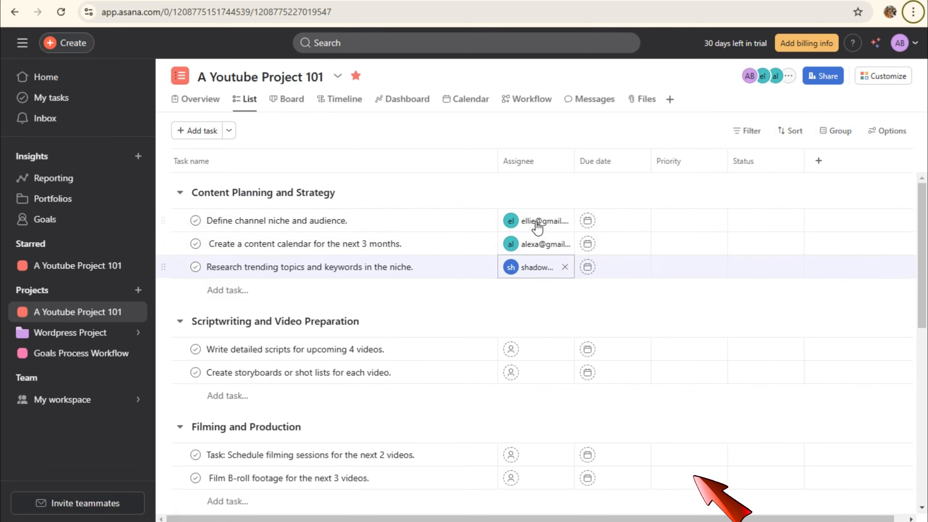
In the project's Share dialog, add the first collaborator's e-mail, replacing an invalid entry
click(789, 78)
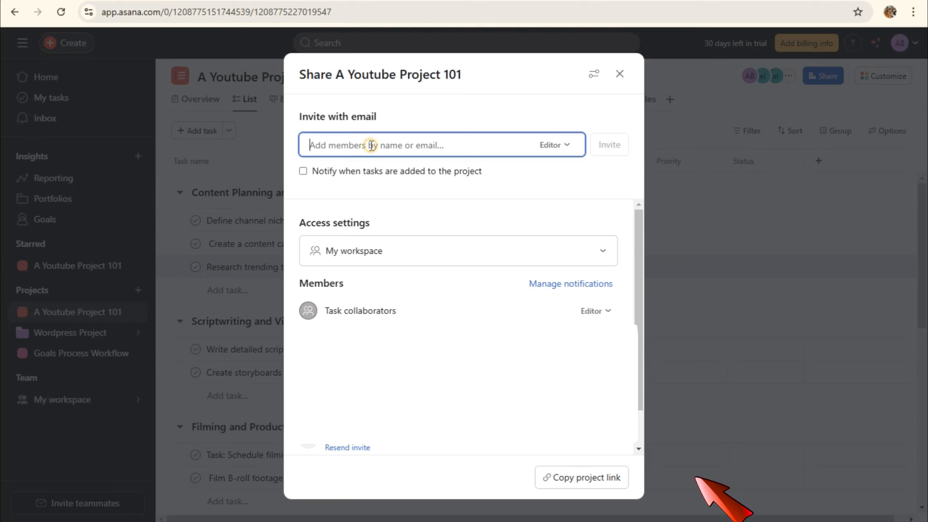
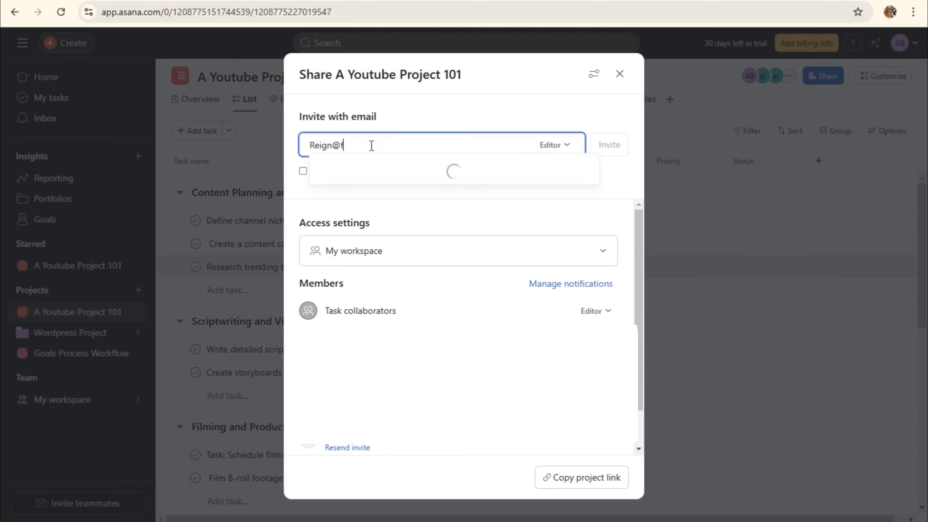
key(Return)
key(BackSpace)
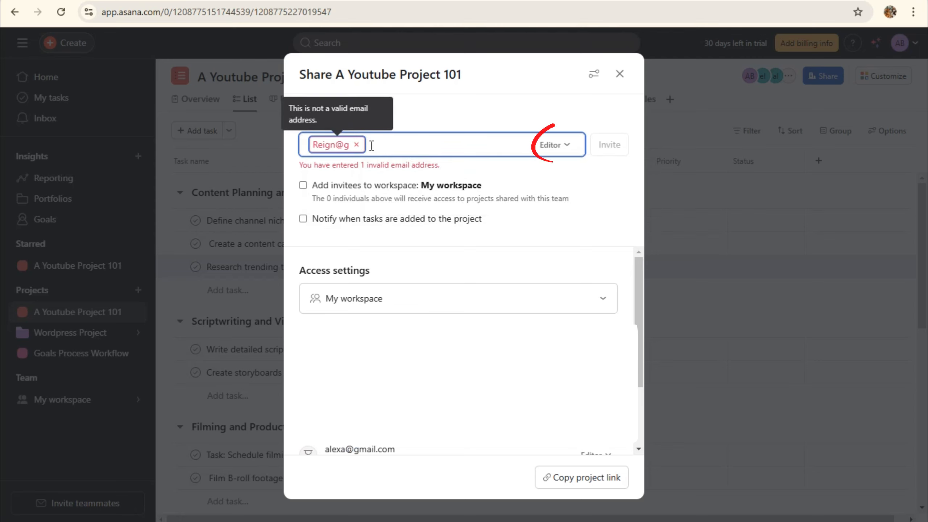
click(357, 144)
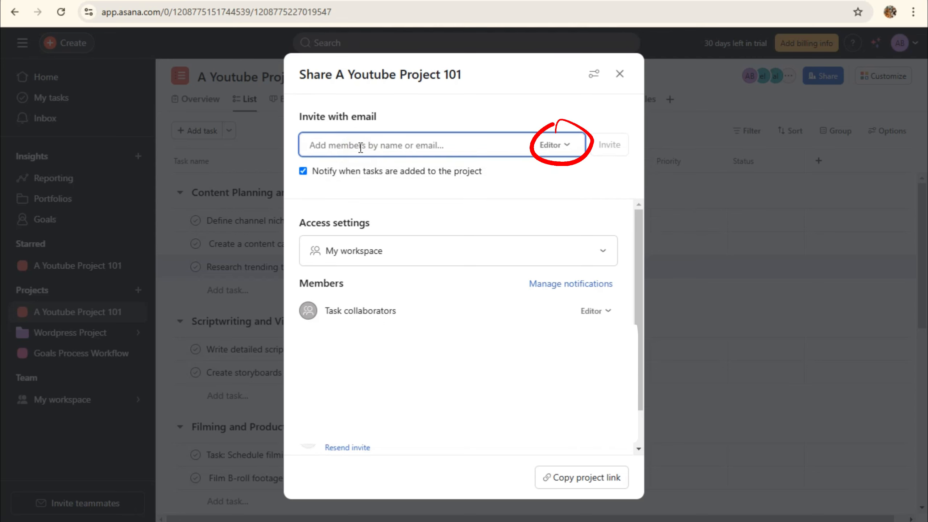
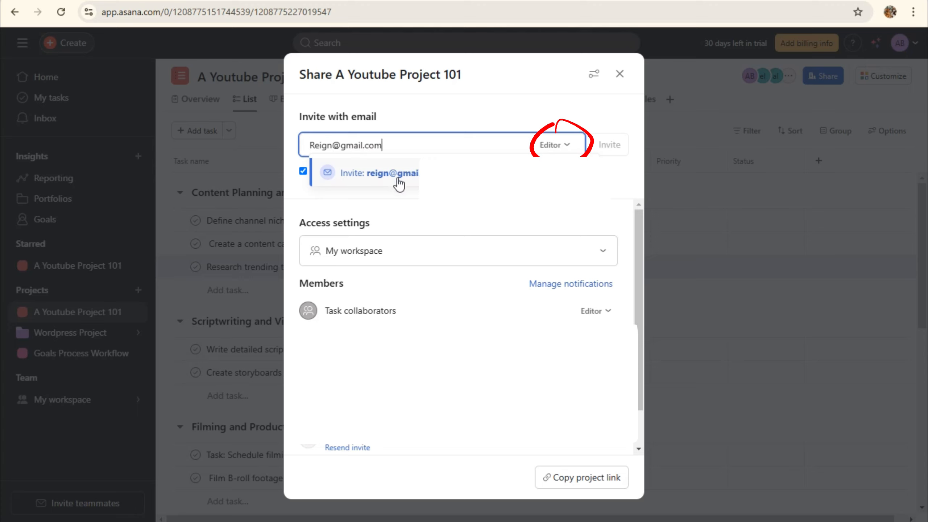
click(399, 185)
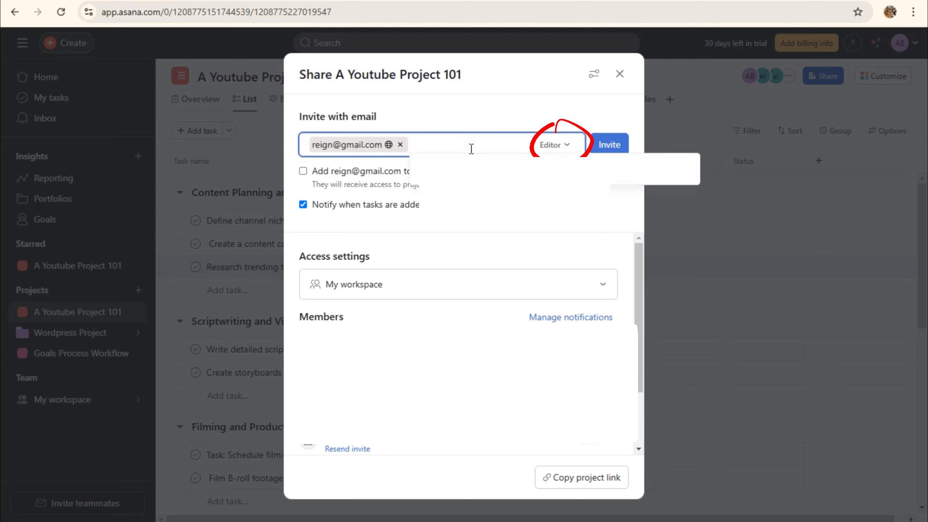
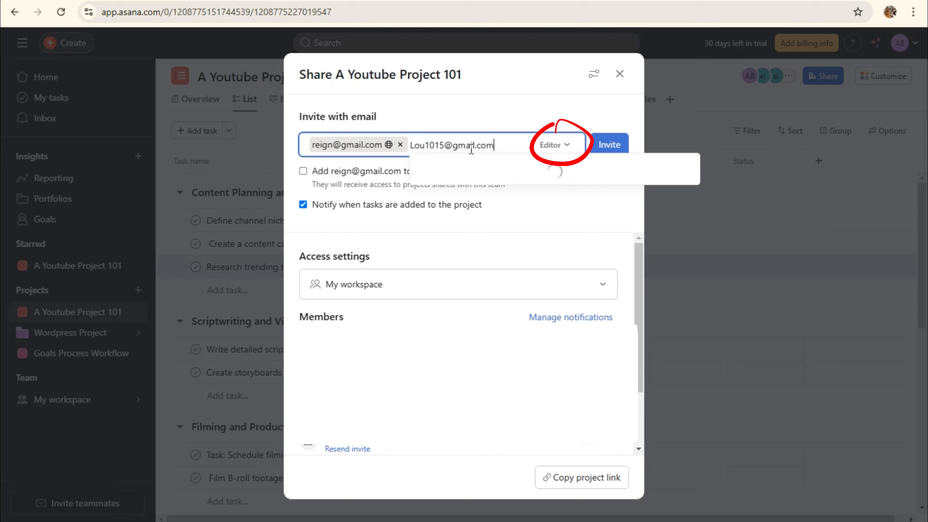
Add the second collaborator's e-mail, invite both as Editors, and close the Share dialog
click(536, 177)
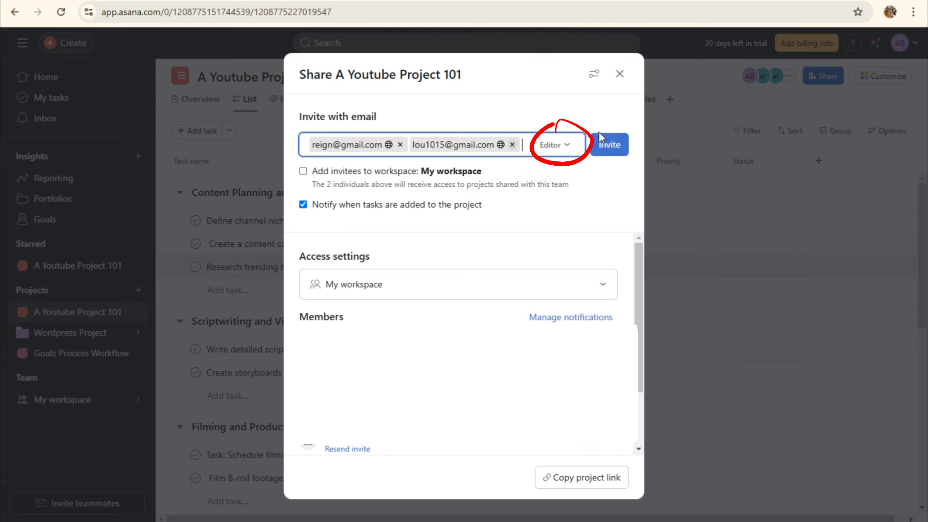
click(568, 147)
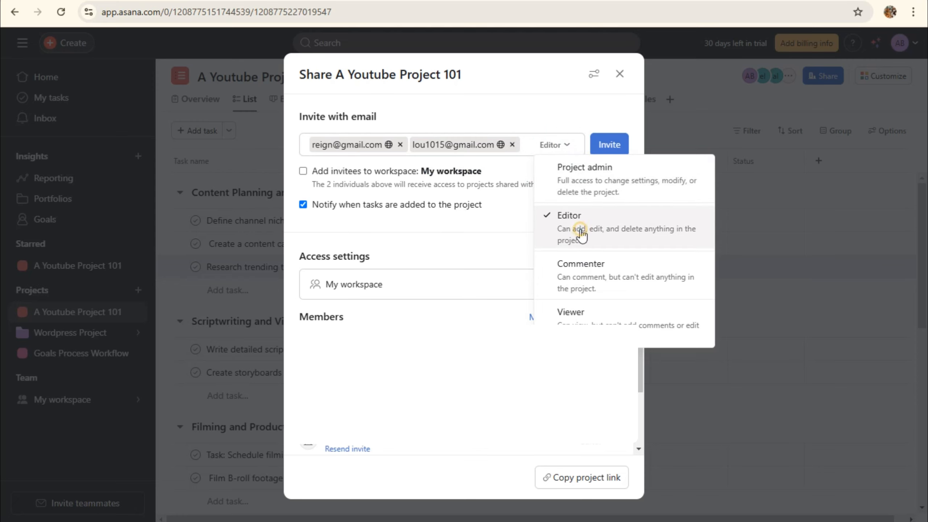
click(609, 145)
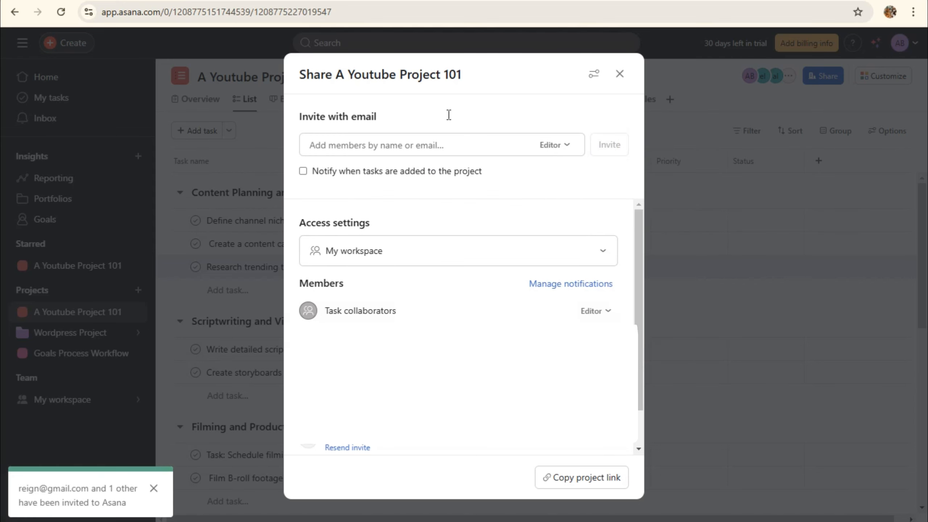
click(618, 75)
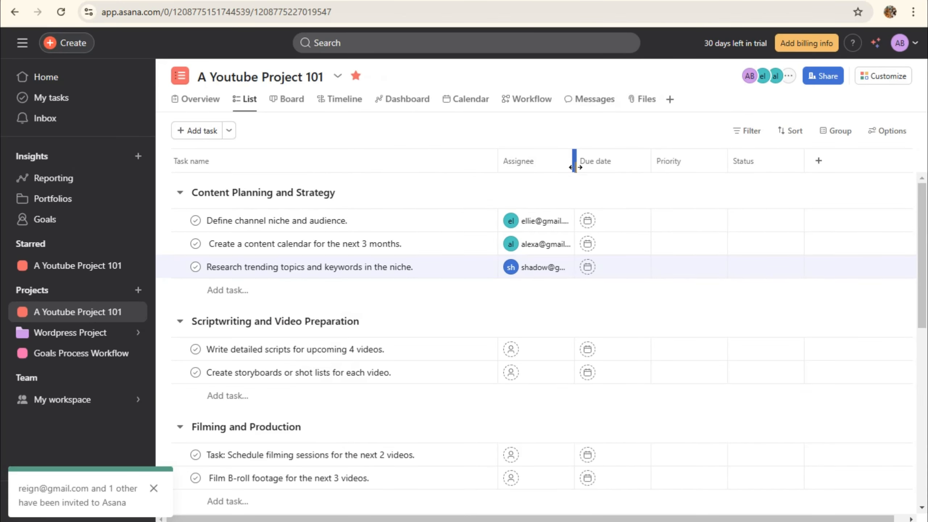
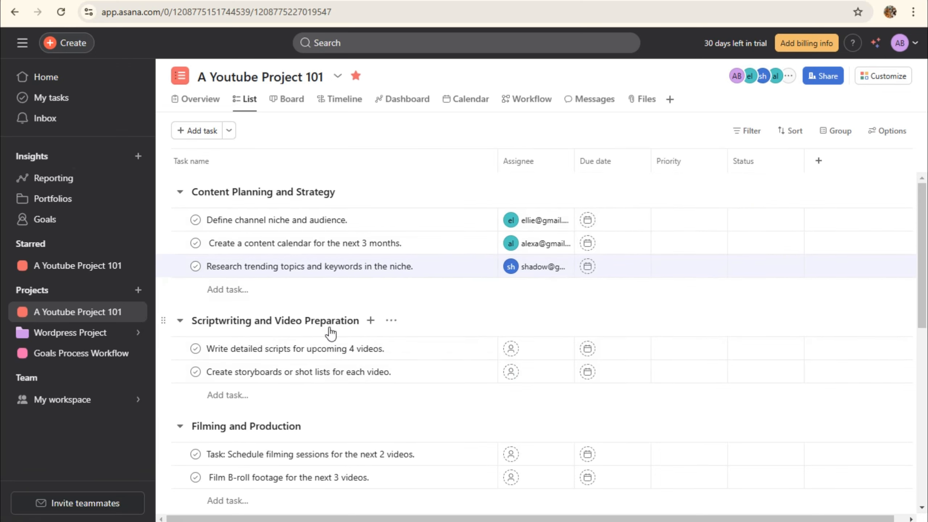
Assign teammates to the Write detailed scripts and Create storyboards tasks, then review the remaining sections
scroll(544, 288, down, 2)
click(529, 292)
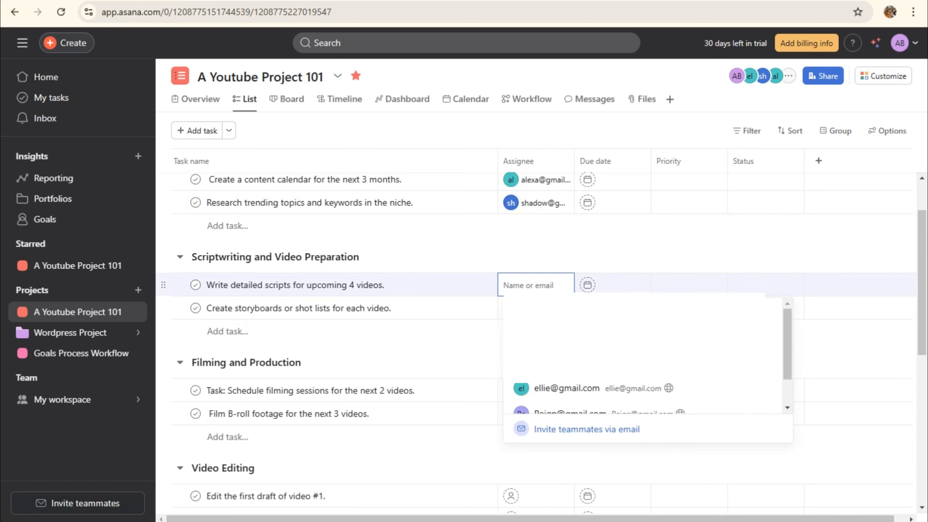
click(571, 405)
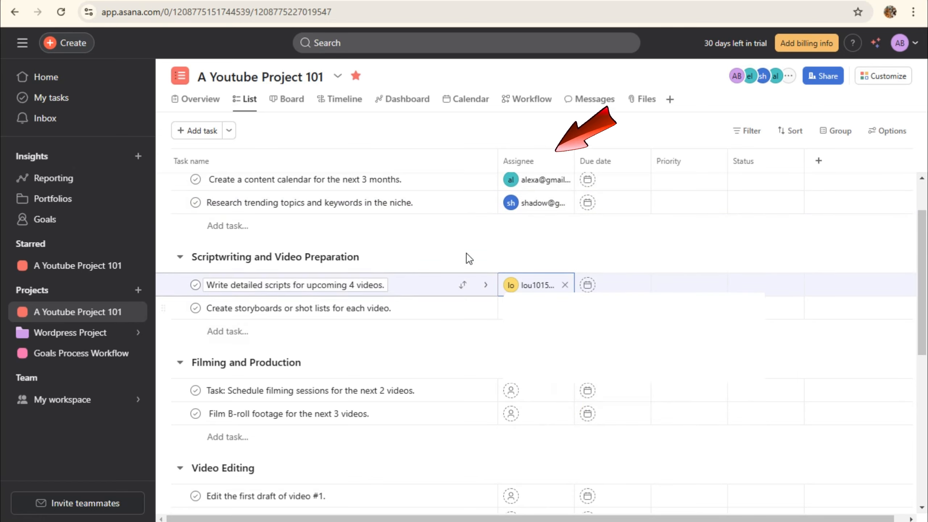
click(533, 308)
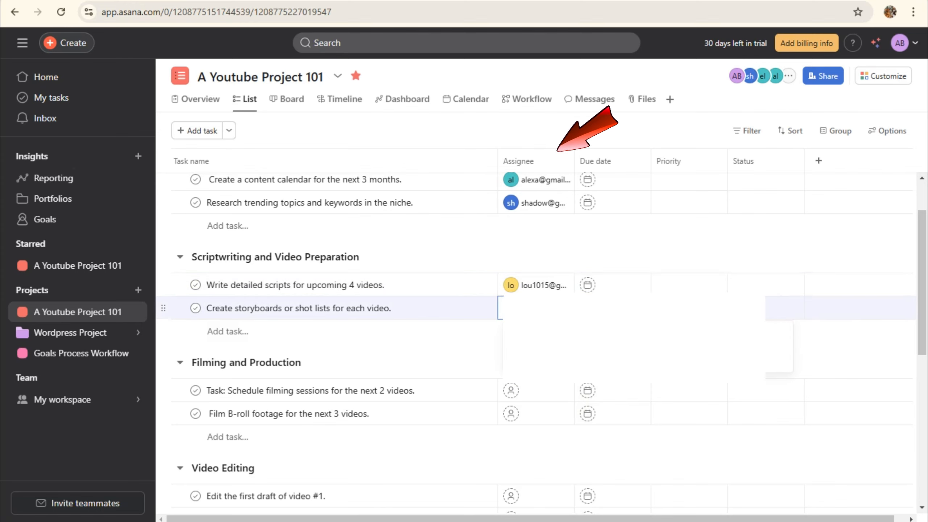
click(589, 425)
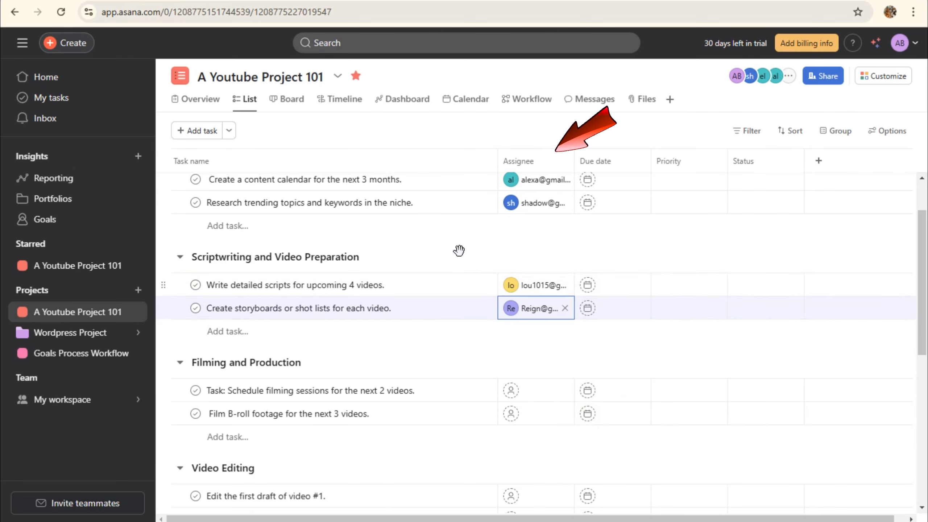
scroll(530, 376, down, 1)
scroll(530, 376, down, 3)
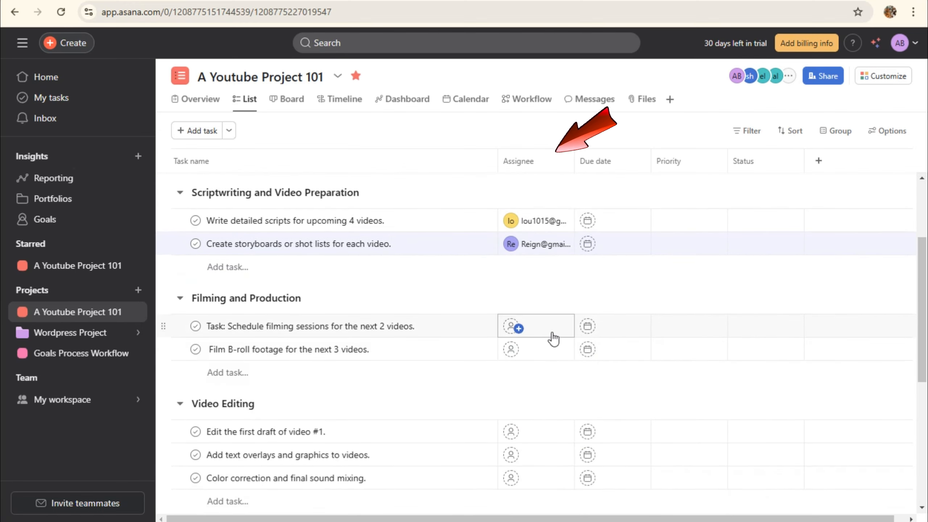
scroll(546, 461, down, 8)
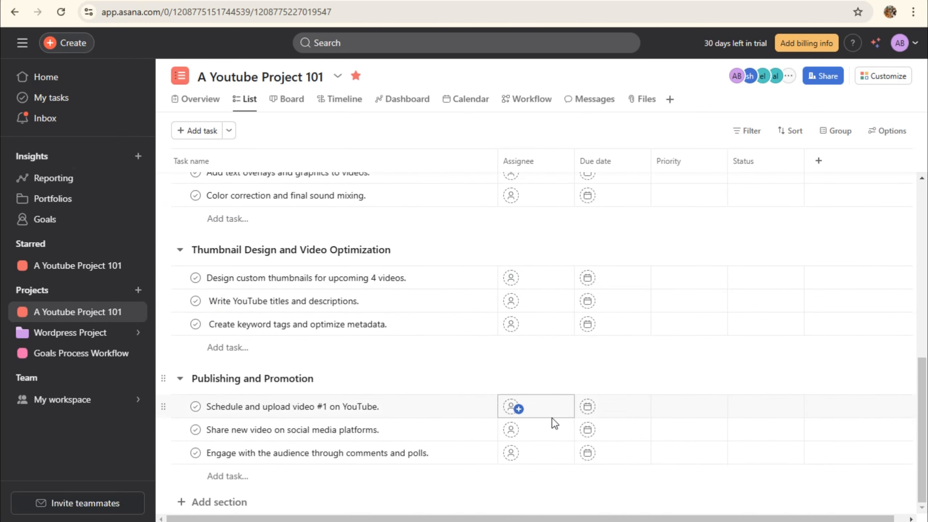
scroll(555, 423, up, 15)
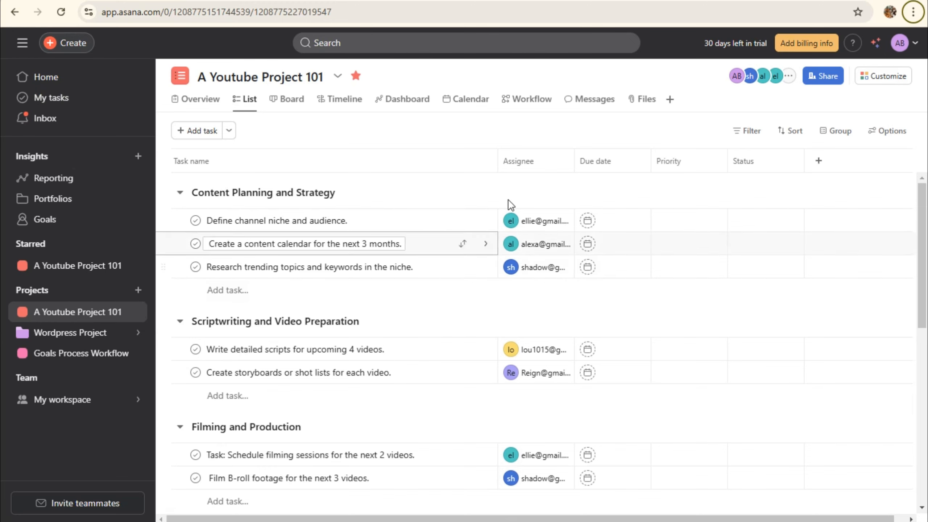
scroll(545, 329, down, 1)
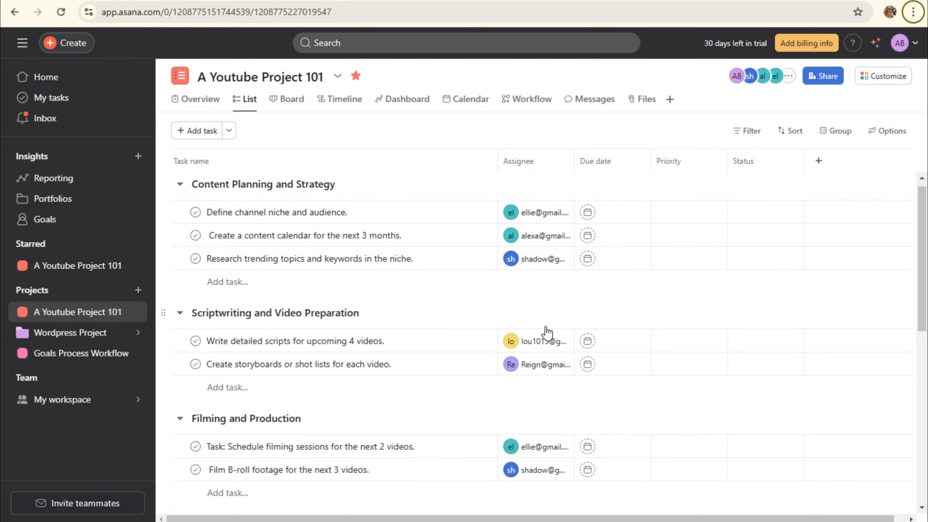
scroll(546, 333, down, 5)
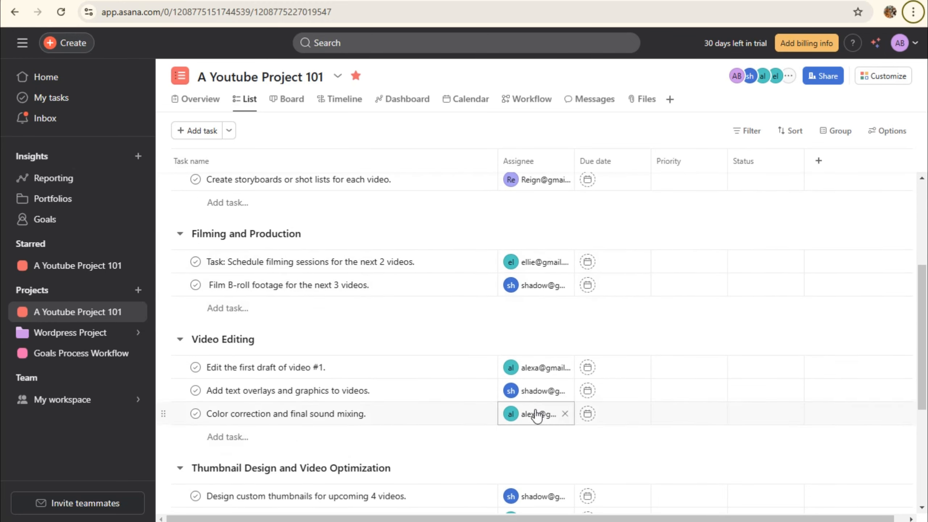
scroll(536, 416, down, 6)
scroll(564, 450, up, 11)
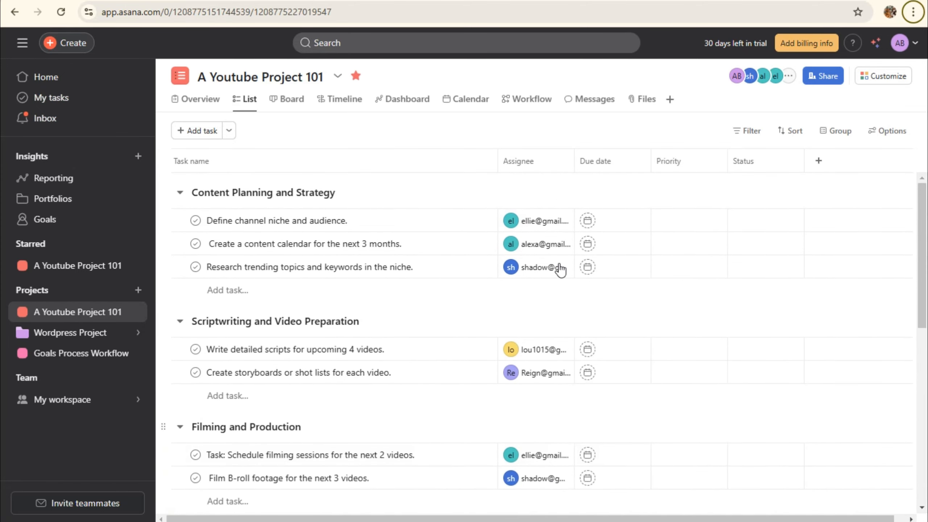
click(636, 162)
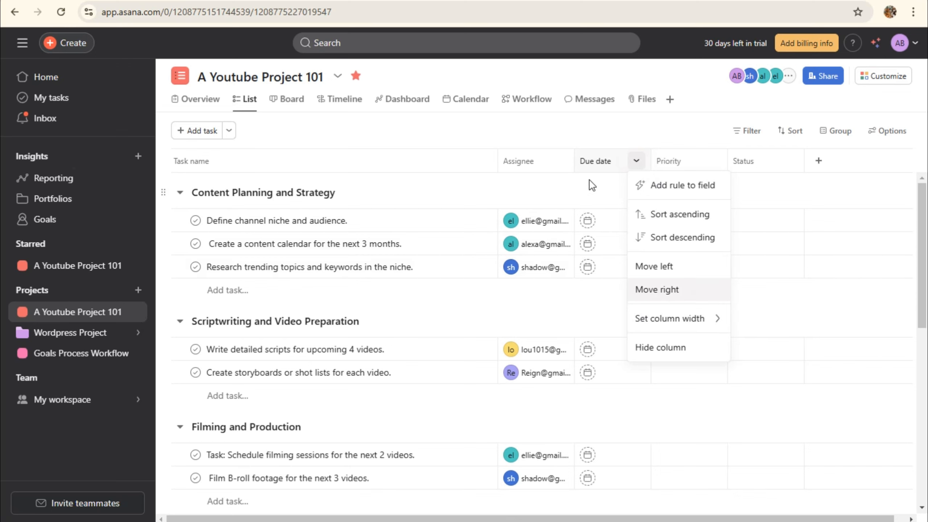
click(611, 224)
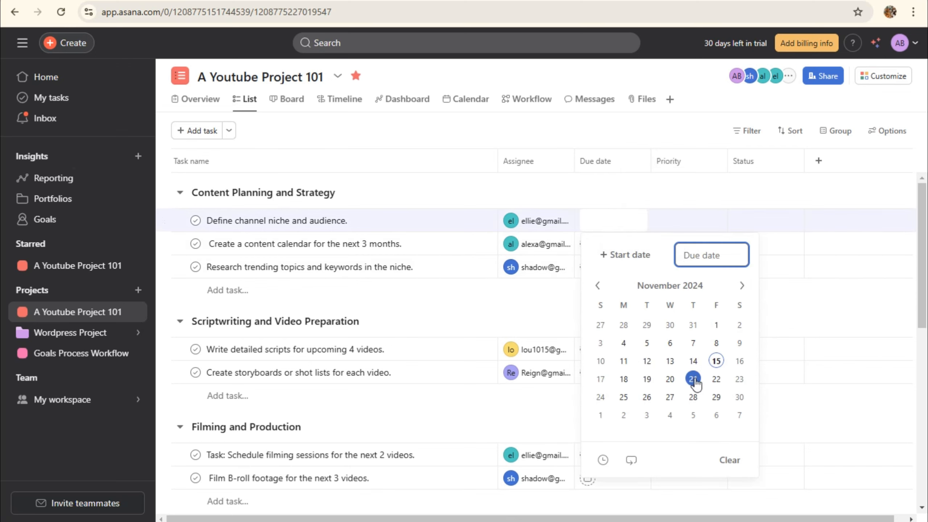
click(624, 379)
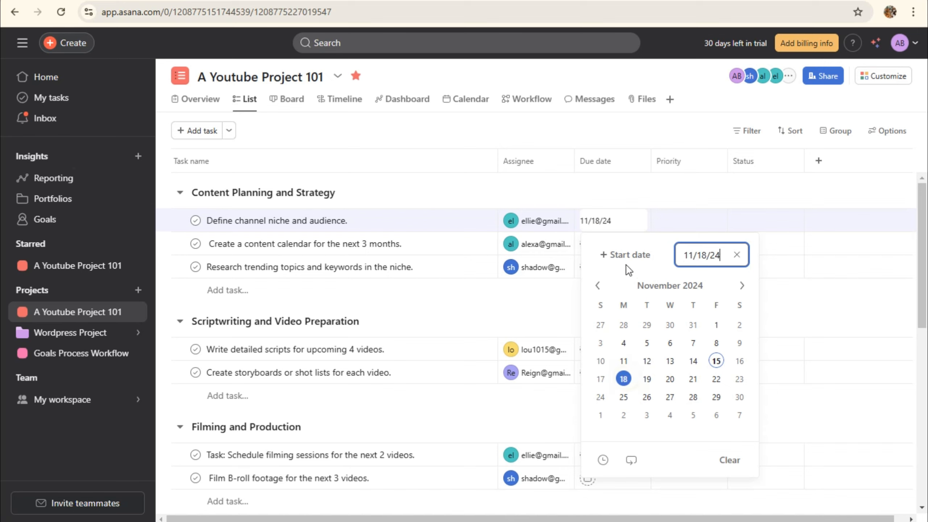
click(577, 244)
click(609, 245)
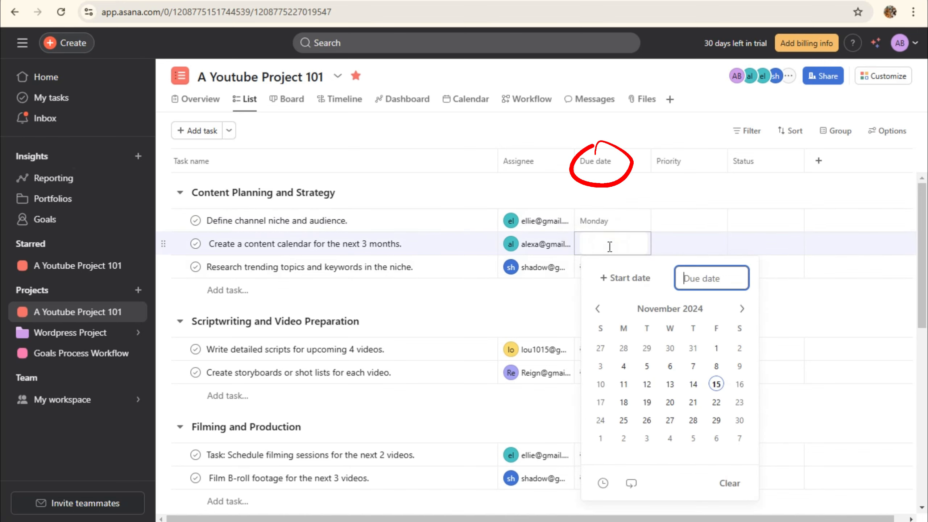
click(646, 384)
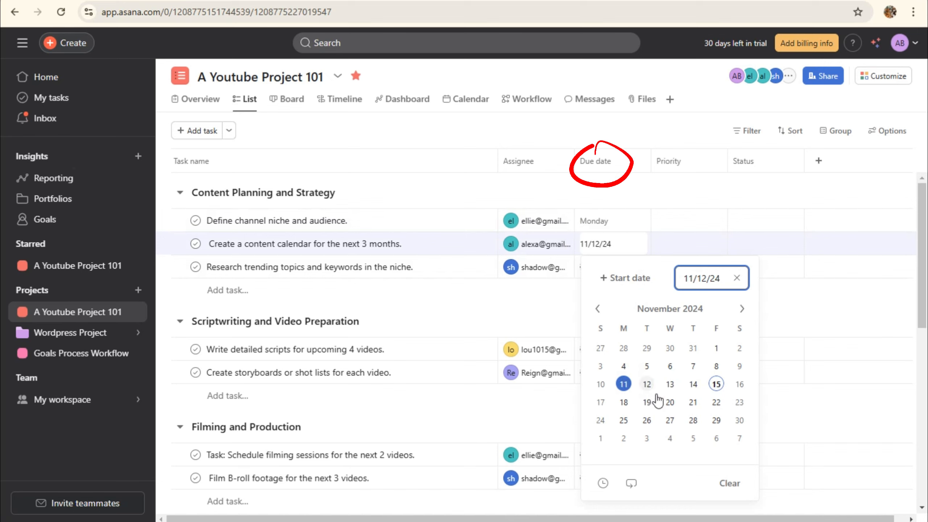
click(650, 200)
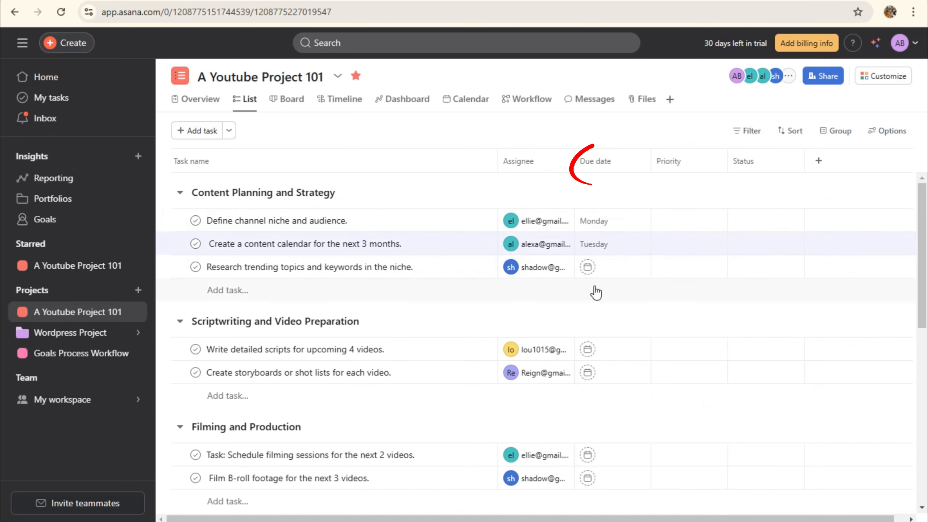
click(606, 267)
click(738, 407)
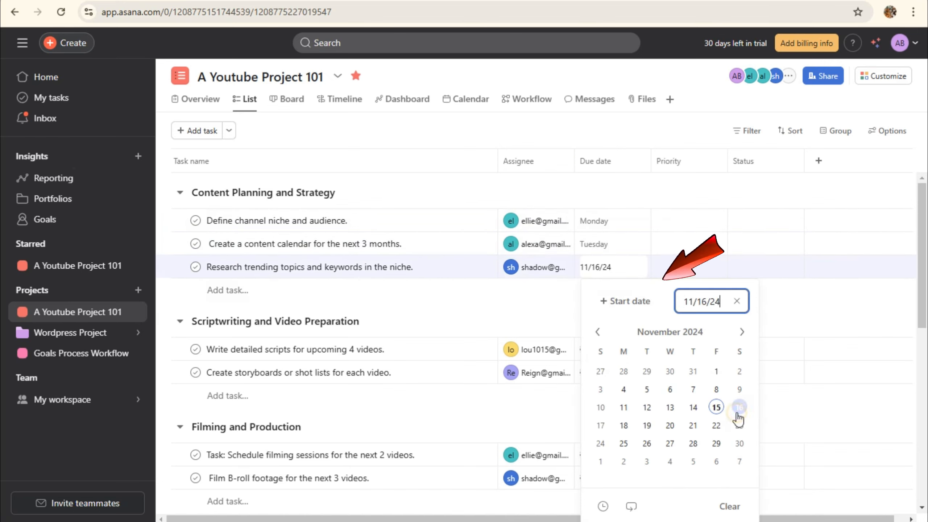
click(636, 161)
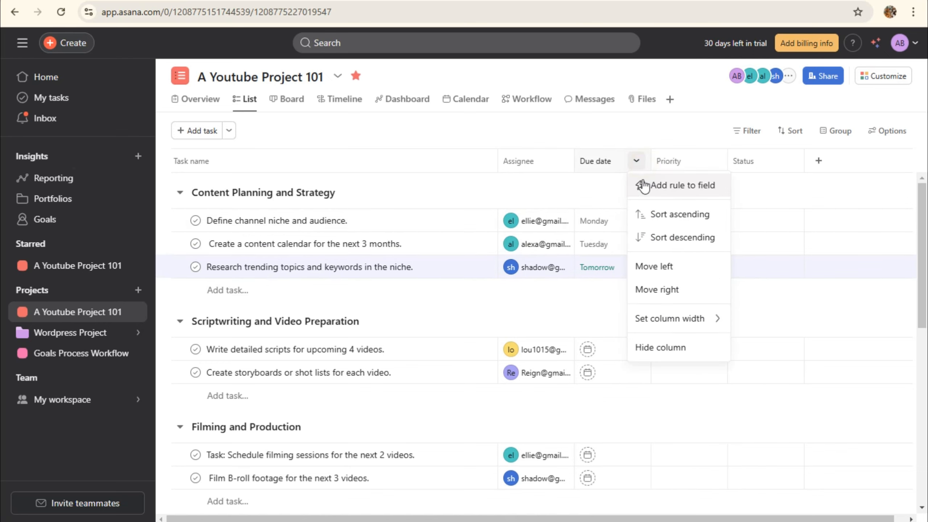
click(576, 191)
click(620, 350)
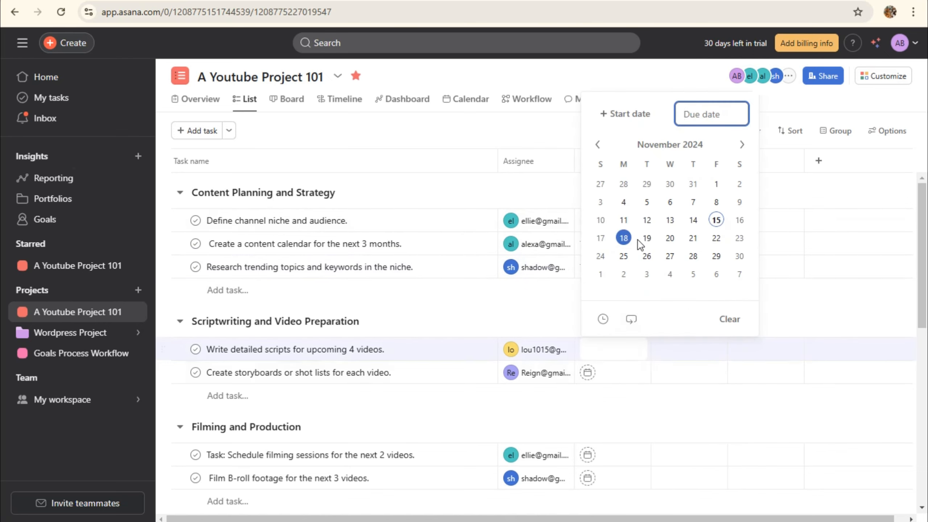
click(646, 256)
click(630, 367)
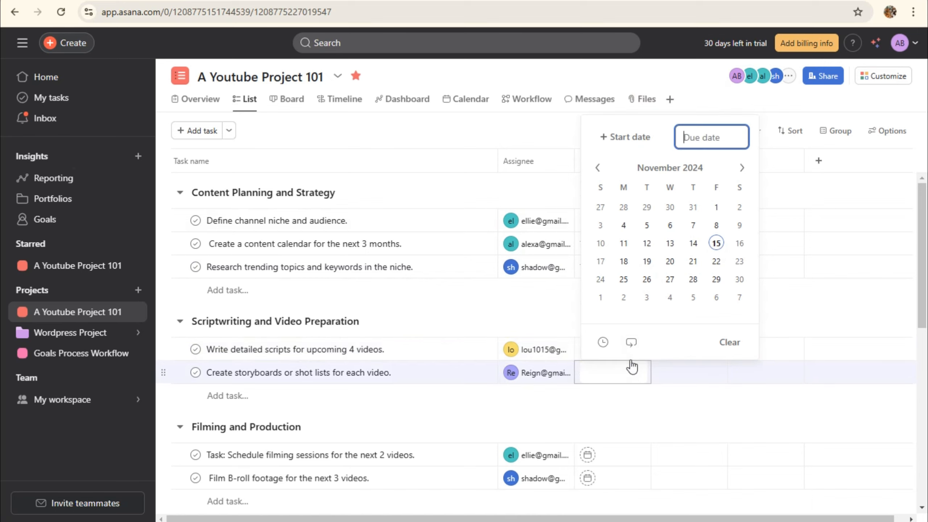
click(670, 279)
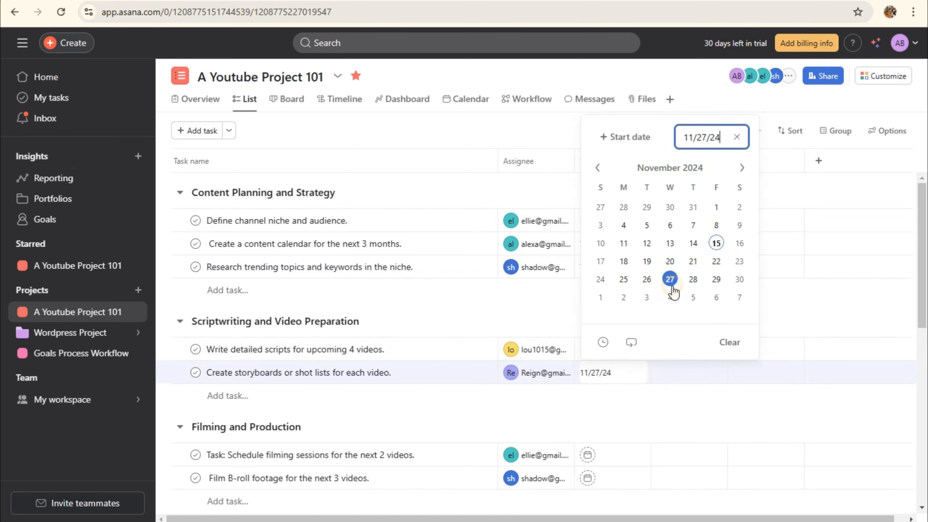
click(616, 406)
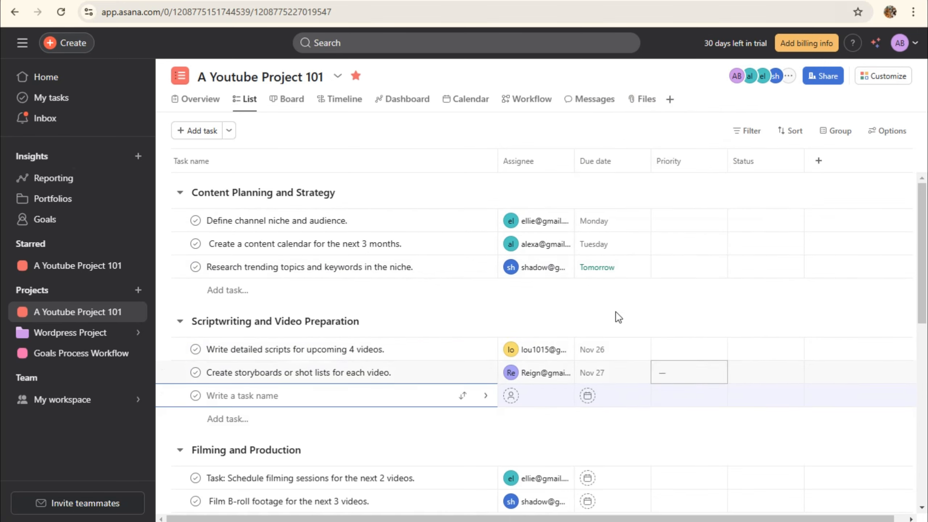
click(602, 356)
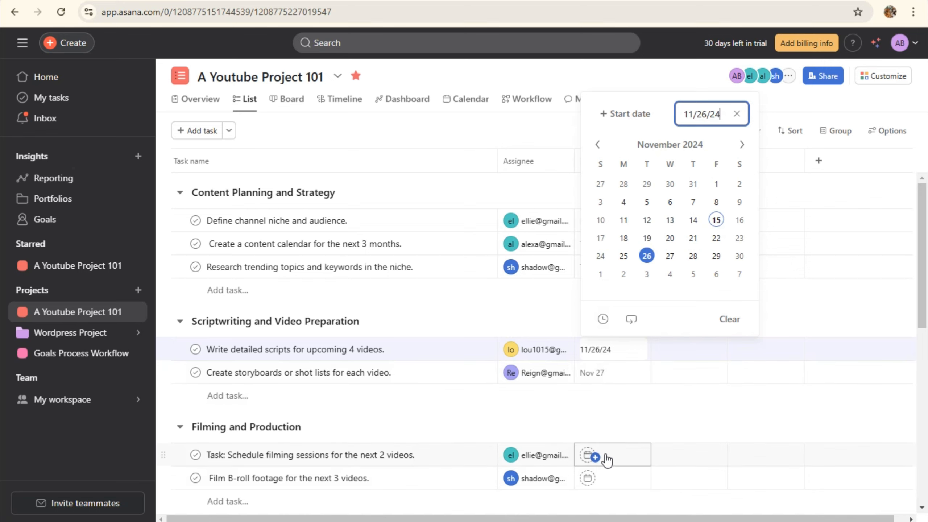
click(619, 462)
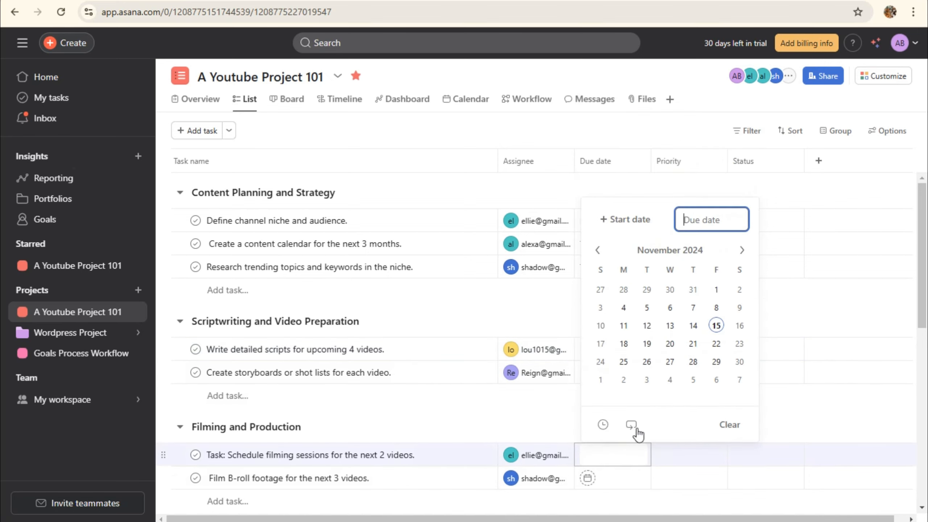
click(740, 362)
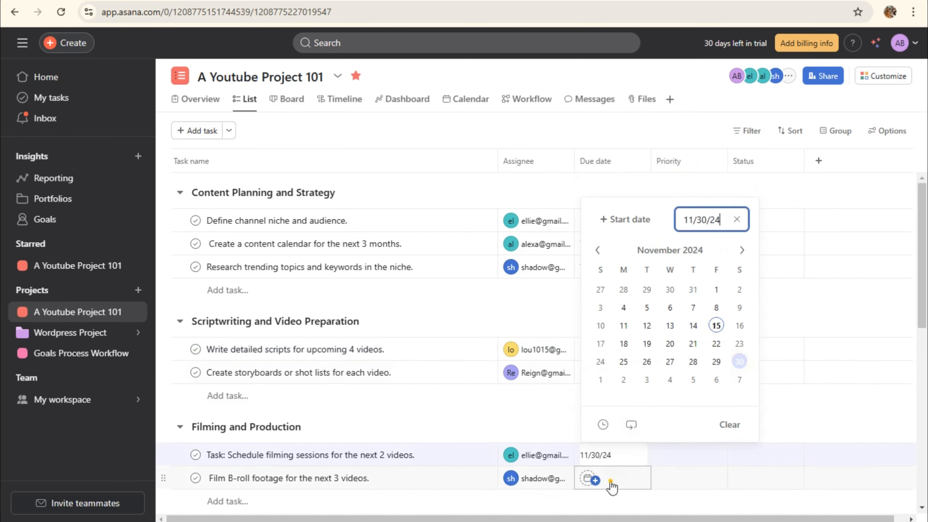
click(594, 481)
click(742, 273)
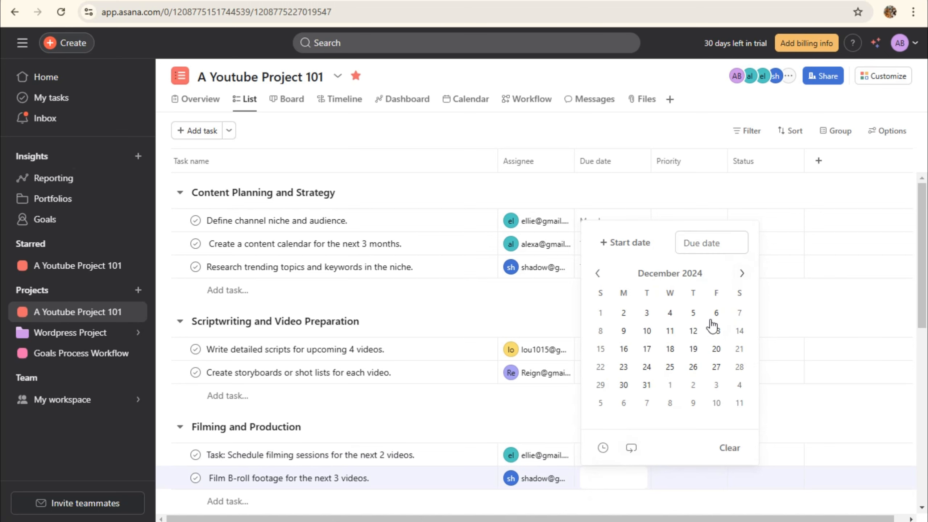
click(693, 330)
scroll(611, 493, down, 3)
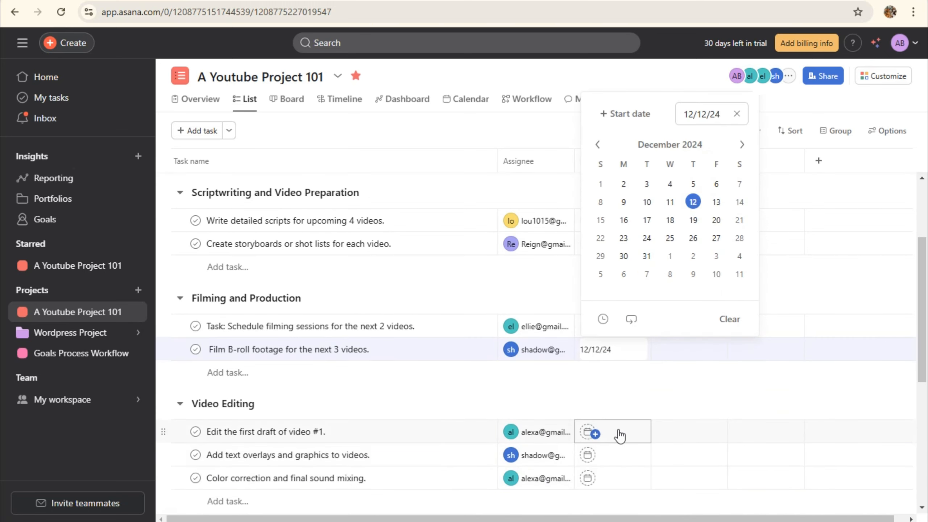
click(618, 430)
click(649, 303)
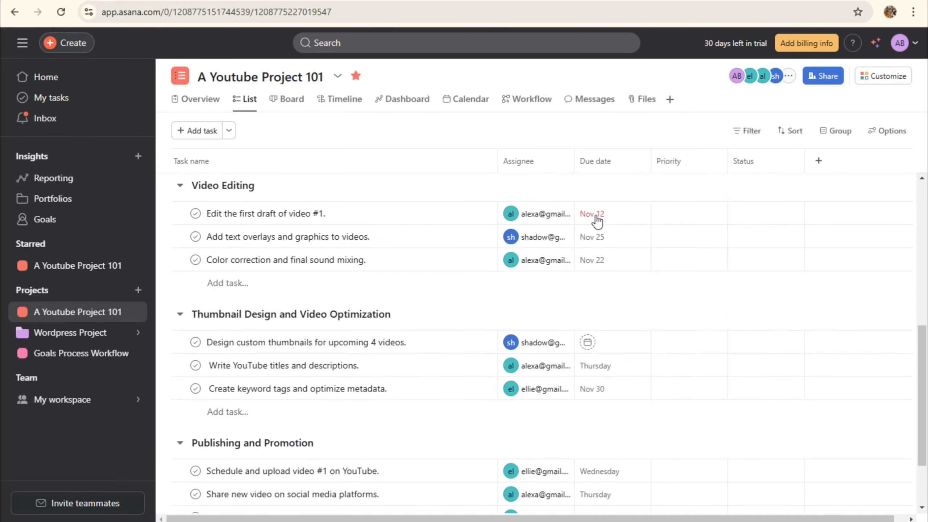
scroll(628, 292, up, 5)
scroll(628, 299, up, 4)
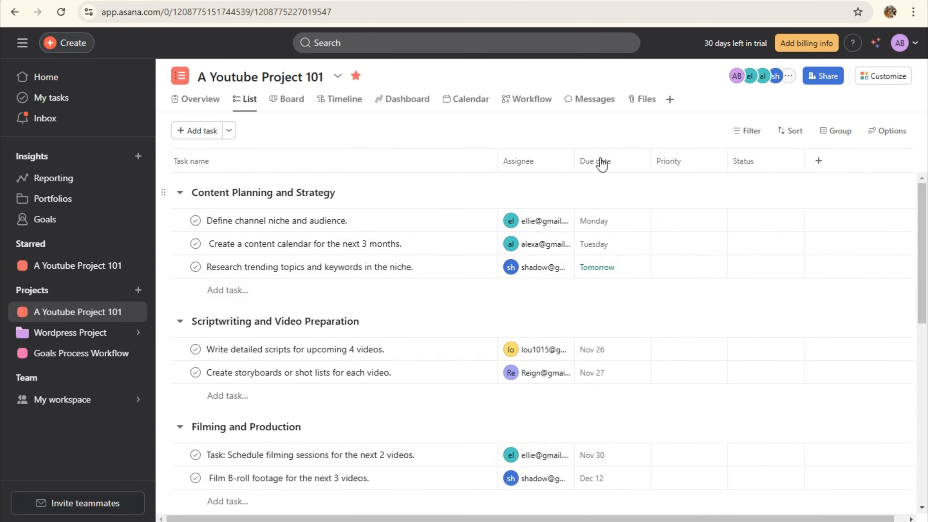
scroll(610, 292, down, 1)
scroll(612, 311, down, 8)
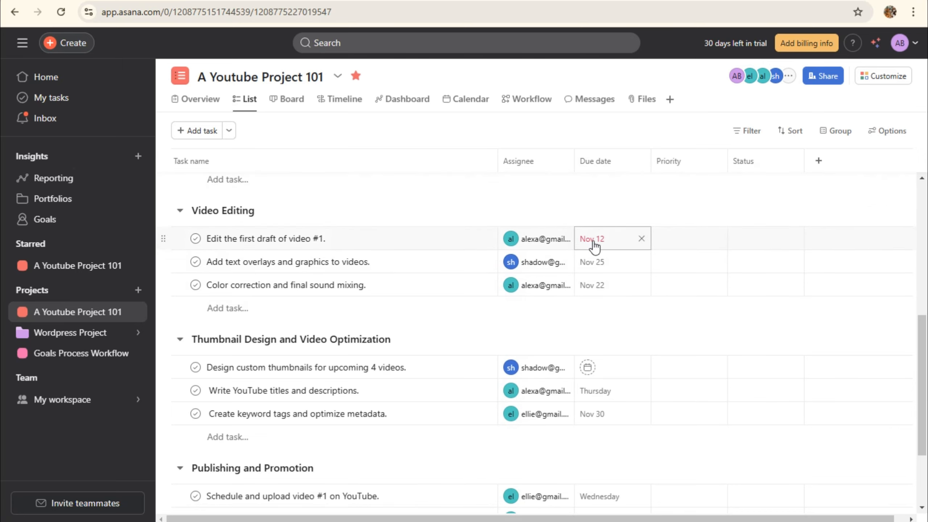
scroll(619, 279, up, 9)
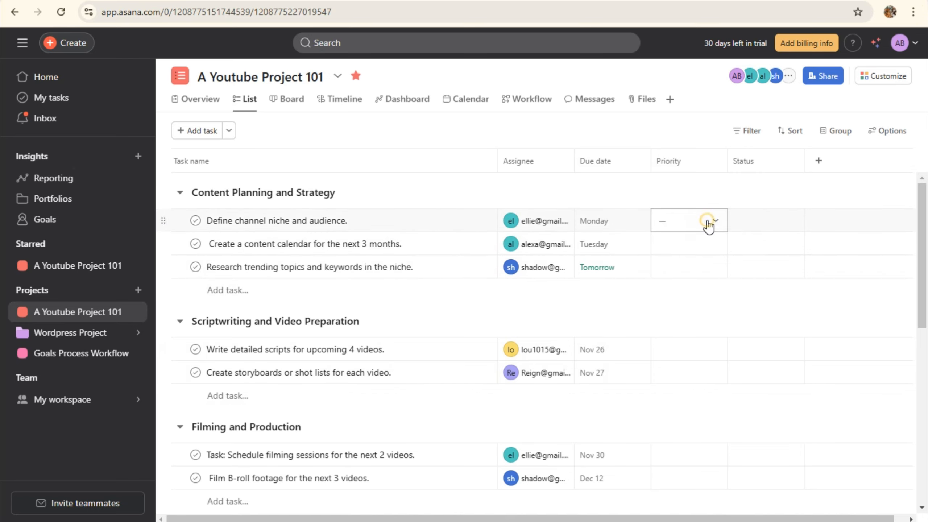
Give the channel niche task Medium, content calendar Low and trending topics High priority
click(708, 223)
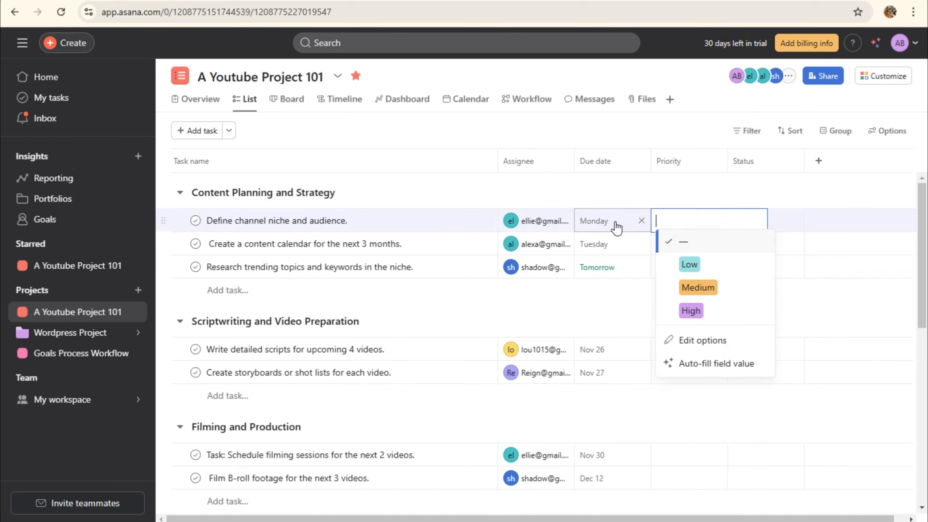
click(698, 287)
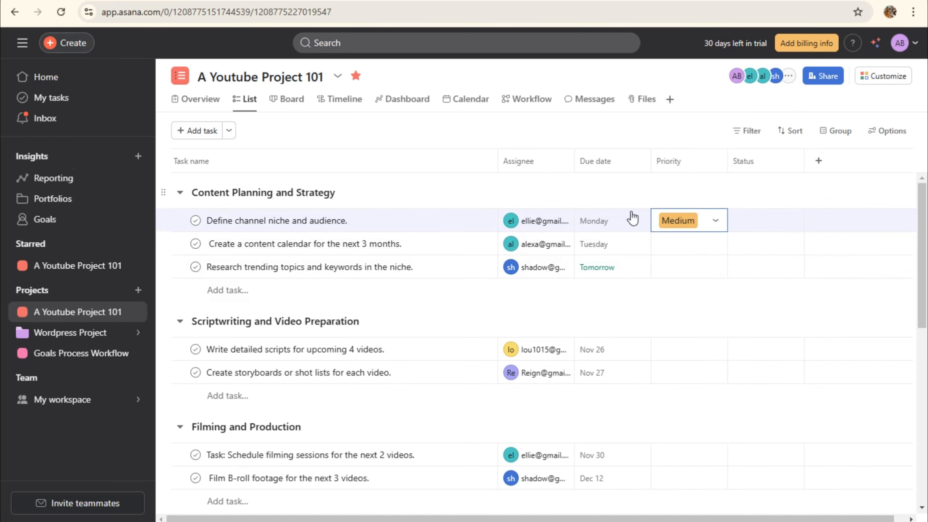
click(677, 248)
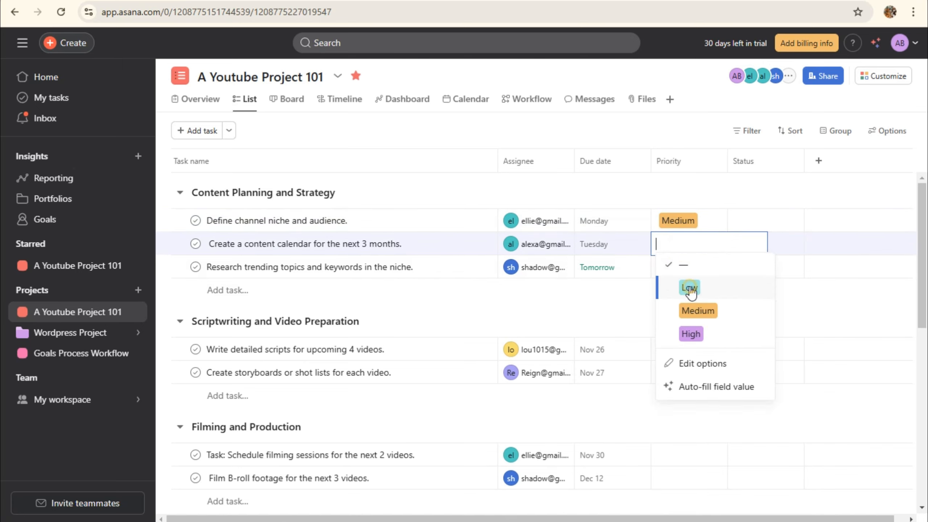
click(690, 288)
click(684, 270)
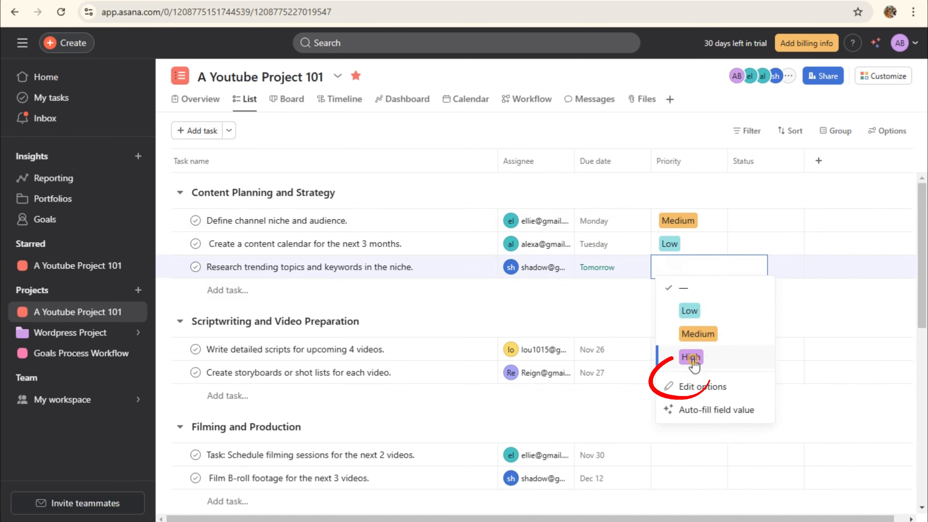
click(692, 357)
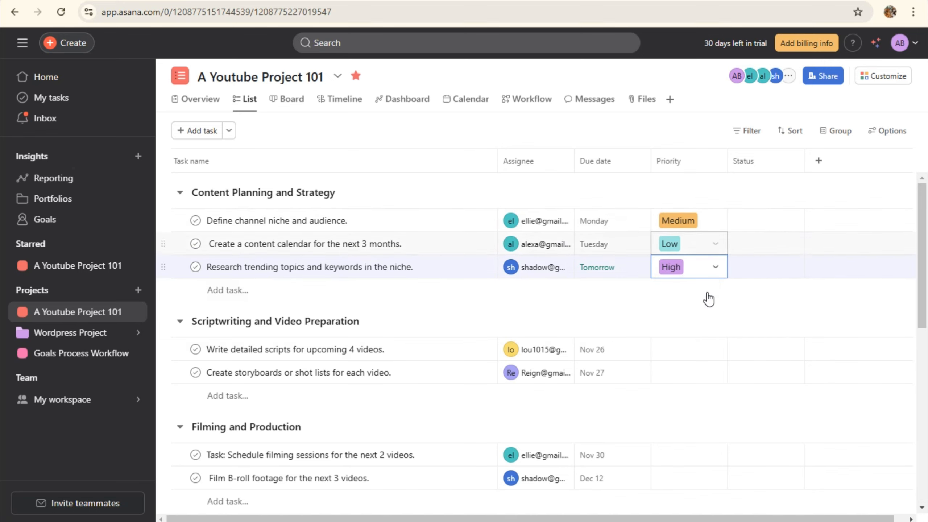
click(716, 267)
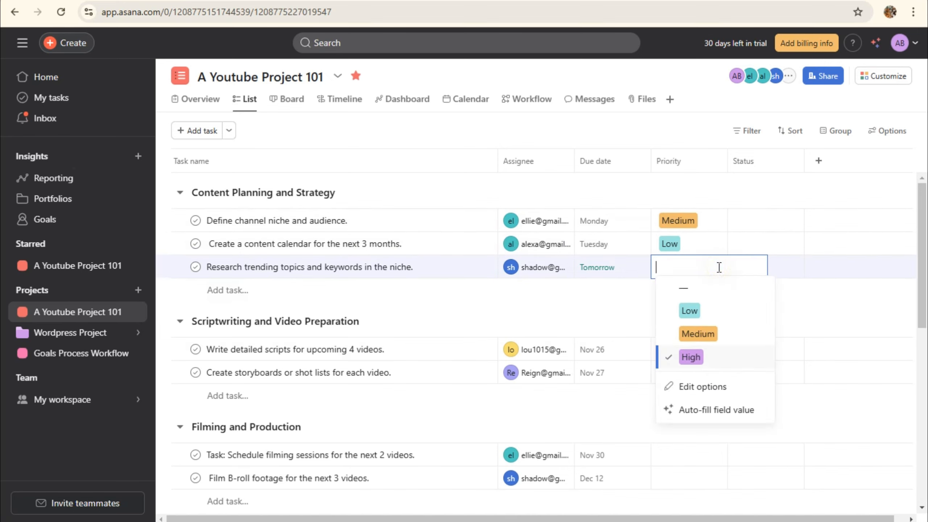
click(716, 390)
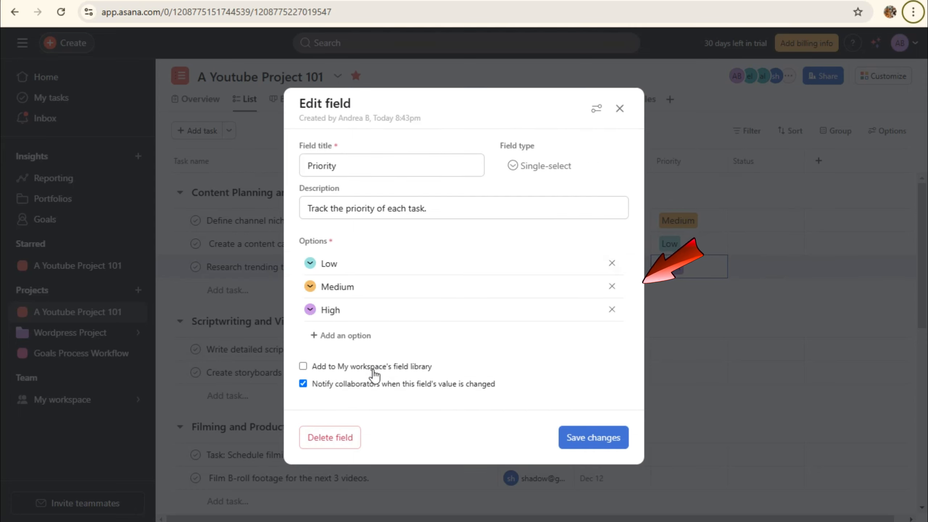
Add 'Urgent!' and 'Can't do' as Priority options and close the field editor
click(346, 336)
text(Urgent)
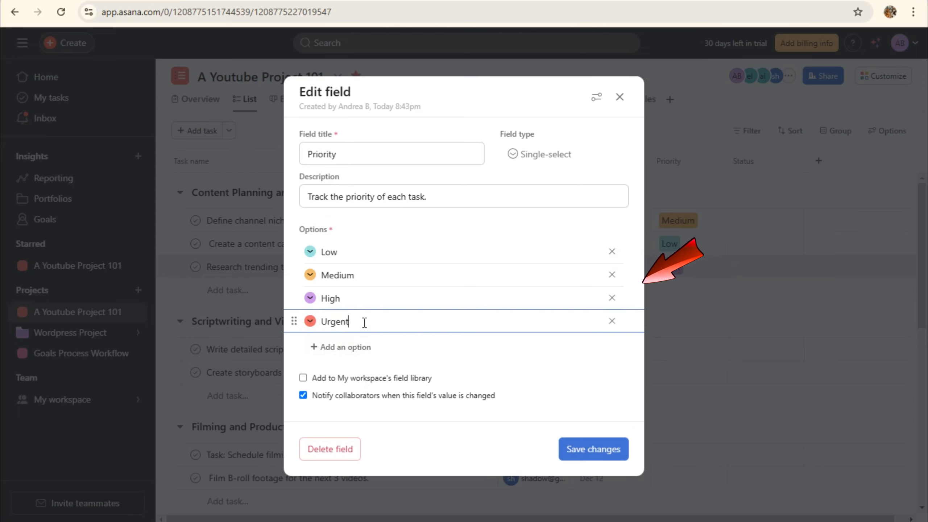
text(!)
click(335, 350)
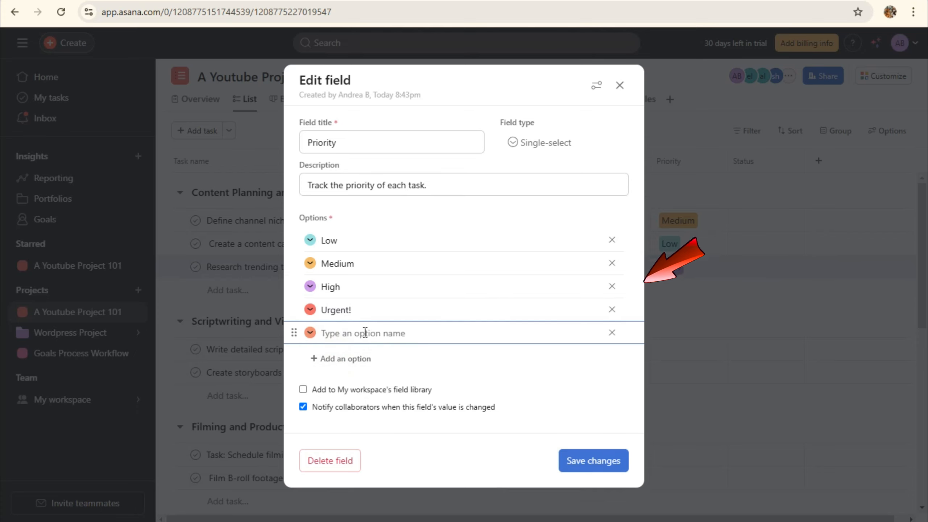
text(Can't do)
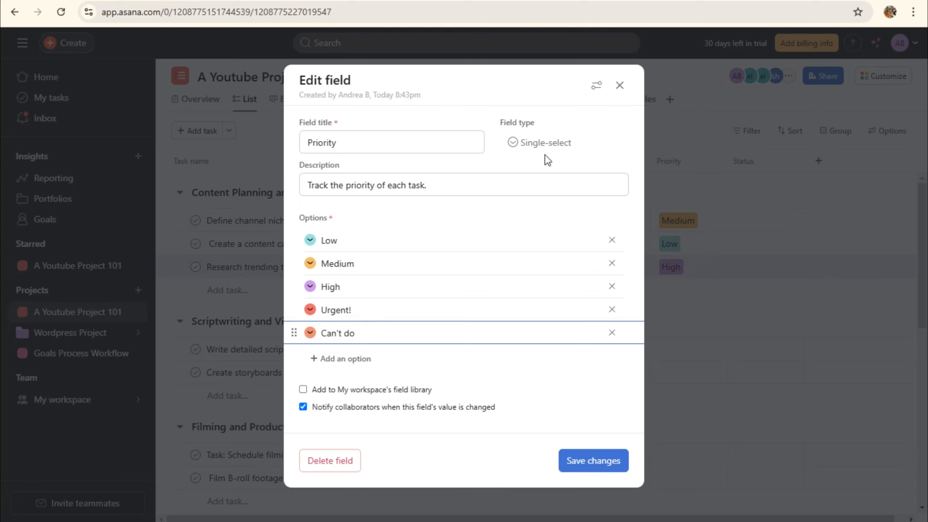
click(609, 466)
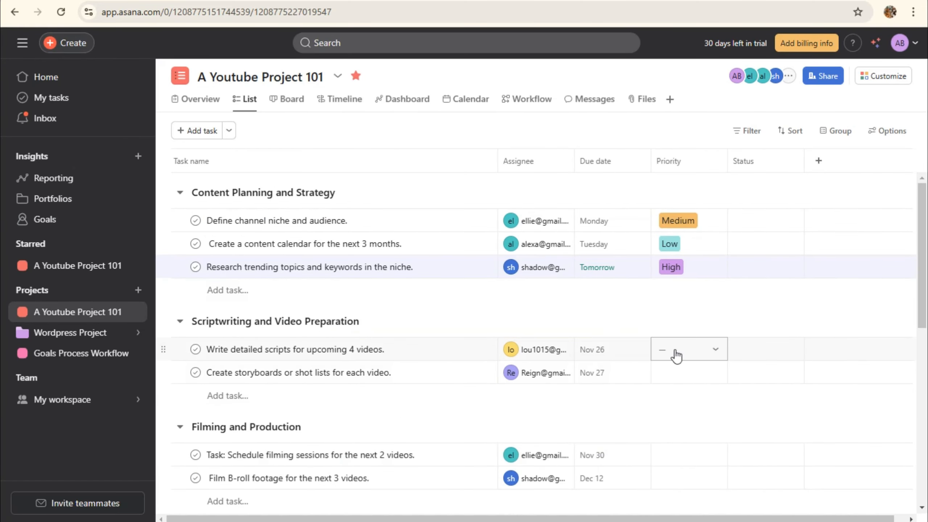
Set detailed scripts to Can't do, storyboards Urgent!, filming sessions Medium and Film B-roll High
click(676, 350)
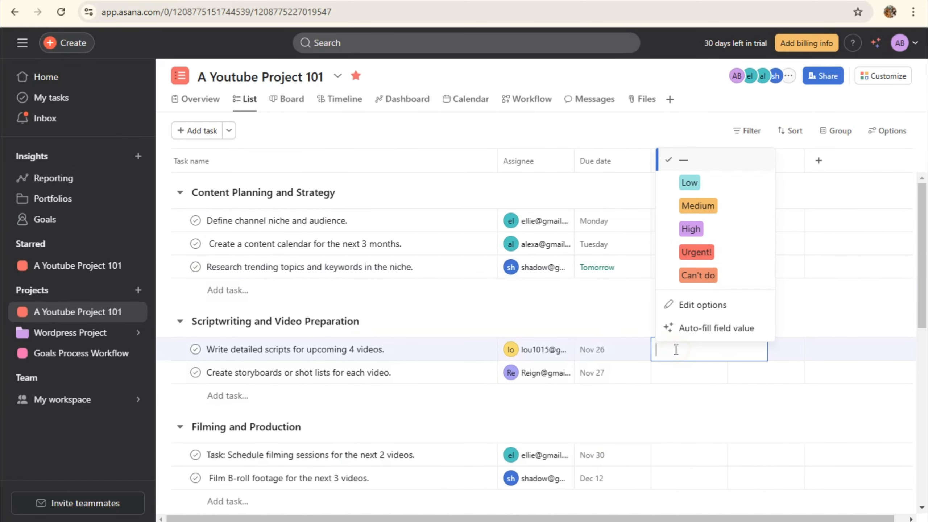
click(691, 285)
click(665, 377)
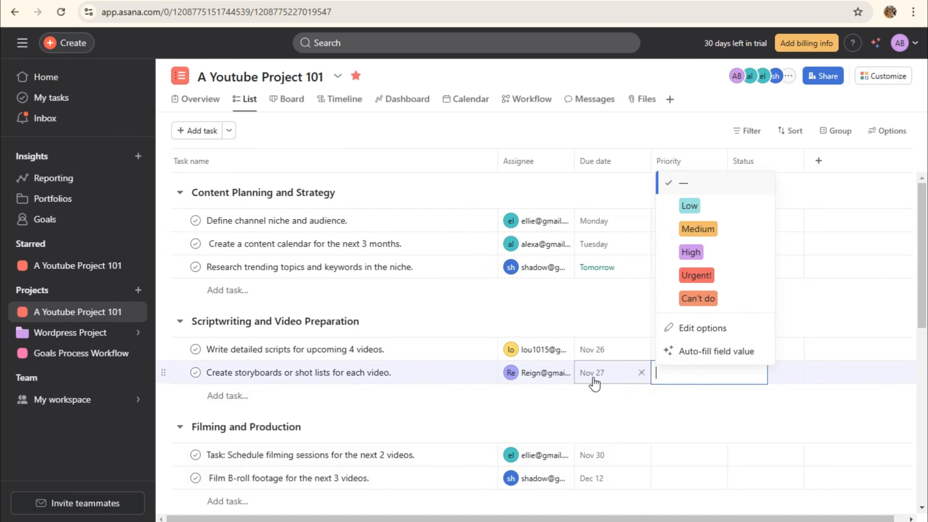
click(696, 275)
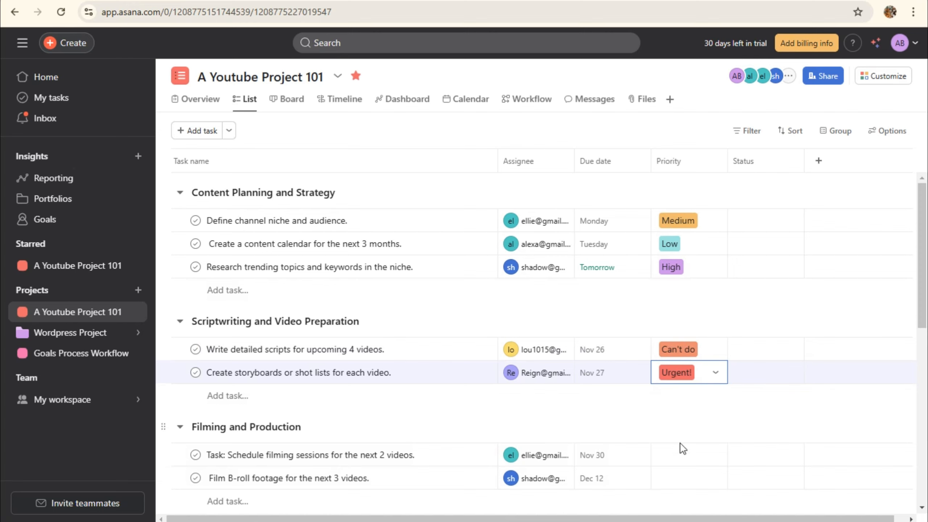
click(681, 454)
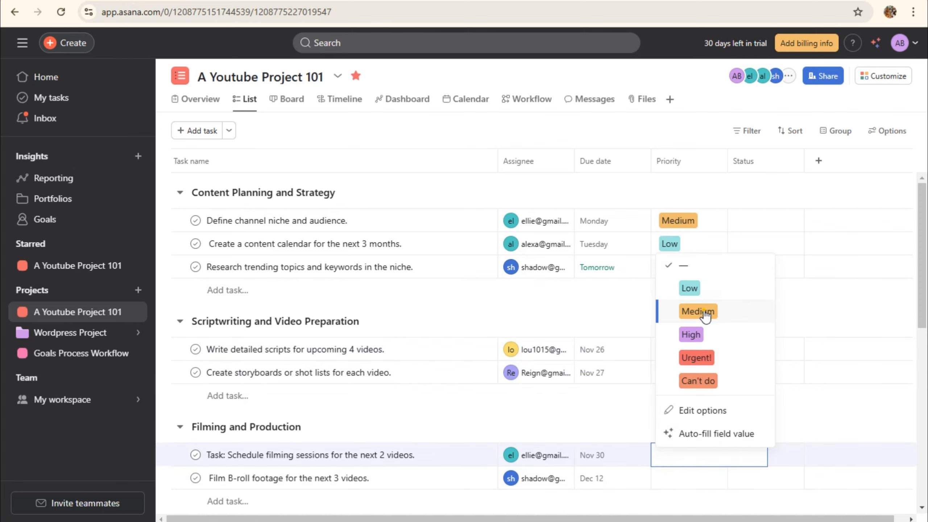
click(705, 315)
scroll(691, 453, down, 2)
click(684, 412)
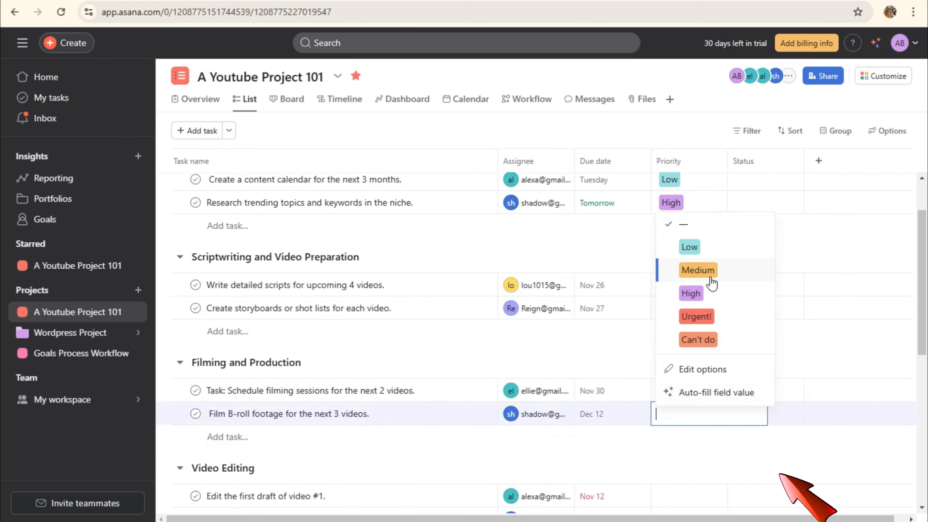
click(691, 293)
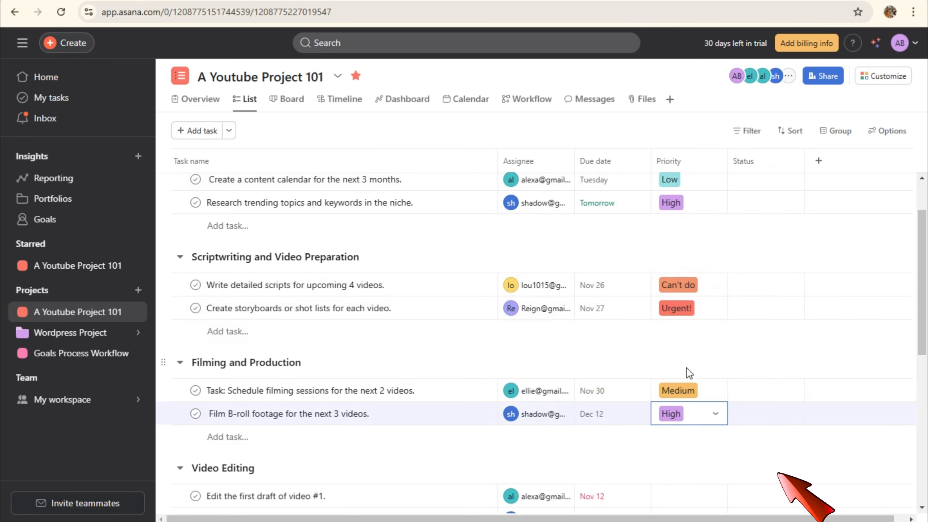
scroll(687, 368, up, 2)
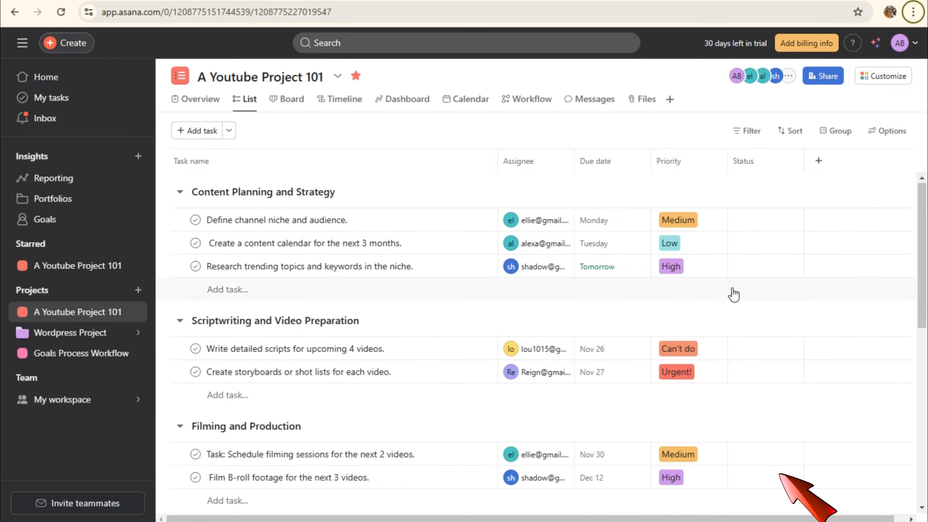
scroll(734, 295, down, 7)
scroll(734, 294, down, 3)
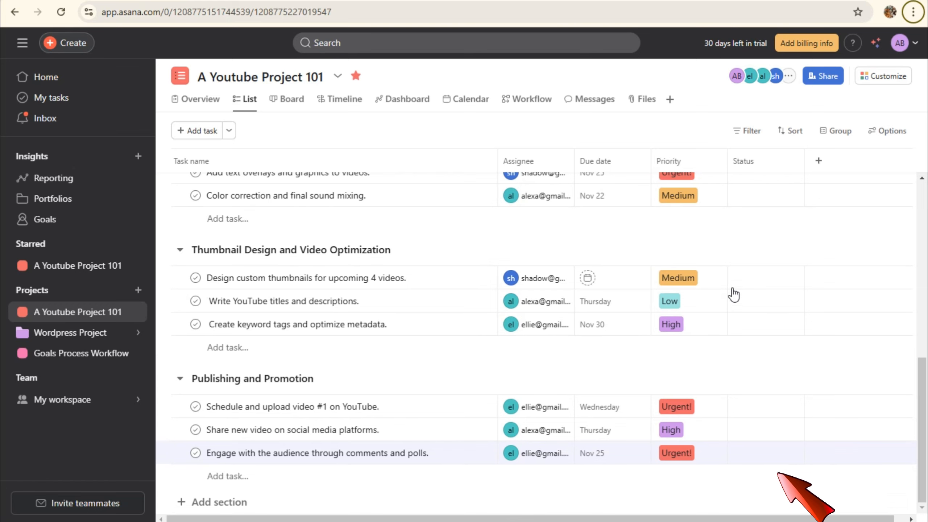
scroll(727, 362, up, 10)
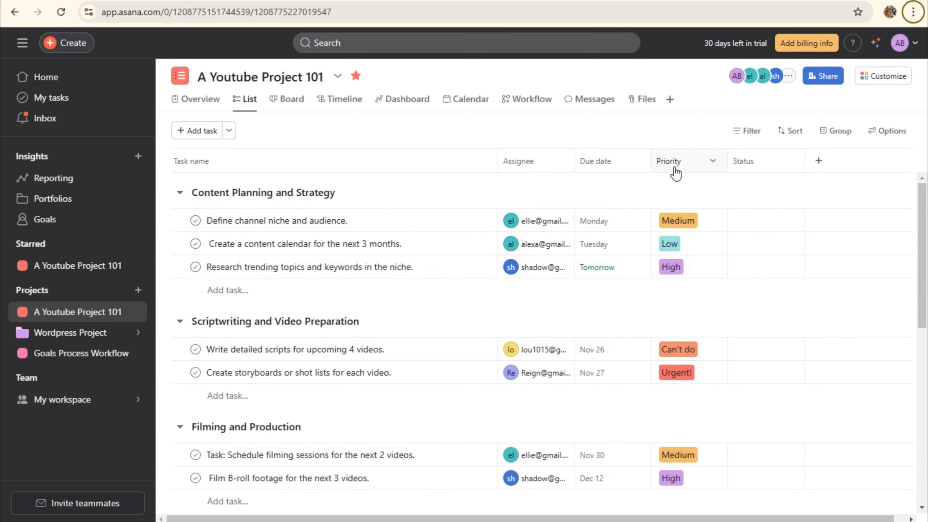
Replace the Status field's default choices with In Progress, Complete, Pending and Done
click(750, 229)
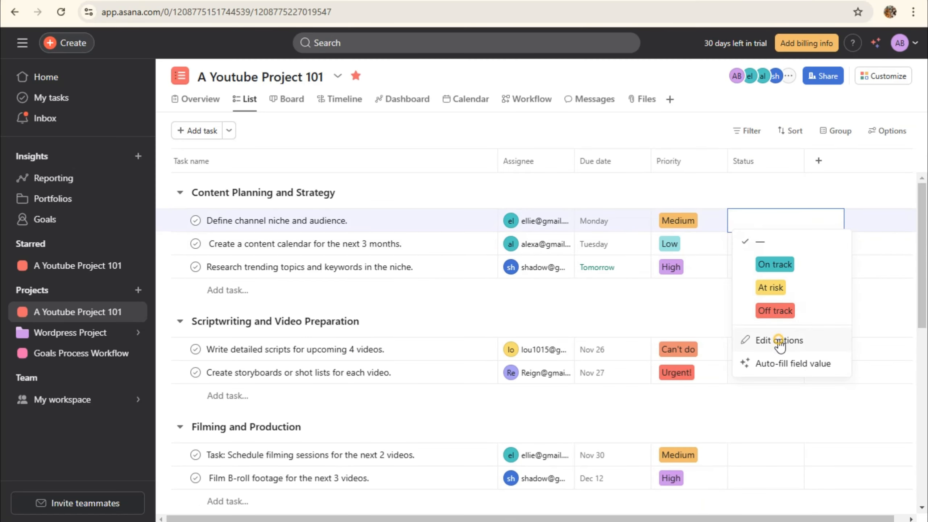
click(782, 342)
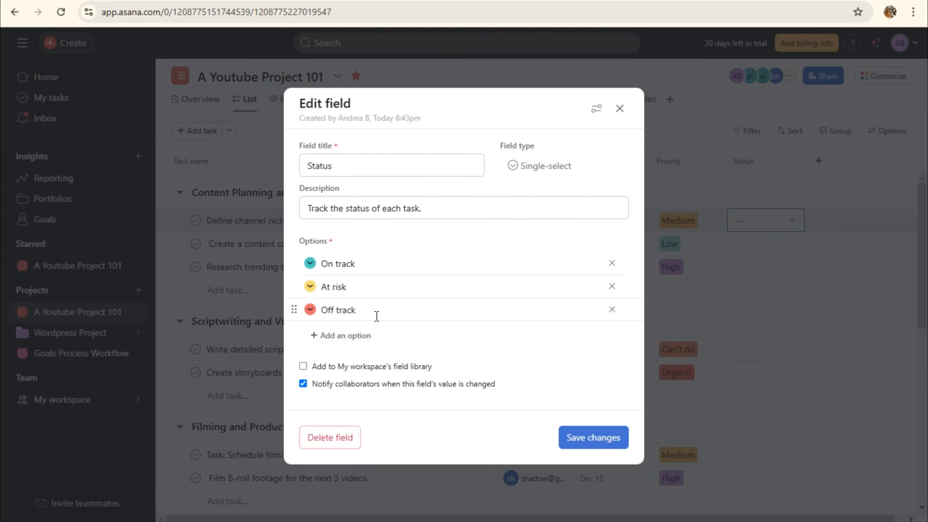
click(609, 268)
click(309, 276)
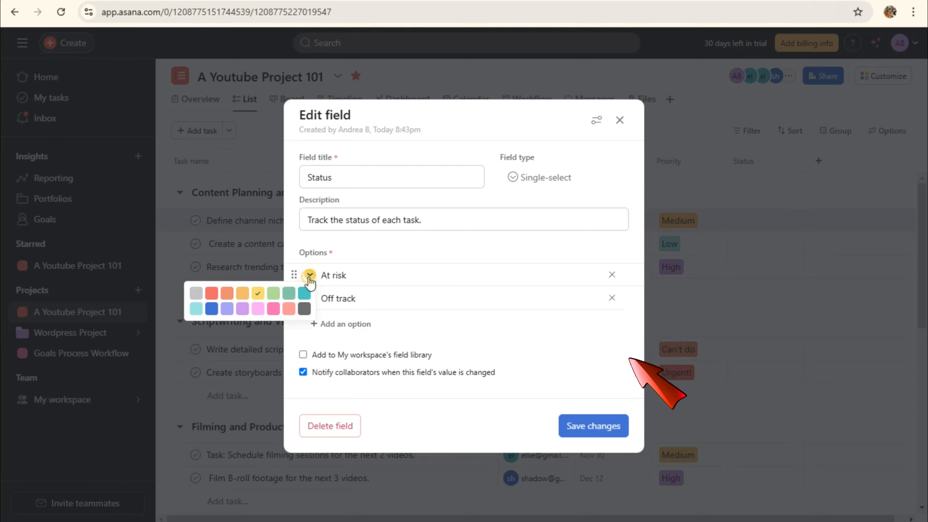
click(611, 275)
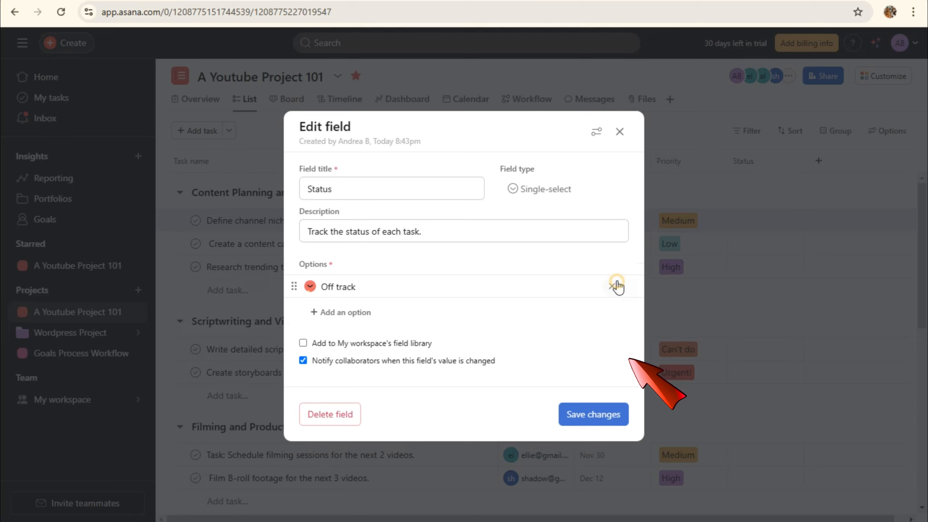
click(612, 286)
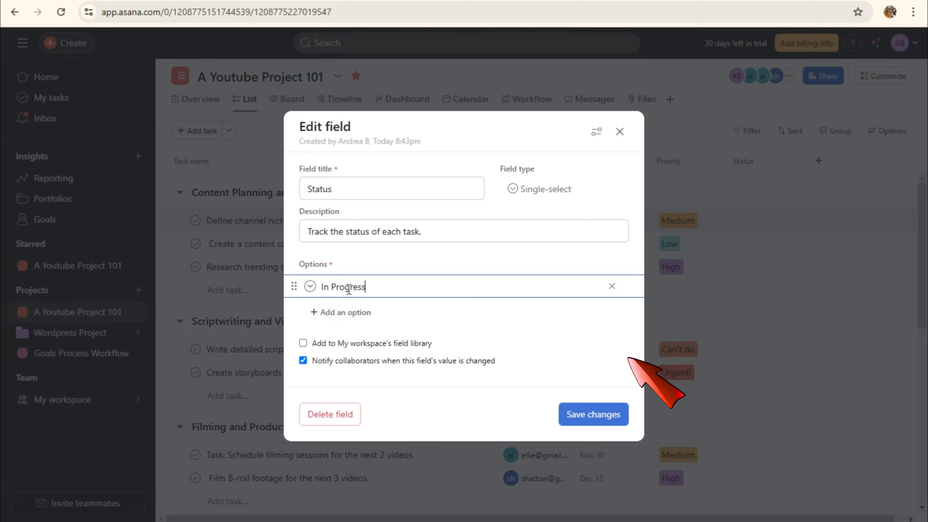
click(361, 313)
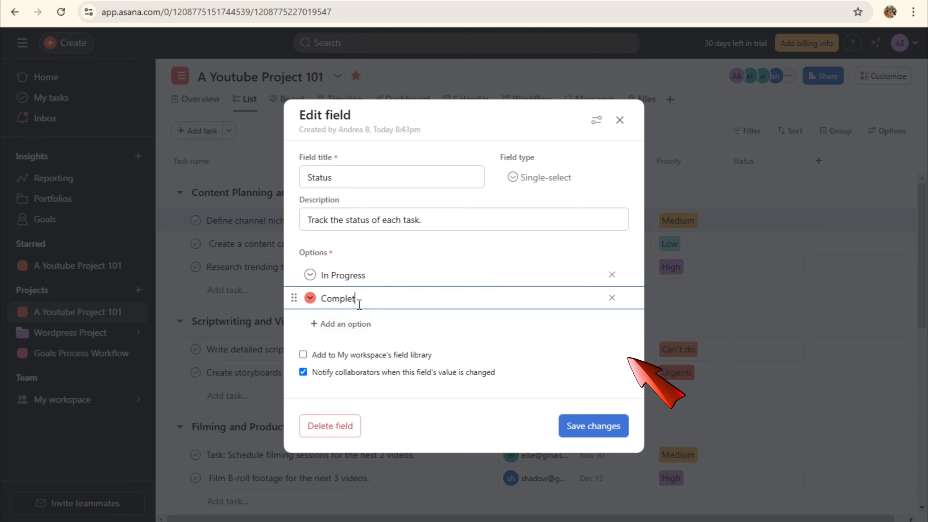
click(361, 323)
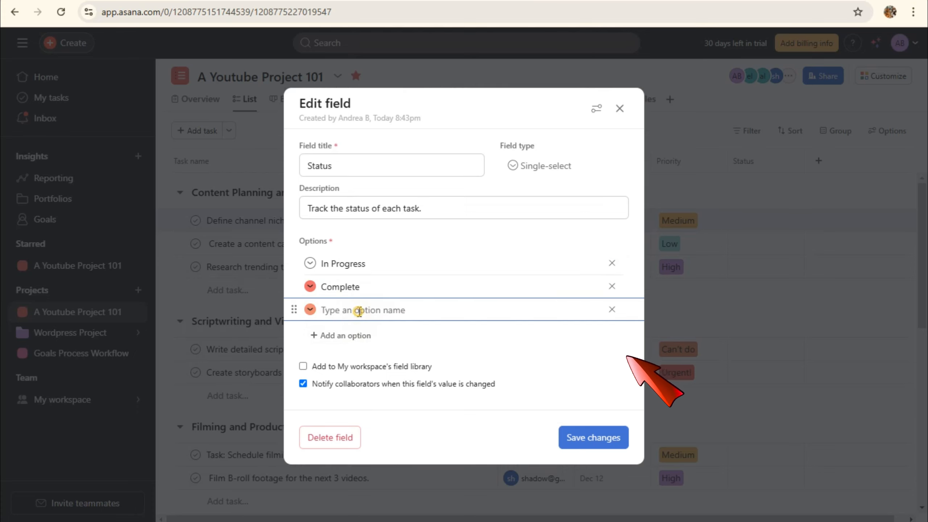
text(Pending)
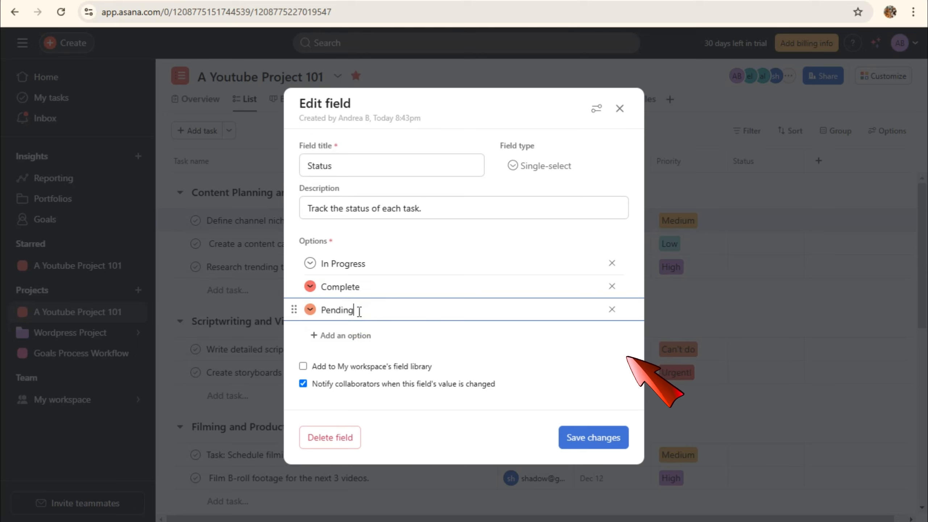
click(361, 336)
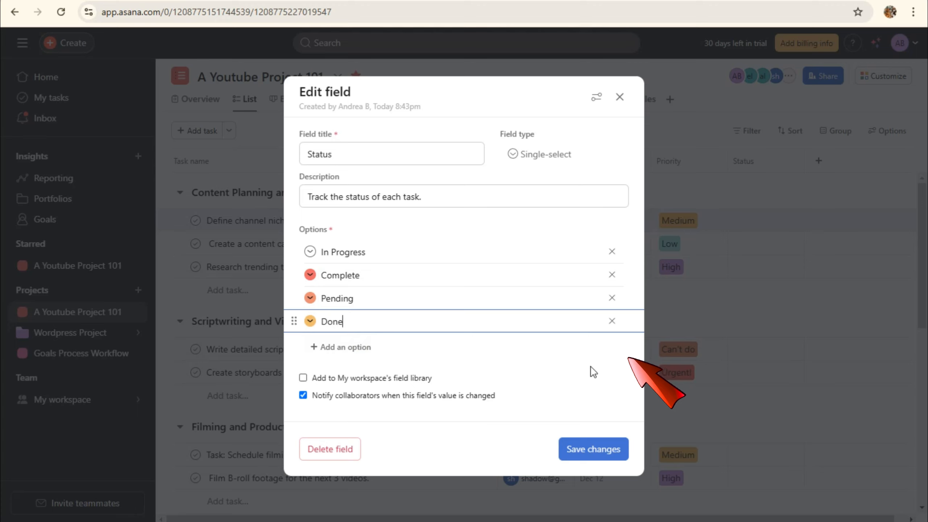
drag(297, 252, 297, 252)
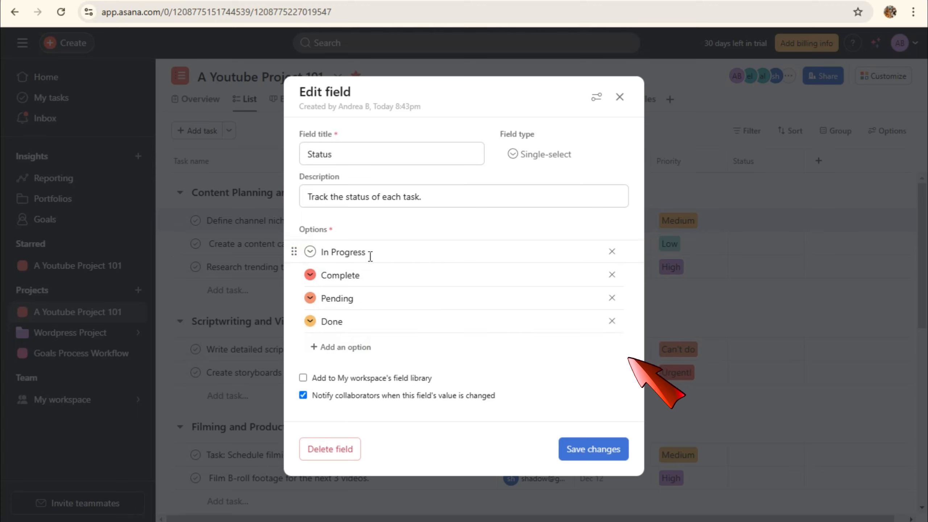
Colour In Progress yellow, Complete blue, Pending red and Done pink, and save the field
click(310, 253)
click(275, 269)
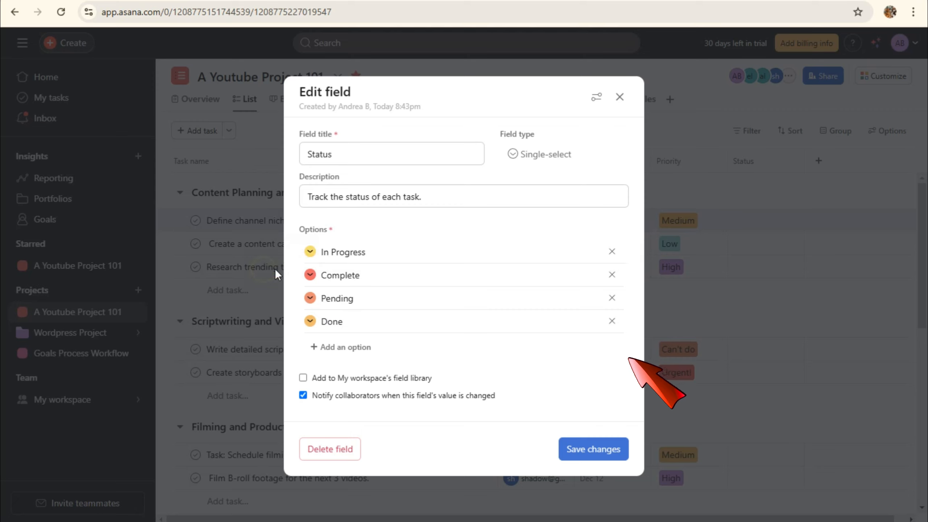
click(311, 275)
click(212, 306)
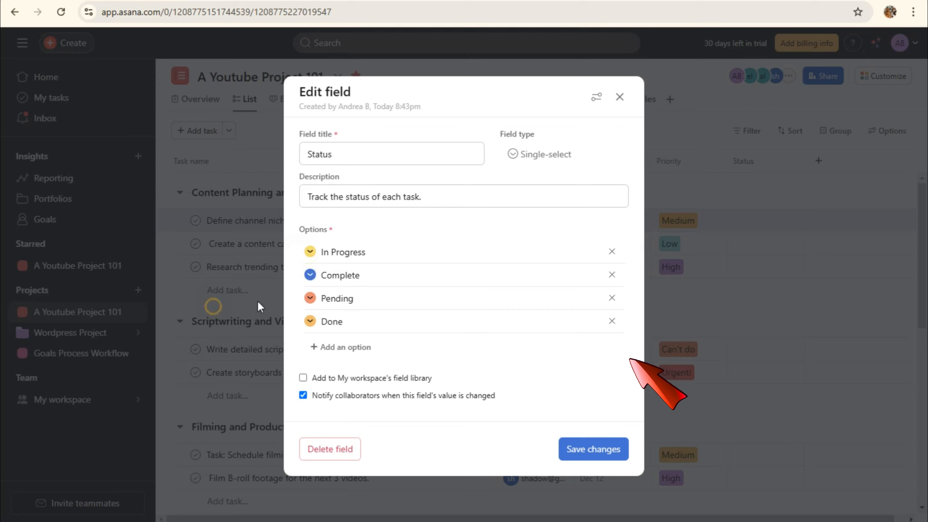
click(310, 299)
click(212, 317)
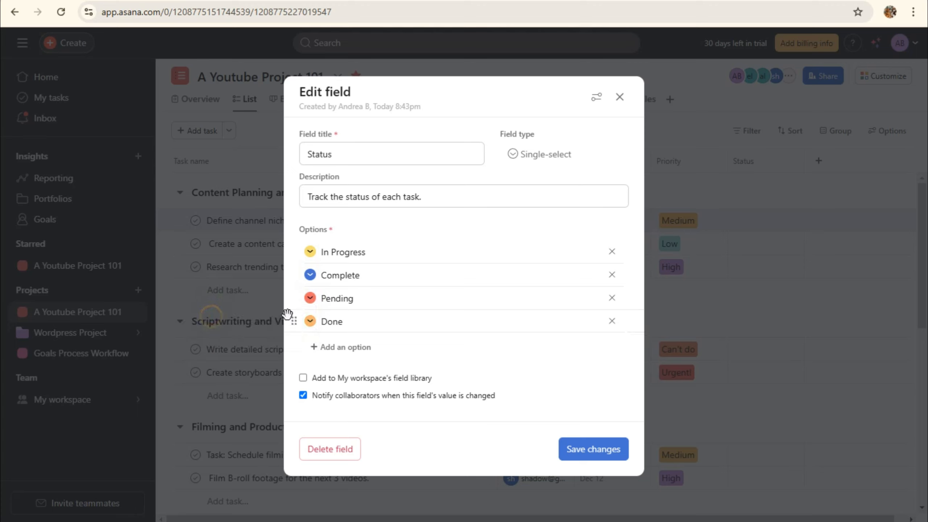
click(310, 321)
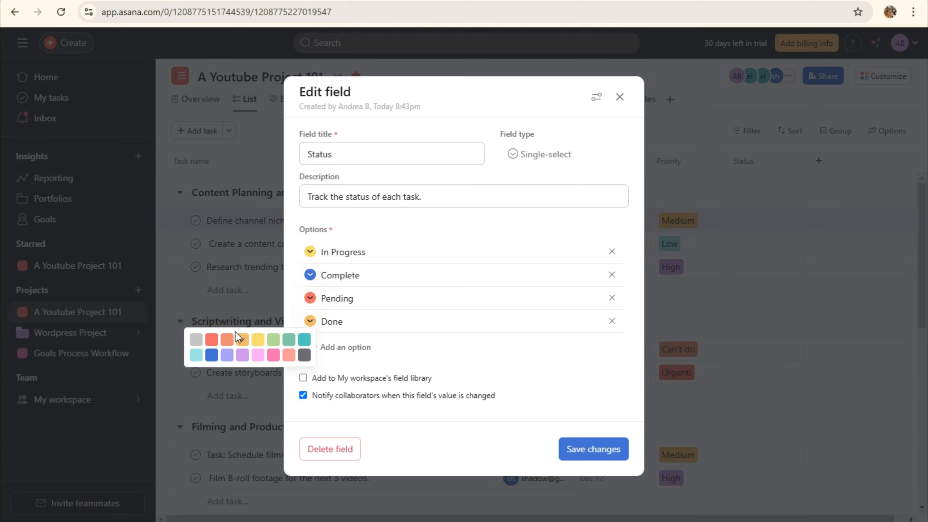
click(274, 355)
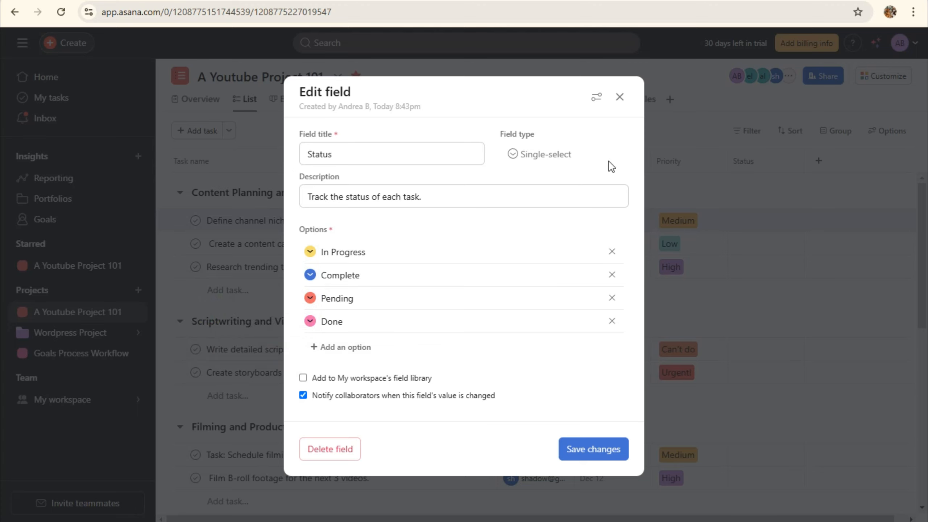
click(613, 451)
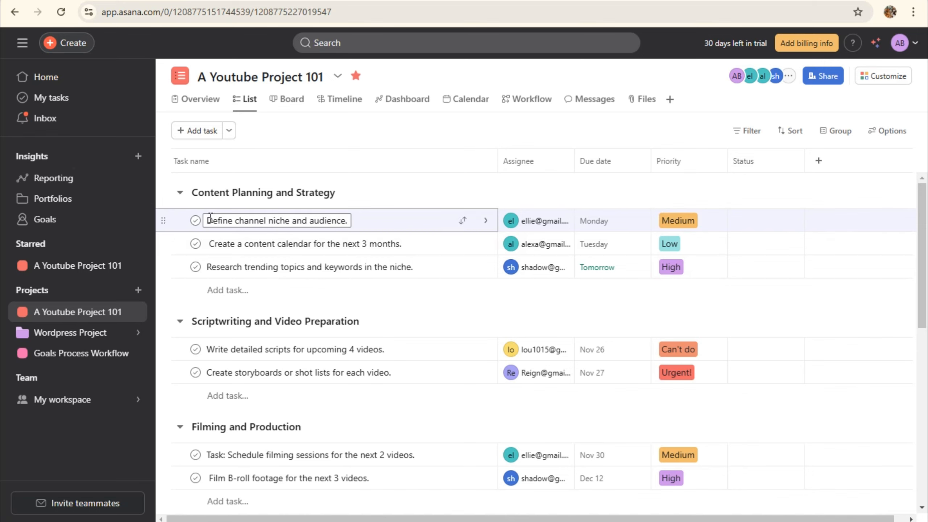
Set channel niche to In Progress, research to Complete, scripts to Pending and storyboards to Done
click(751, 222)
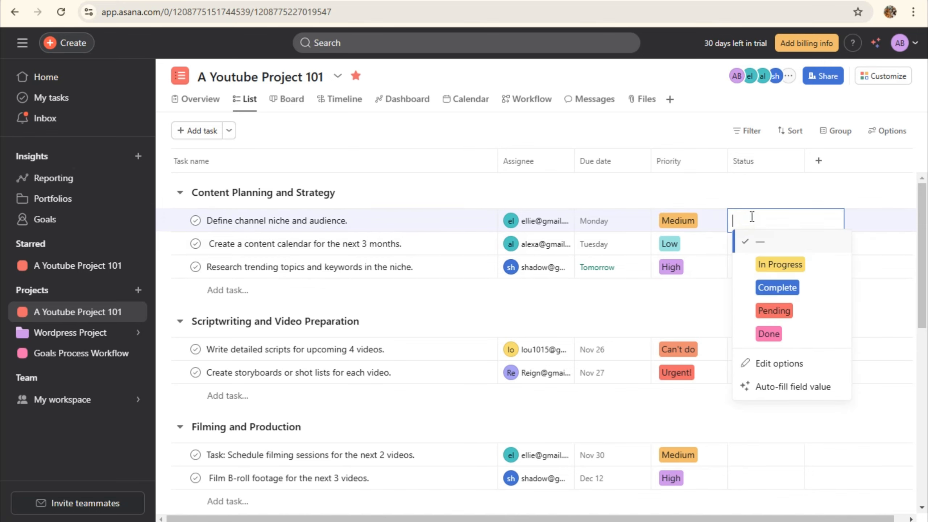
click(787, 272)
click(767, 268)
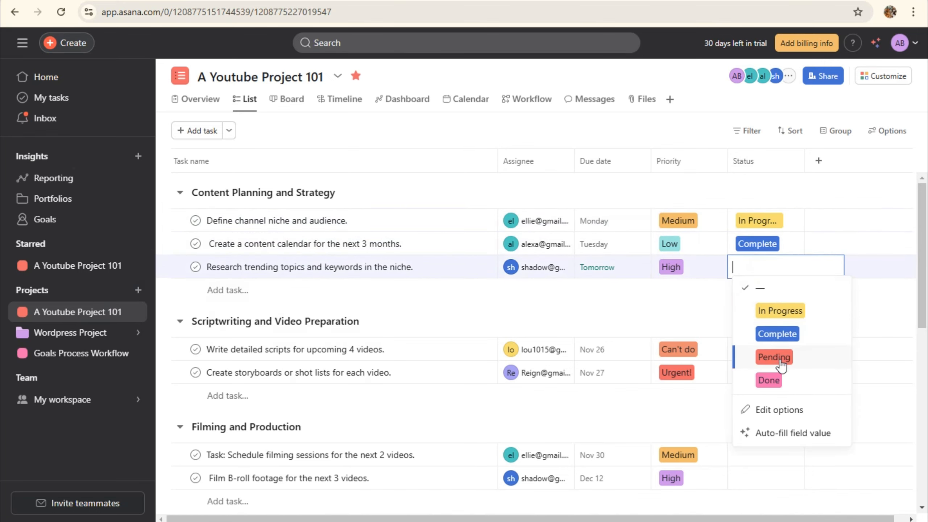
click(779, 360)
click(771, 353)
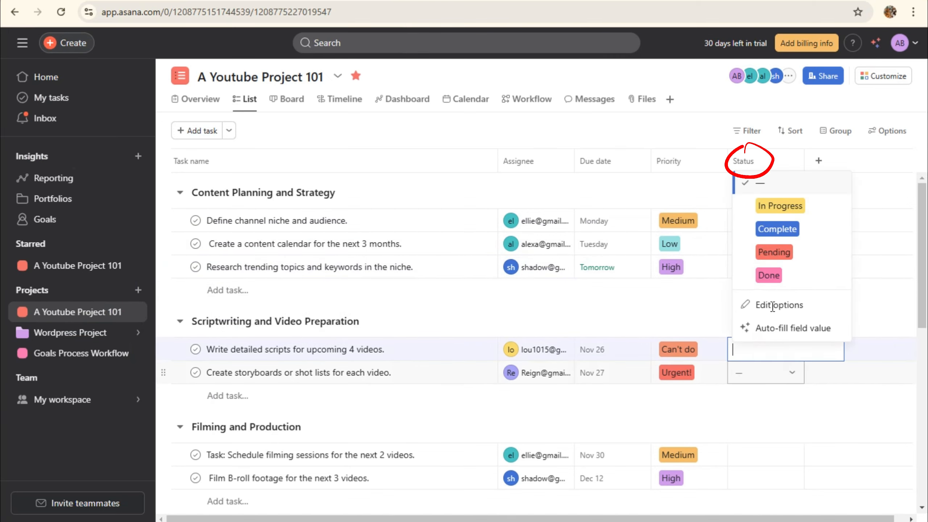
click(774, 252)
click(760, 374)
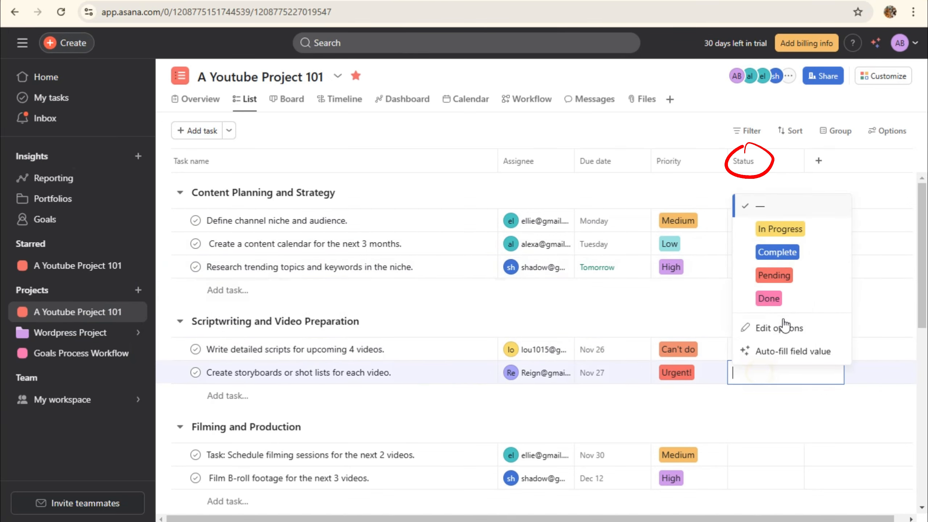
click(769, 298)
click(767, 266)
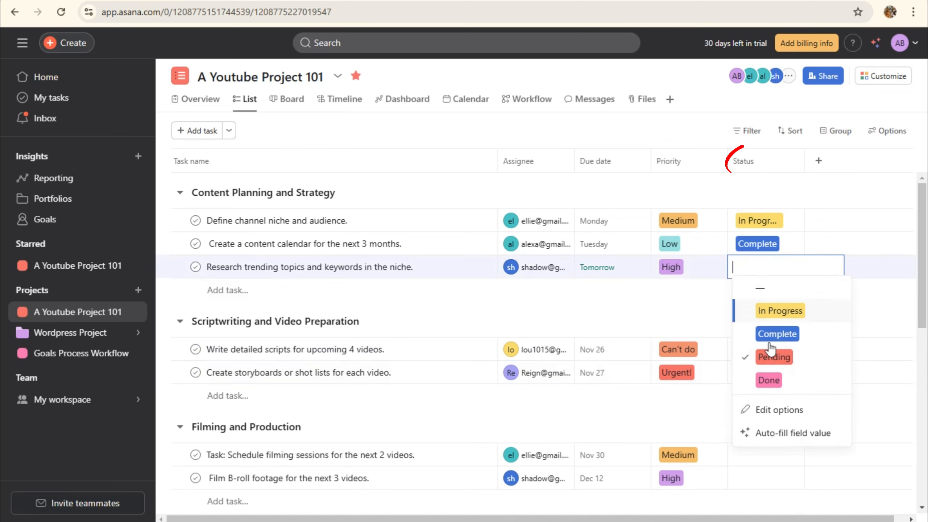
click(776, 333)
Discard a stray new task row and set both filming tasks to In Progress
click(753, 399)
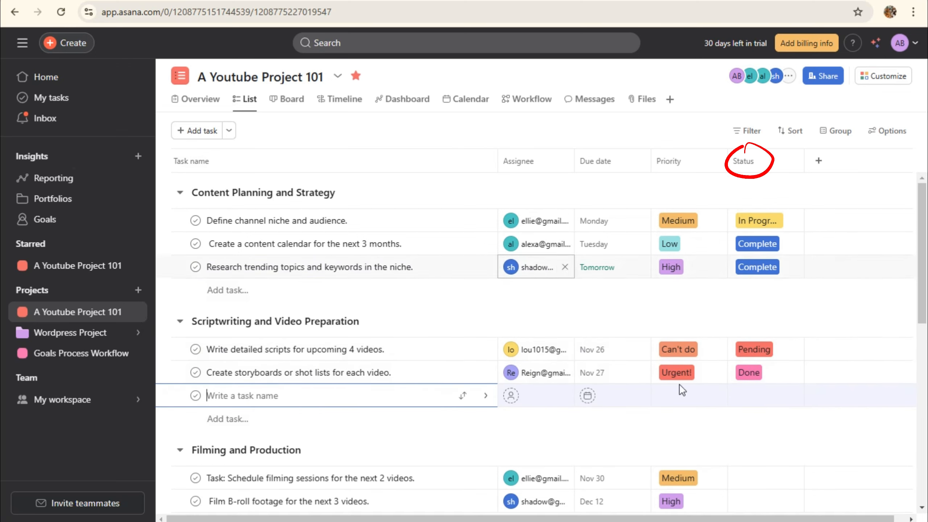
scroll(750, 435, down, 3)
click(758, 353)
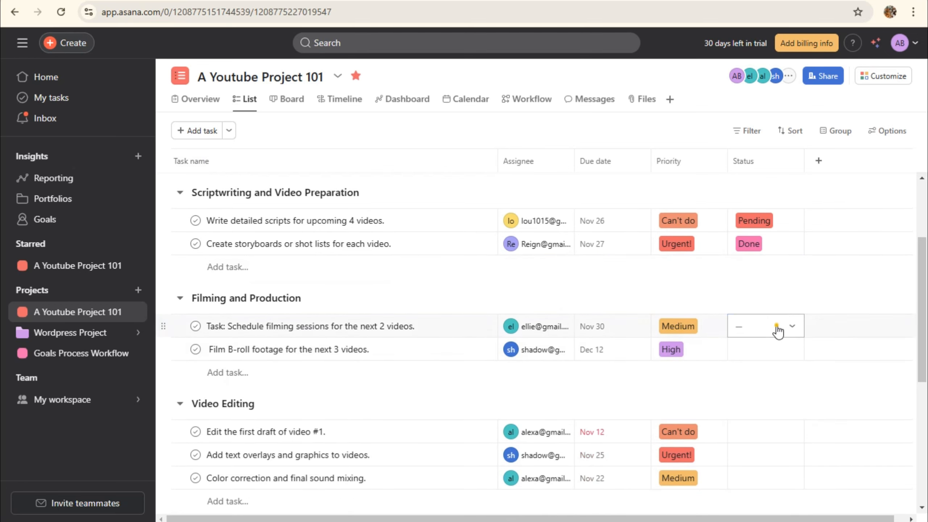
click(778, 329)
click(780, 370)
click(788, 345)
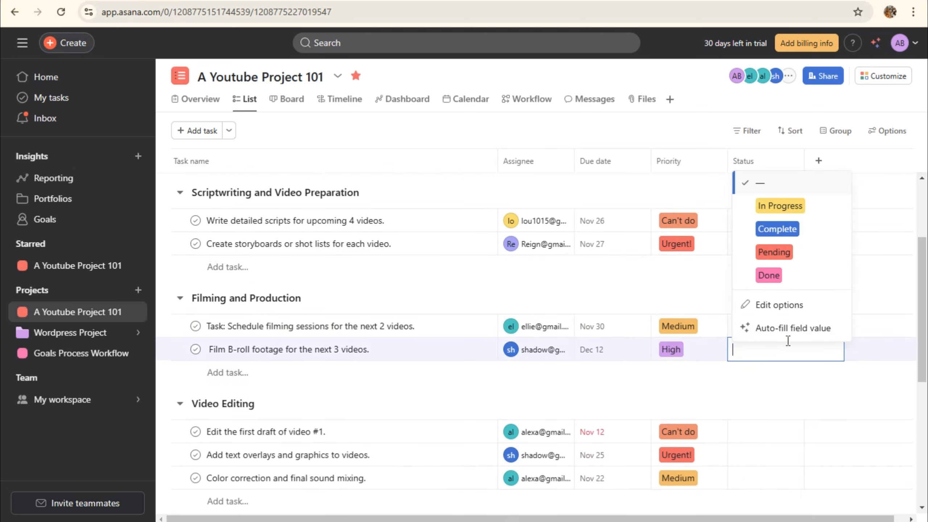
click(782, 207)
click(780, 426)
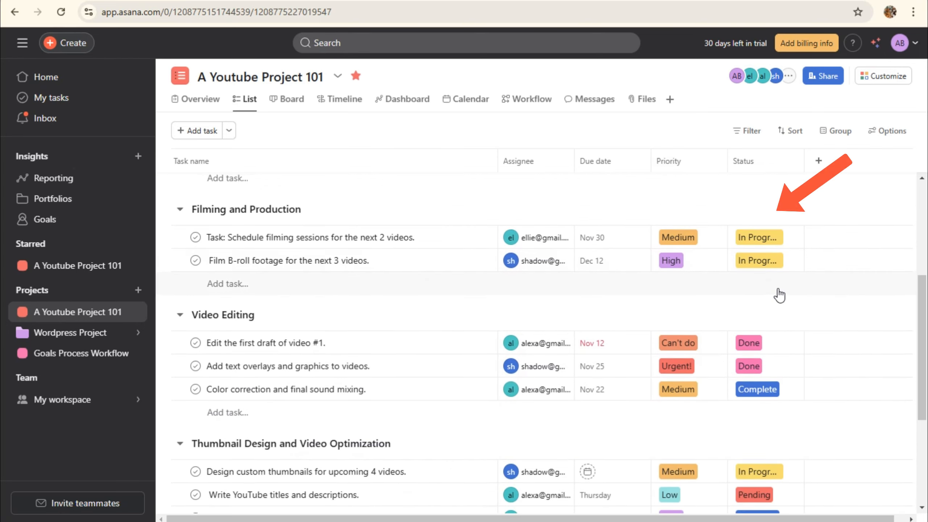
scroll(779, 296, up, 6)
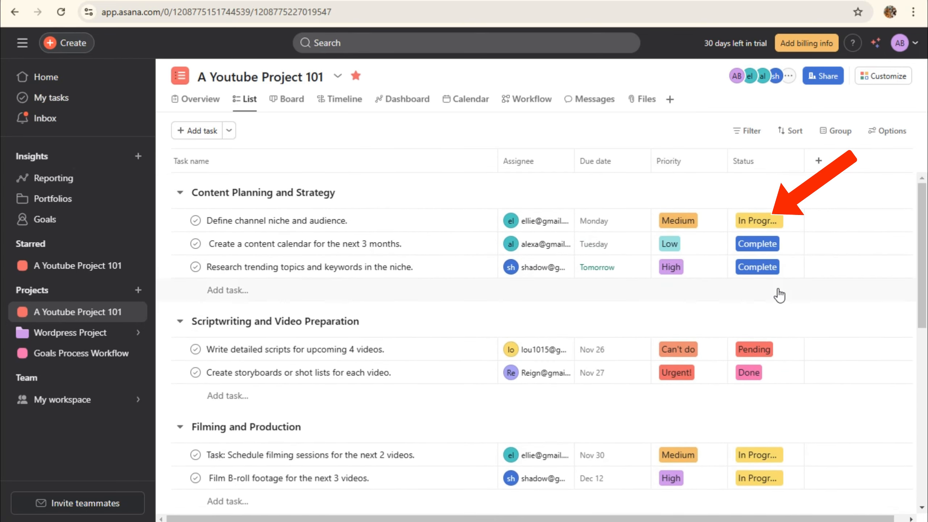
scroll(779, 294, down, 5)
scroll(779, 295, up, 5)
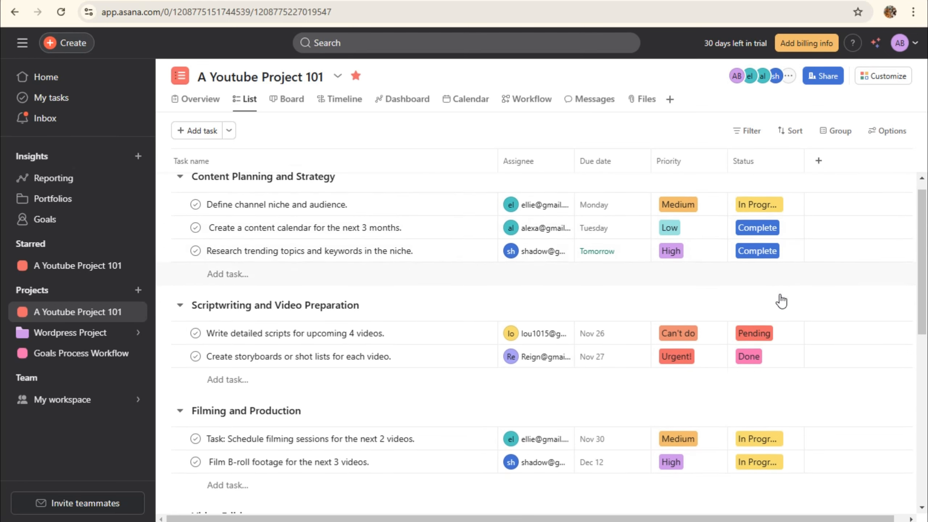
scroll(778, 300, down, 3)
scroll(780, 361, down, 3)
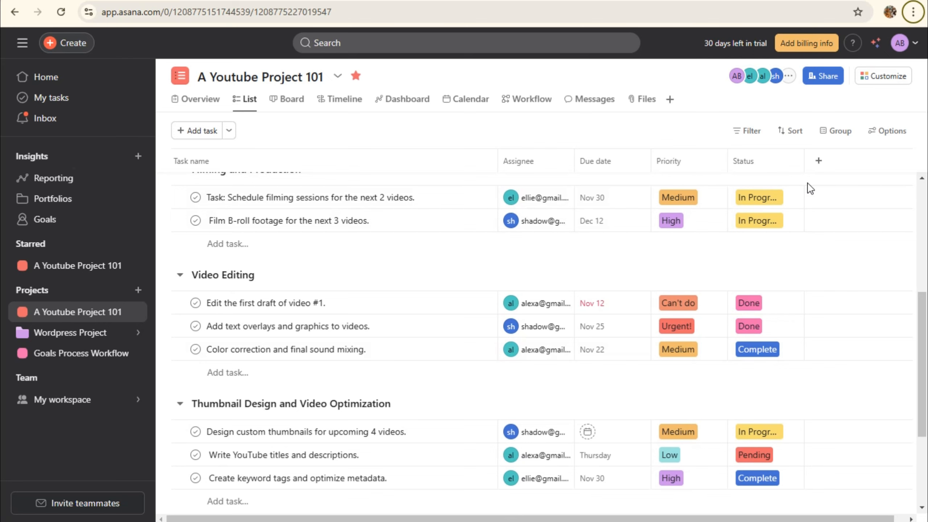
scroll(789, 338, down, 4)
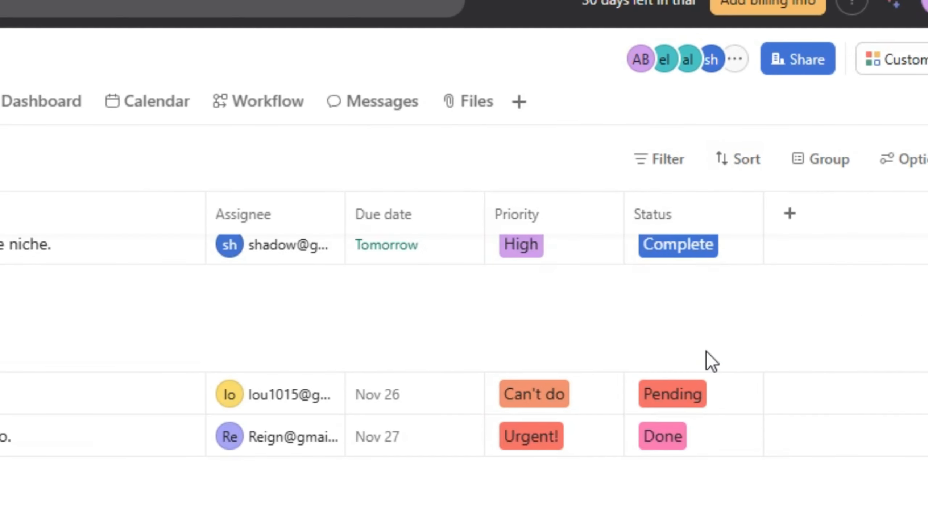
scroll(773, 241, up, 3)
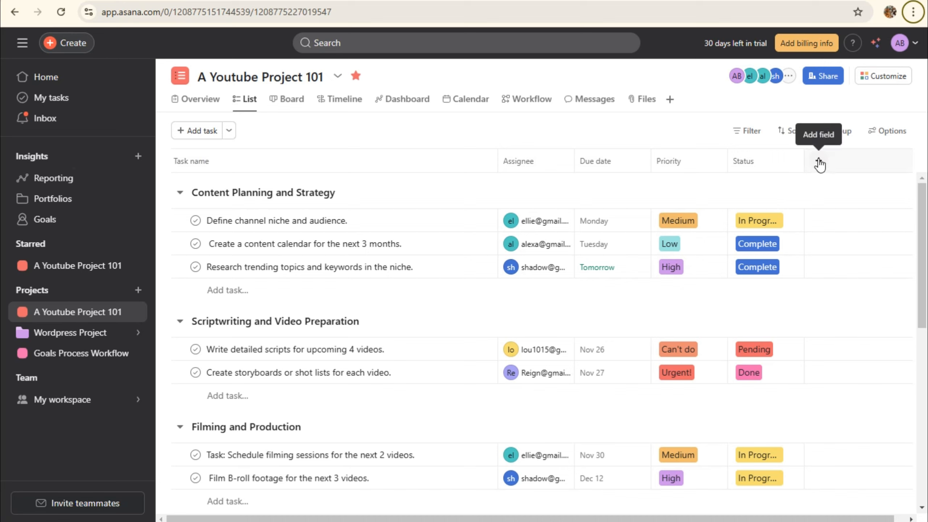
Start a new Multi-select custom field titled 'Estimated Time to Complete'
click(820, 162)
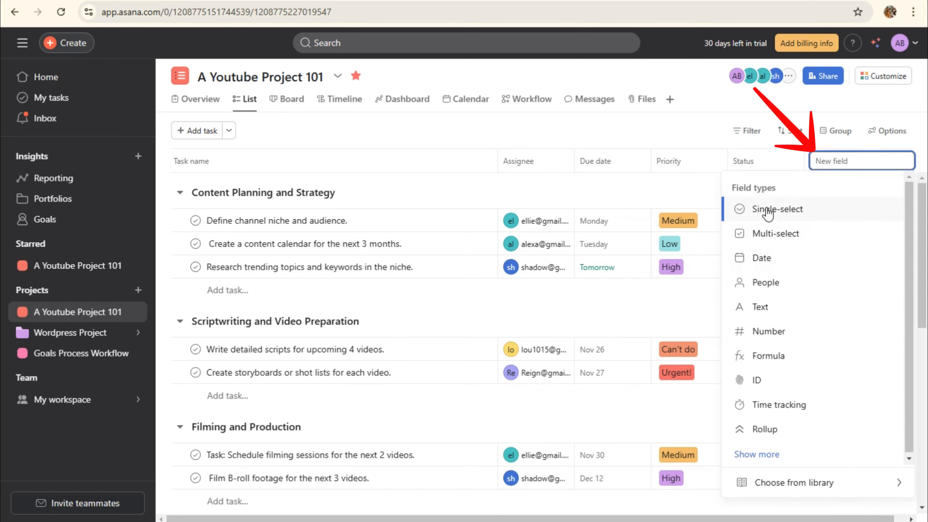
click(779, 237)
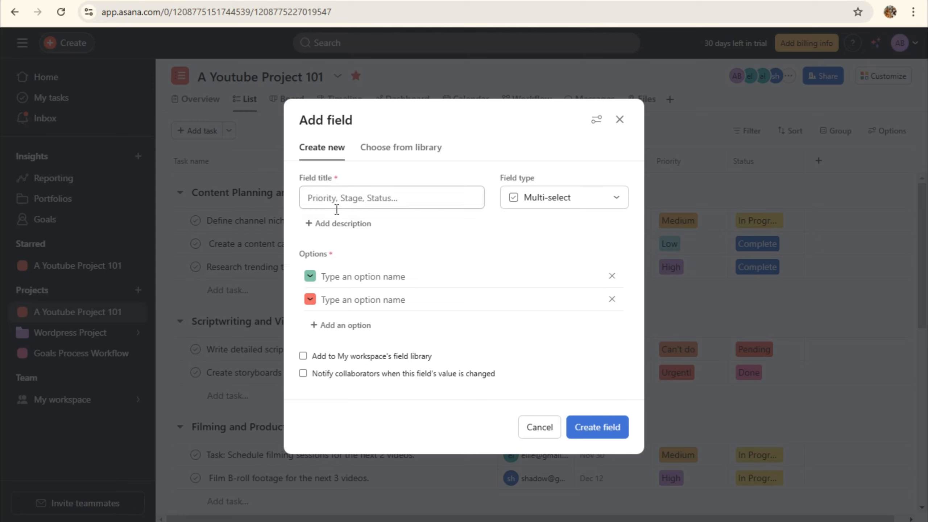
click(346, 276)
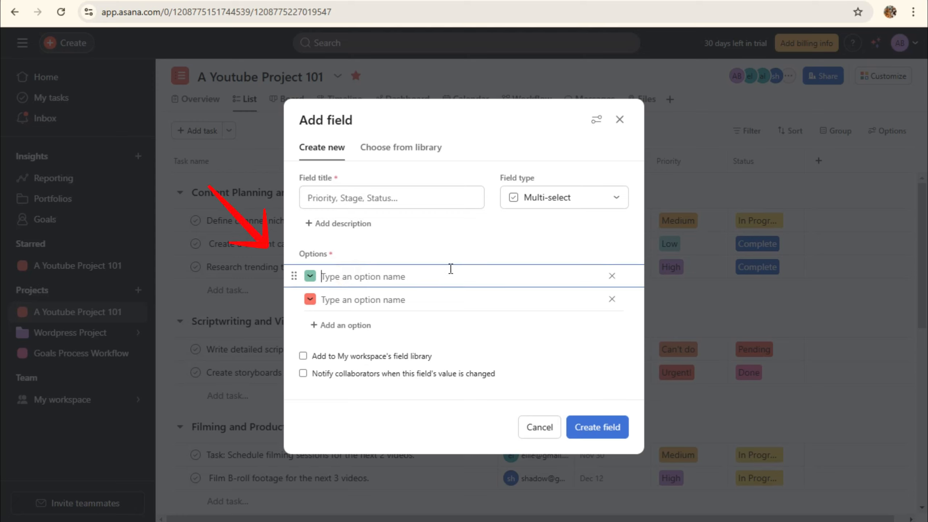
text(Priority)
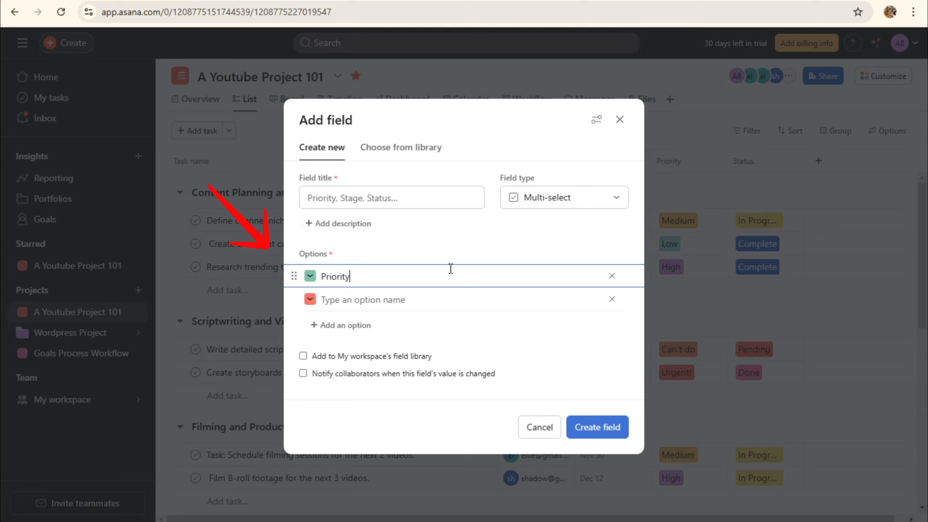
click(407, 300)
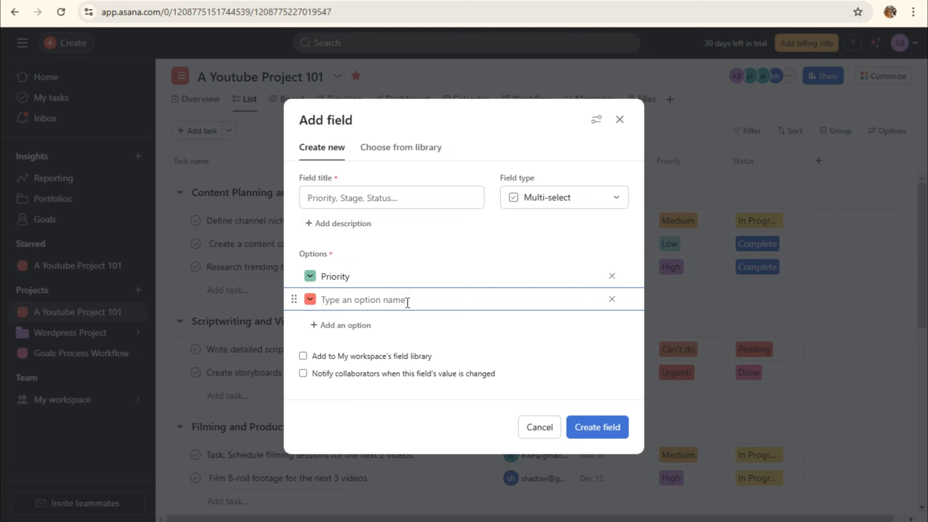
text(N)
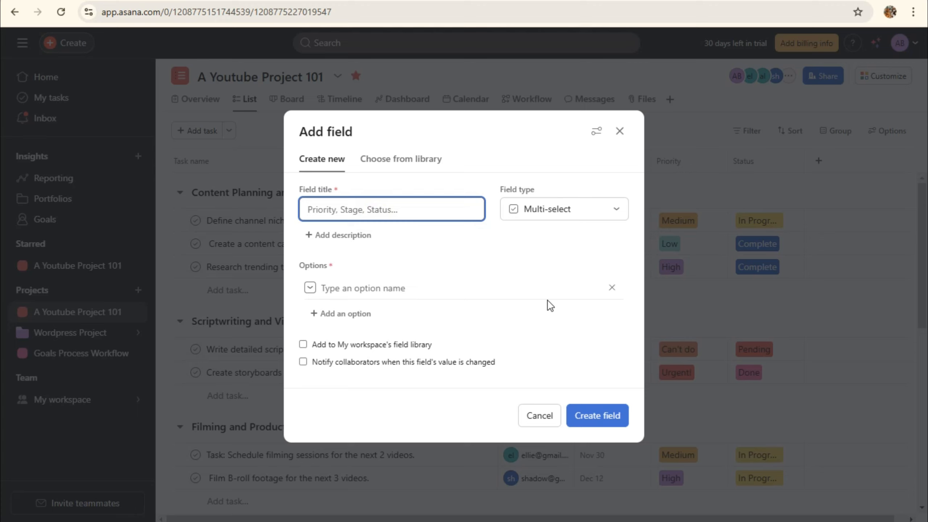
text(Estimated Time to Complete)
click(588, 218)
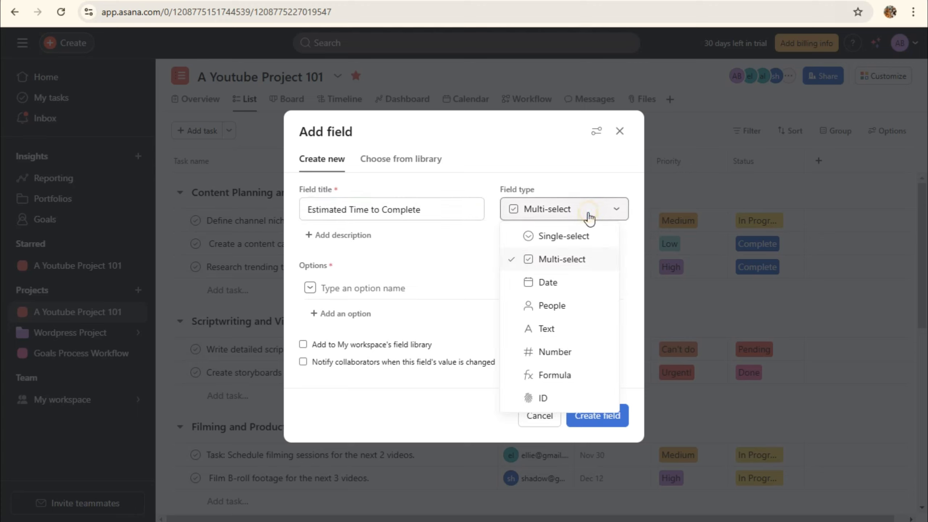
click(589, 216)
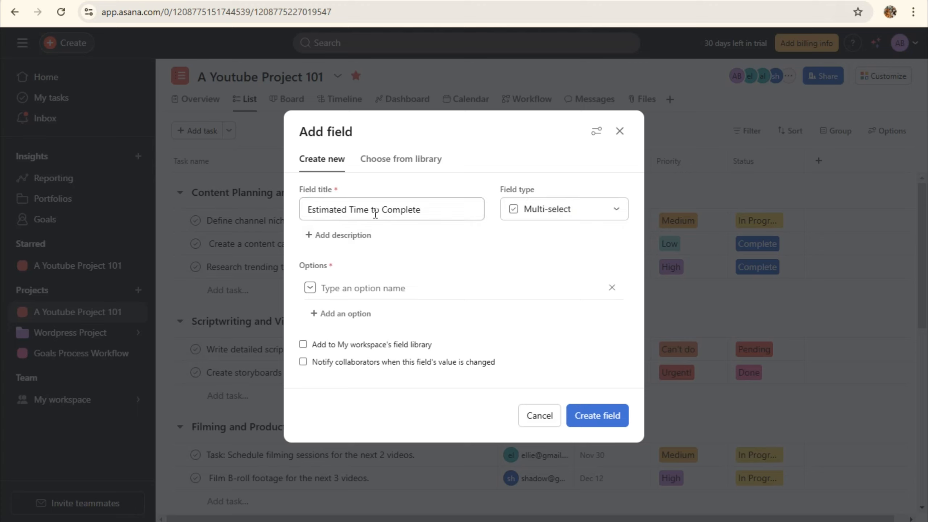
Enter options 4, 5, 6, 7, 8 and 9 plus one more row, then create the field
click(383, 293)
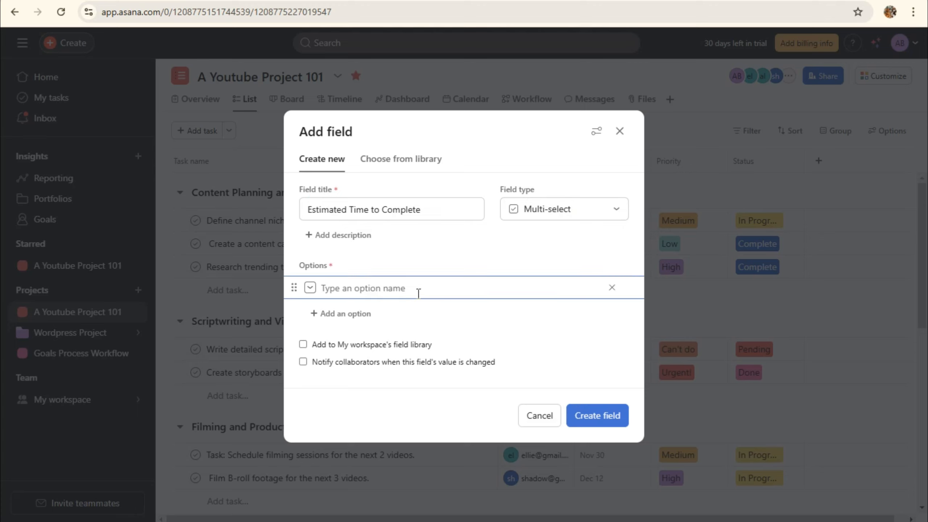
text(4-5-6)
click(345, 314)
click(351, 280)
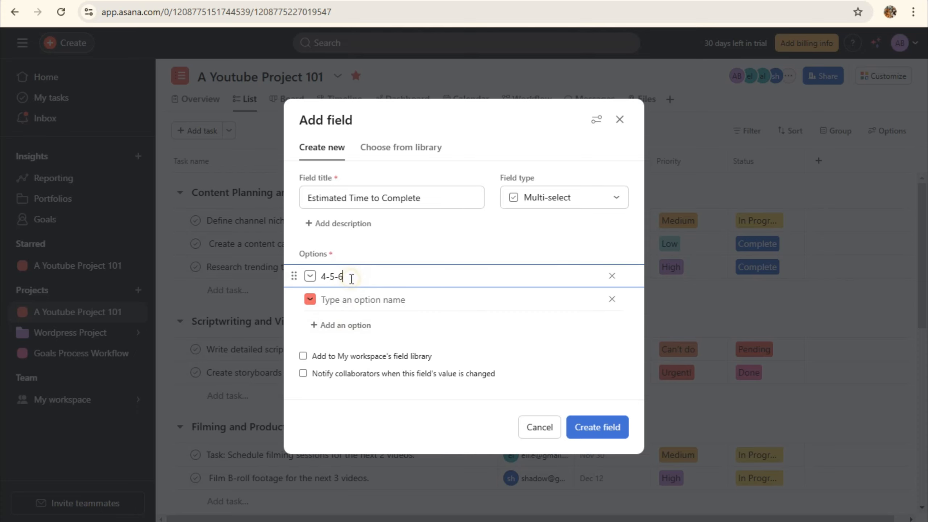
key(BackSpace)
key(BackSpace)
key(BackSpace)
key(BackSpace)
click(350, 297)
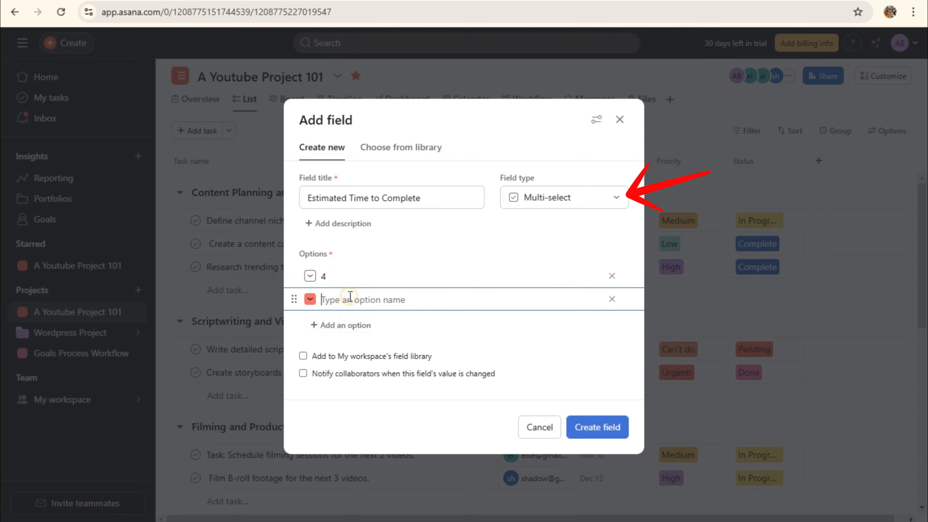
text(5)
click(355, 325)
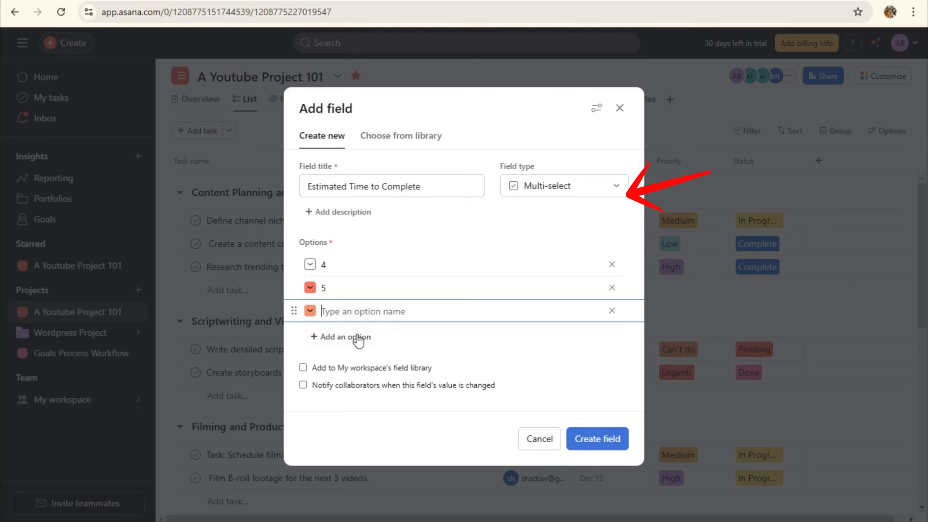
text(6)
click(357, 340)
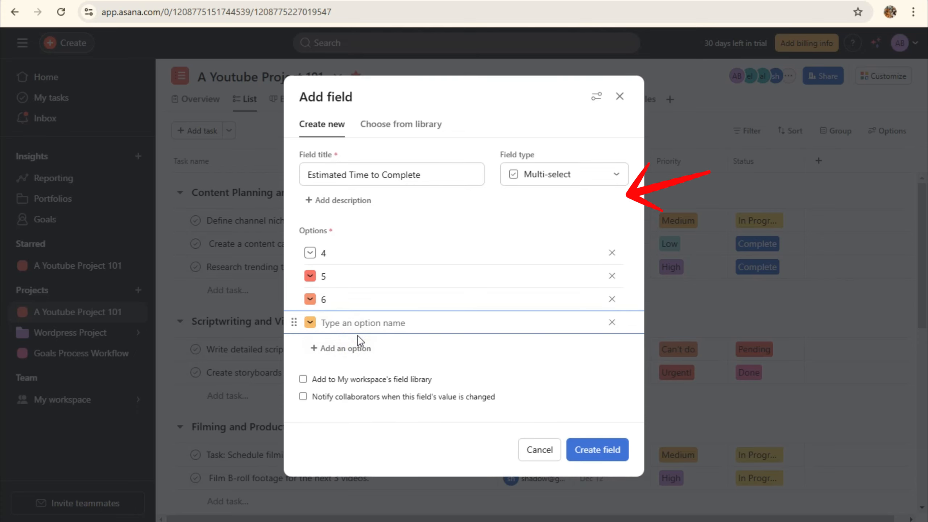
text(7)
click(361, 351)
text(8)
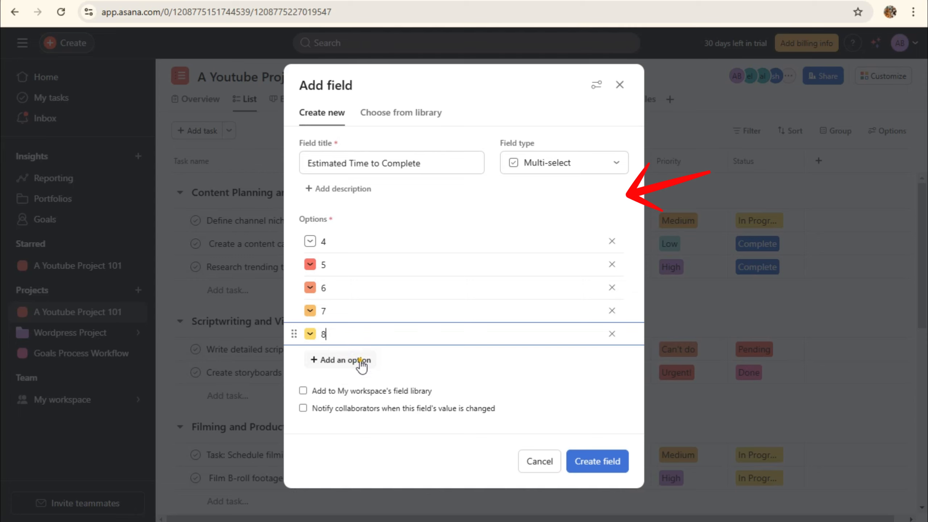
click(360, 360)
text(9)
click(362, 371)
text(10)
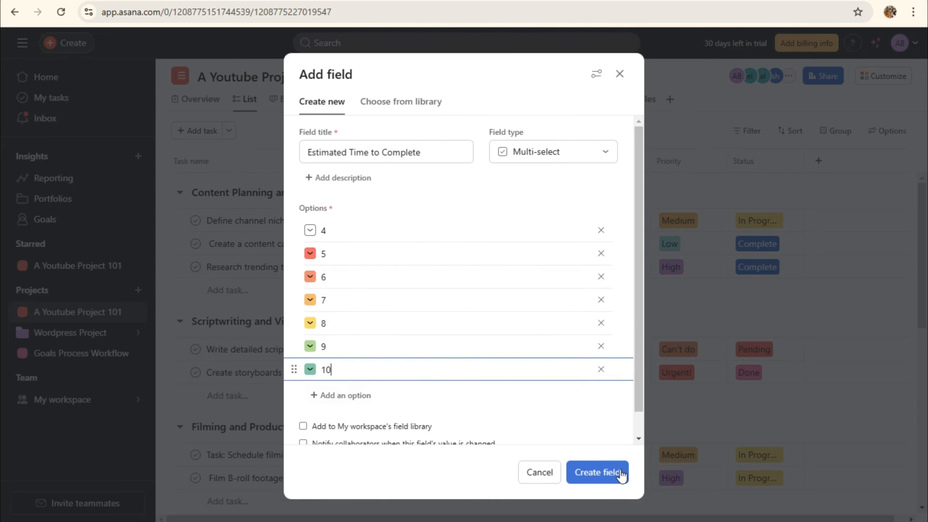
click(621, 473)
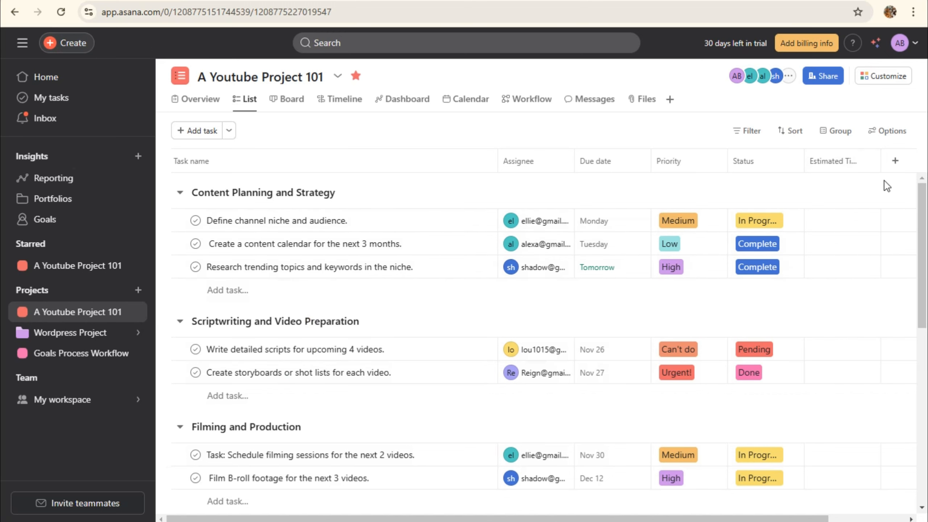
Tick estimates: 5 for Define channel niche, 7 for content calendar, 4 and 5 for research
click(826, 220)
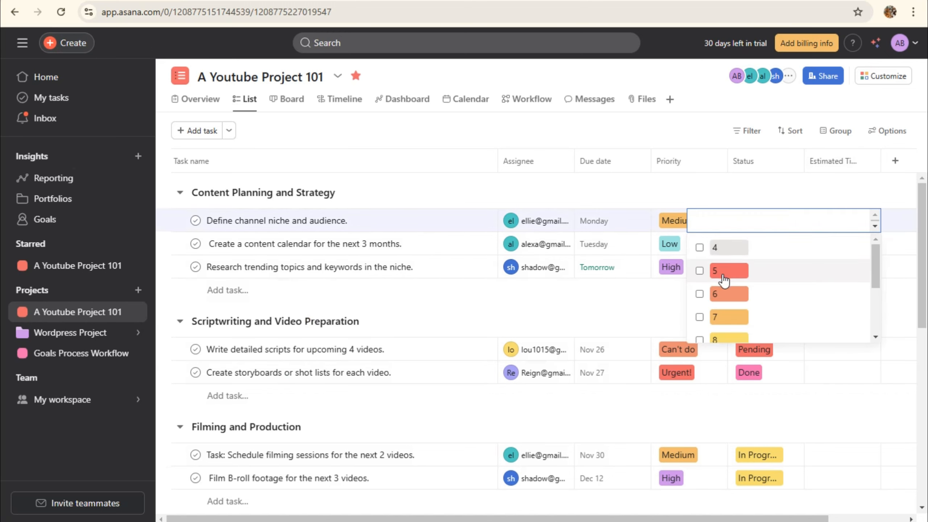
click(700, 271)
click(709, 292)
click(750, 182)
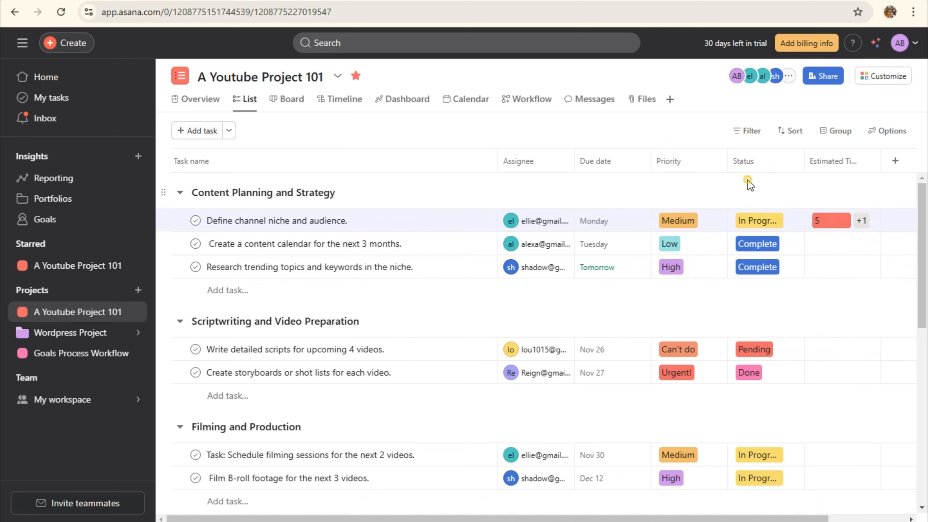
click(828, 253)
click(705, 342)
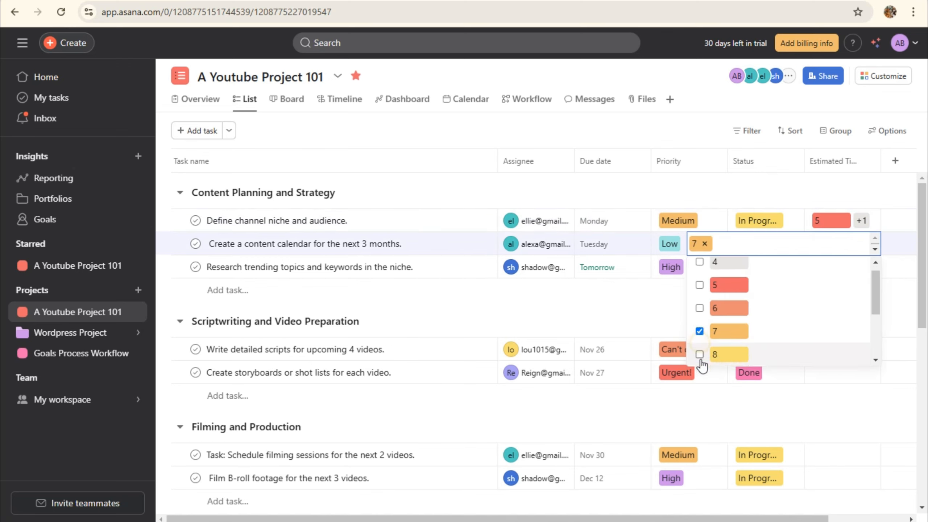
click(701, 363)
click(768, 181)
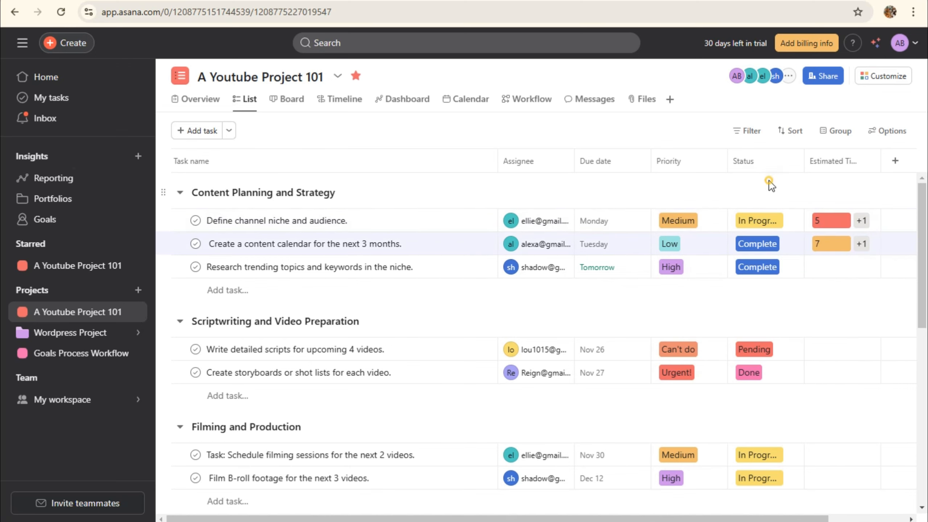
click(825, 272)
click(708, 295)
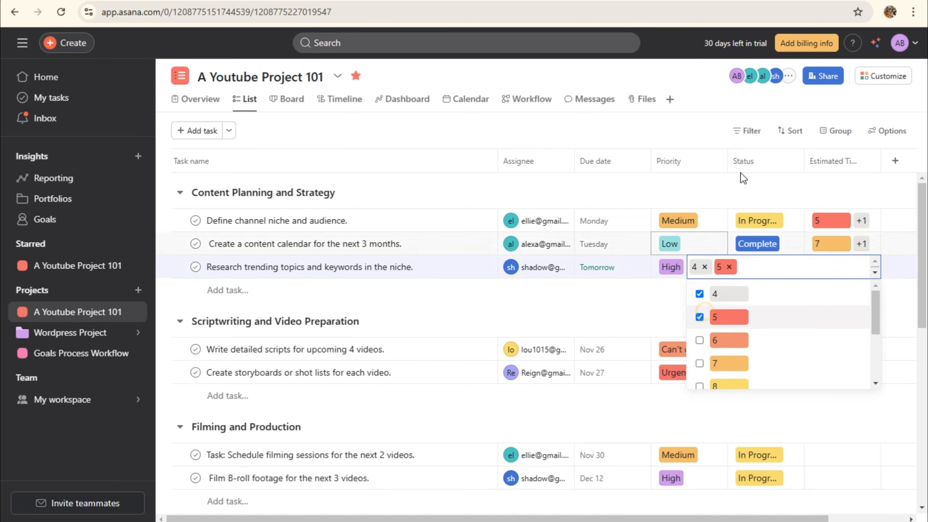
click(740, 179)
scroll(838, 220, down, 3)
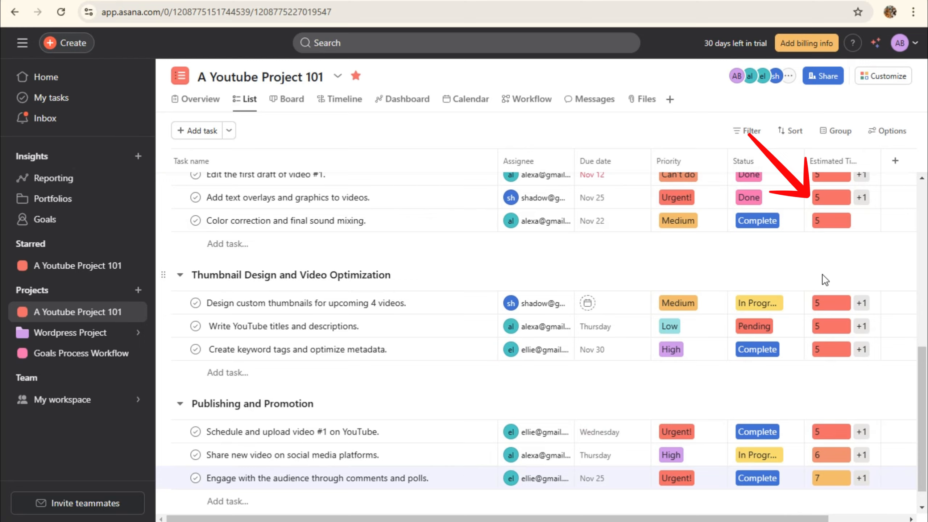
scroll(825, 280, up, 10)
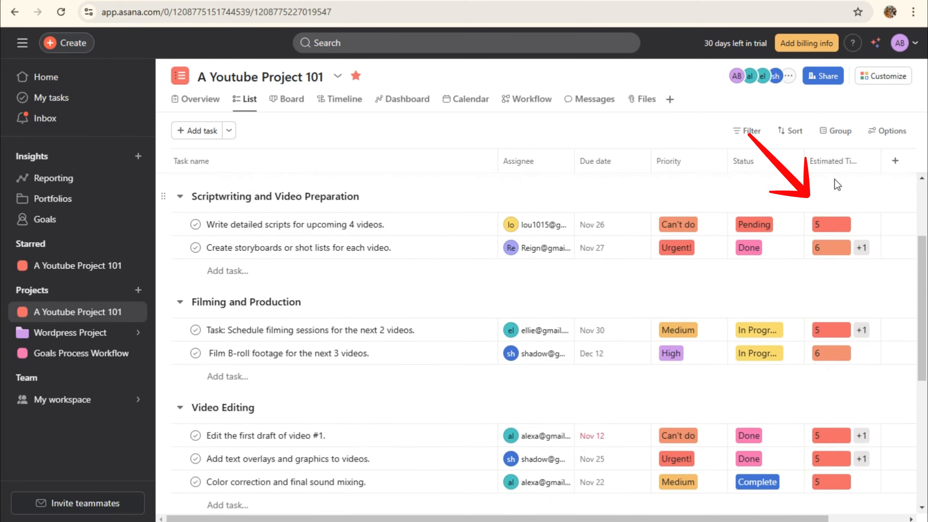
scroll(853, 289, down, 10)
scroll(853, 288, up, 10)
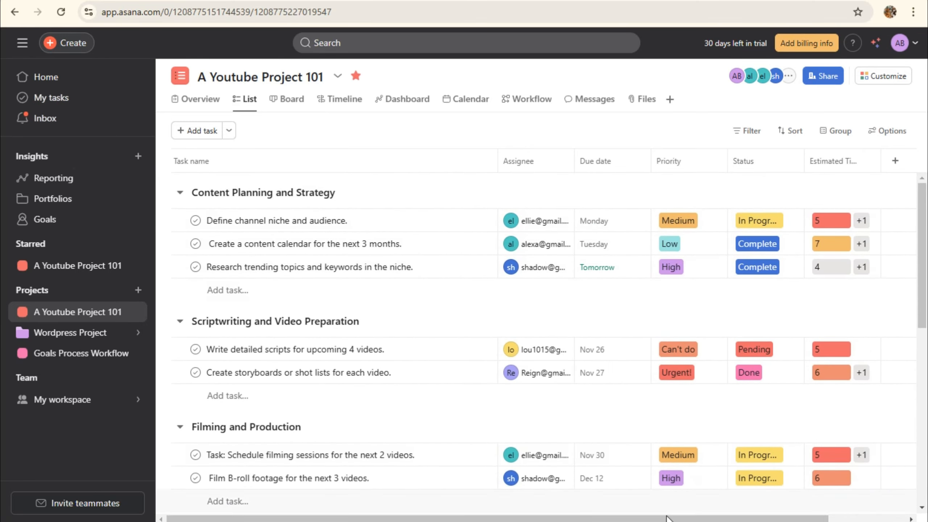
scroll(843, 242, right, 3)
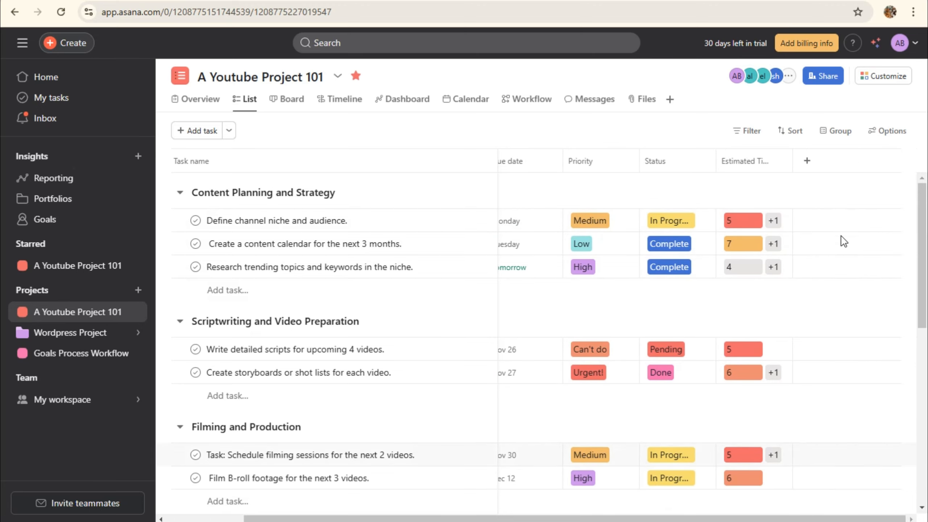
Browse more field types and the workspace field library, then choose Text for the new field
click(808, 162)
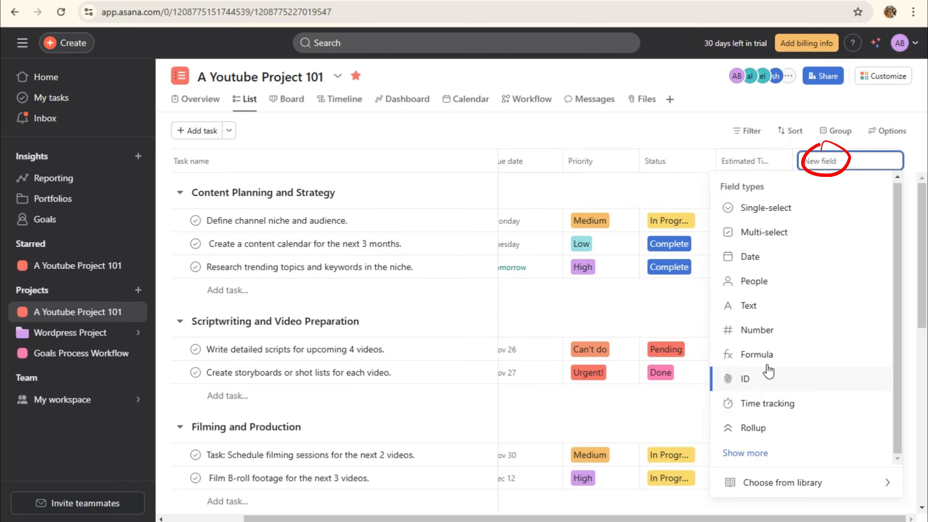
click(756, 452)
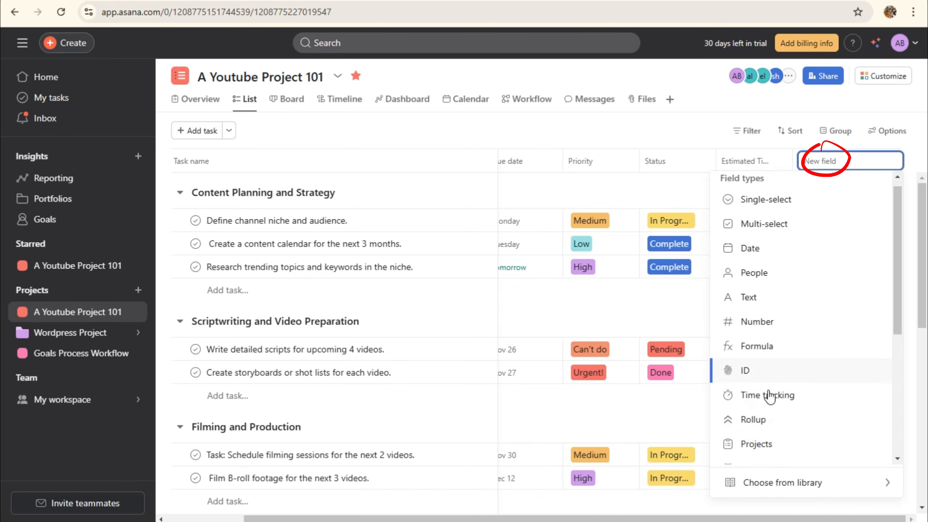
scroll(766, 365, down, 2)
scroll(767, 401, down, 3)
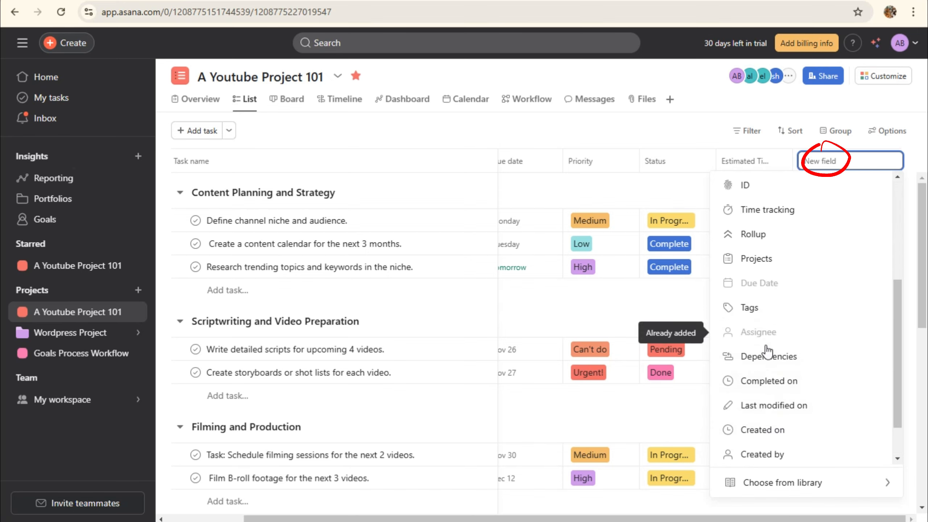
scroll(767, 357, down, 2)
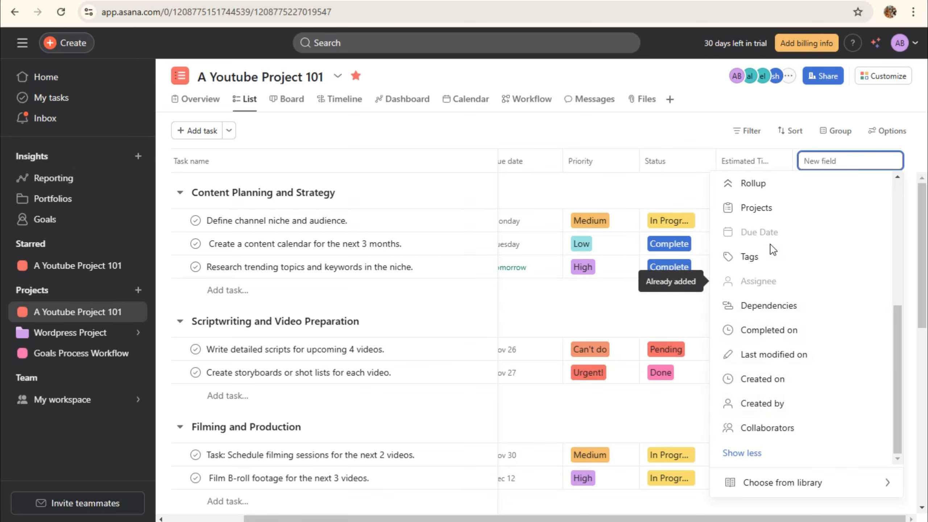
click(840, 482)
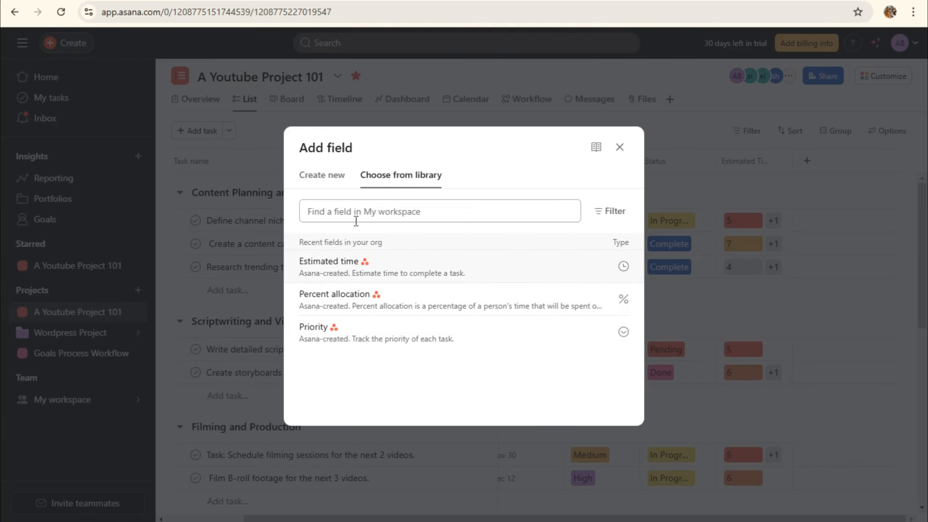
click(469, 216)
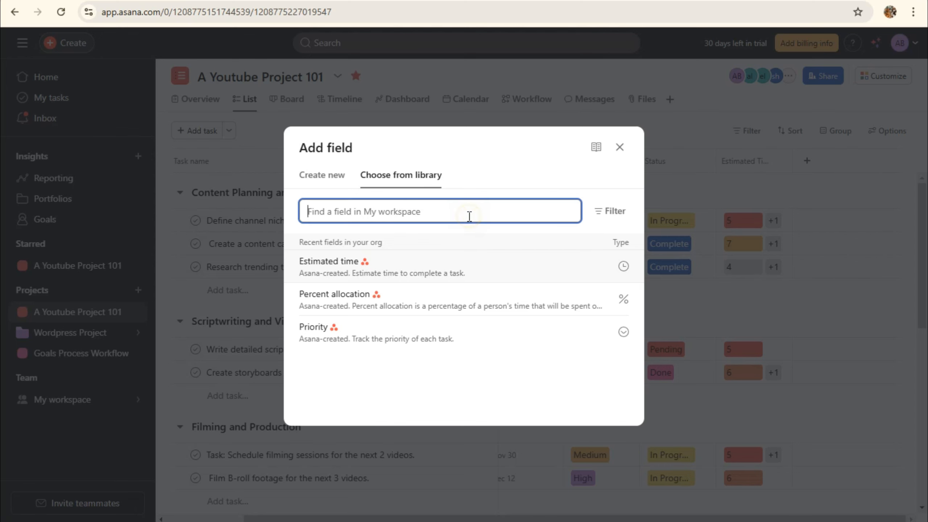
click(321, 179)
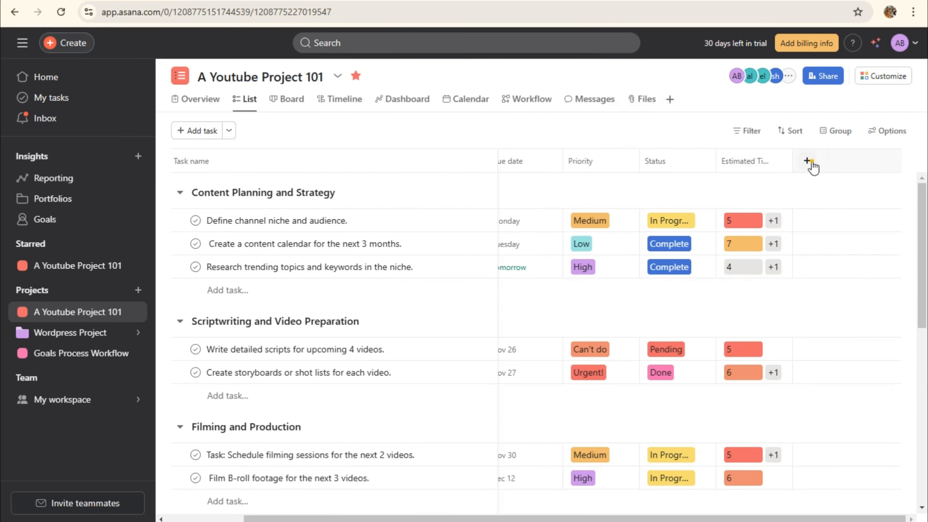
click(808, 162)
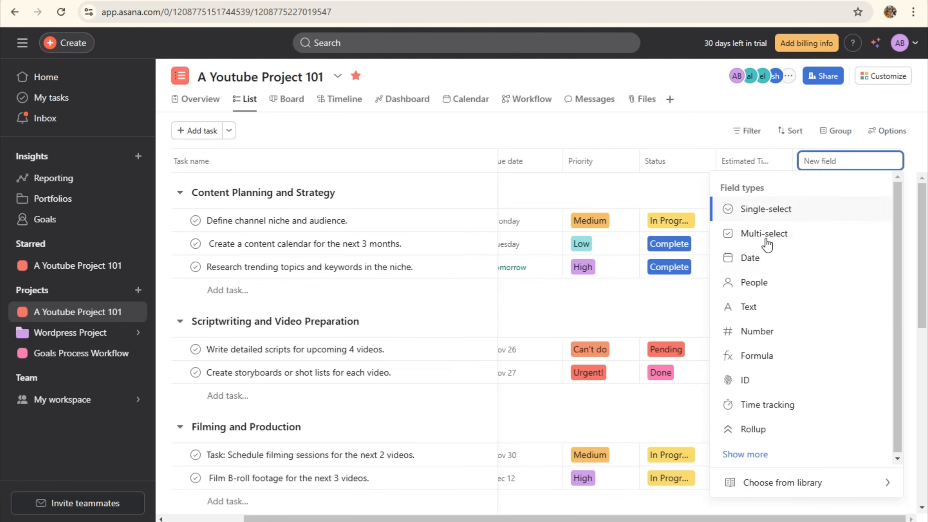
click(749, 306)
Create a Text custom field titled 'Link' and add it as a new list column
click(345, 258)
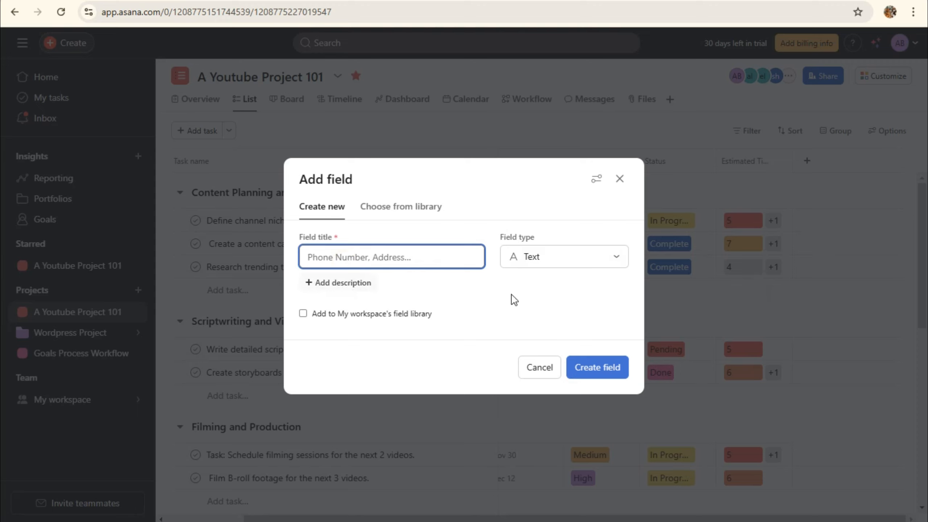
click(362, 284)
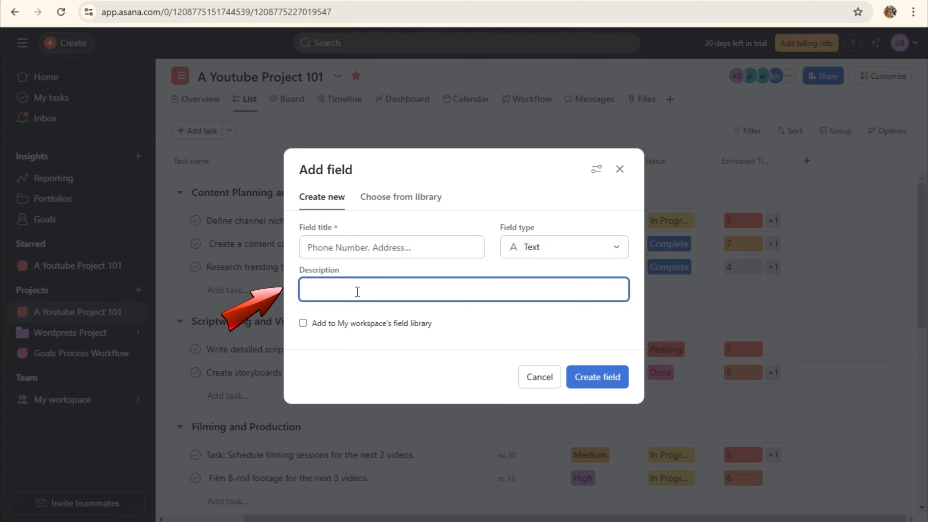
click(360, 246)
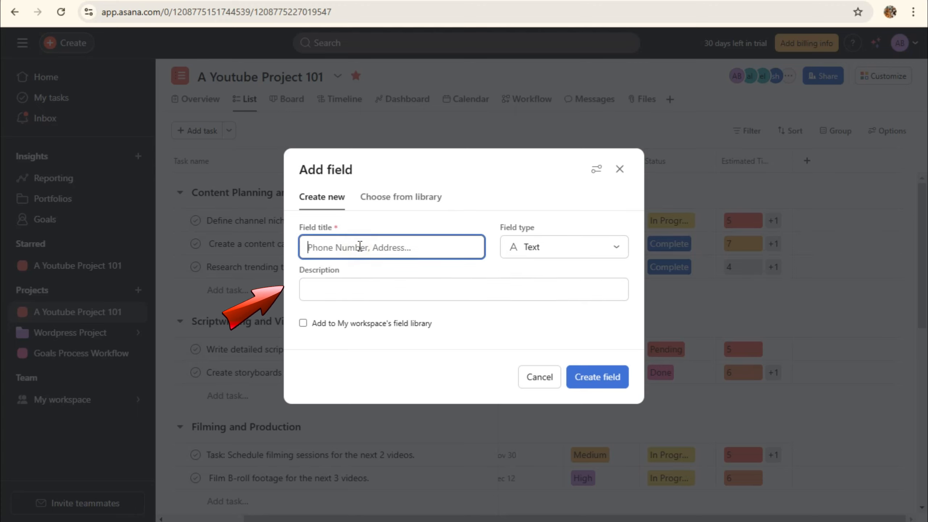
text(Limea)
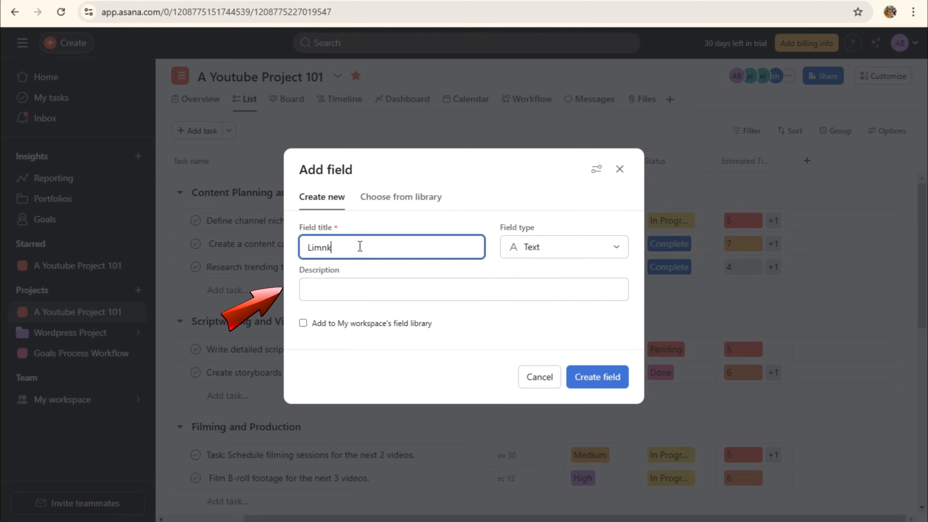
key(BackSpace)
key(BackSpace)
key(BackSpace)
text(mk)
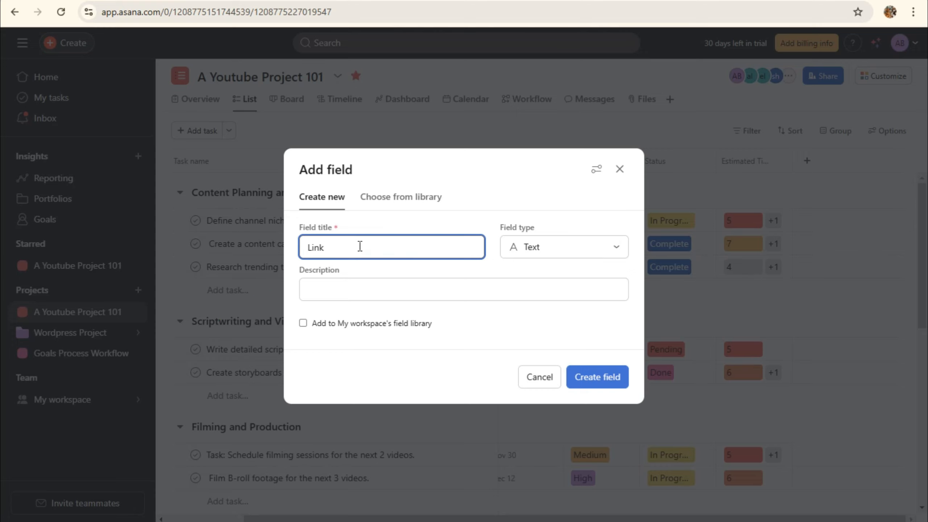
click(598, 377)
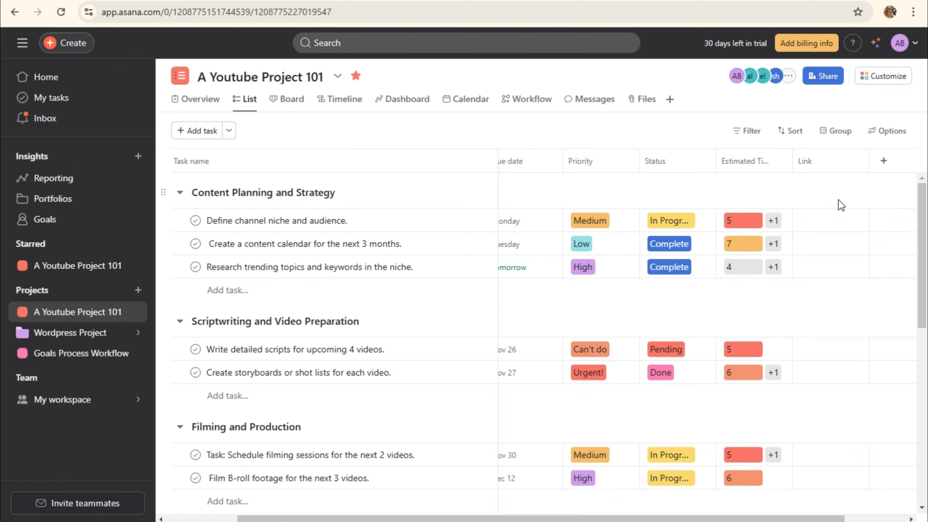
Try entering a link for the Define channel niche task, then dismiss the paste options
click(827, 221)
right_click(738, 221)
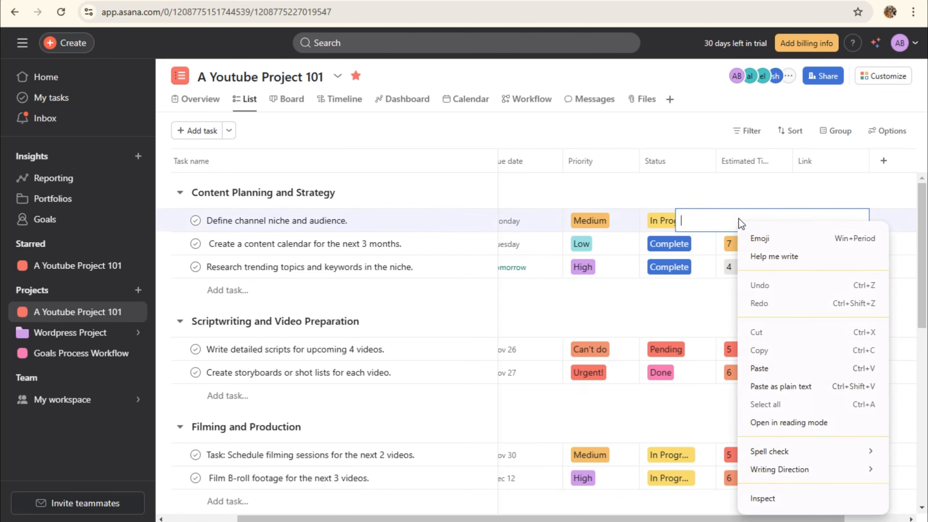
click(705, 125)
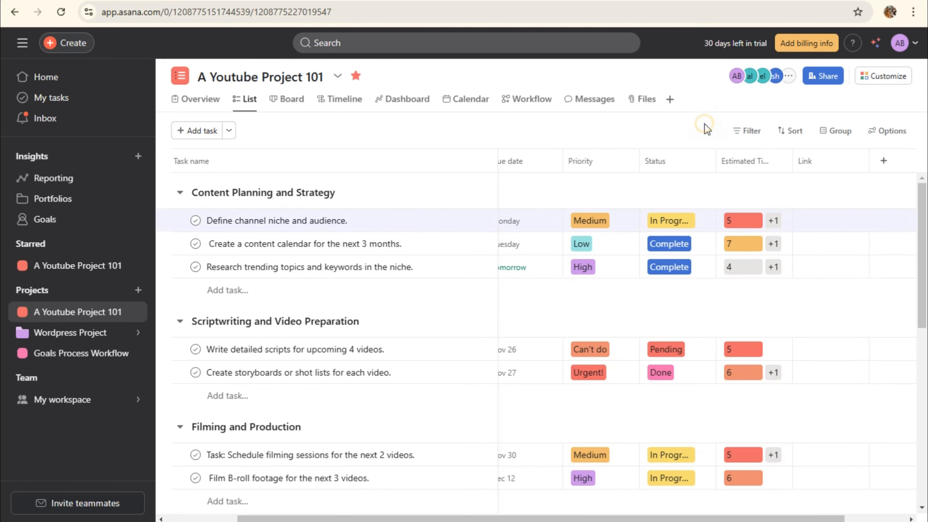
Add a Tags column from the extra field types, then cancel a second new field
click(882, 160)
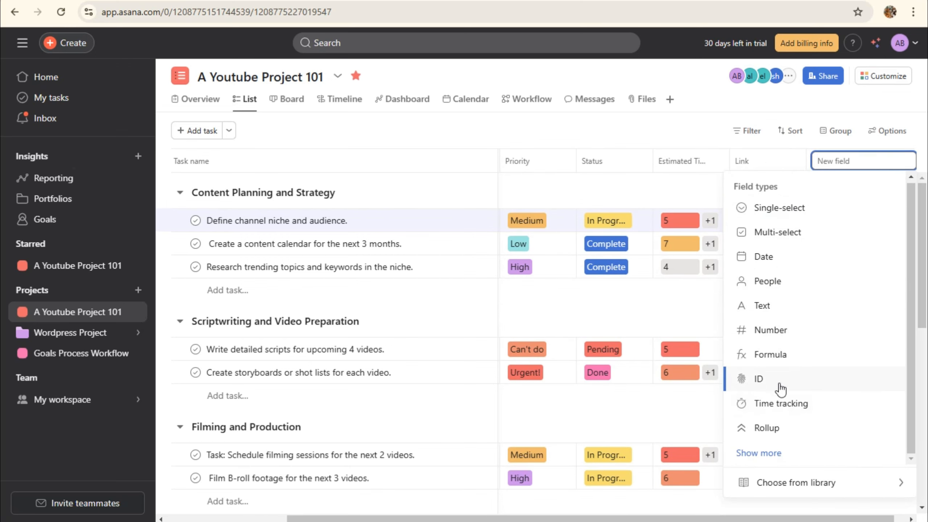
click(783, 452)
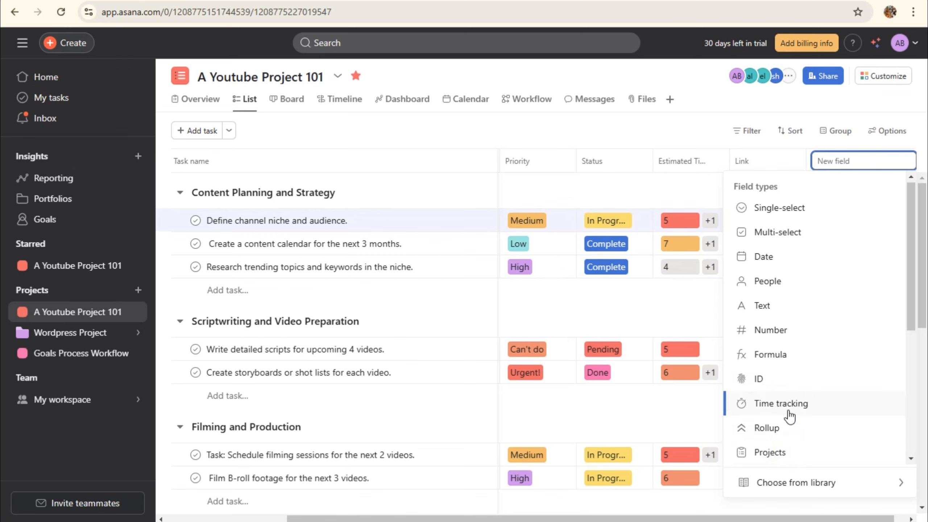
scroll(798, 453, down, 5)
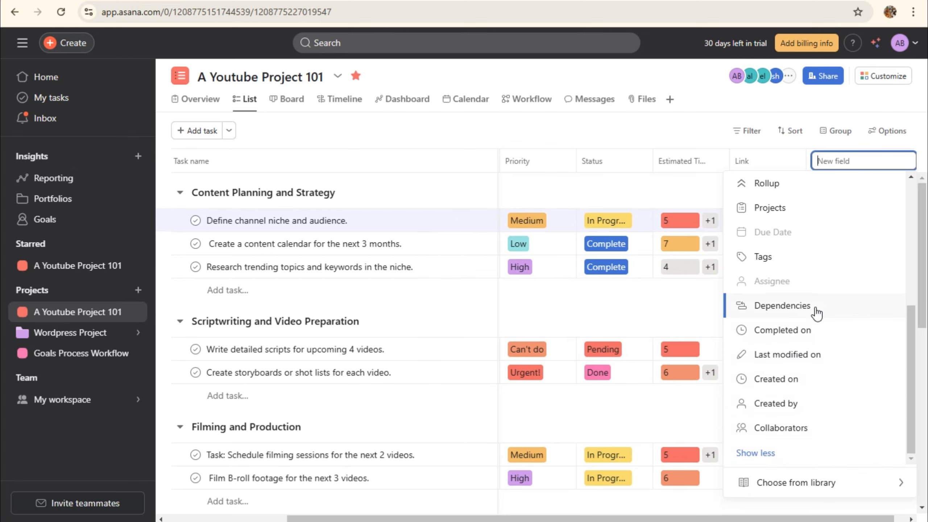
click(809, 259)
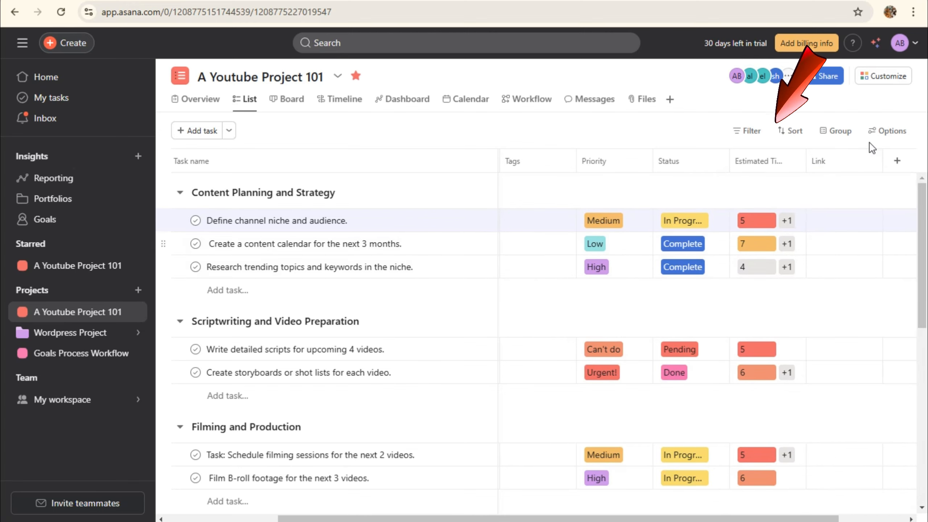
click(897, 161)
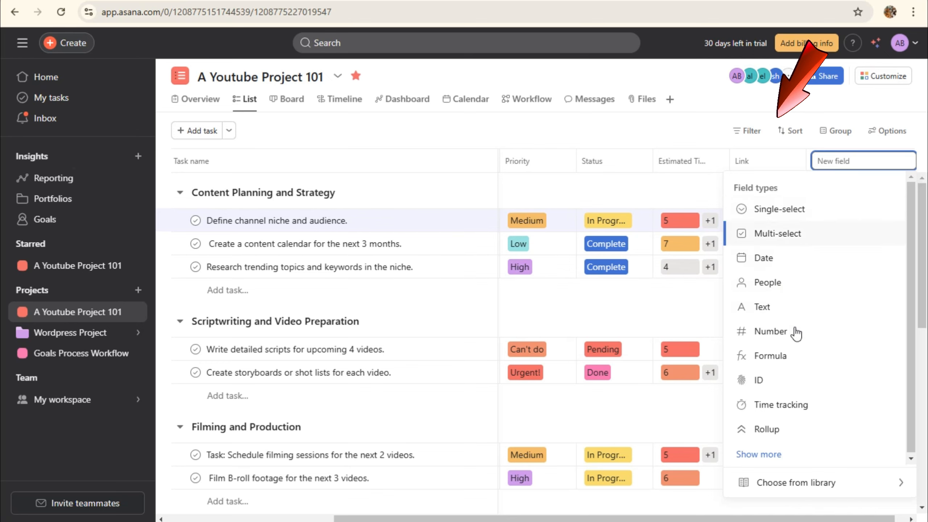
click(715, 108)
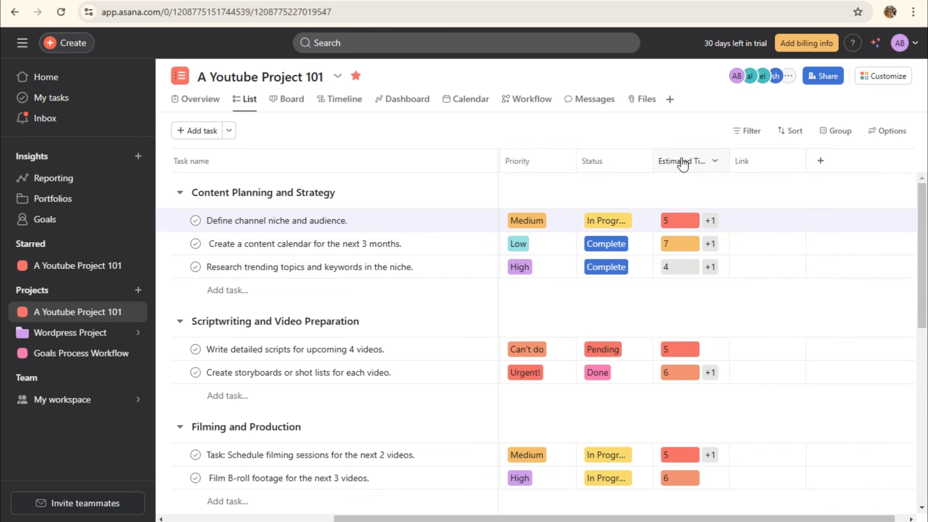
Try the Incomplete tasks and Completed tasks quick filters, removing each again
click(738, 131)
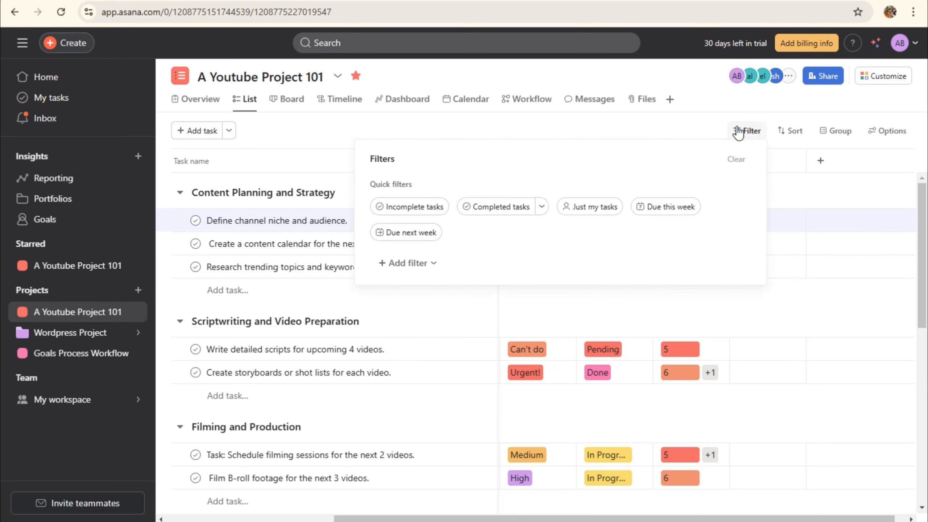
click(433, 208)
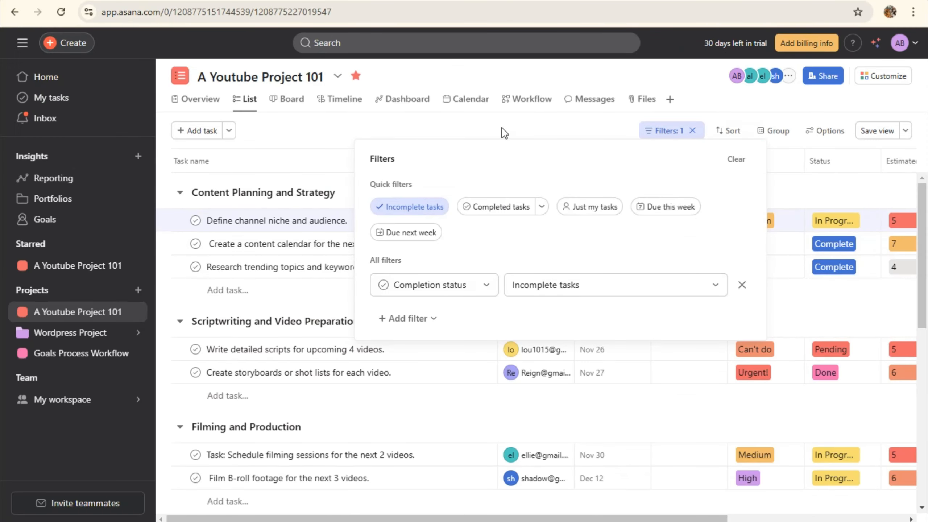
click(429, 207)
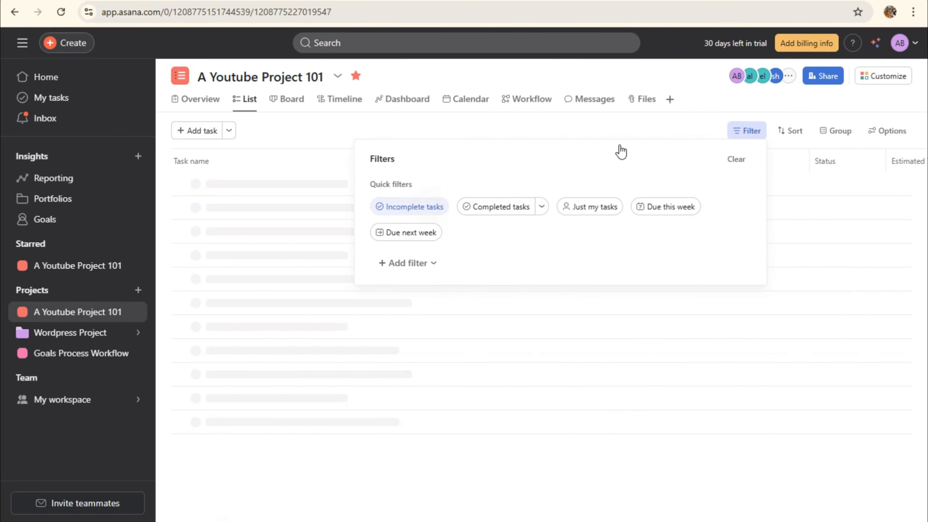
click(490, 211)
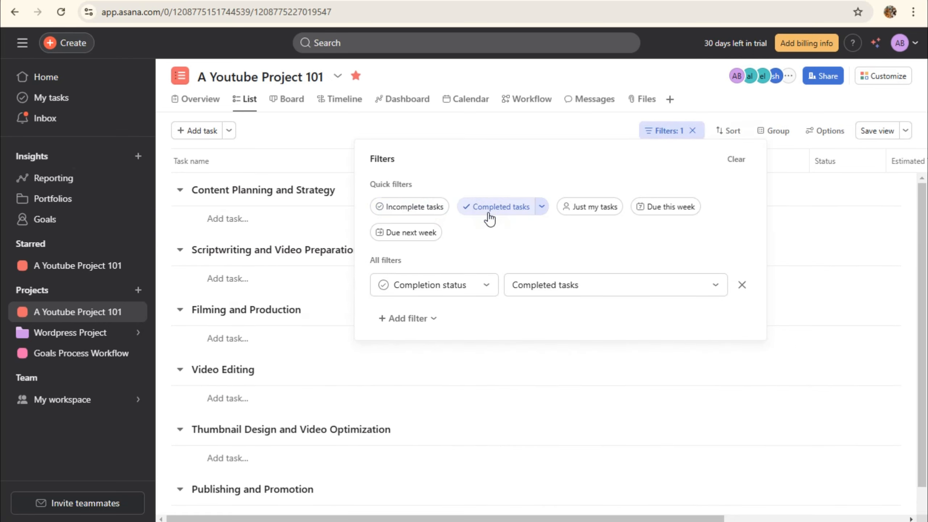
click(742, 285)
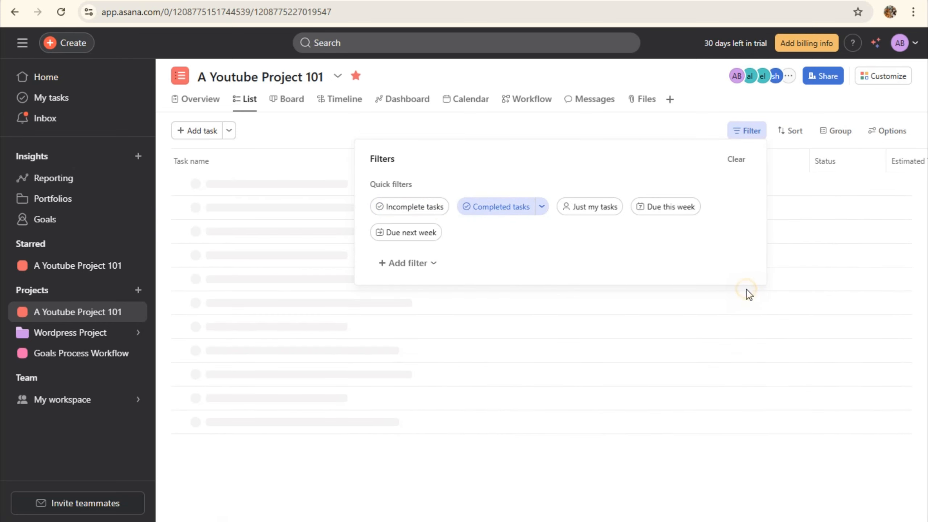
click(332, 153)
scroll(761, 166, right, 5)
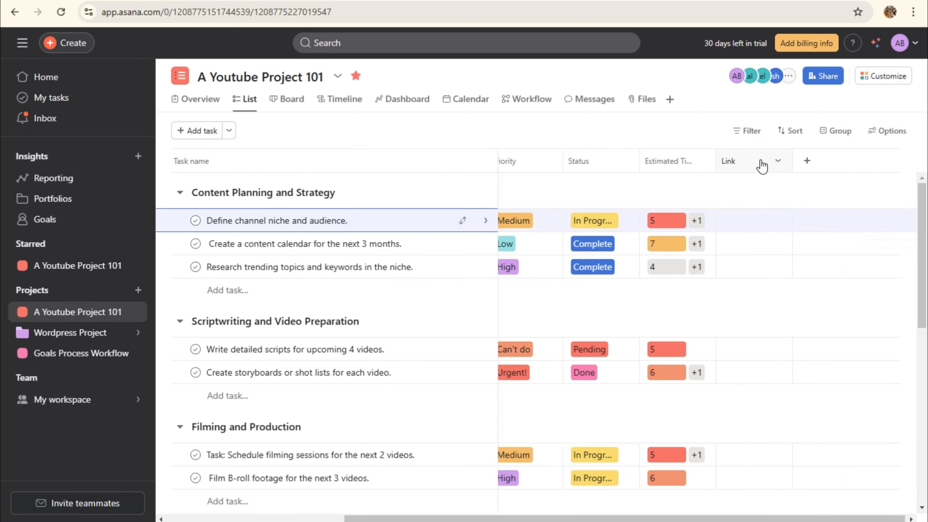
click(747, 132)
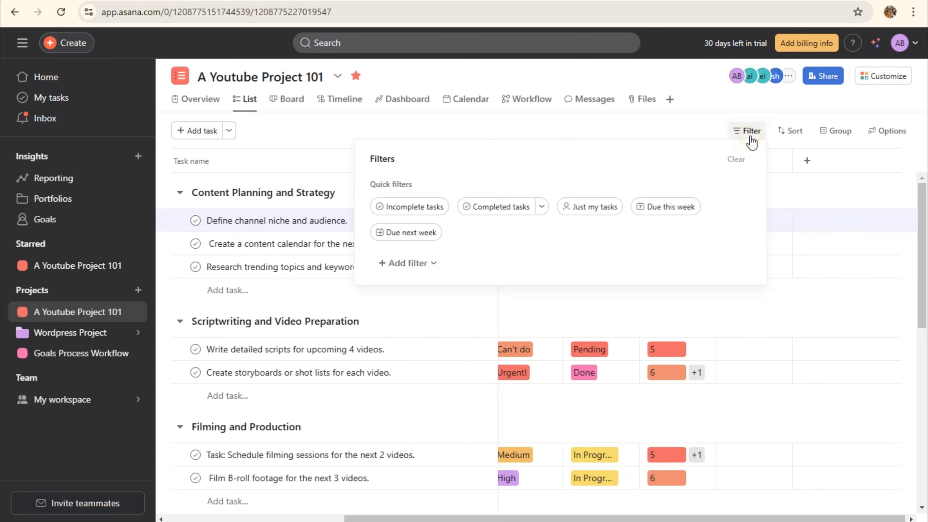
click(481, 212)
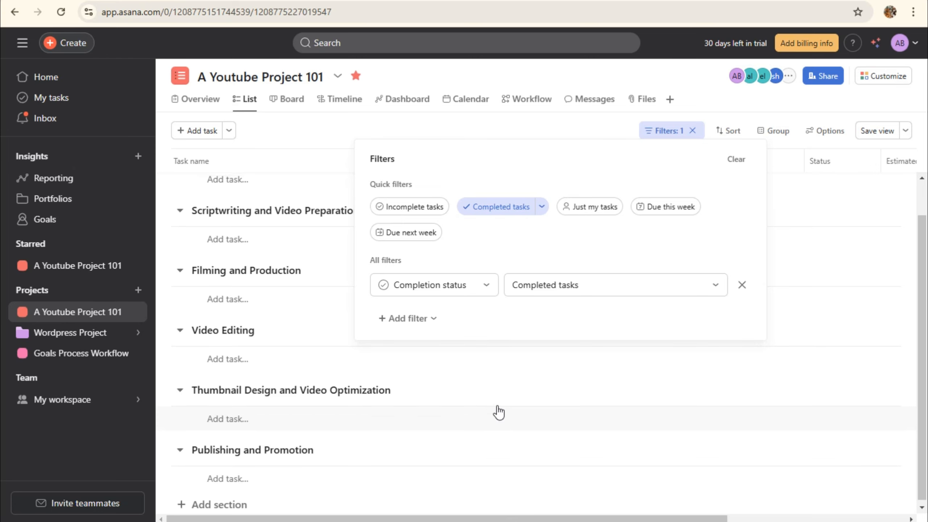
click(742, 286)
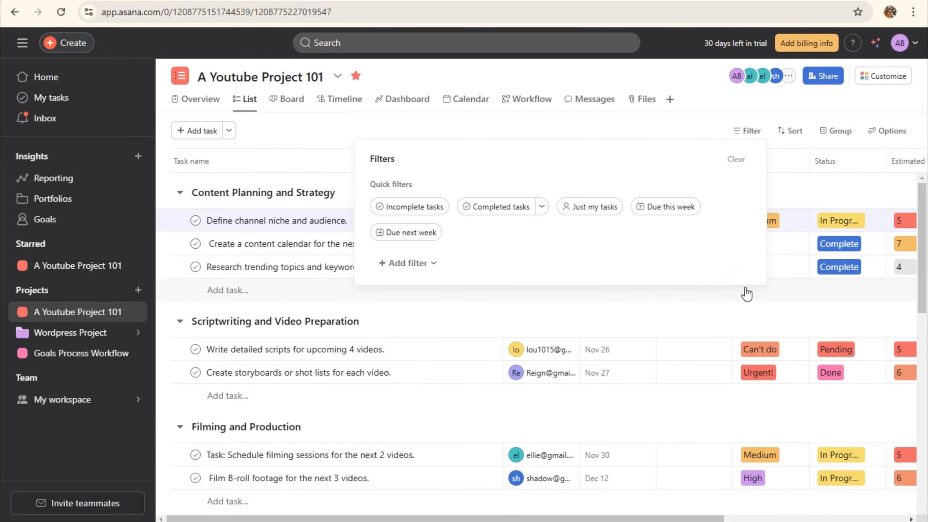
click(750, 131)
Try the Assigned to me and Due this week filters, then keep only Incomplete tasks
click(751, 132)
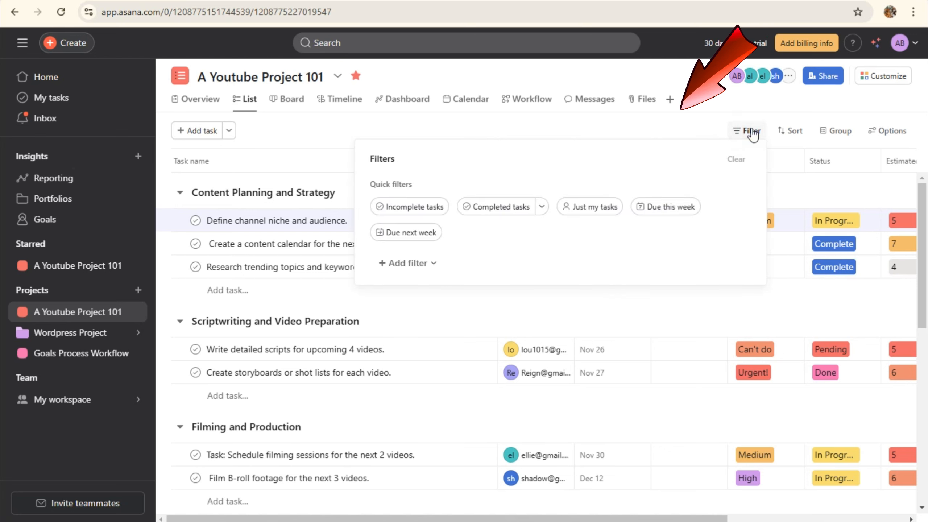
click(588, 207)
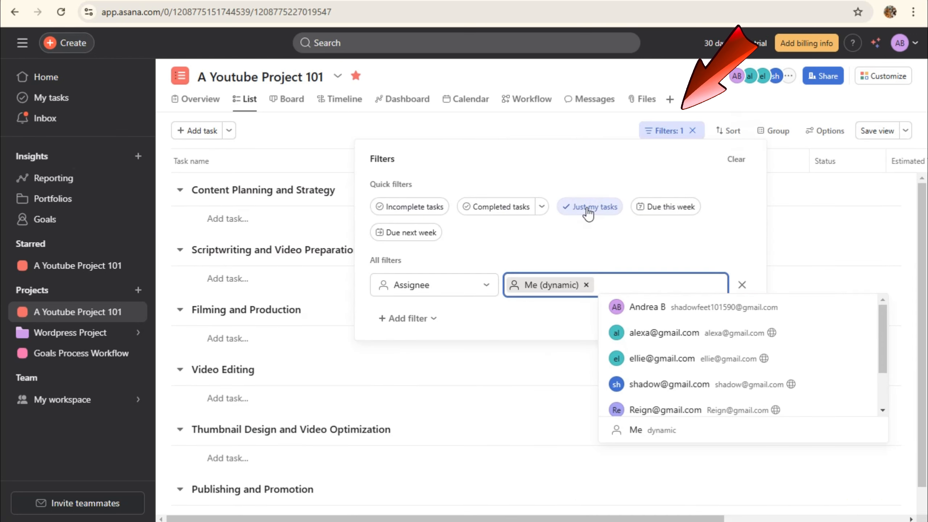
click(589, 207)
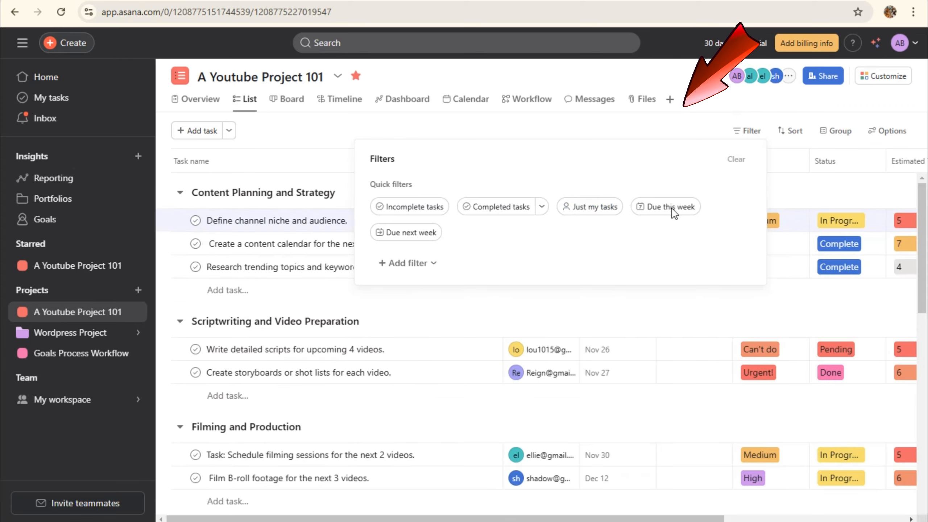
click(680, 205)
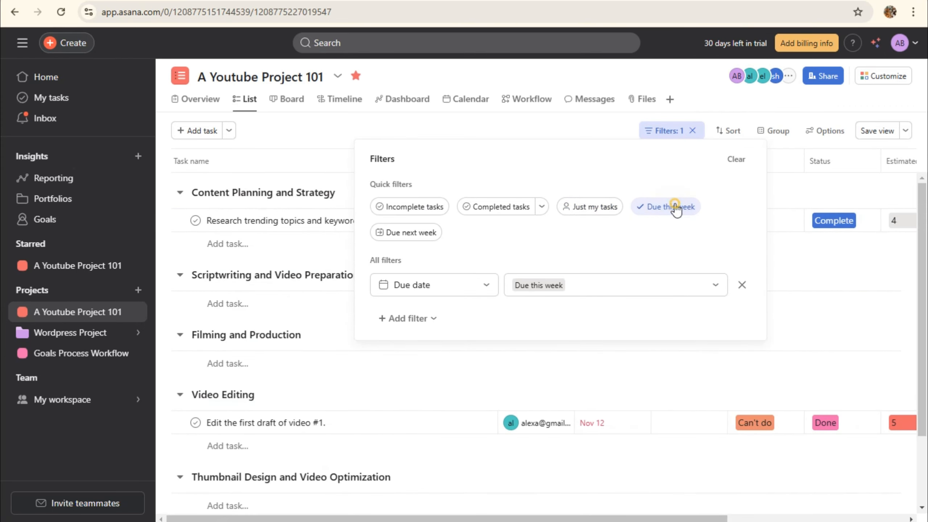
click(676, 208)
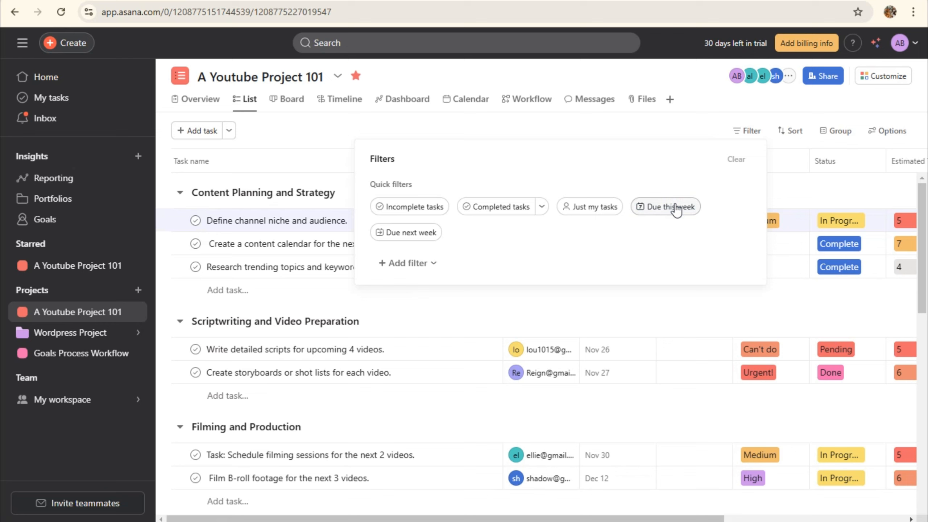
click(392, 208)
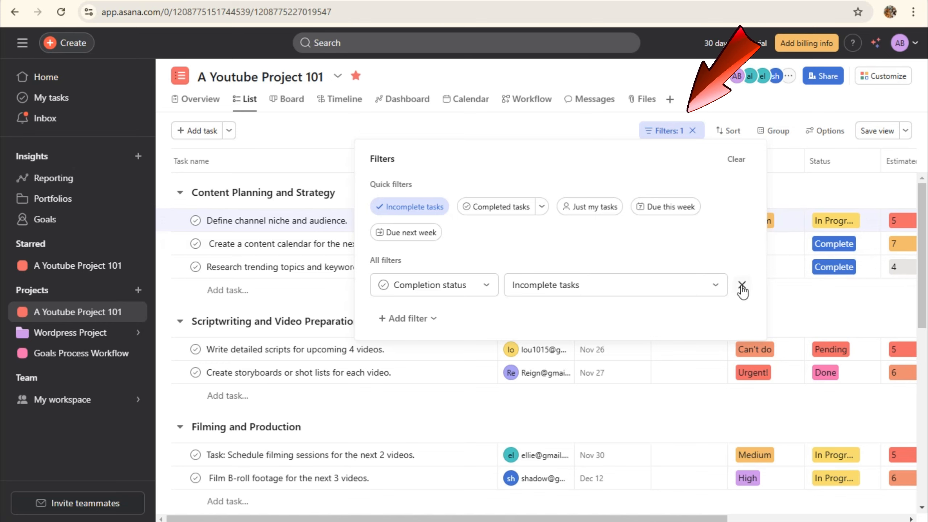
click(318, 174)
Sort the task list by due date, review it, then clear that sort
click(731, 133)
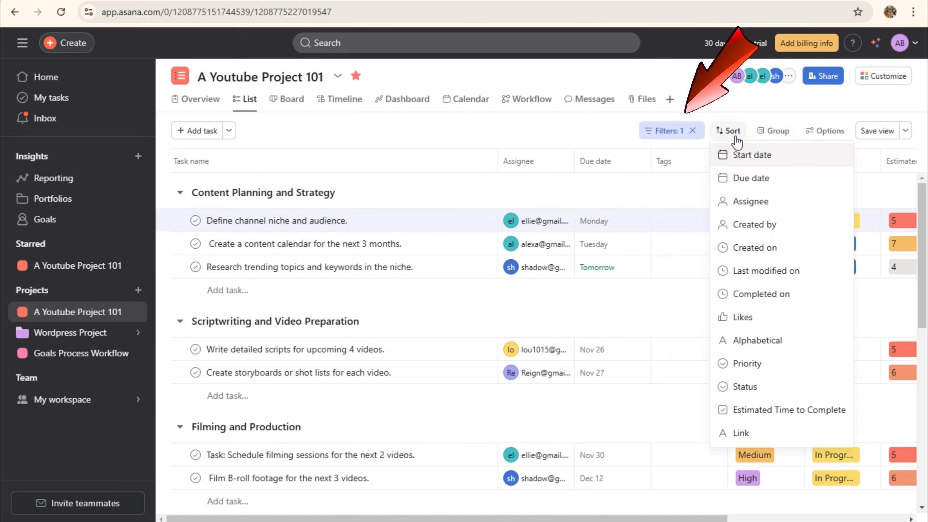
click(729, 131)
click(729, 132)
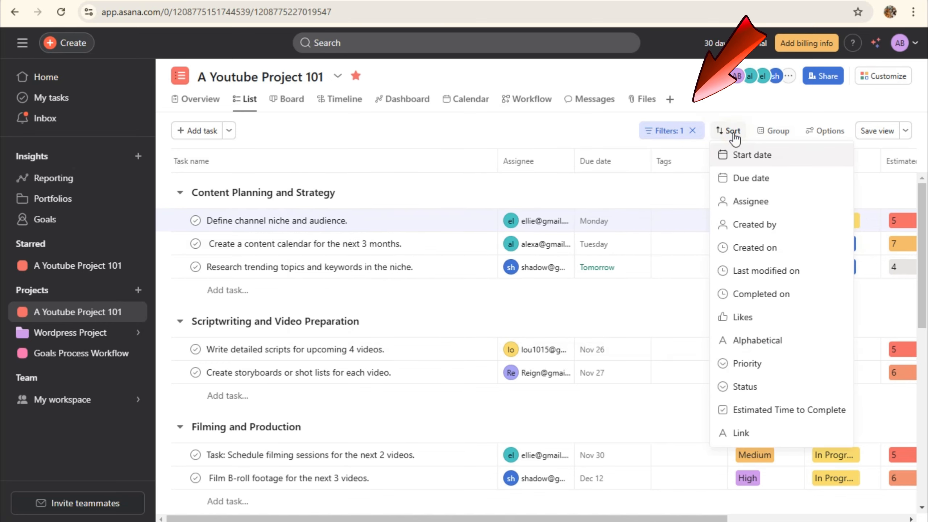
click(751, 178)
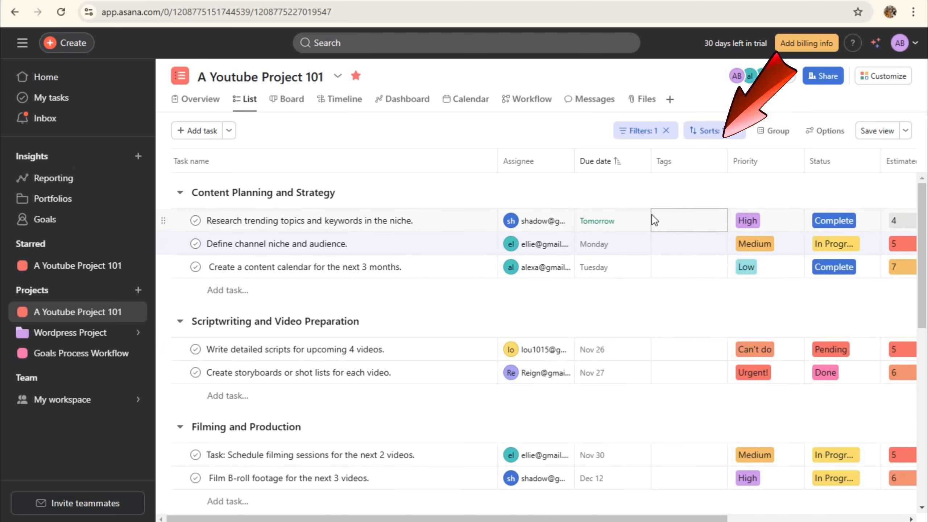
scroll(660, 422, down, 1)
scroll(661, 424, down, 10)
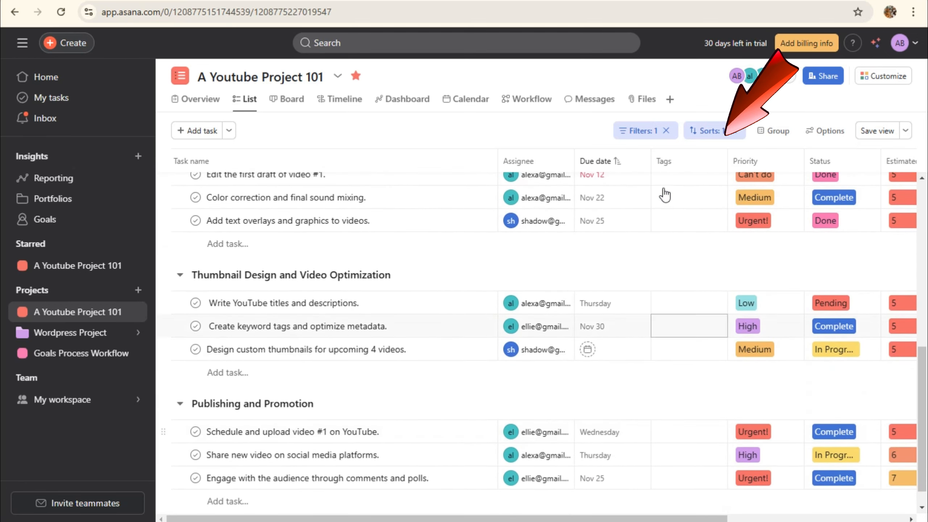
click(734, 130)
Sort the tasks by assignee, review the sort settings, then remove the assignee sort
click(729, 131)
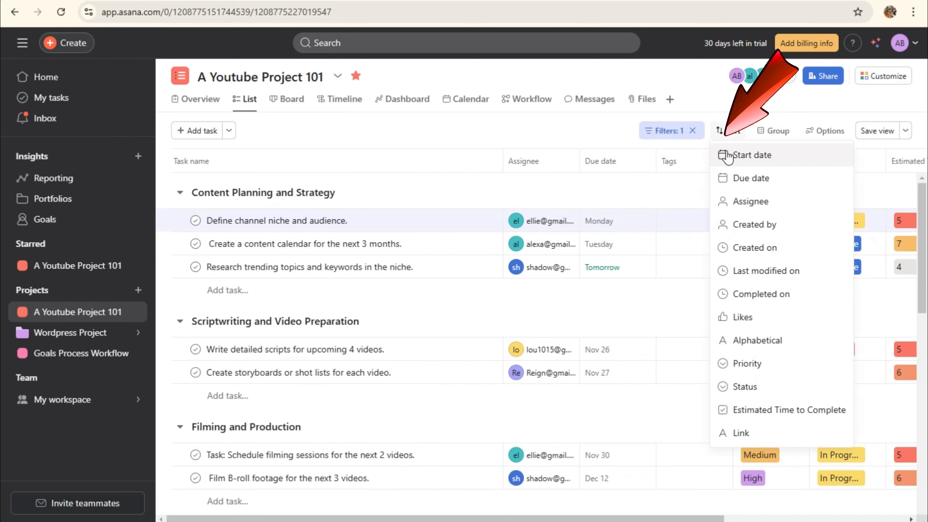
click(743, 201)
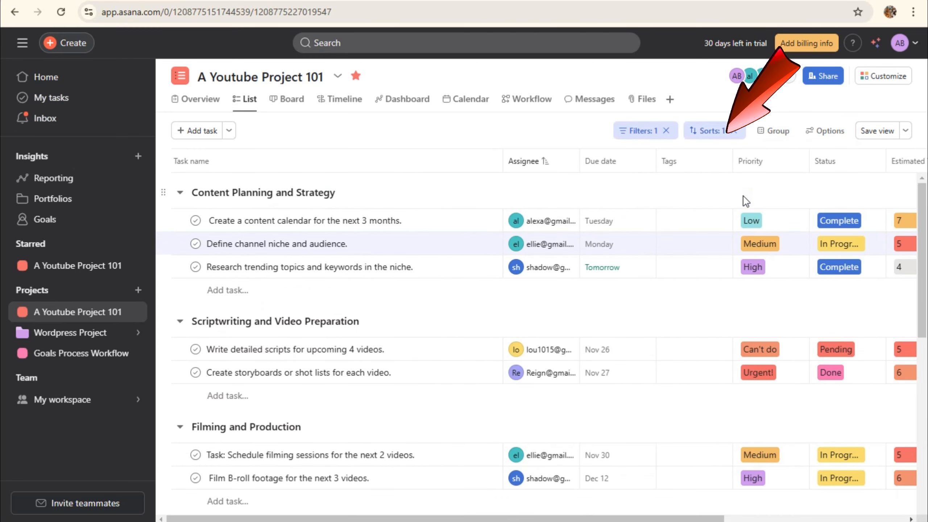
click(710, 135)
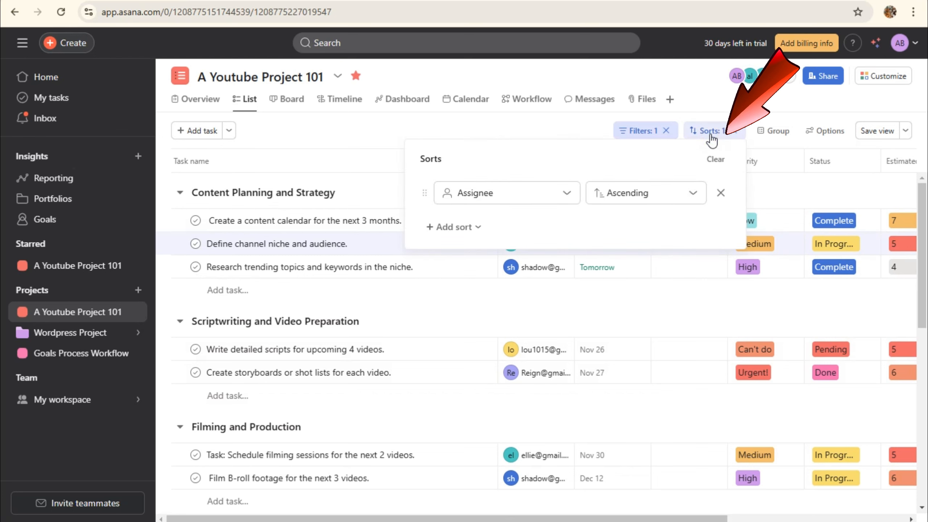
click(710, 135)
click(710, 138)
click(727, 136)
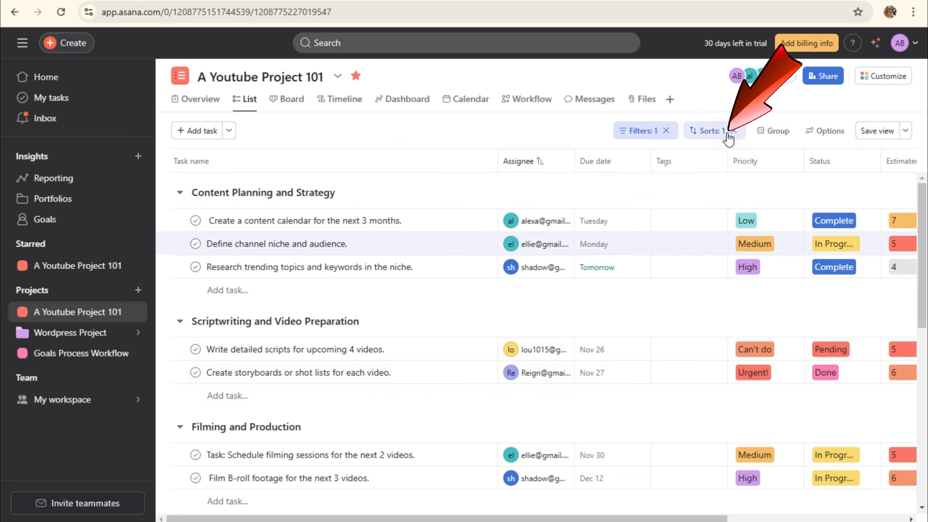
click(733, 131)
Sort by Priority, then by Estimated Time to Complete, and clear all sorts and filters
click(732, 136)
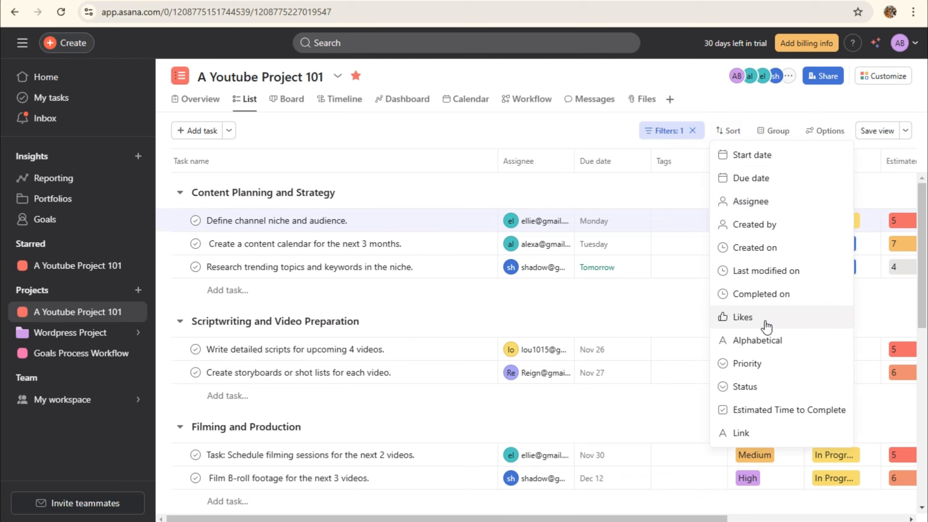
click(755, 367)
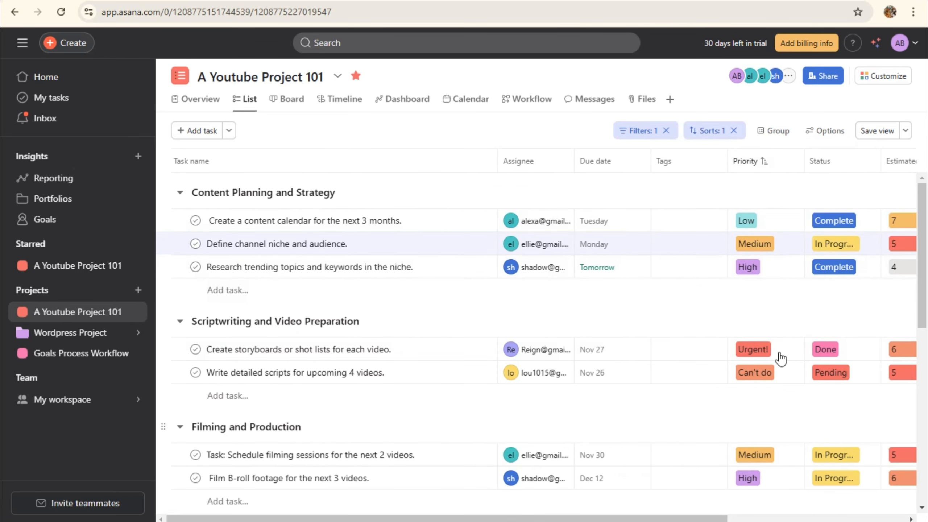
click(733, 130)
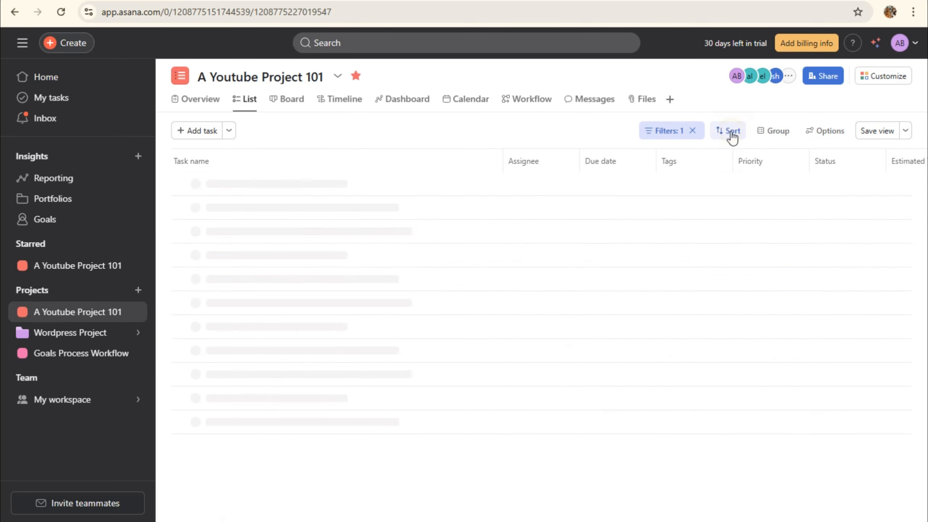
click(727, 132)
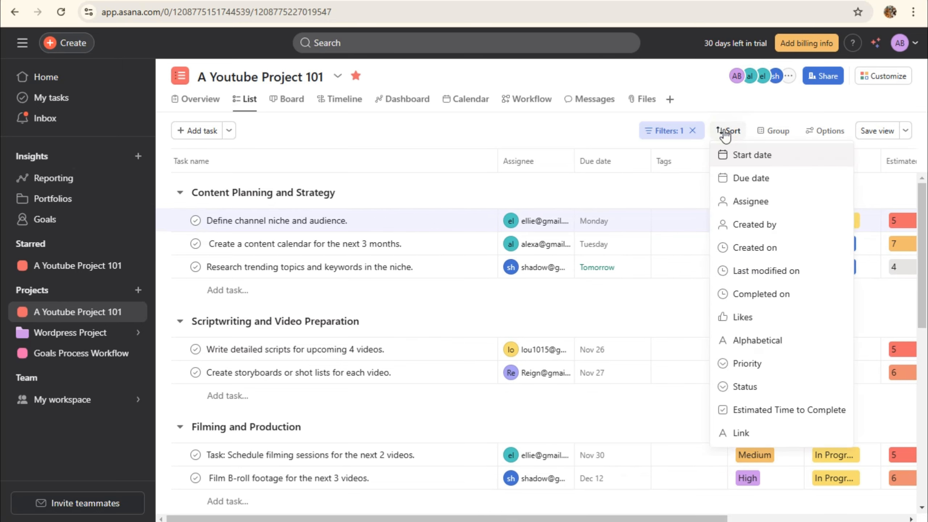
click(787, 410)
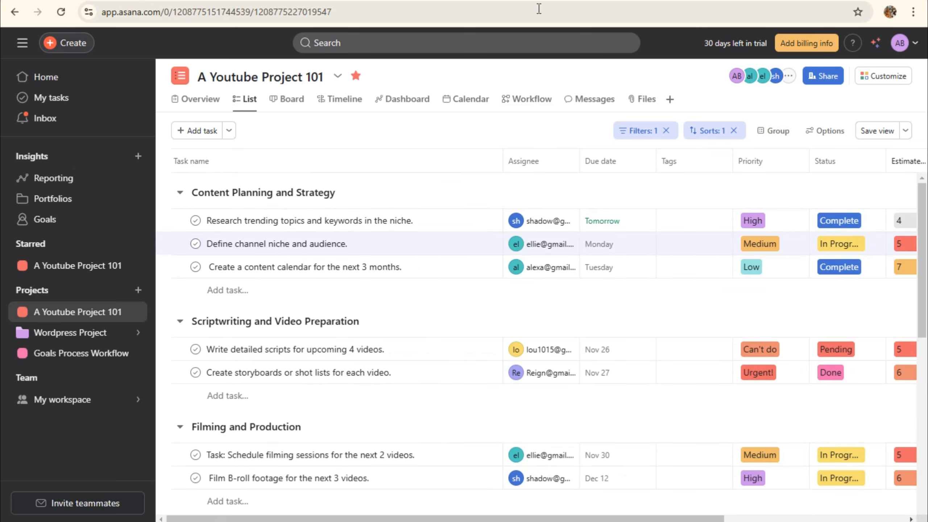
drag(608, 518, 682, 518)
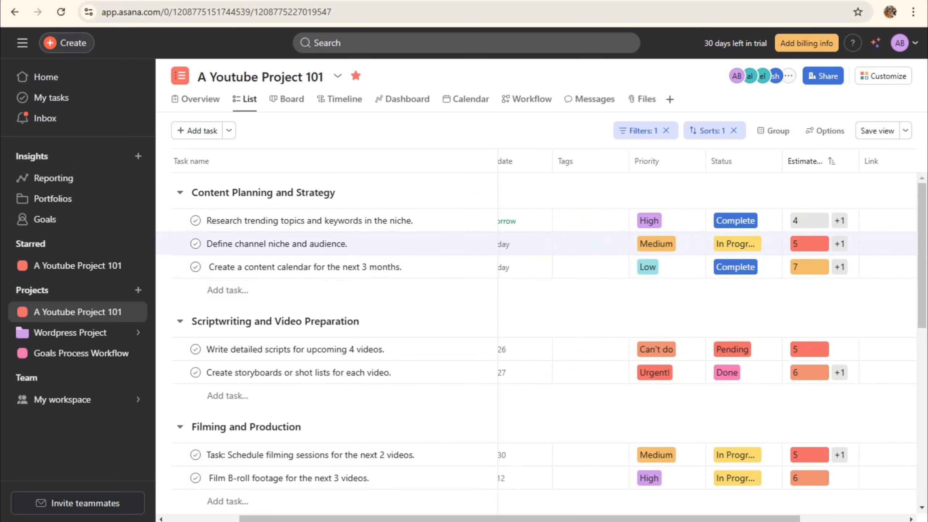
click(733, 131)
click(688, 132)
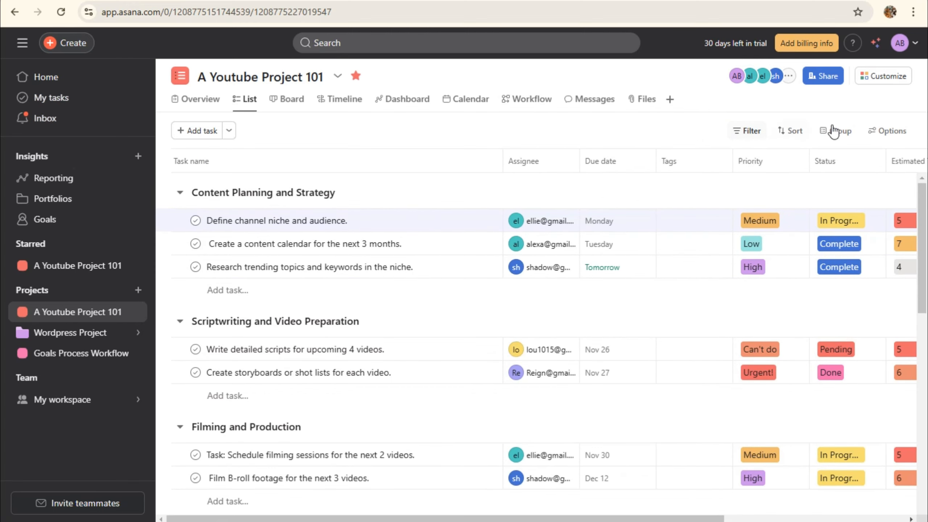
Group the task list by Assignee with Due date as a subgroup
click(833, 131)
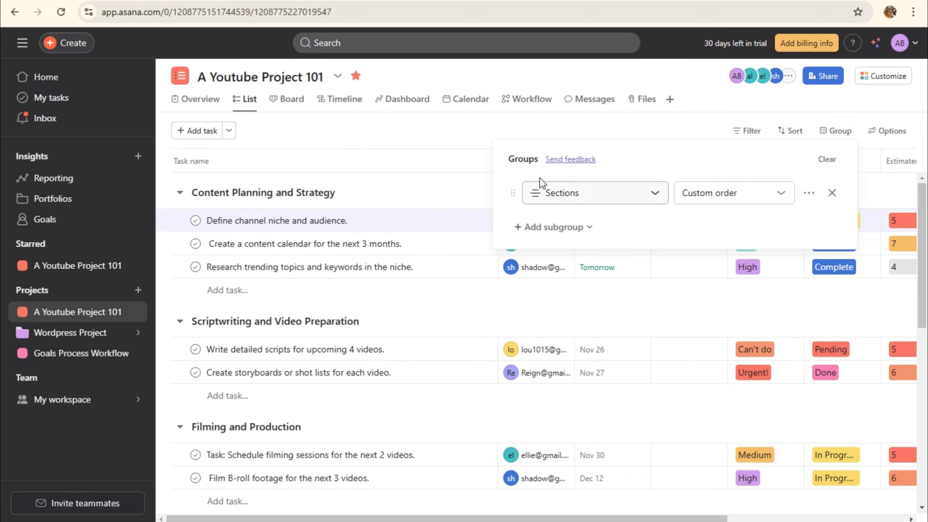
click(655, 194)
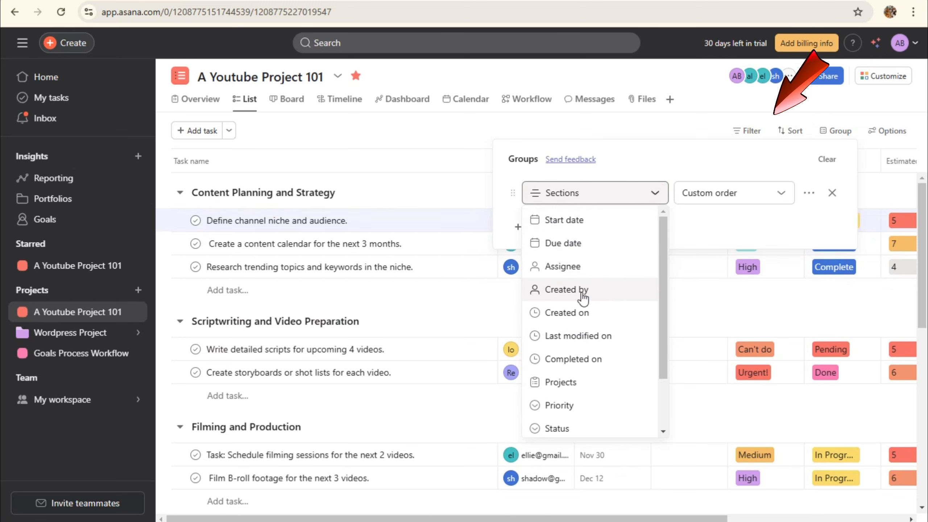
click(569, 270)
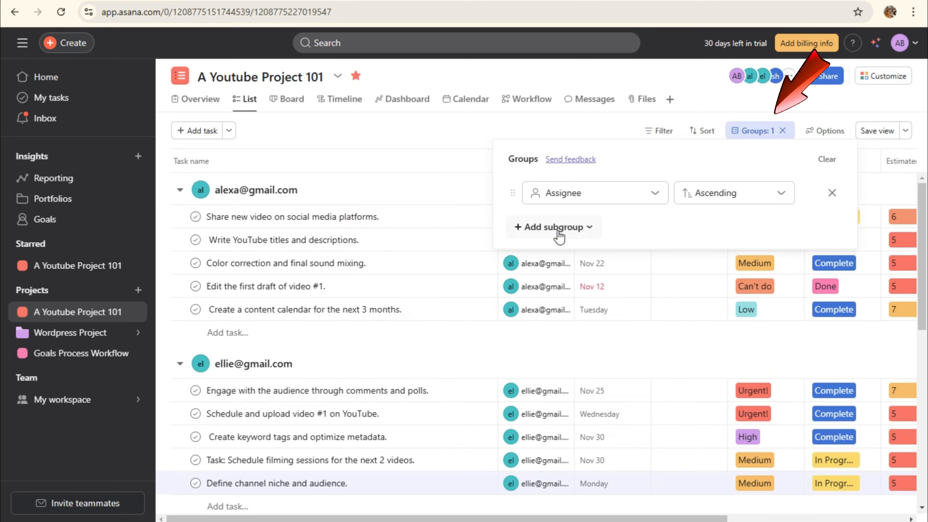
click(556, 233)
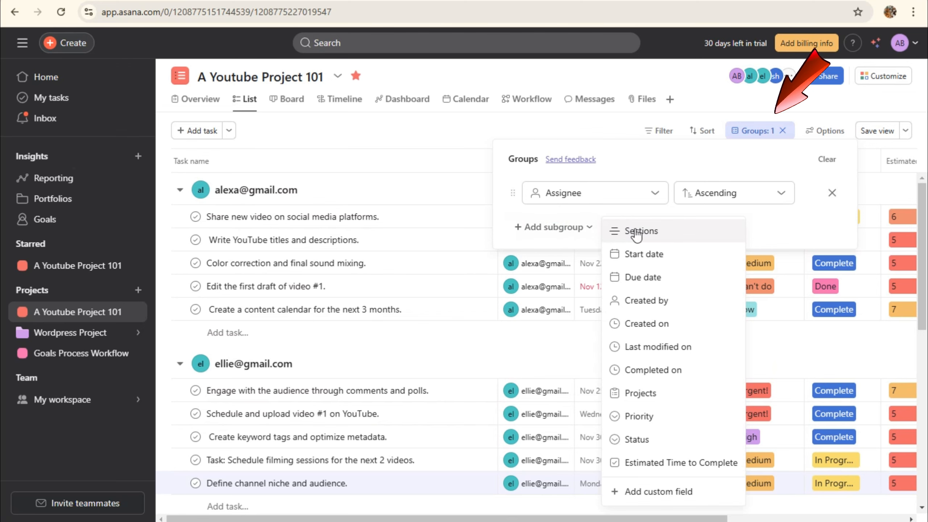
click(647, 277)
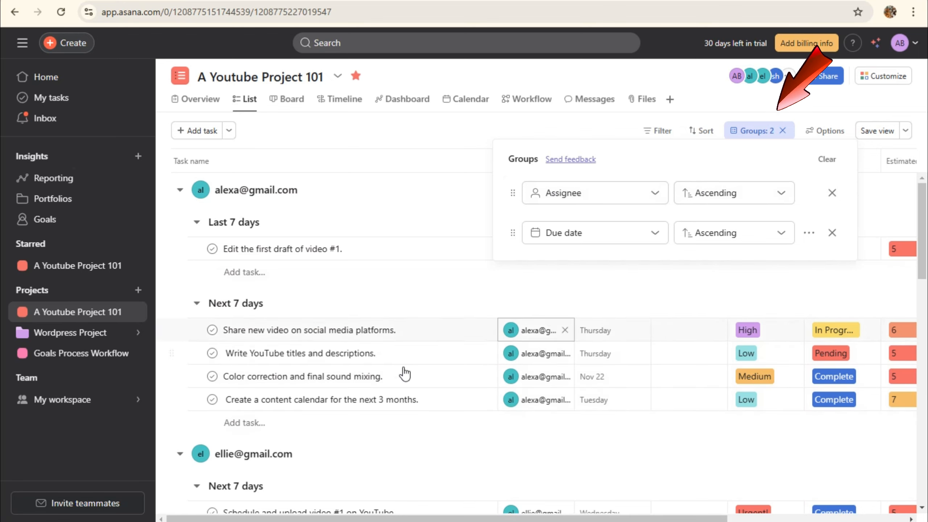
Review the grouped tasks, then remove all grouping for a flat list
scroll(393, 449, down, 5)
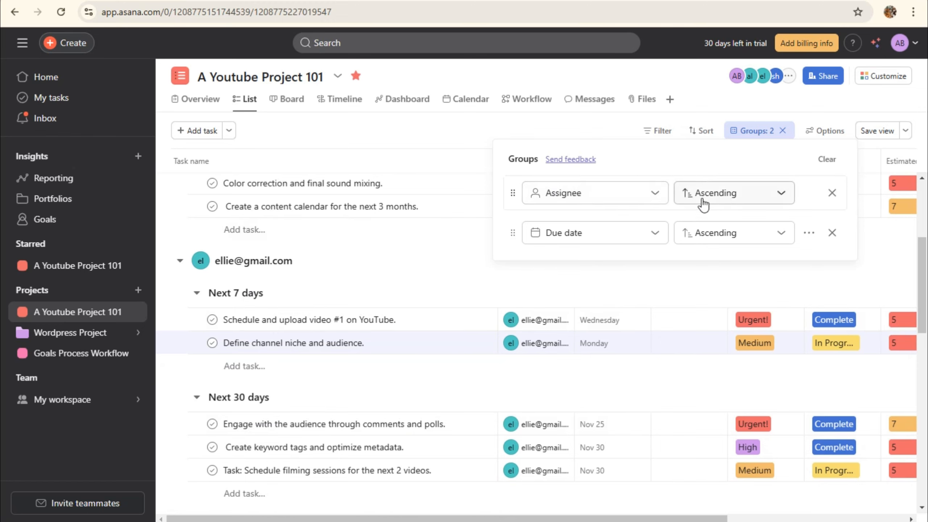
scroll(395, 377, down, 8)
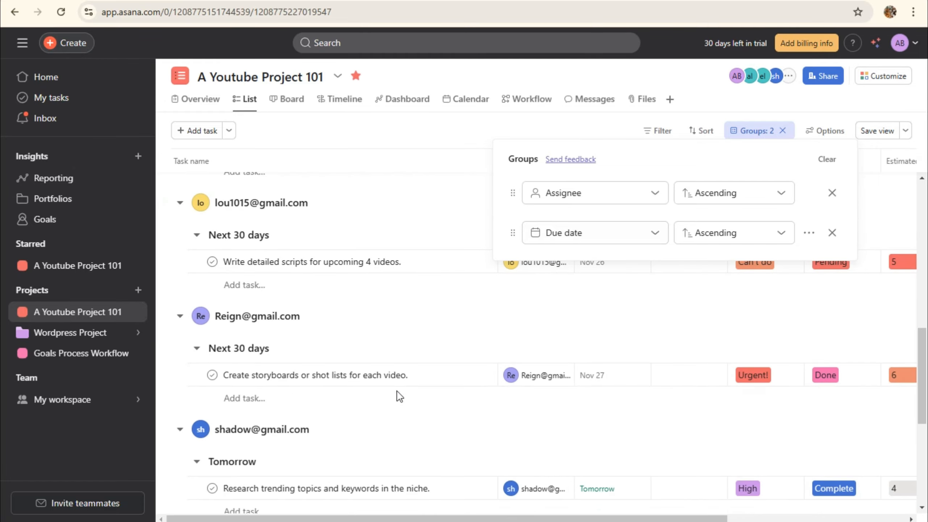
scroll(400, 395, down, 8)
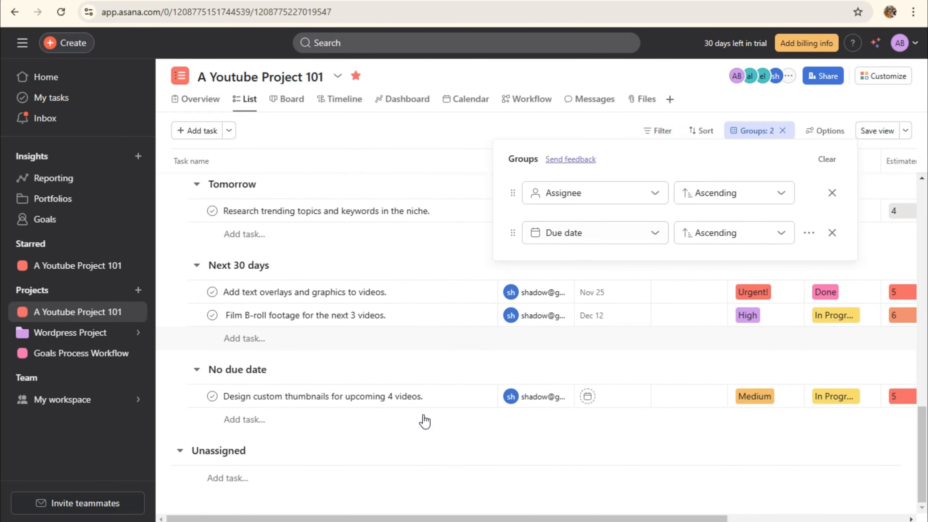
scroll(425, 421, up, 18)
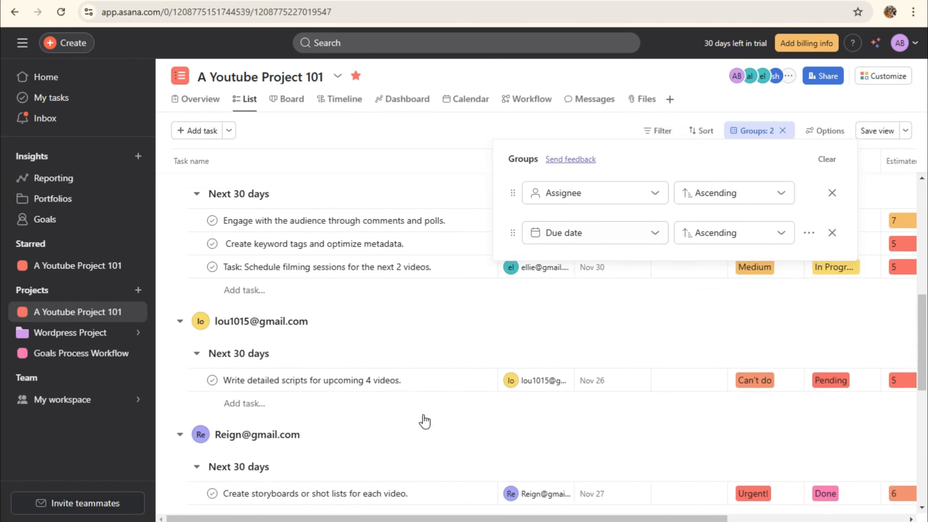
click(783, 131)
click(814, 134)
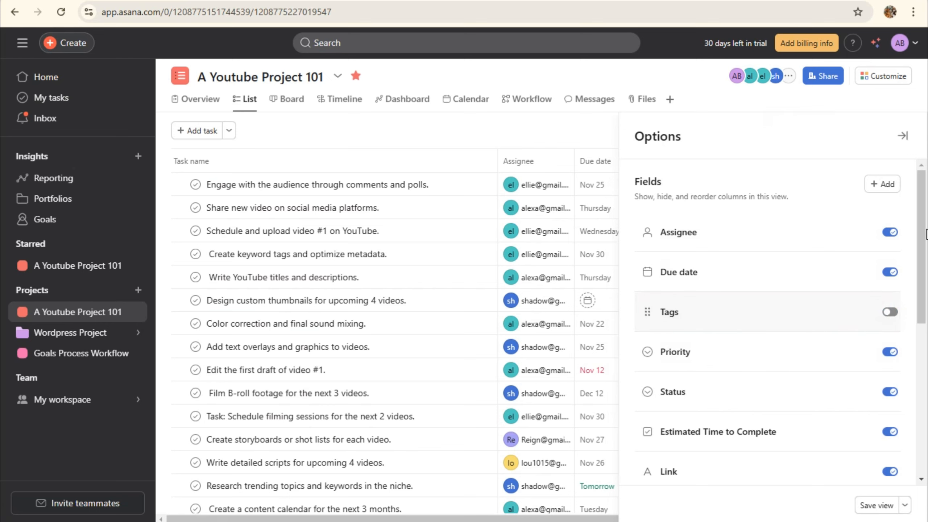
Toggle the Link field off in the view options so its column disappears
scroll(800, 457, down, 3)
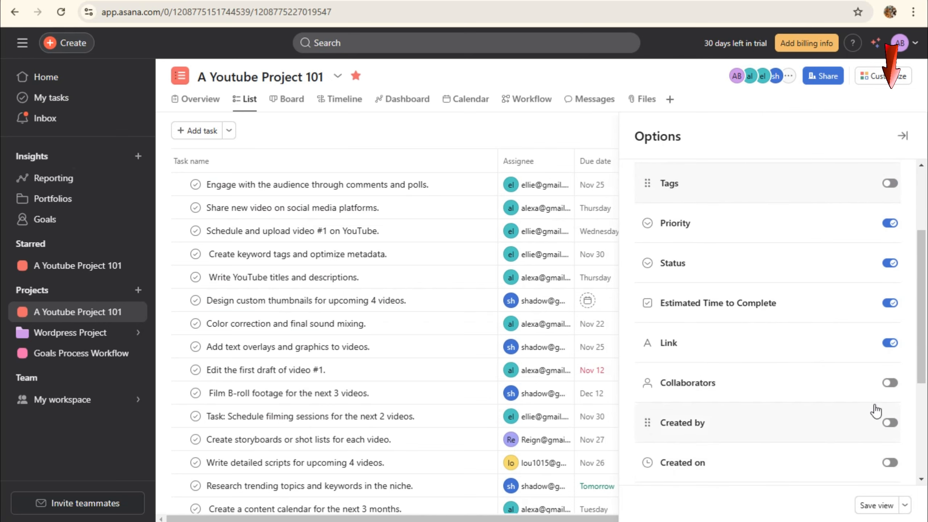
click(889, 344)
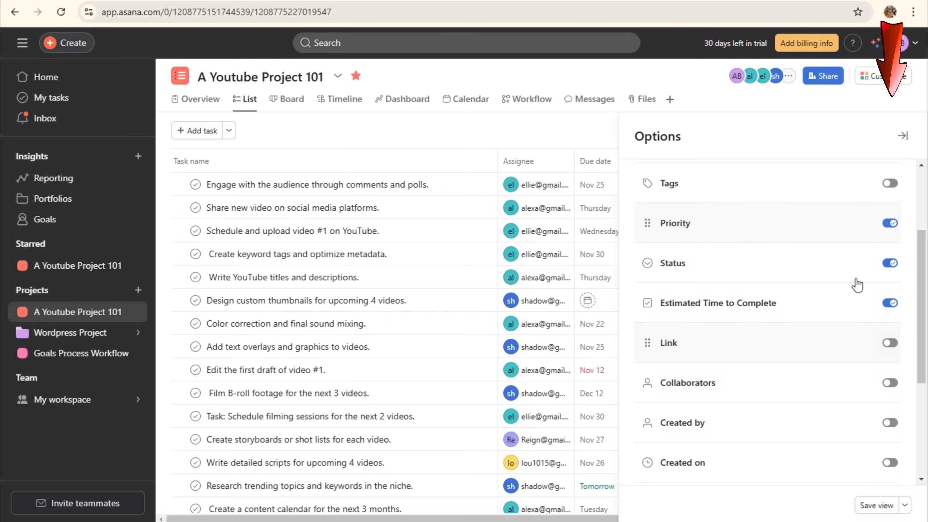
click(532, 133)
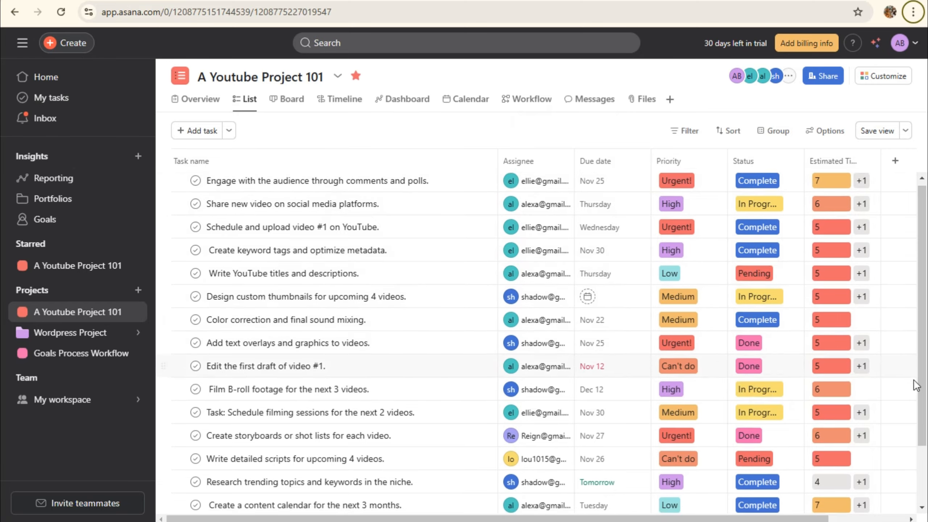
scroll(906, 405, down, 3)
scroll(907, 407, up, 3)
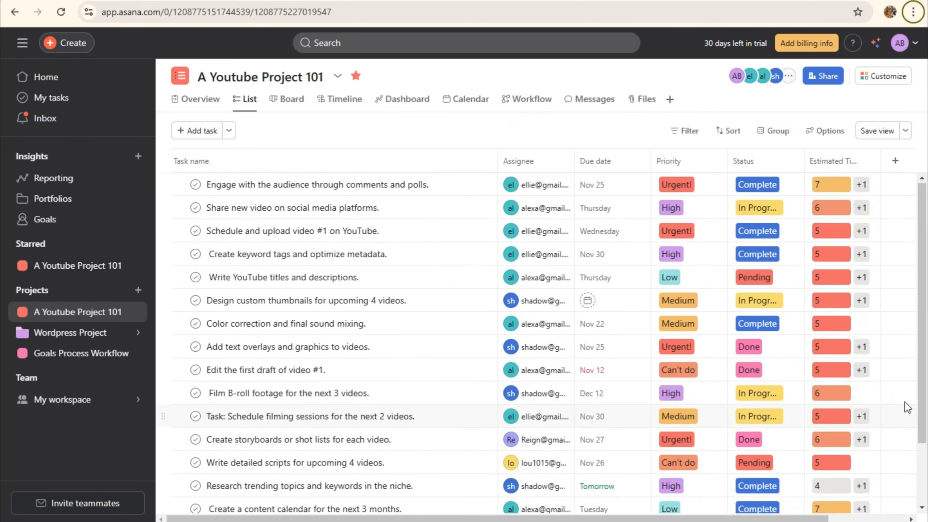
Open 'Engage with the audience through comments and polls.', mark it complete and like it
click(452, 189)
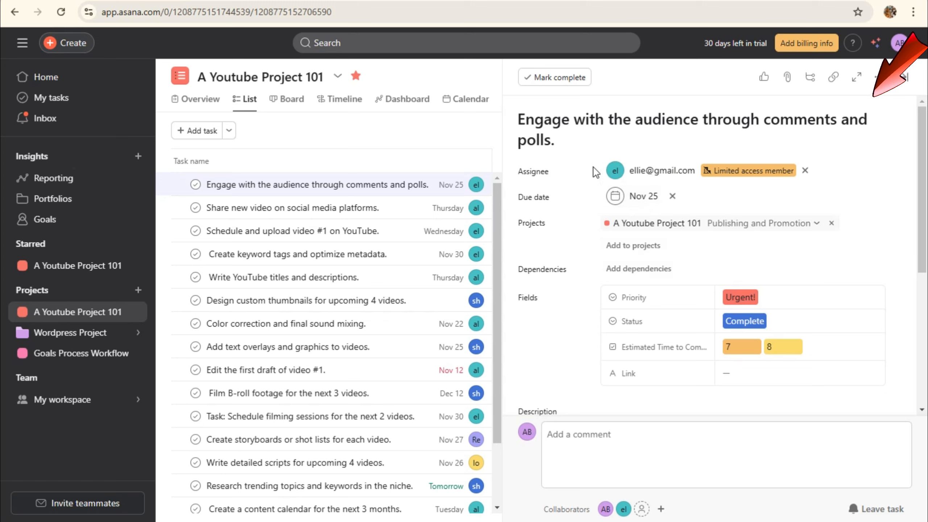
click(557, 79)
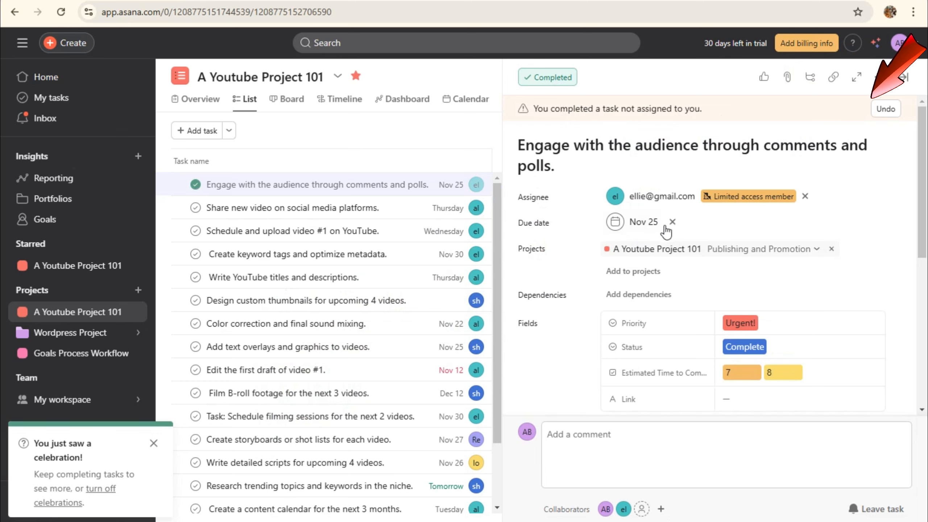
click(764, 78)
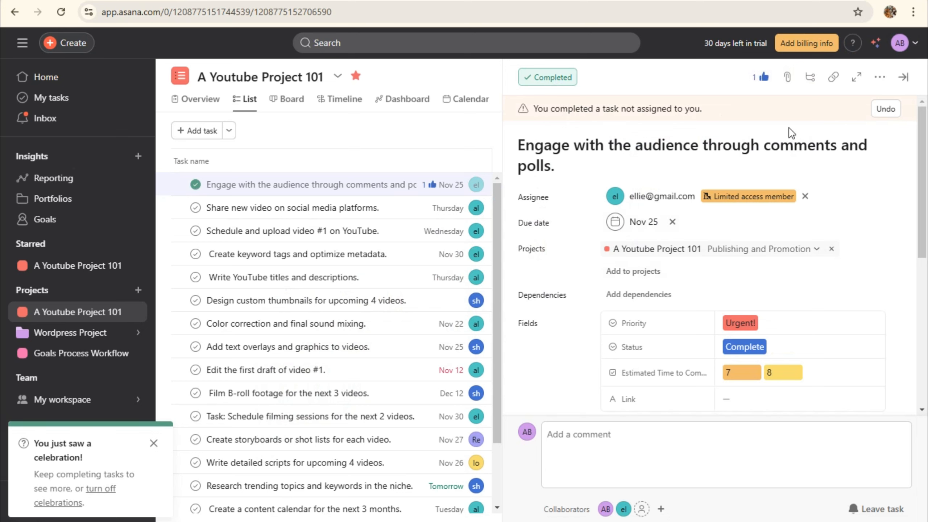
click(786, 79)
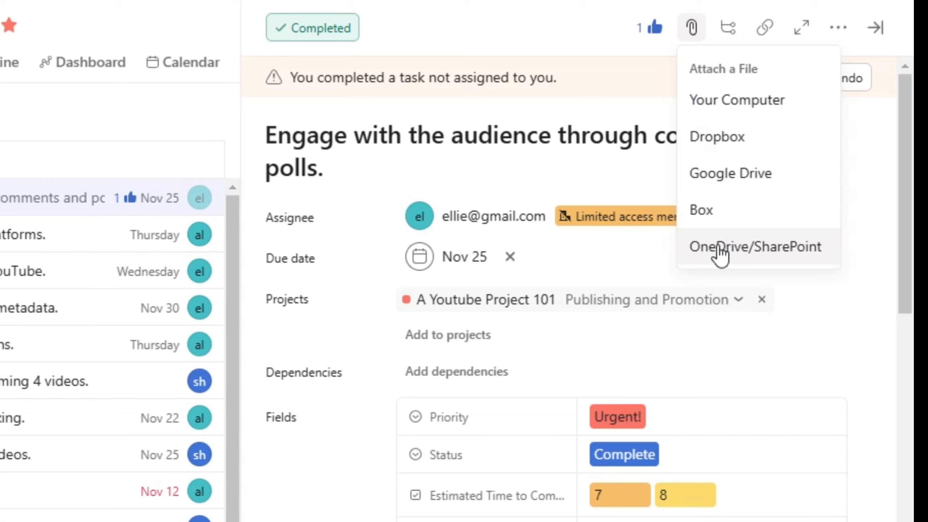
Copy the engagement task's link and open its more-actions menu
click(729, 38)
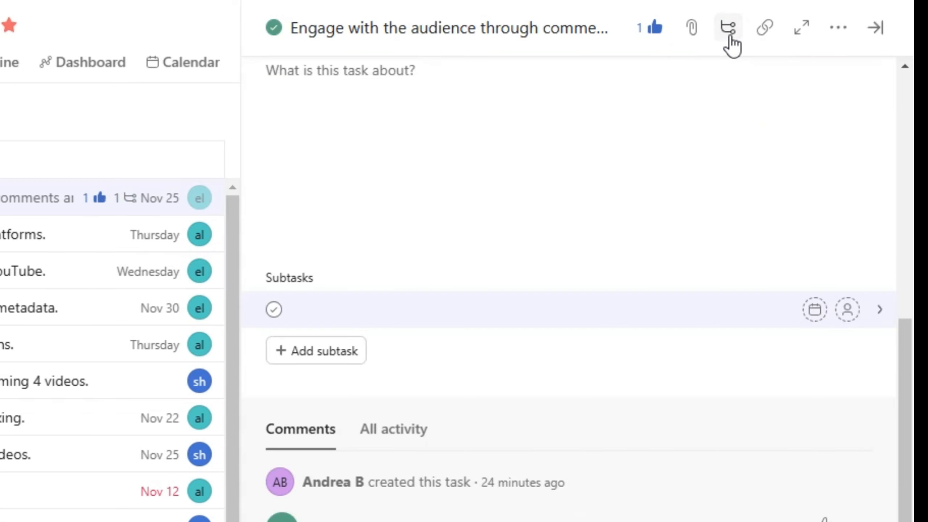
click(730, 36)
click(768, 33)
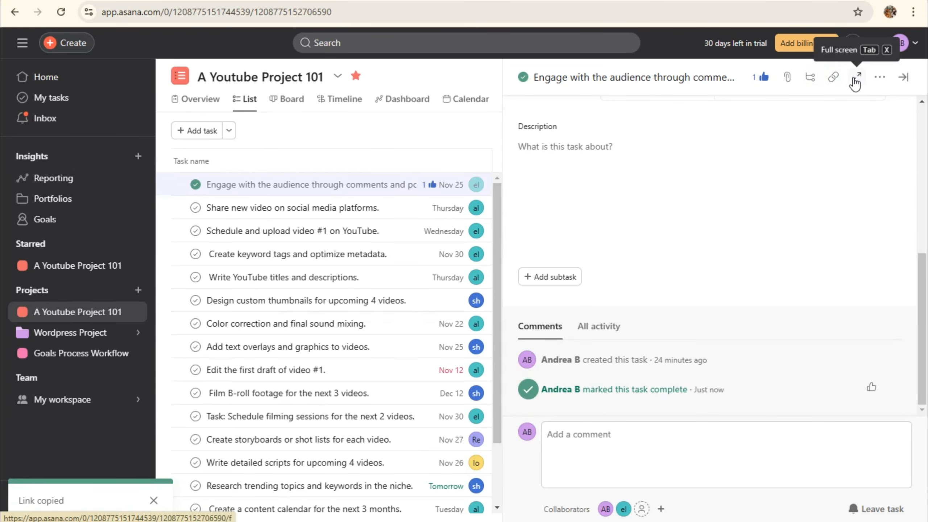
click(880, 77)
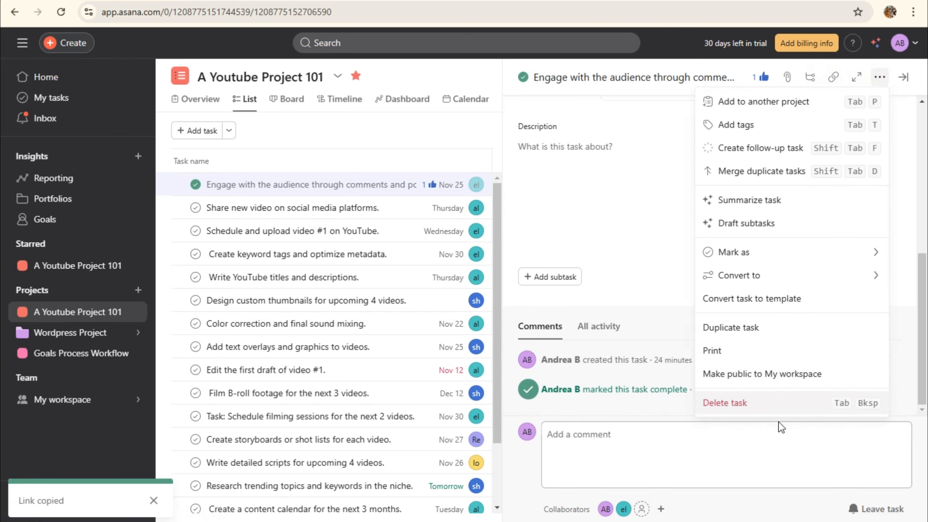
click(623, 193)
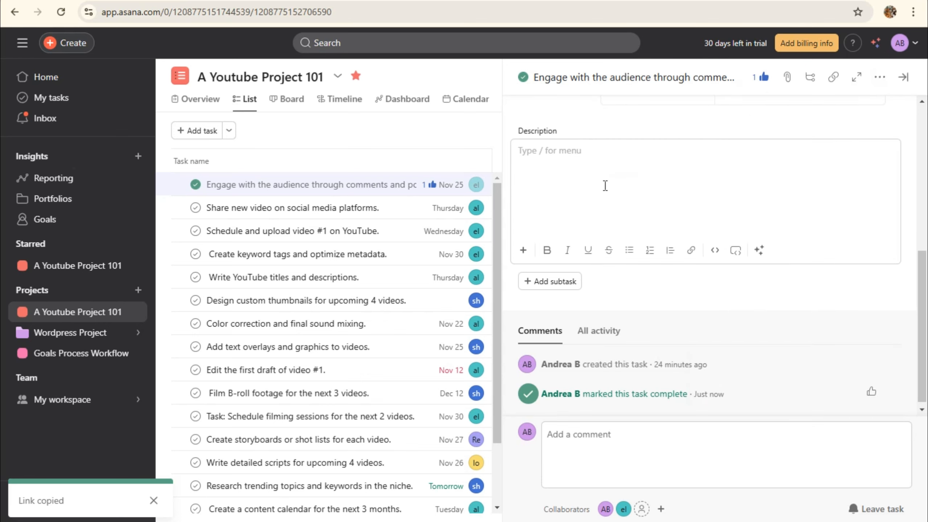
Mark the engagement task as not complete again
scroll(628, 219, up, 5)
scroll(628, 219, down, 4)
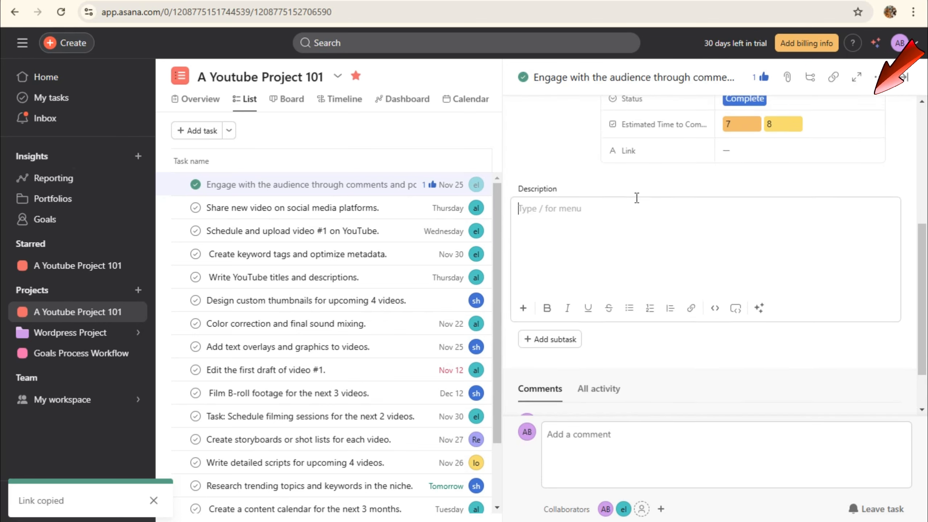
scroll(637, 200, up, 4)
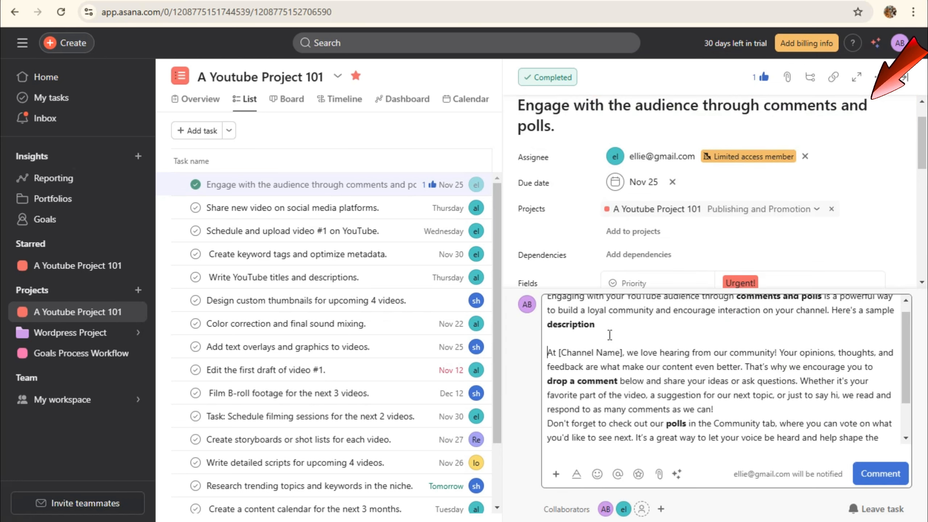
scroll(610, 335, up, 1)
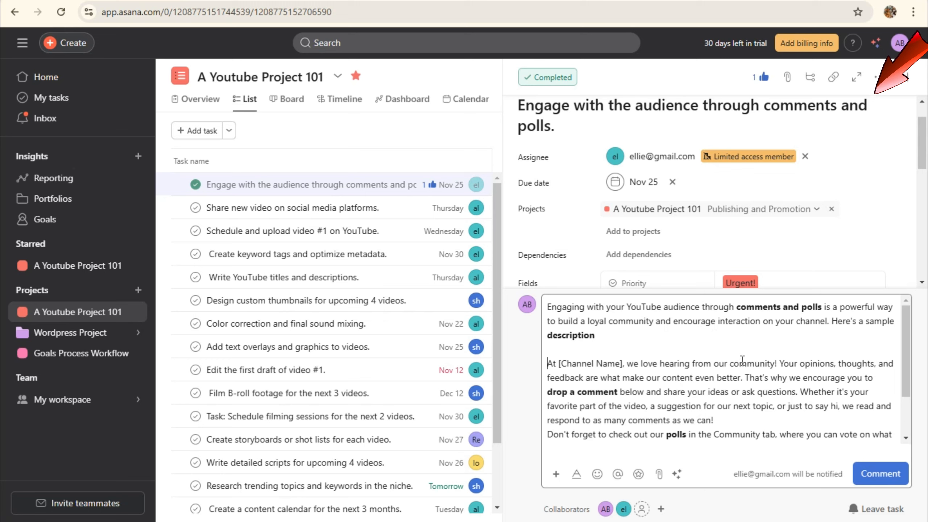
scroll(714, 375, down, 1)
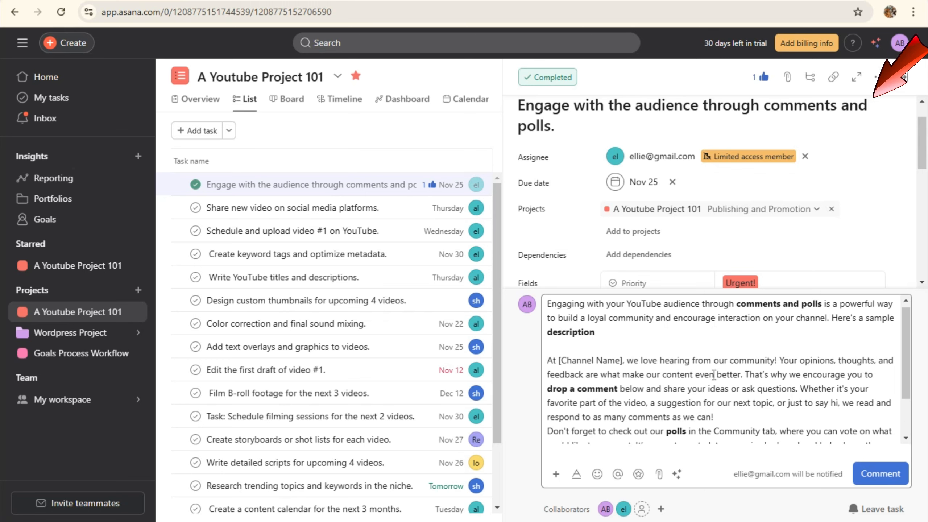
scroll(714, 375, down, 3)
scroll(737, 401, up, 2)
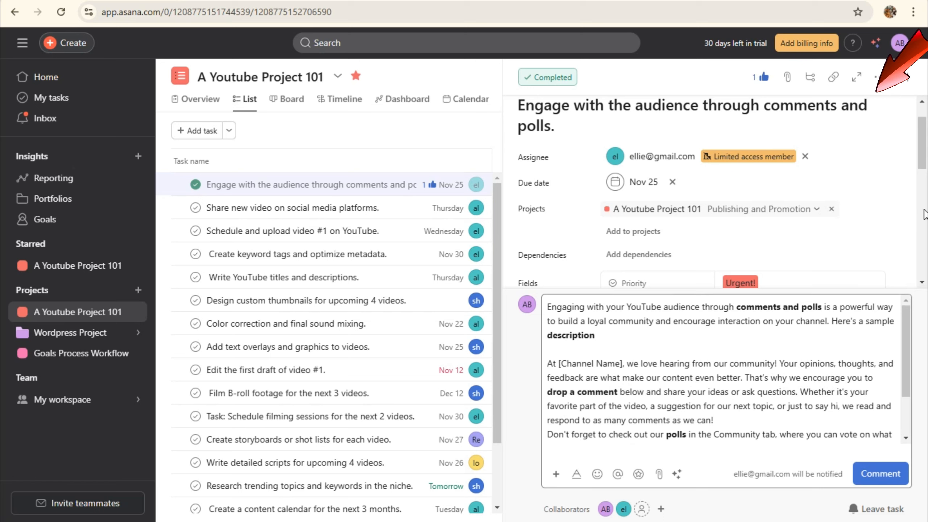
click(547, 84)
scroll(627, 184, down, 1)
scroll(647, 329, down, 3)
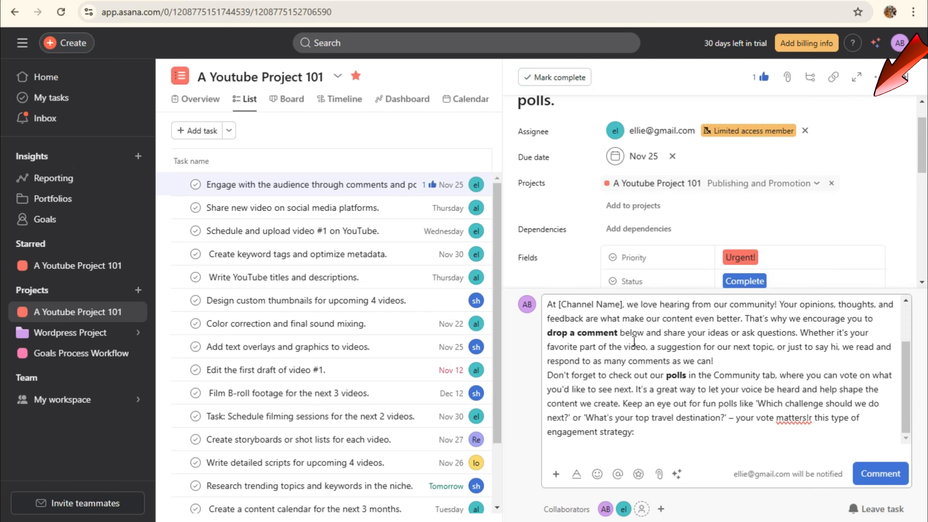
scroll(648, 330, up, 1)
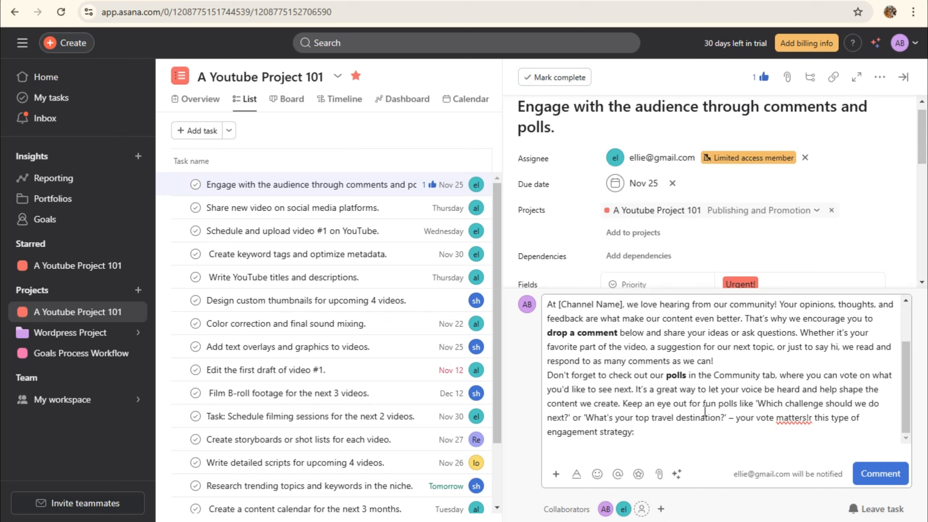
Insert a smiley emoji at the start of the drafted comment
click(556, 475)
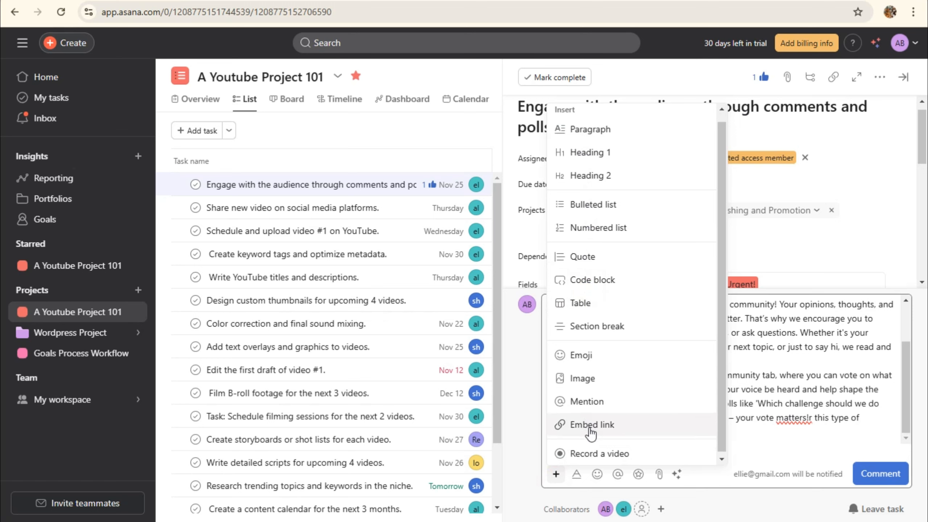
click(767, 445)
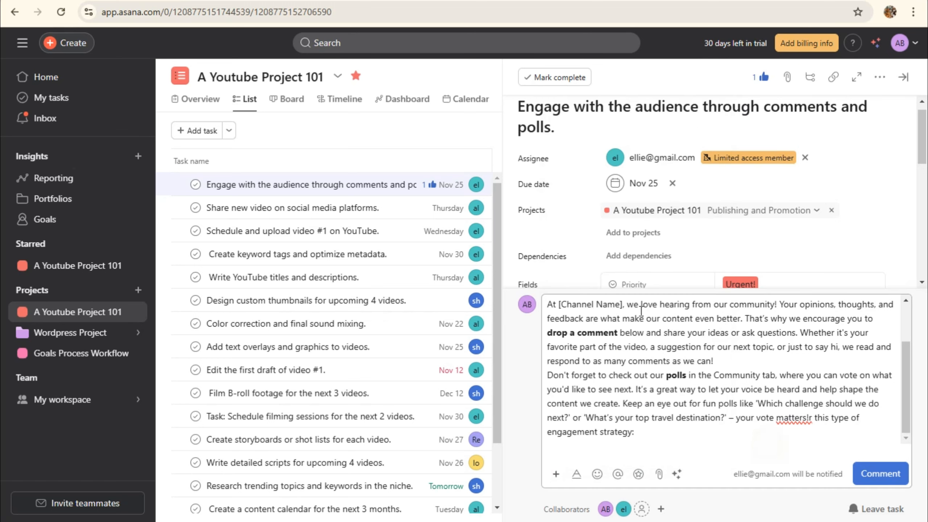
click(577, 473)
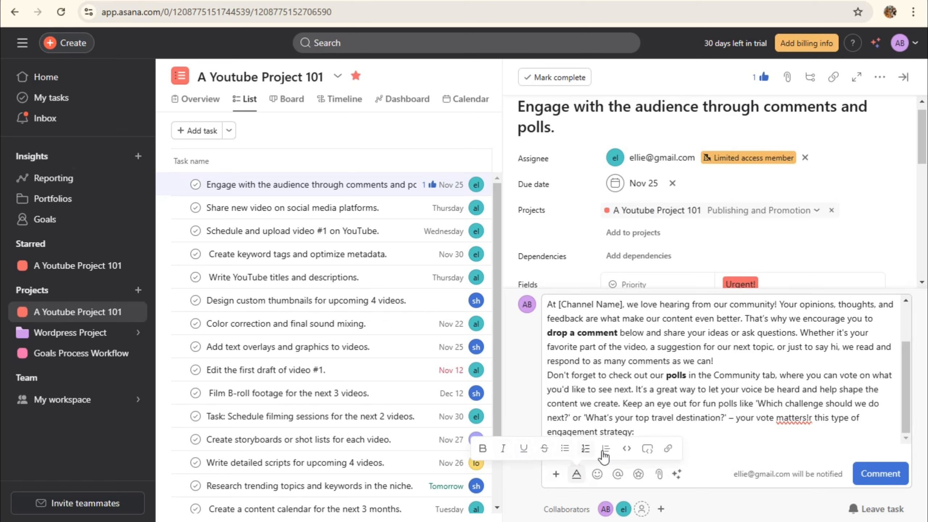
click(597, 474)
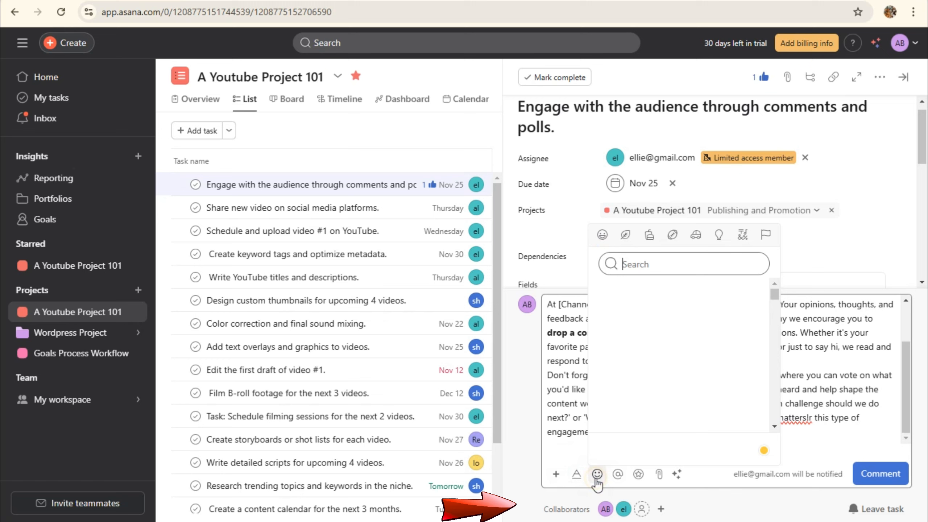
click(626, 296)
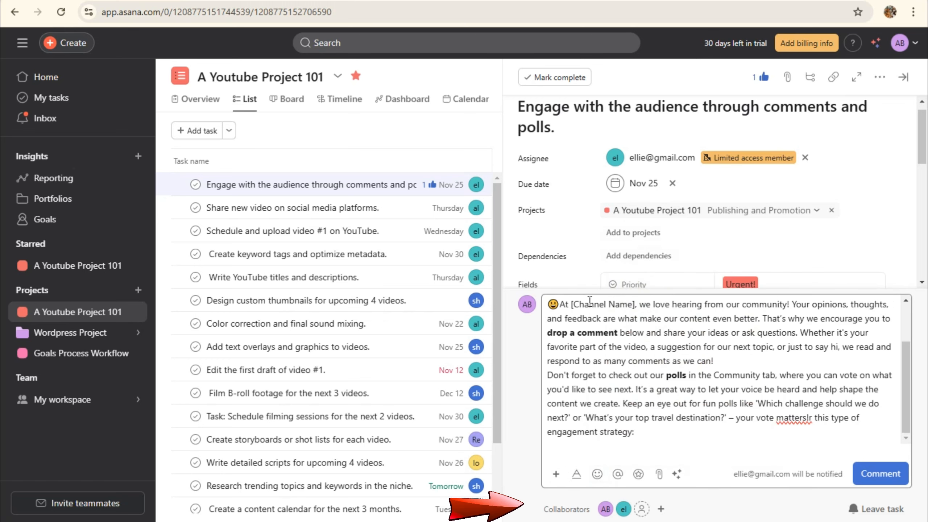
click(596, 473)
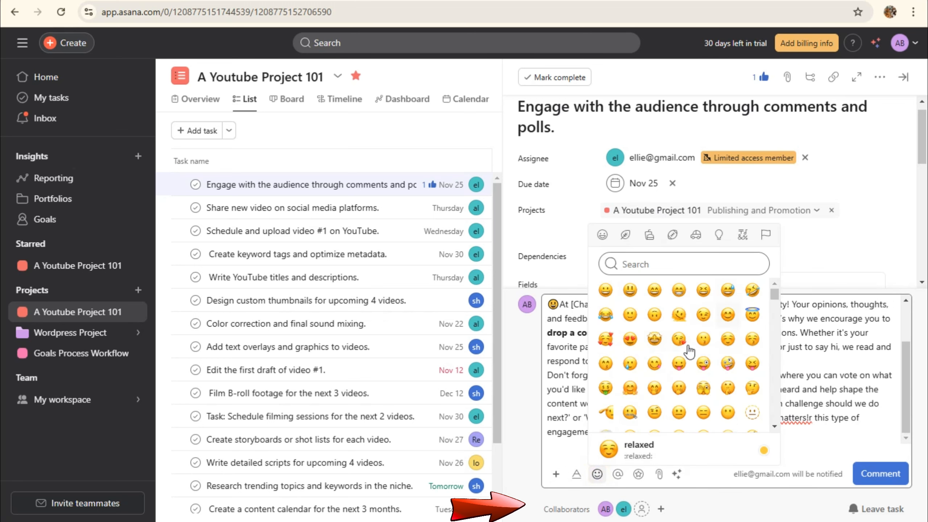
scroll(727, 417, down, 3)
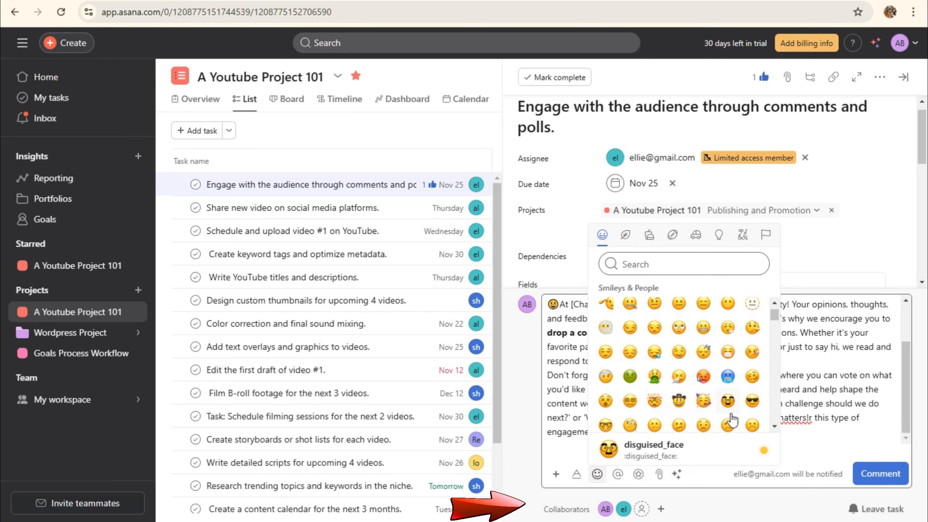
scroll(732, 421, down, 2)
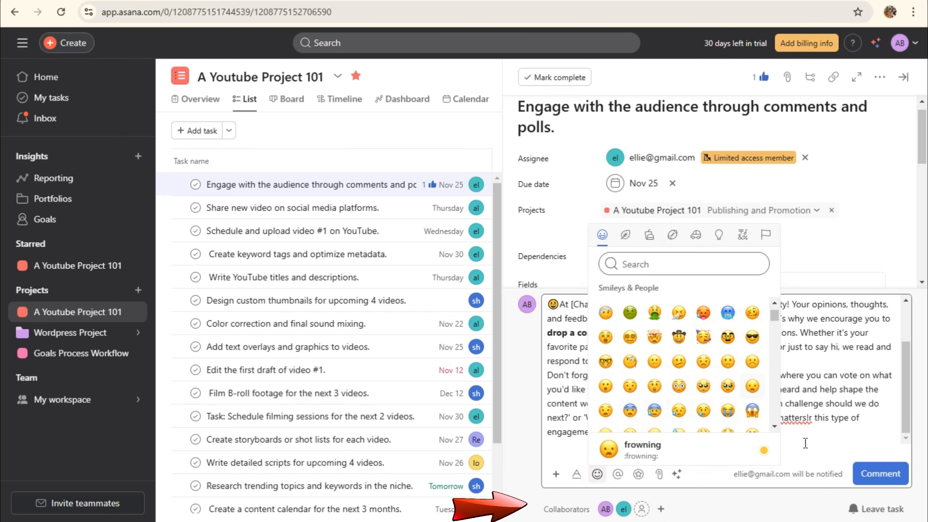
click(617, 474)
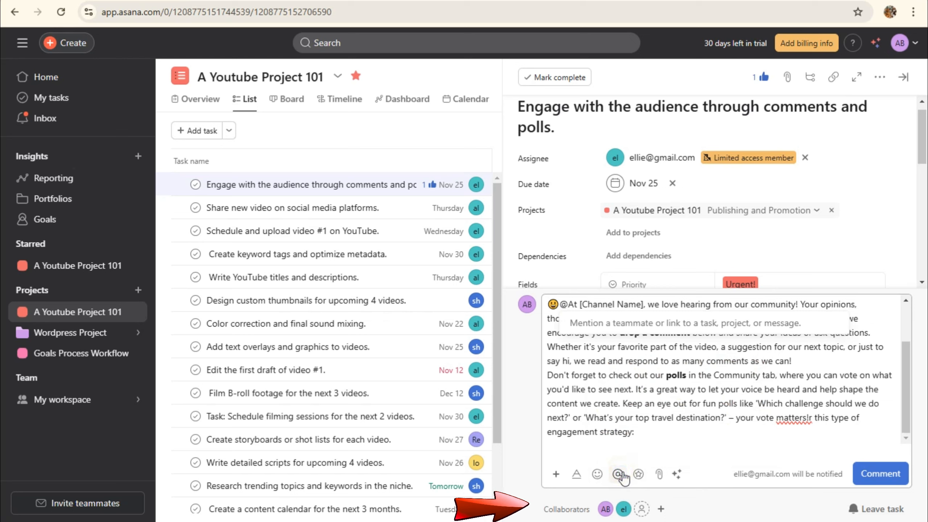
Mention the assigned teammate after 'engagement strategy:' and post the comment
click(648, 437)
click(617, 474)
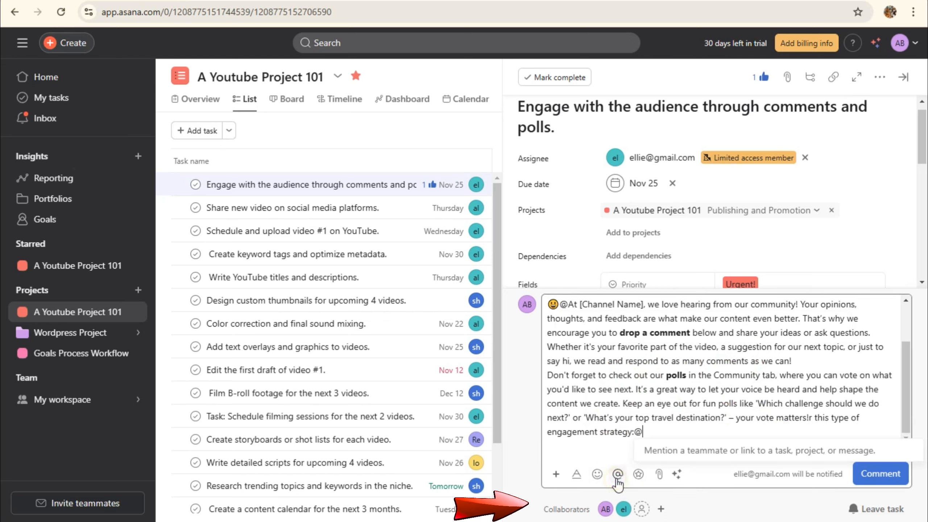
text(e)
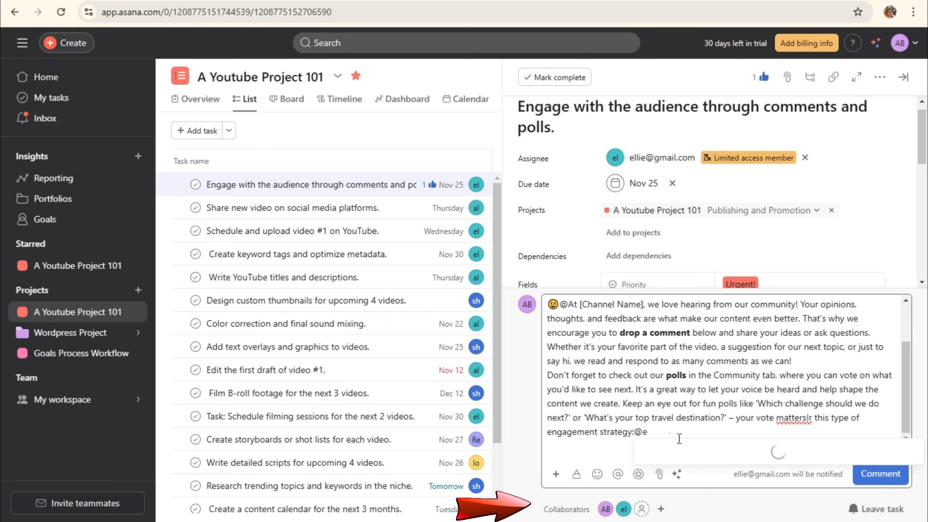
click(697, 317)
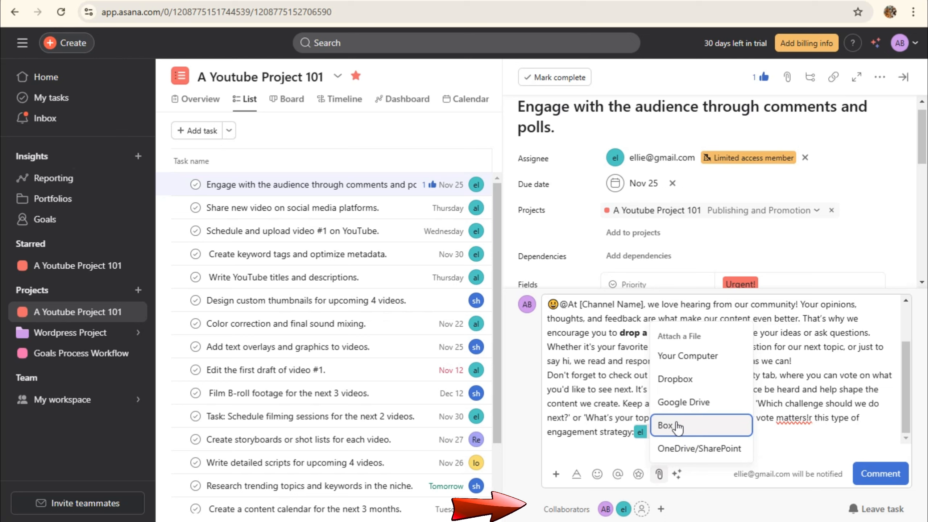
click(644, 509)
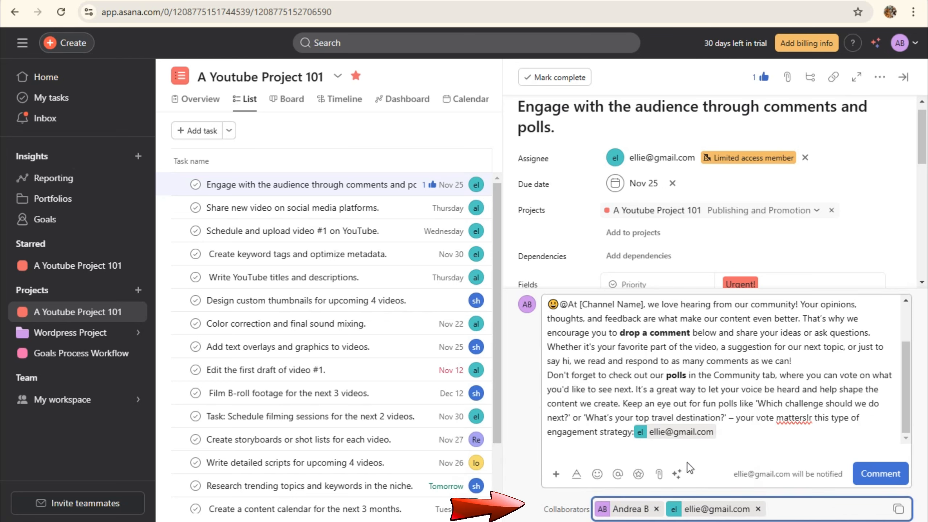
click(660, 474)
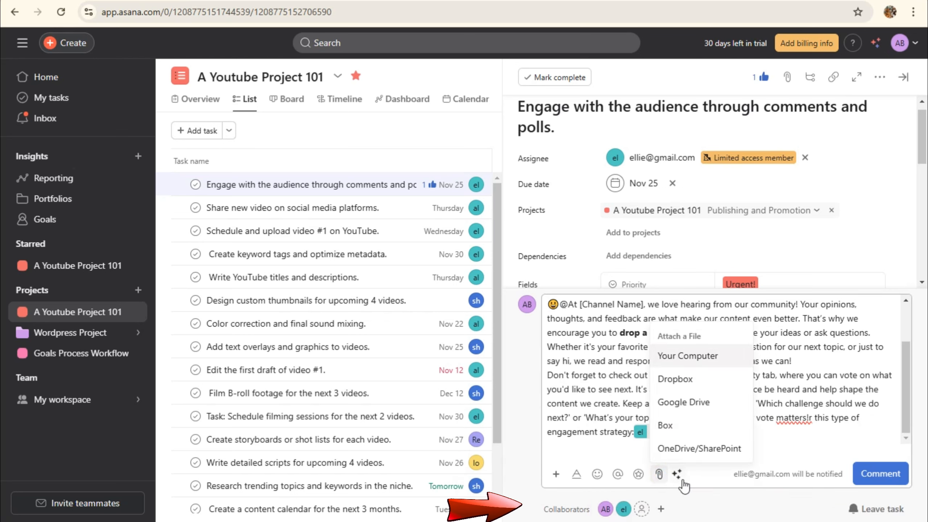
click(681, 481)
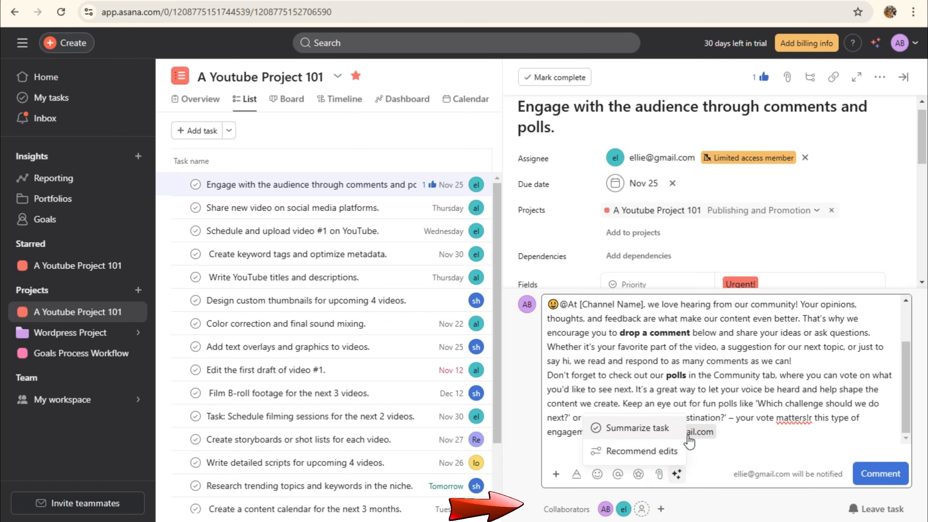
click(857, 474)
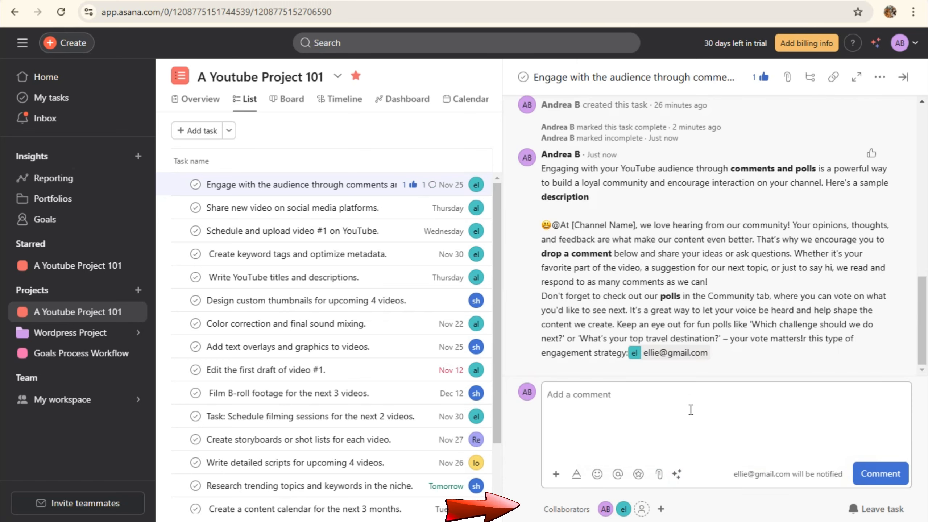
Add a subtask under Engage with the audience, removing a stray letter from its name
scroll(699, 355, up, 10)
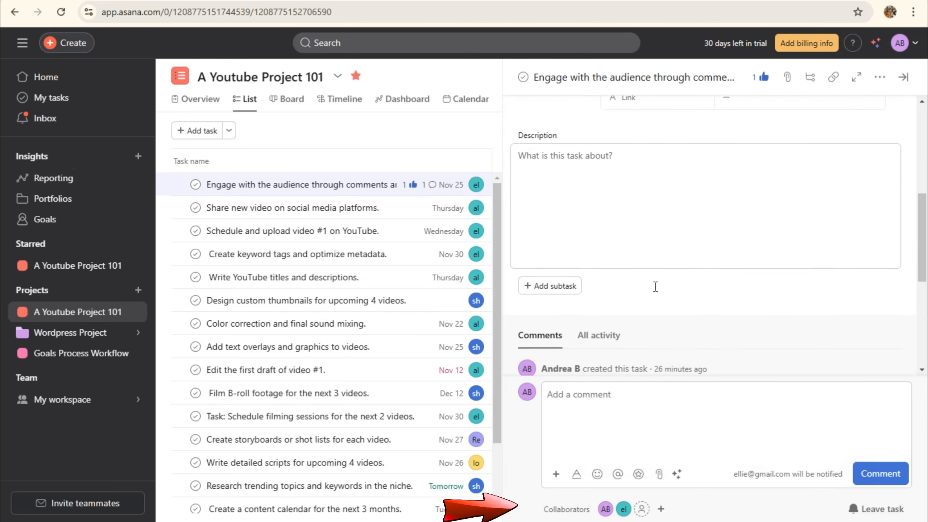
scroll(654, 286, down, 5)
scroll(618, 260, up, 5)
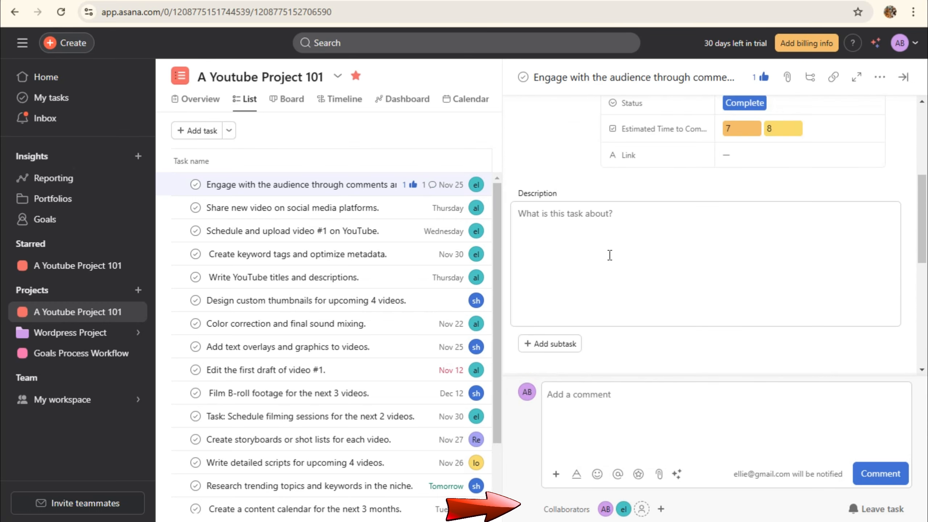
scroll(609, 255, down, 5)
scroll(660, 252, up, 10)
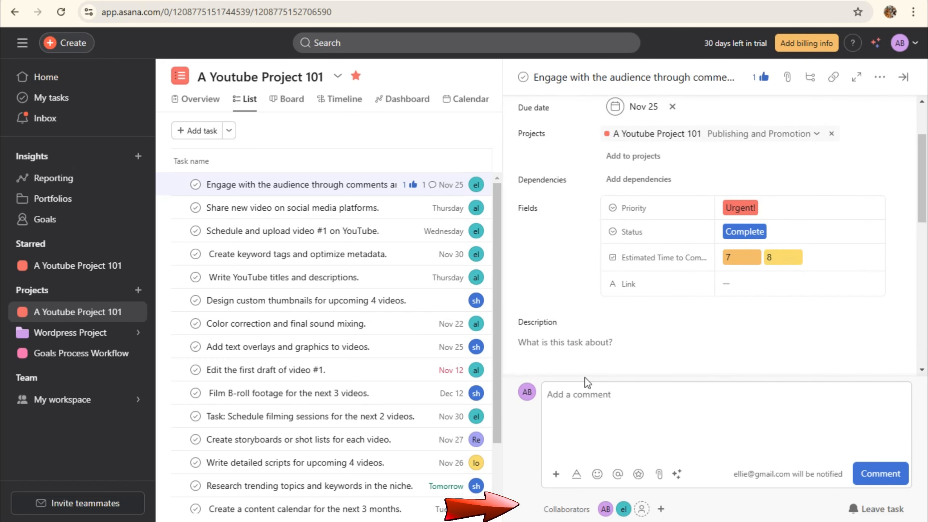
scroll(577, 316, down, 3)
scroll(574, 292, down, 5)
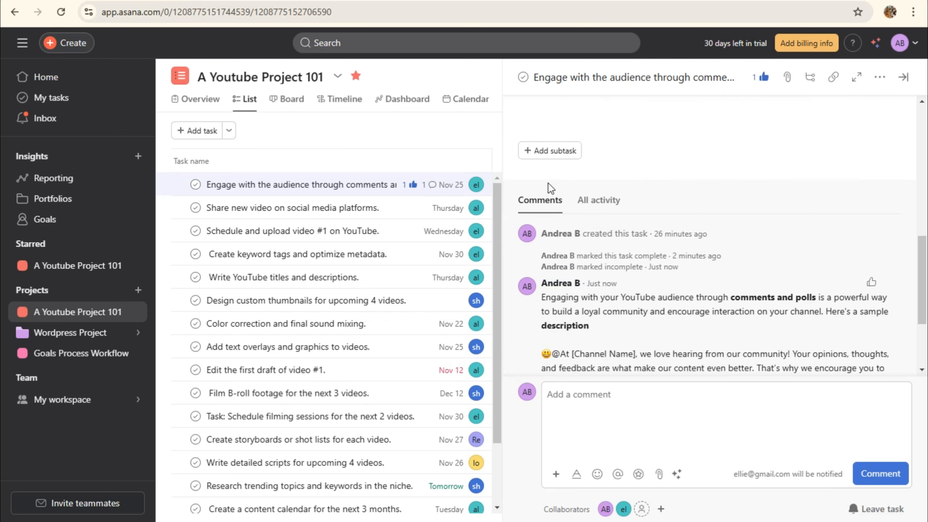
click(551, 153)
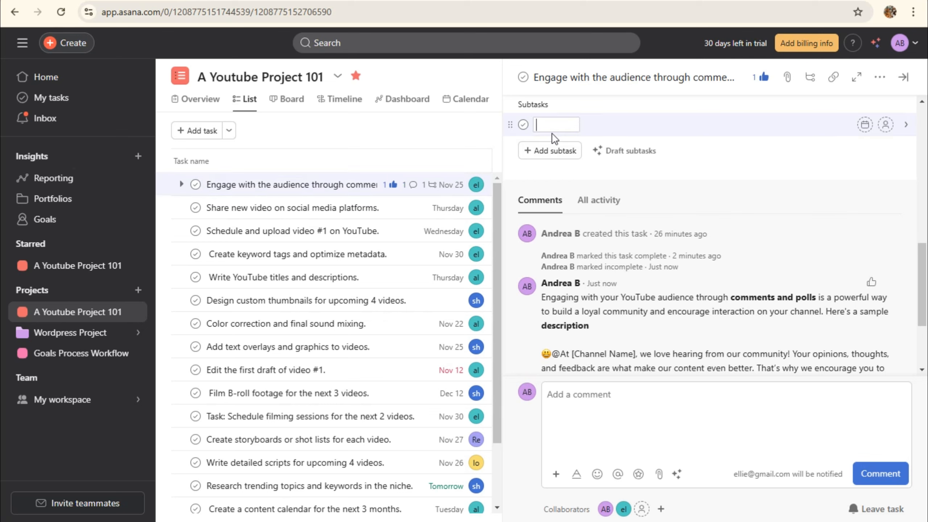
key(BackSpace)
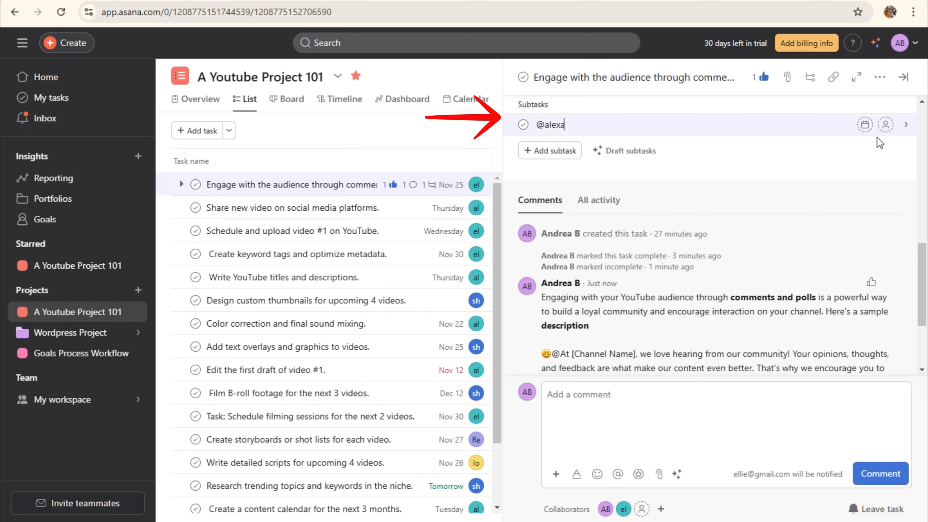
Assign the new subtask to the teammate from the people list
click(885, 125)
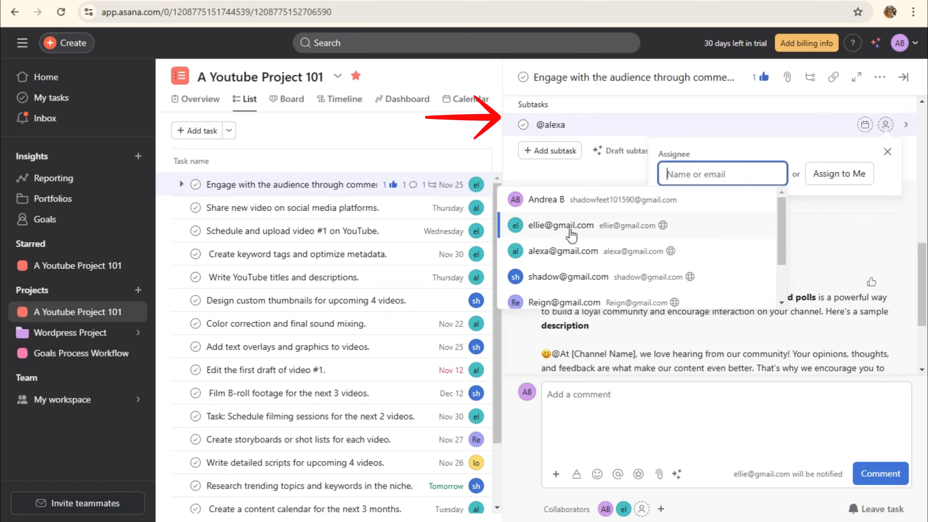
click(580, 252)
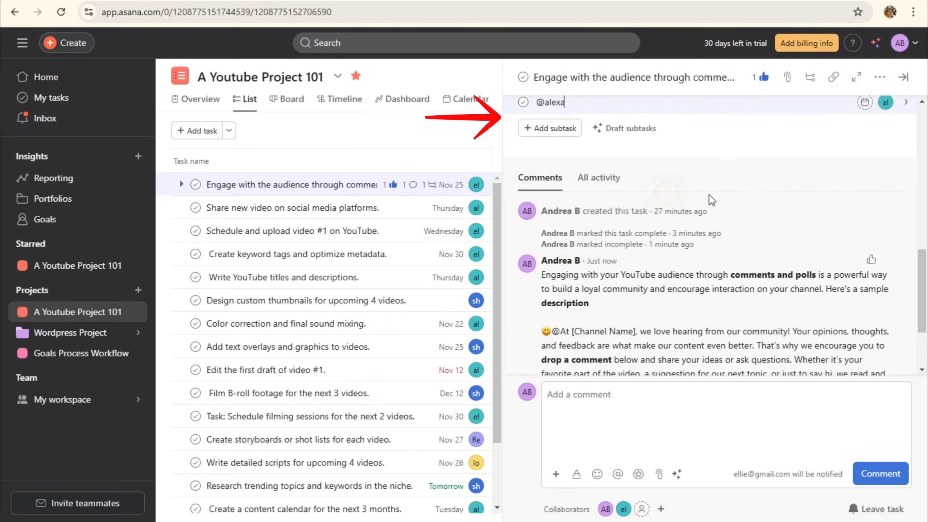
scroll(681, 226, up, 5)
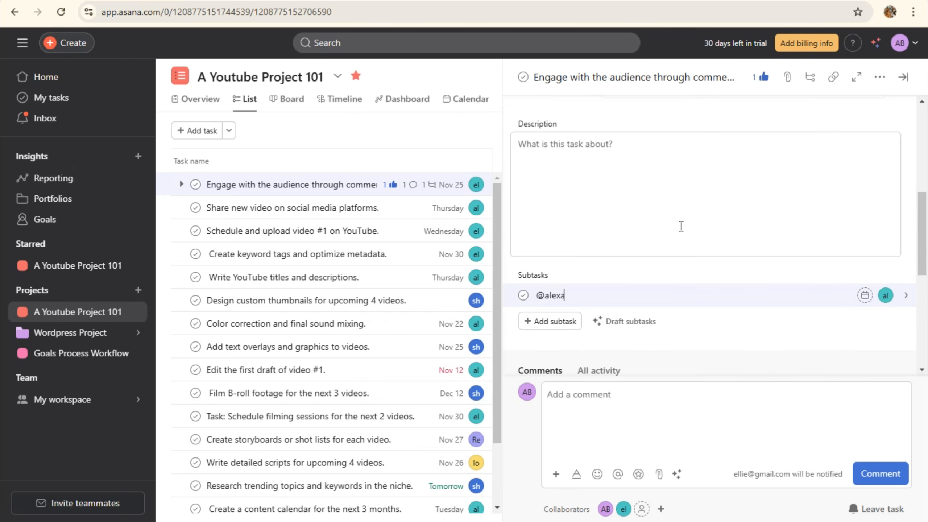
scroll(577, 282, down, 8)
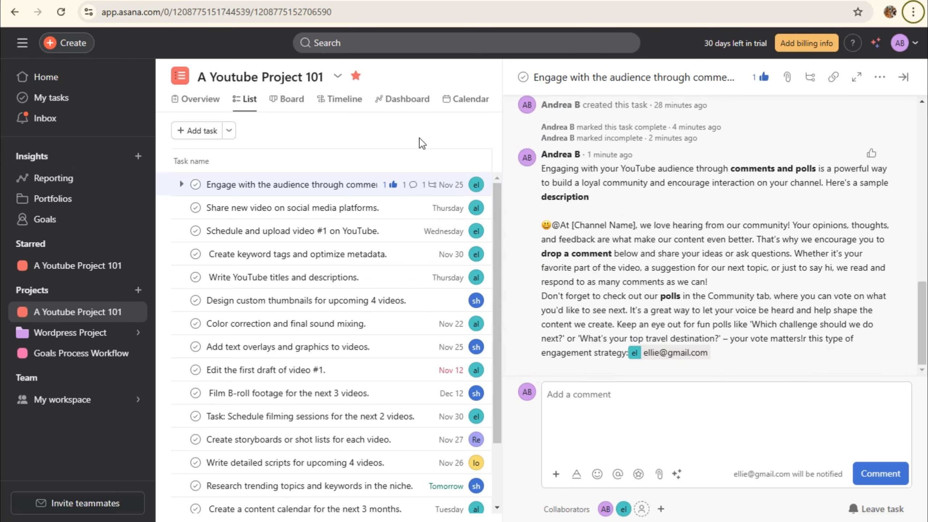
Look through the Create keyword tags, Share new video and Engage with the audience task details
key(Escape)
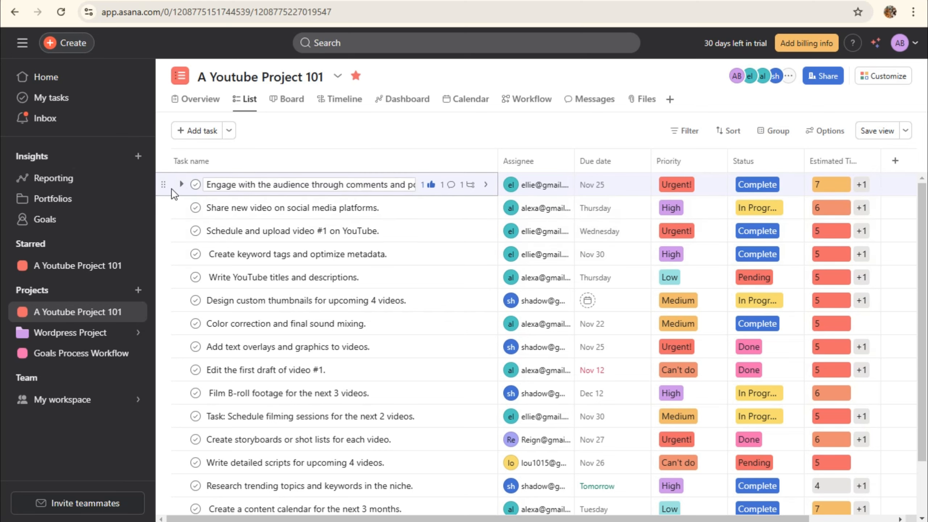
click(423, 253)
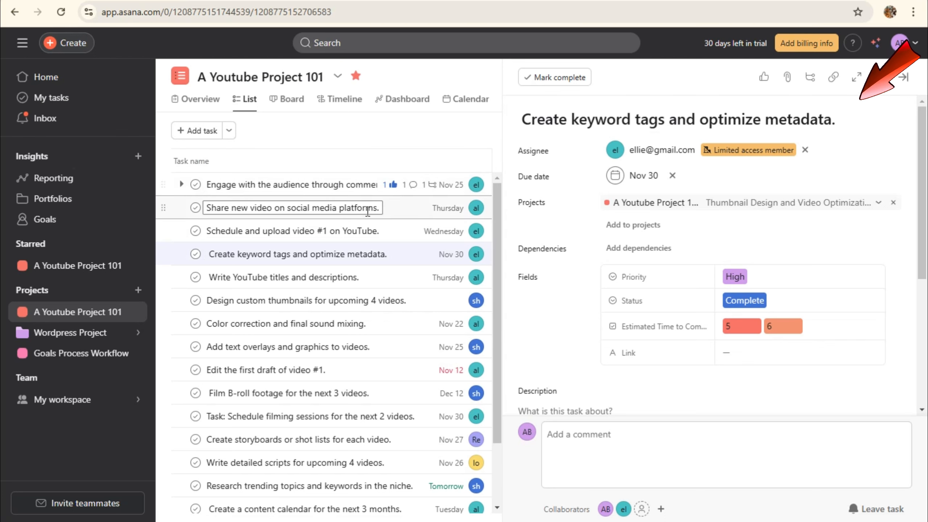
click(393, 211)
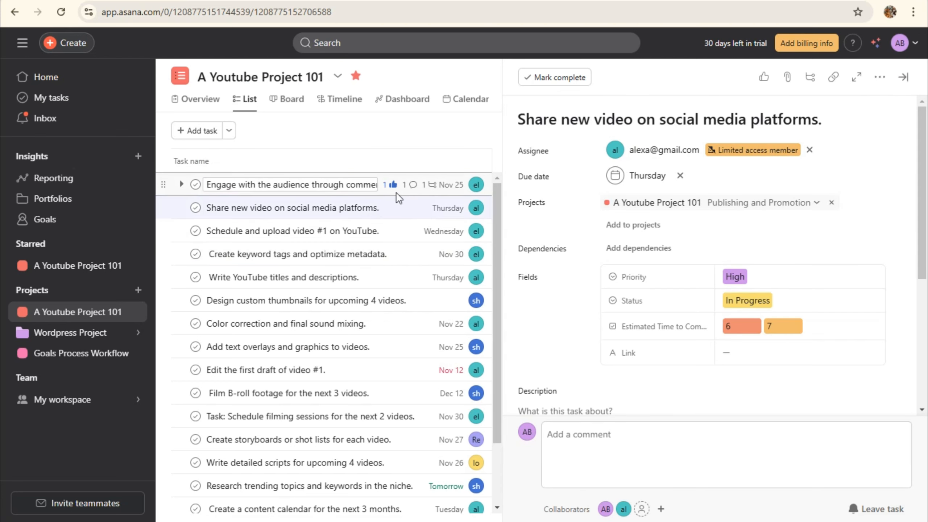
click(397, 193)
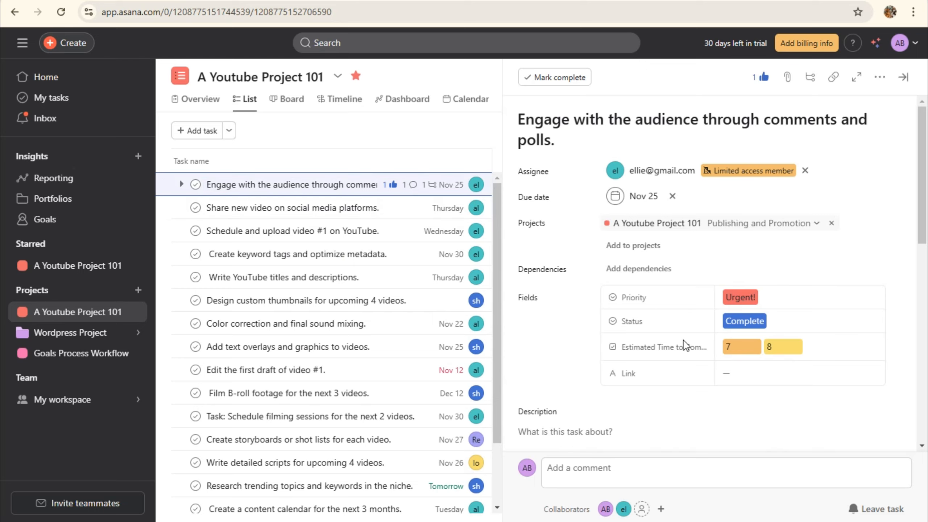
scroll(684, 341, down, 10)
scroll(693, 373, up, 10)
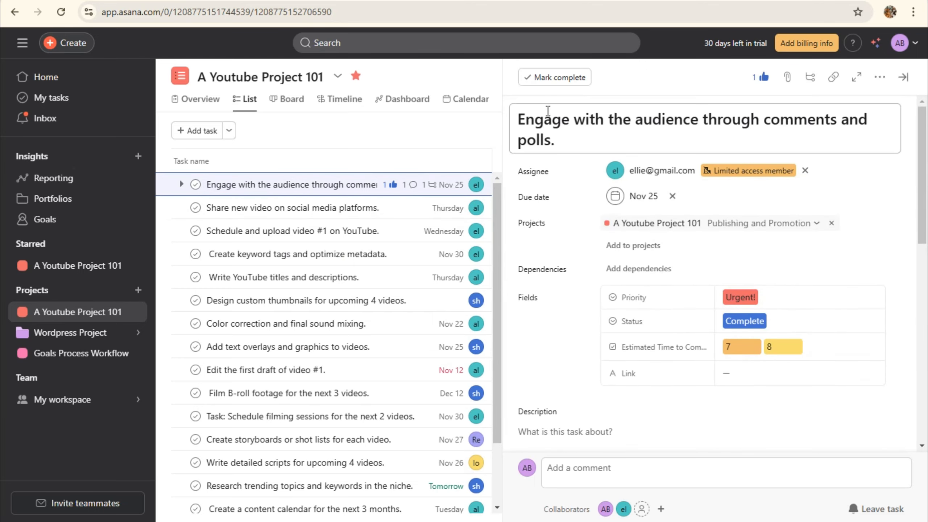
Mark Engage with the audience and Share new video on social media platforms complete, then show Board view
click(546, 84)
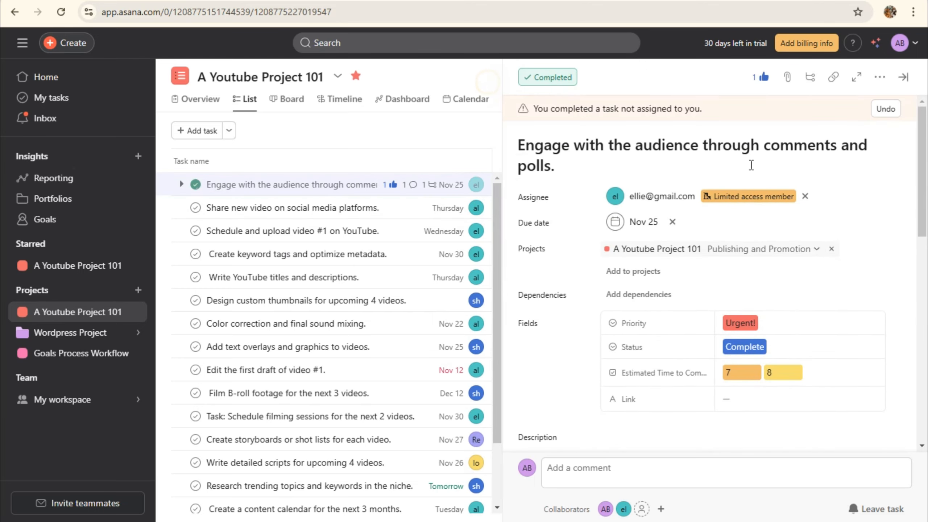
key(Escape)
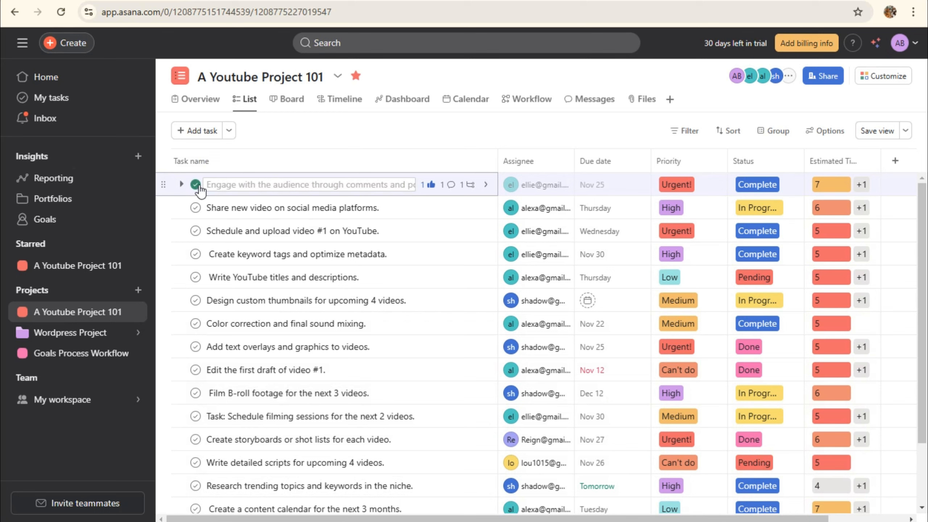
click(195, 208)
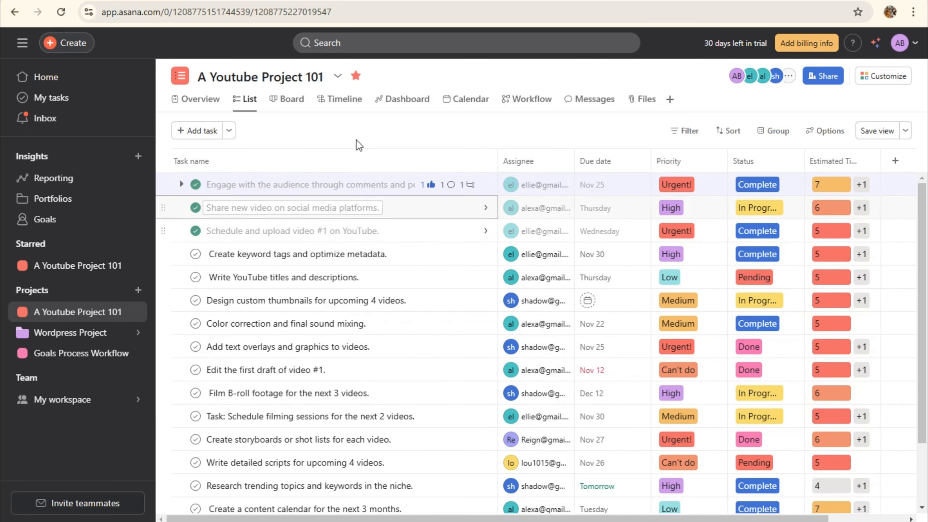
click(295, 105)
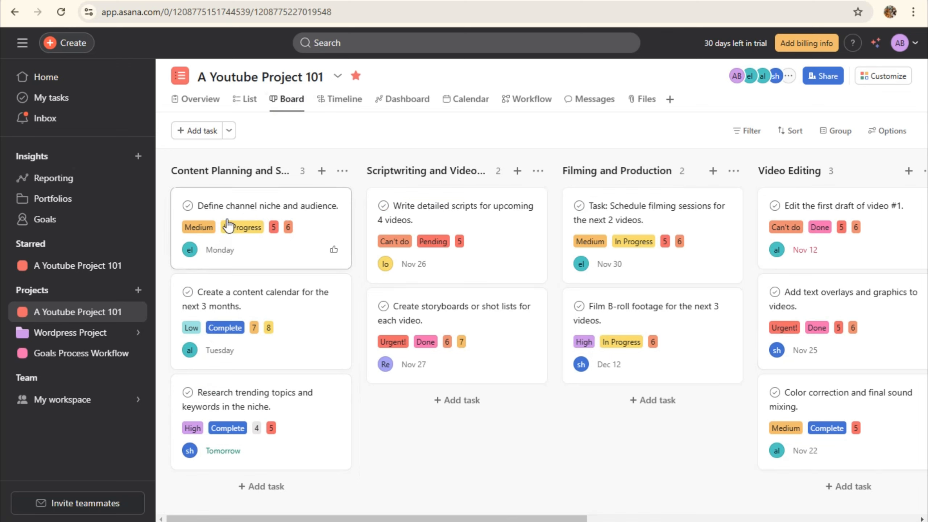
Drag Define channel niche, content calendar and Research trending topics into Scriptwriting, storyboards into Filming and Production
drag(227, 225, 367, 331)
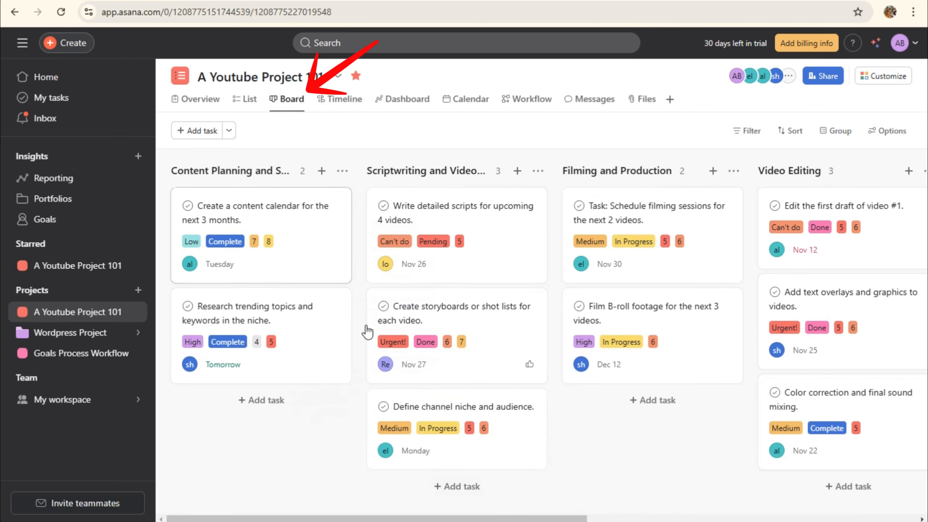
drag(264, 241, 431, 475)
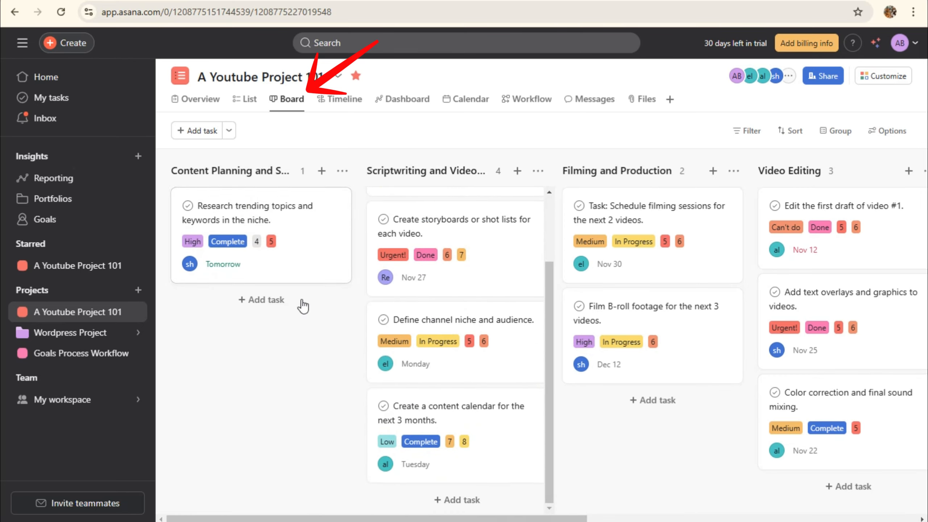
drag(240, 219, 420, 404)
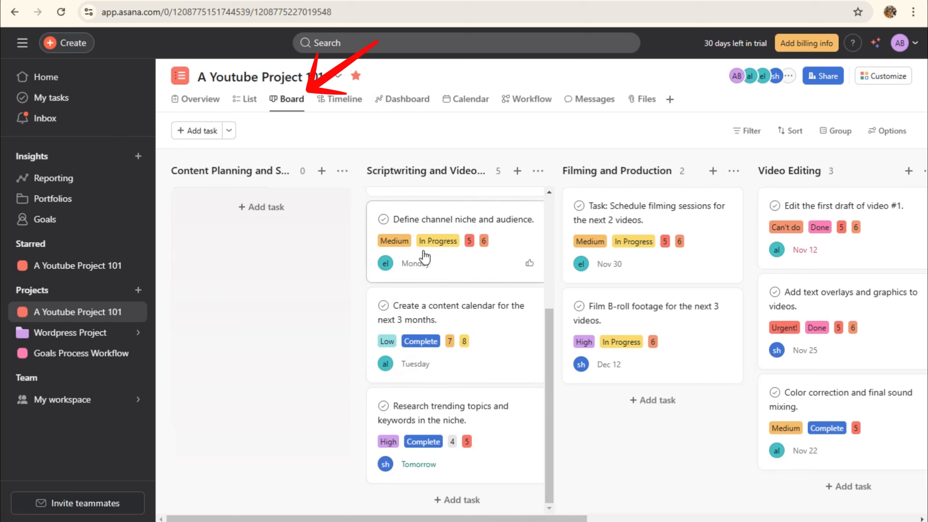
scroll(451, 369, up, 6)
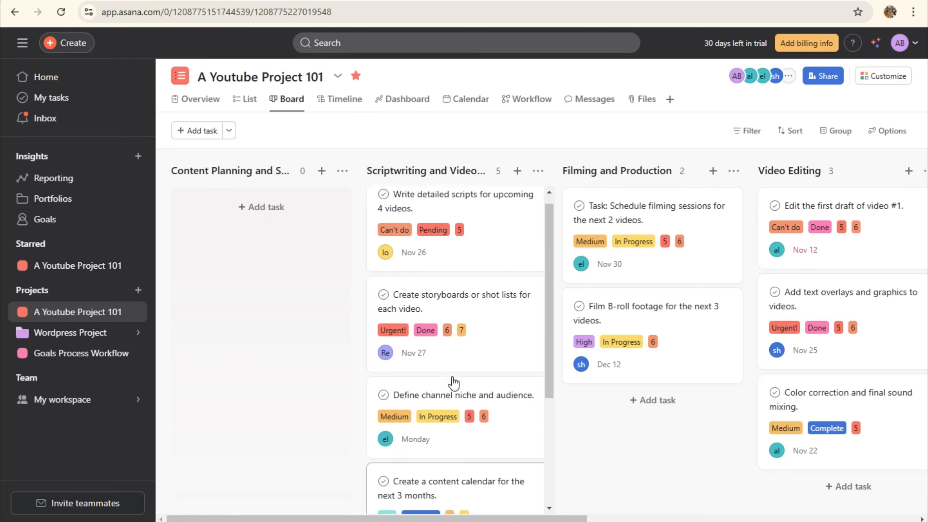
drag(444, 252, 611, 427)
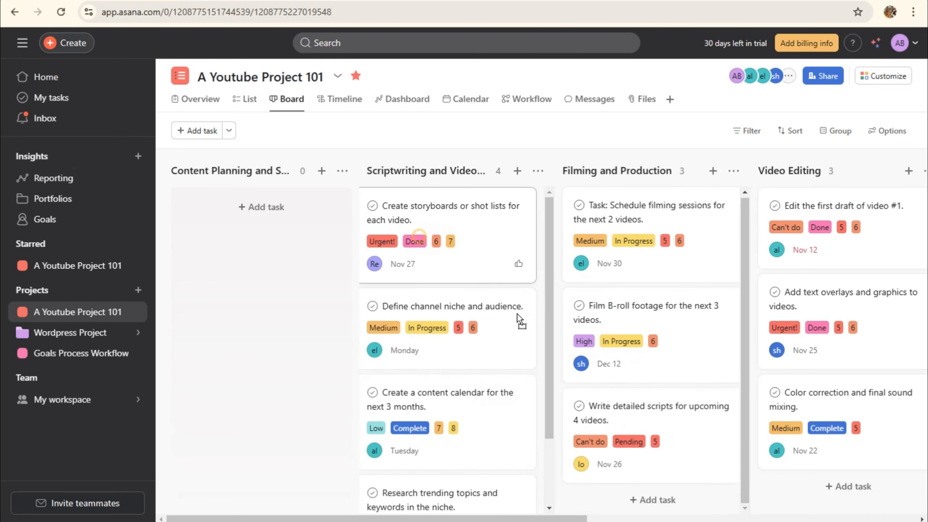
drag(519, 317, 592, 490)
drag(504, 266, 636, 459)
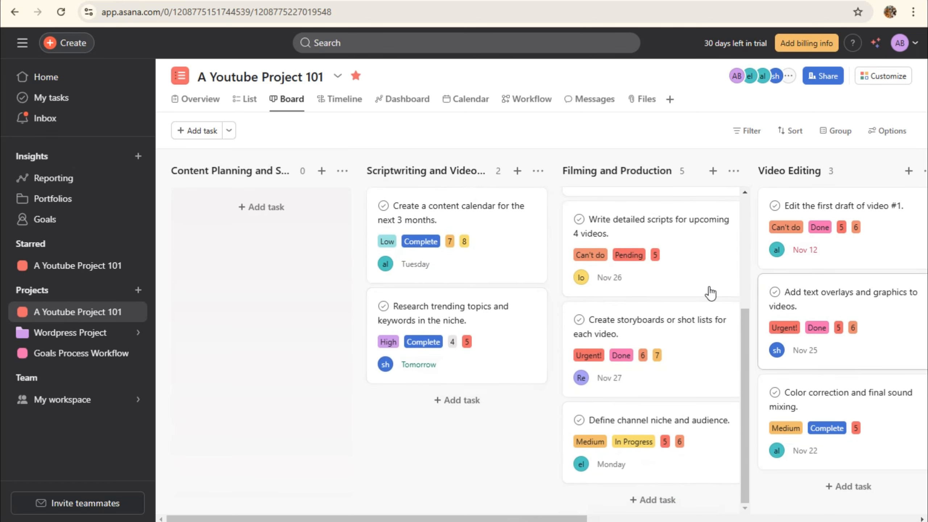
mouse_move(540, 518)
mouse_down()
mouse_move(870, 519)
mouse_move(541, 518)
mouse_up()
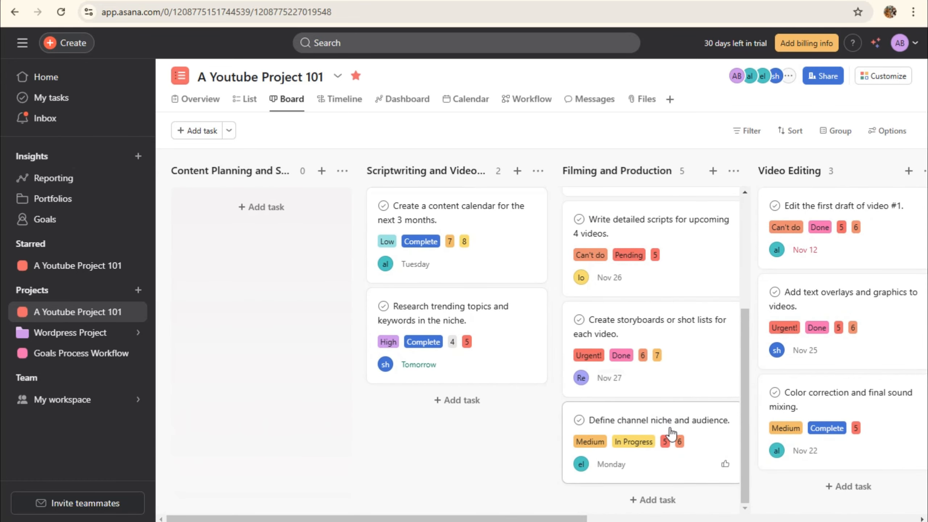
Return Define channel niche, content calendar and research cards to Content Planning
drag(673, 438, 314, 236)
drag(430, 317, 245, 307)
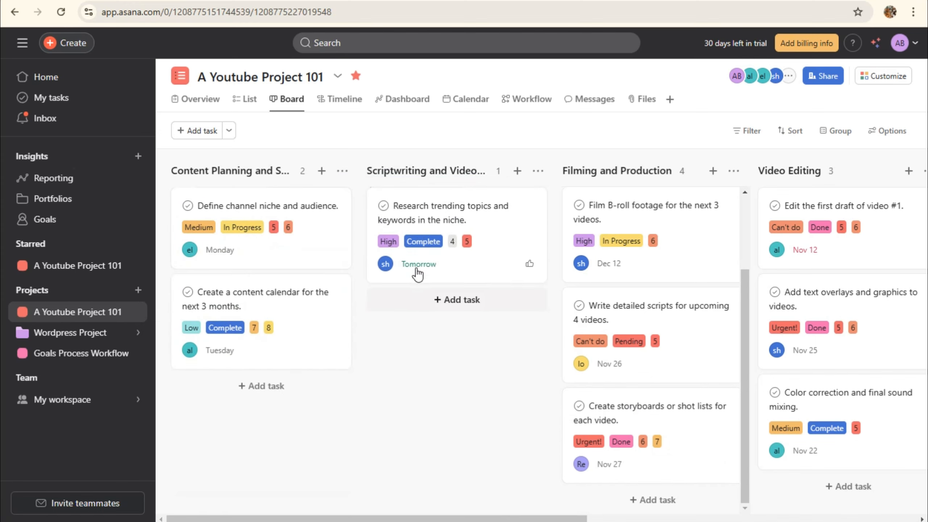
drag(422, 242, 267, 409)
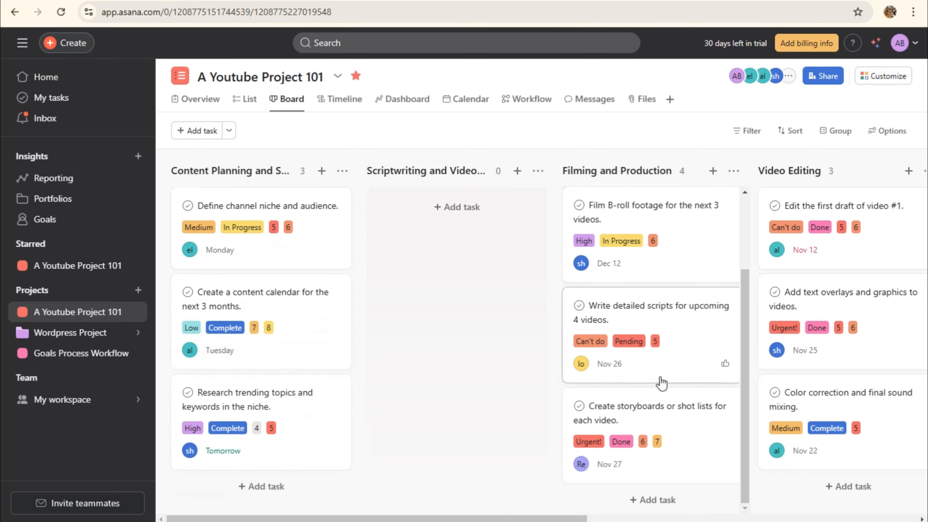
Move the Film B-roll and scripts cards into Scriptwriting, then open the project Timeline
scroll(653, 323, up, 3)
drag(663, 338, 448, 239)
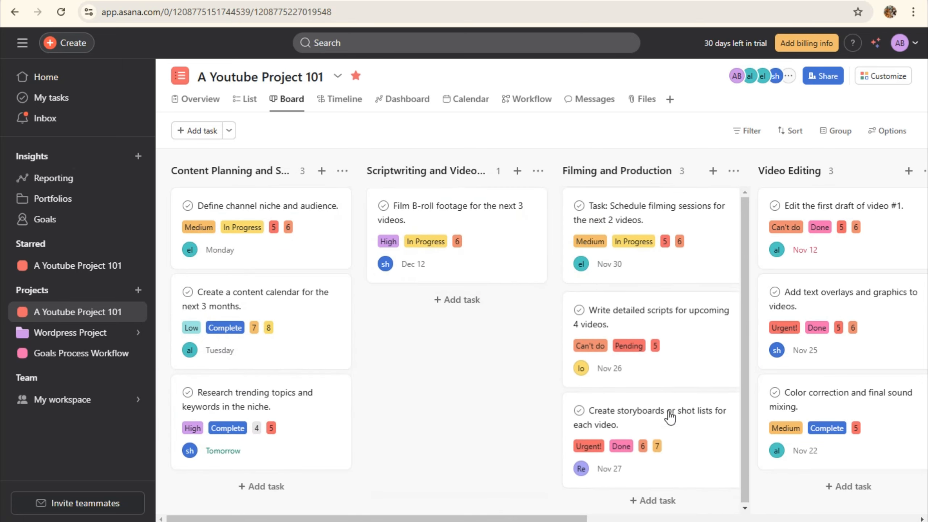
drag(665, 366, 460, 343)
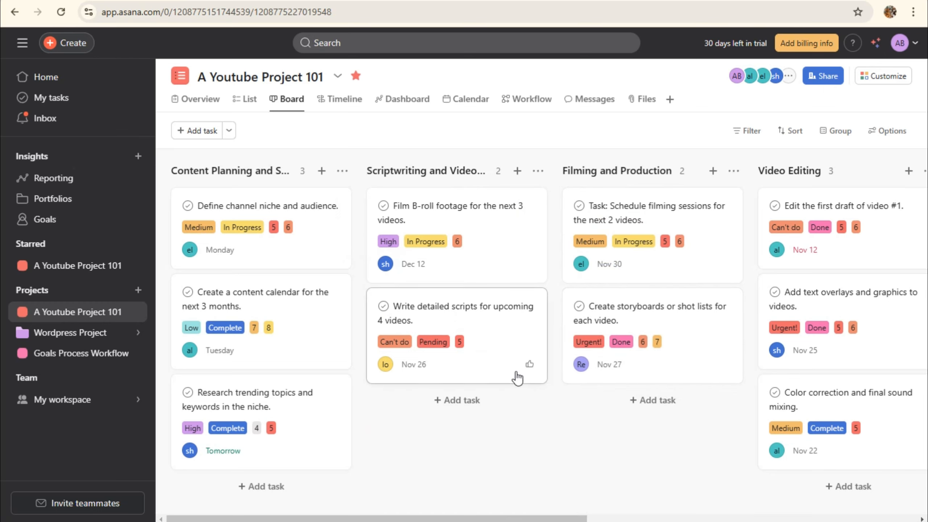
click(346, 103)
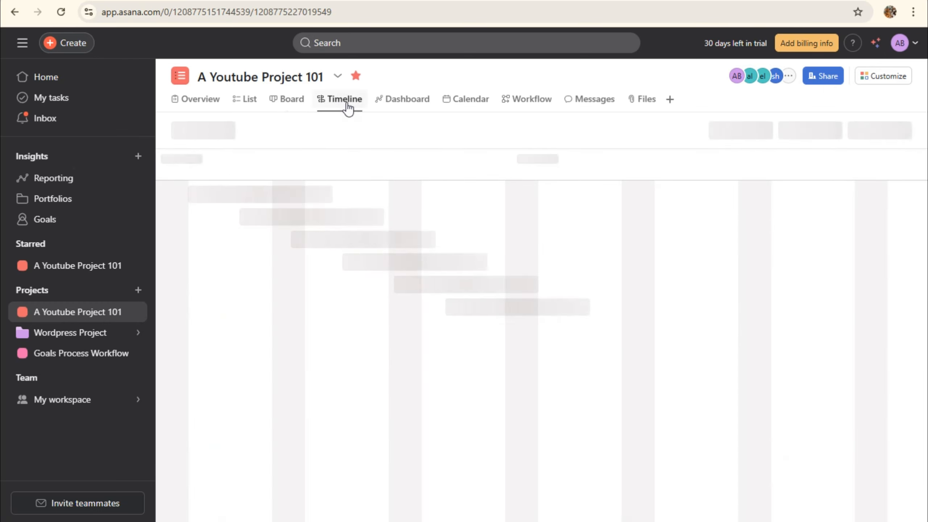
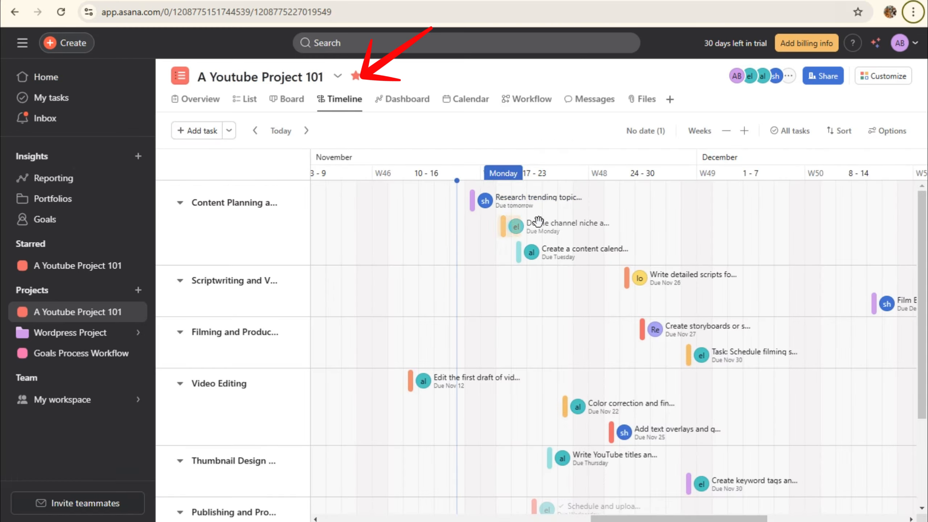
Scroll and pan across the project Timeline to inspect the scheduled tasks
scroll(218, 201, down, 2)
scroll(323, 253, up, 2)
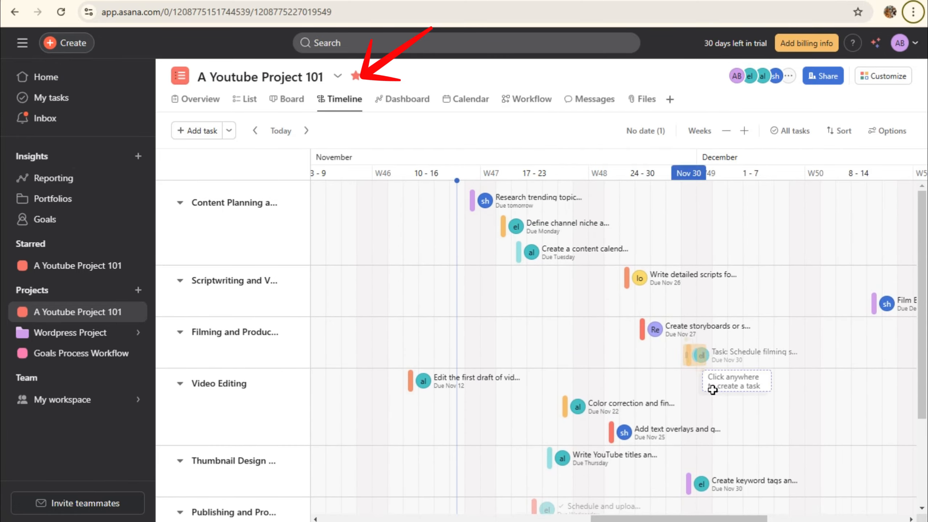
scroll(699, 398, down, 4)
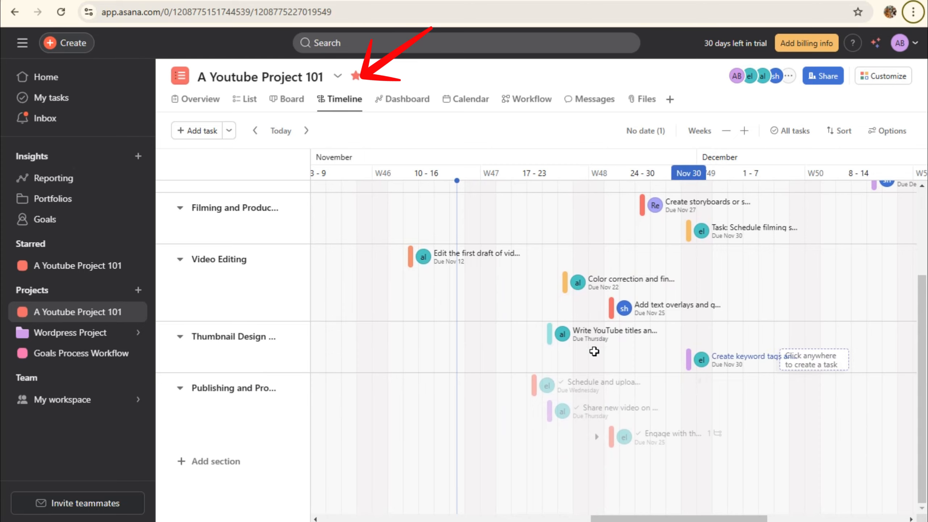
scroll(595, 352, up, 4)
drag(671, 518, 652, 517)
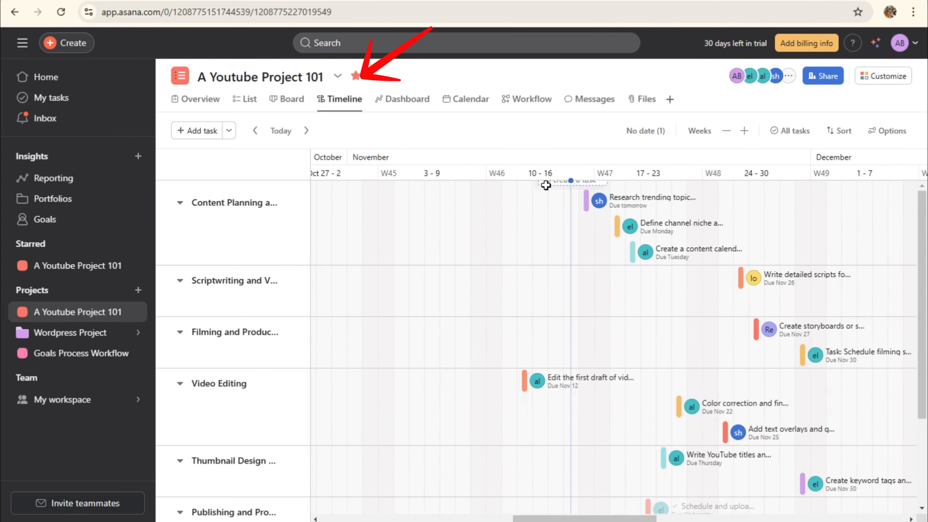
drag(618, 518, 843, 510)
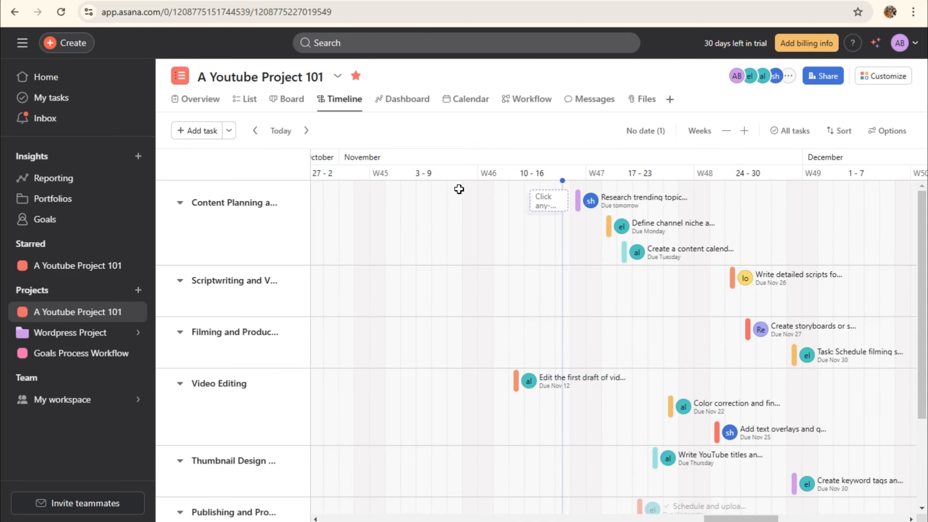
Review the Dashboard task charts, then show the Calendar for November 10–16, 2024
click(406, 99)
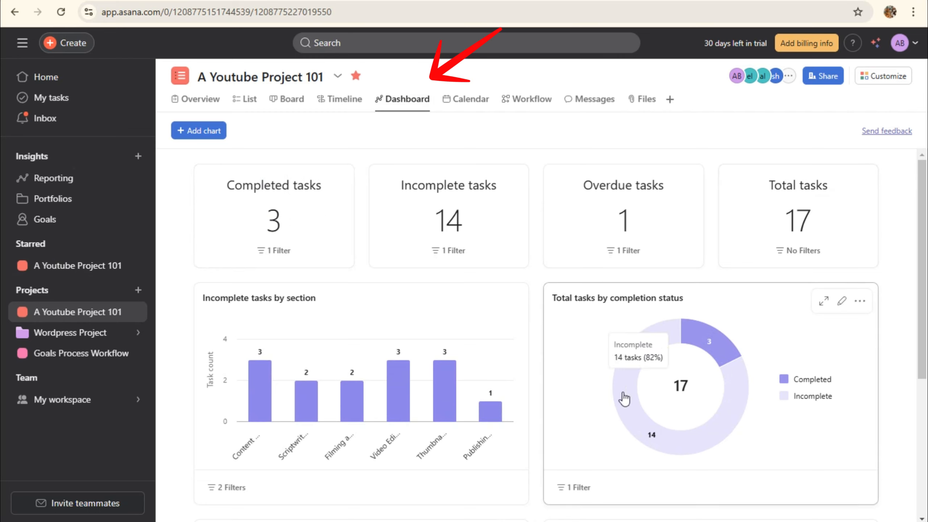
scroll(595, 421, down, 5)
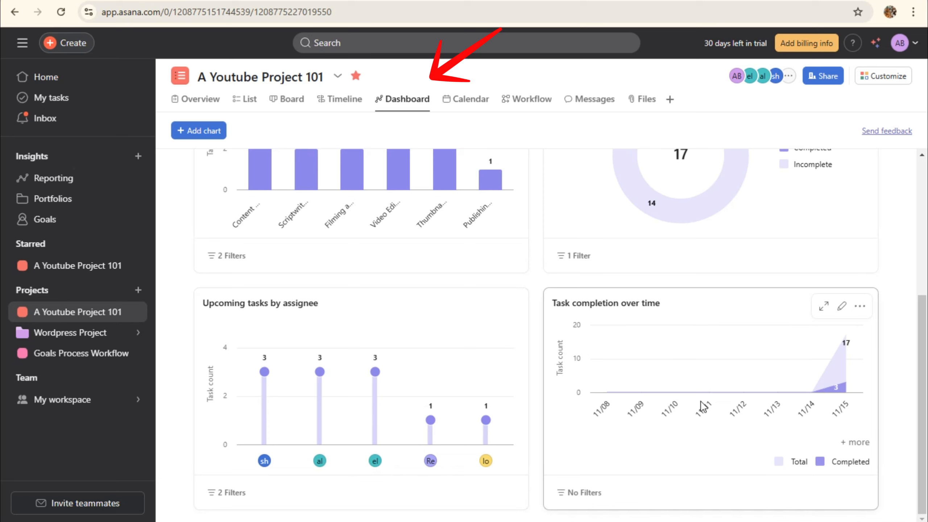
scroll(482, 417, up, 3)
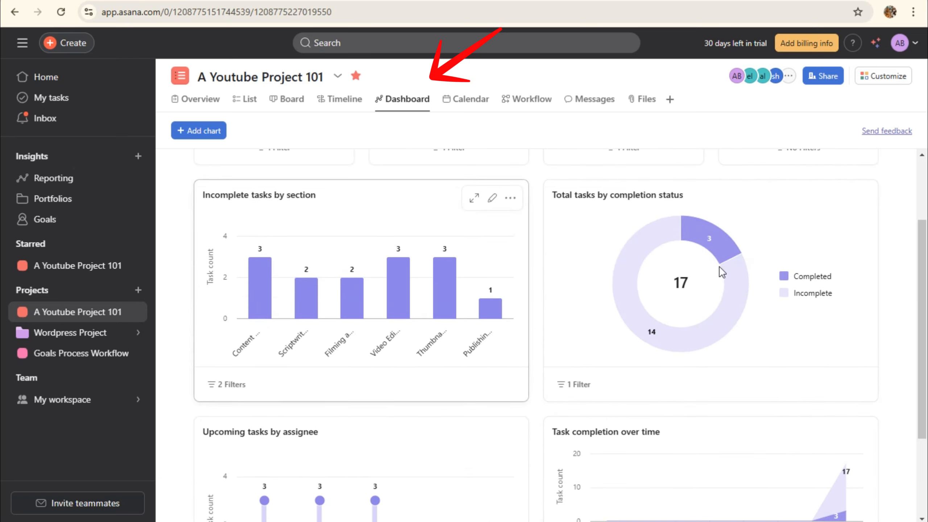
scroll(727, 256, up, 2)
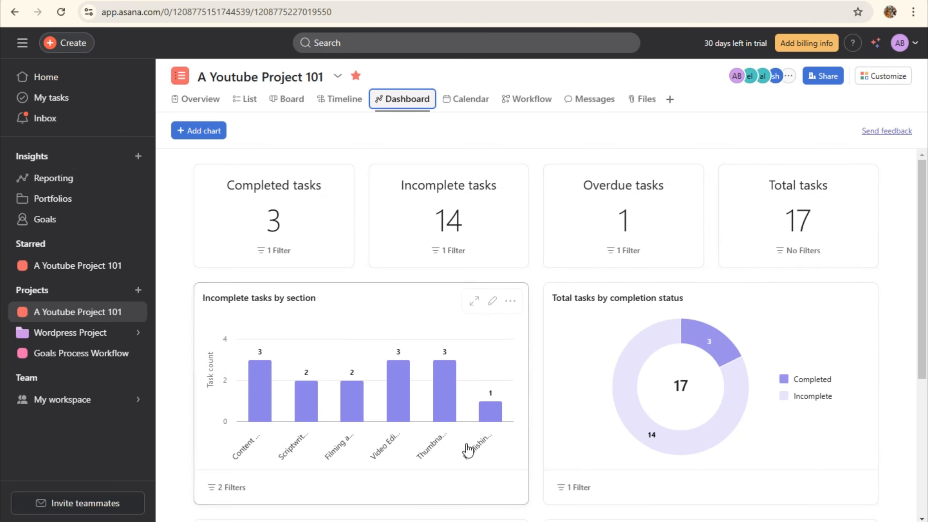
click(467, 104)
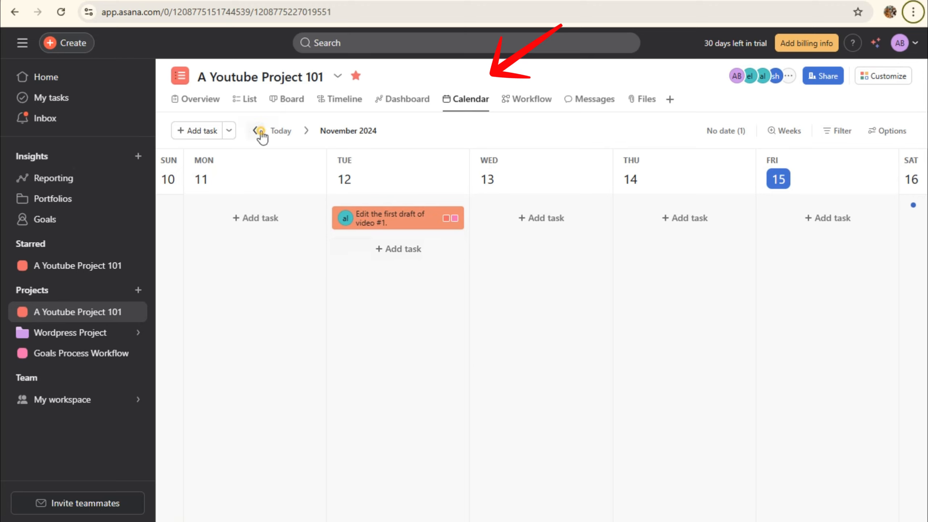
Advance the calendar two weeks to November 24–30, then go to Workflow
click(307, 131)
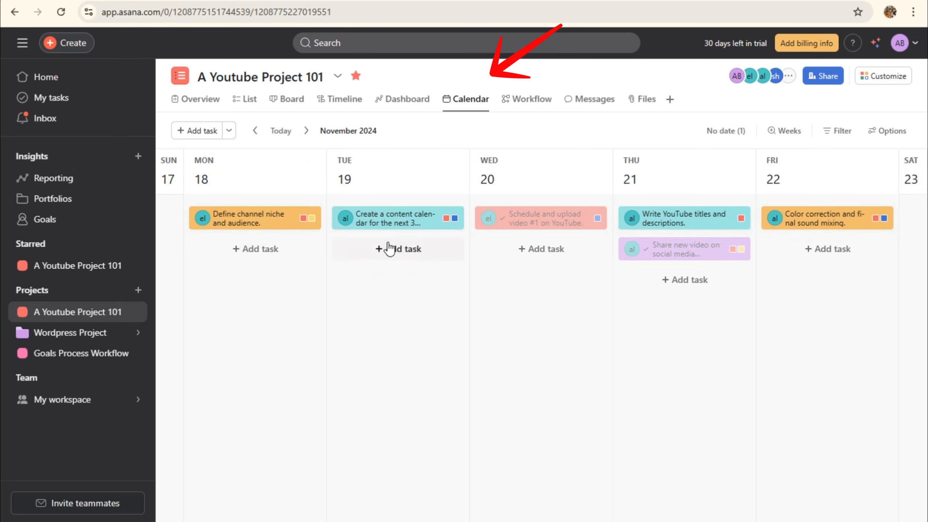
click(305, 131)
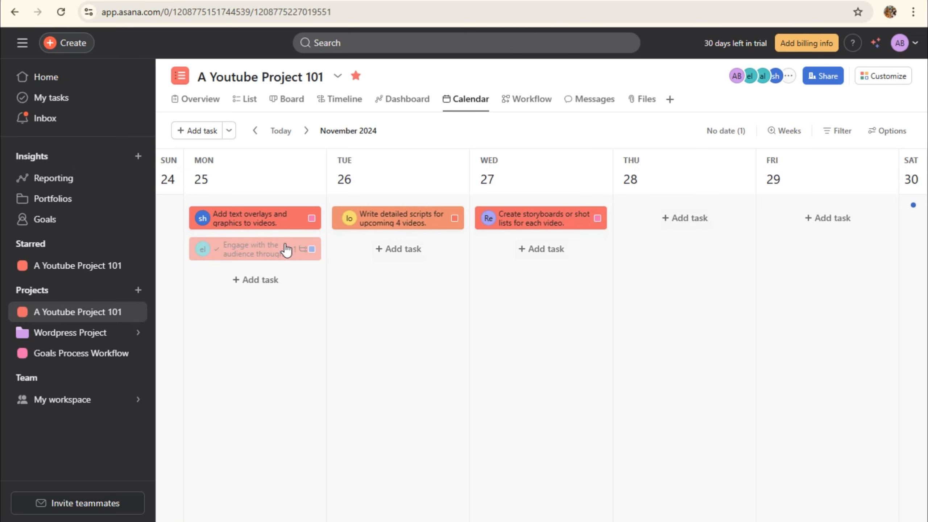
click(530, 109)
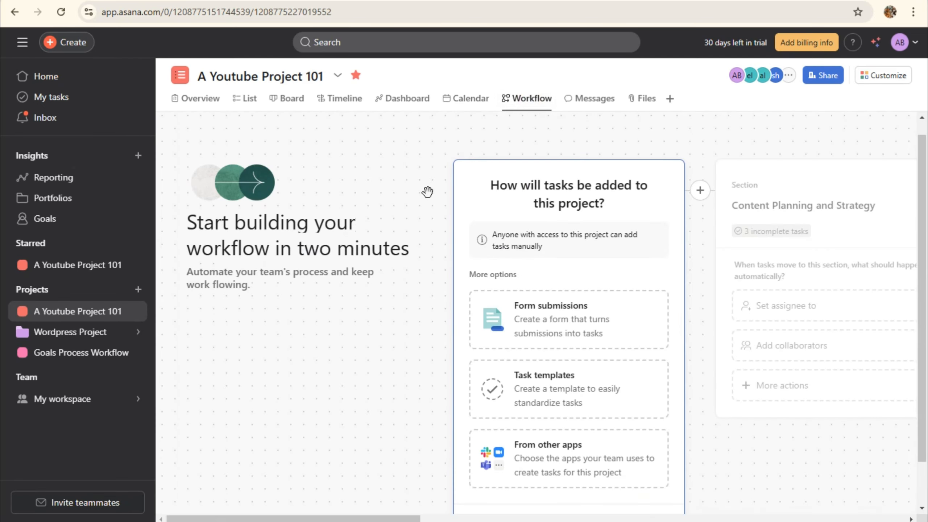
Skip the workflow's task-intake card so tasks stay manually added, then view Messages
scroll(572, 304, down, 2)
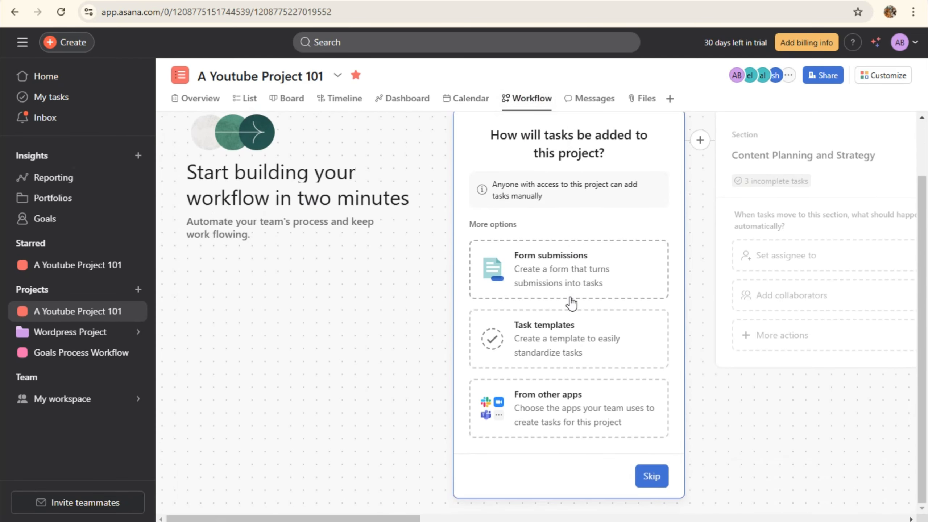
scroll(571, 303, up, 3)
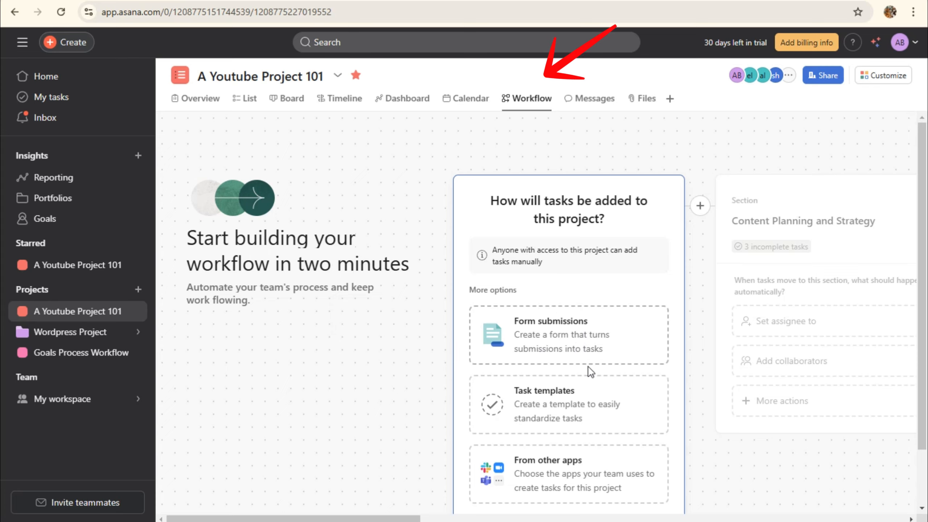
scroll(589, 370, down, 3)
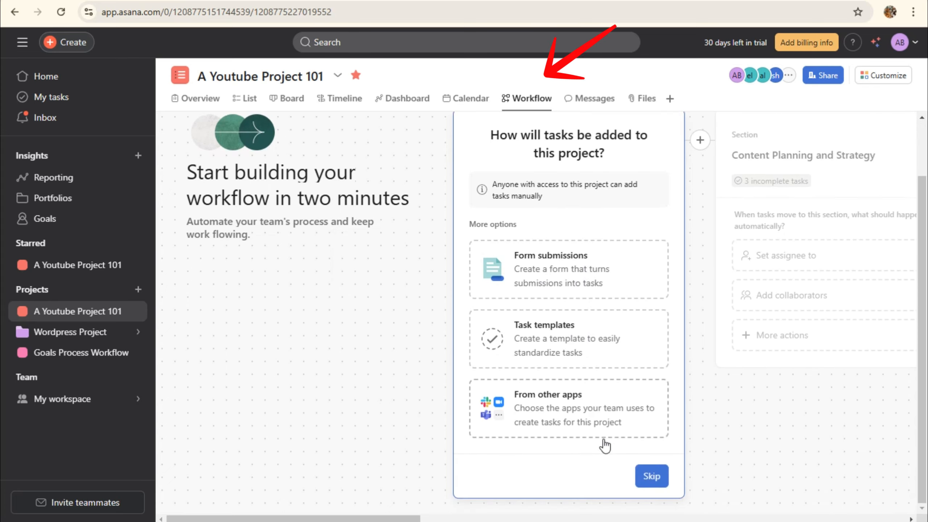
click(650, 477)
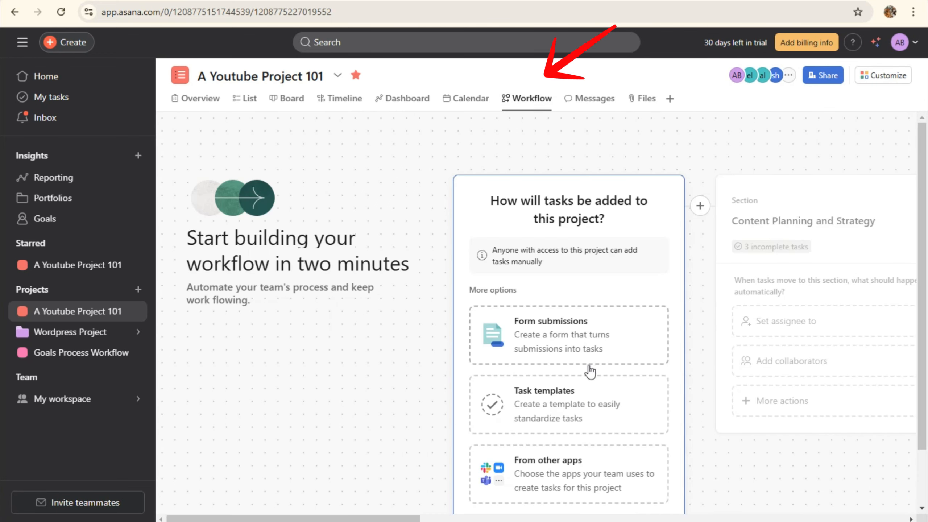
scroll(588, 371, down, 2)
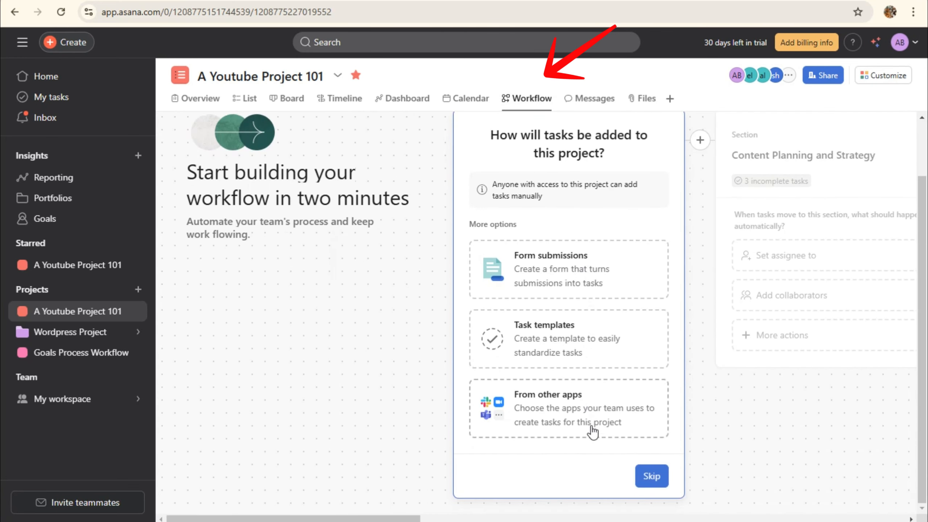
click(651, 476)
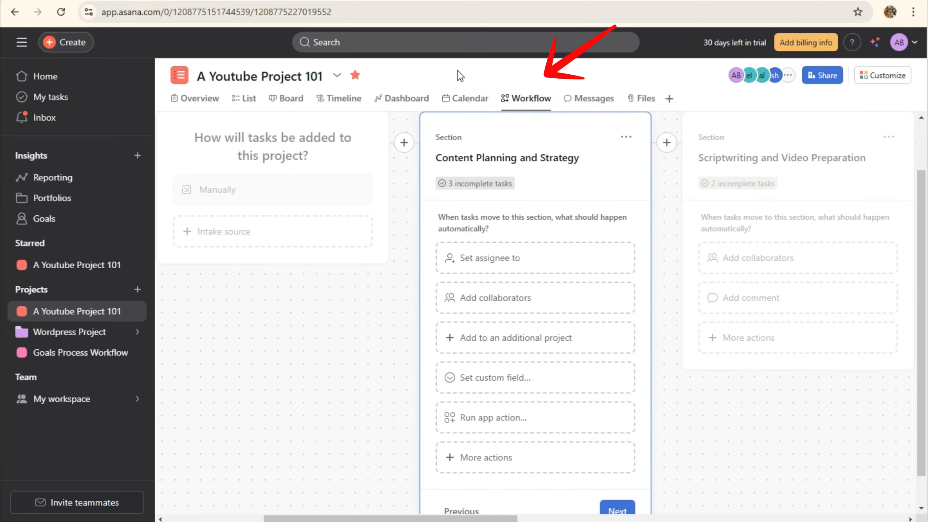
click(577, 103)
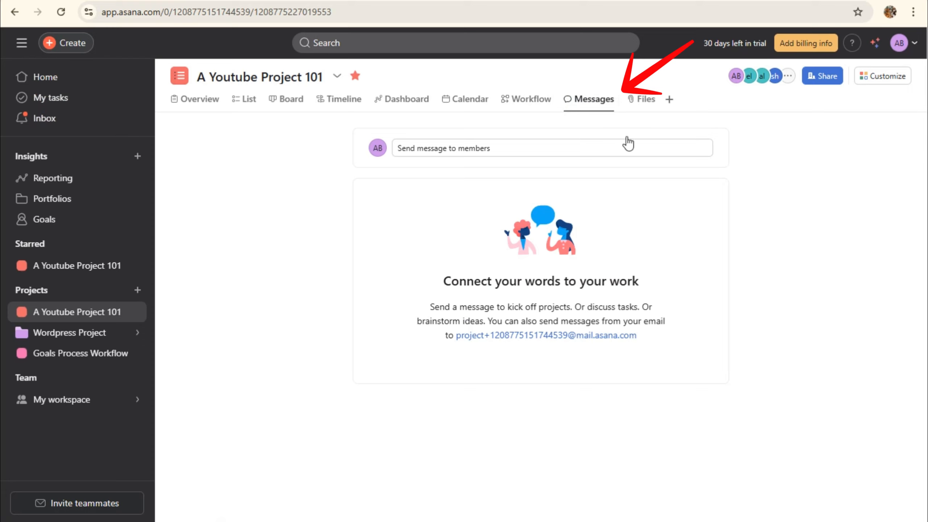
Look through the project's Messages, Files and Overview, ending on the List view
click(590, 109)
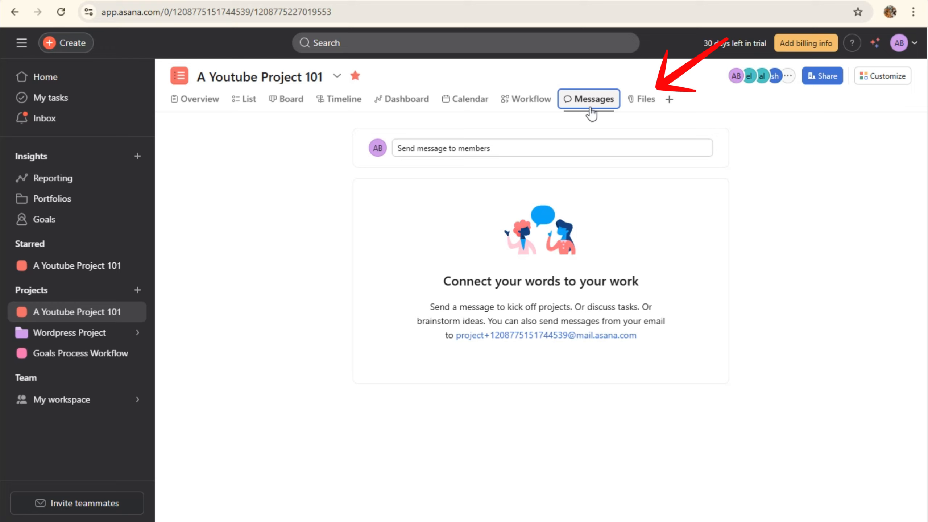
click(645, 105)
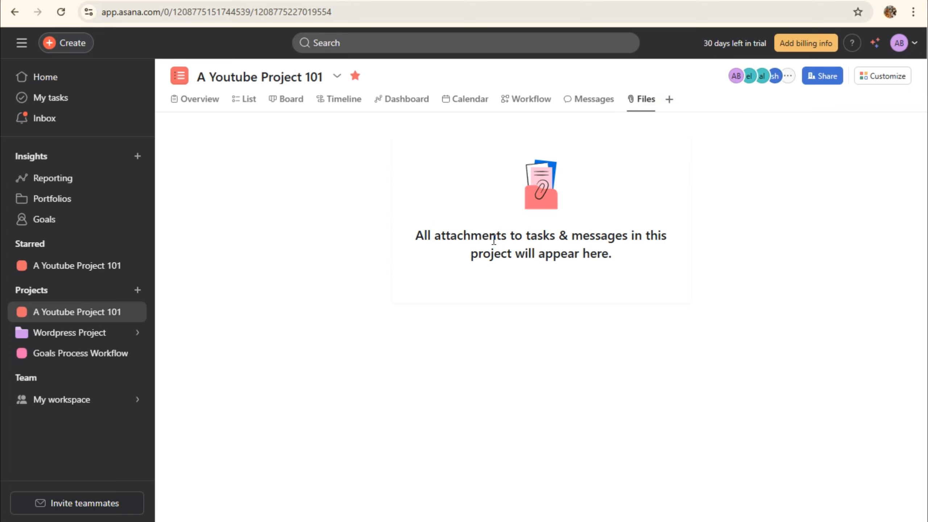
click(217, 102)
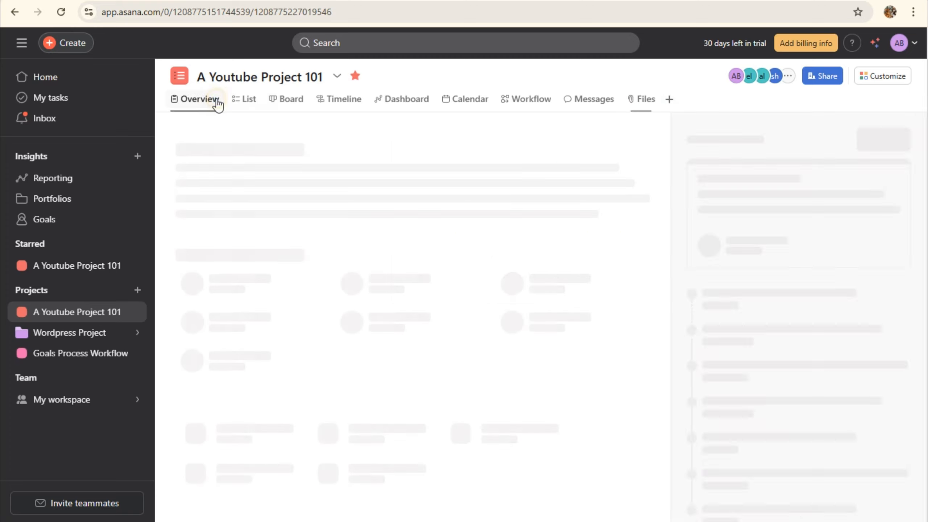
click(242, 99)
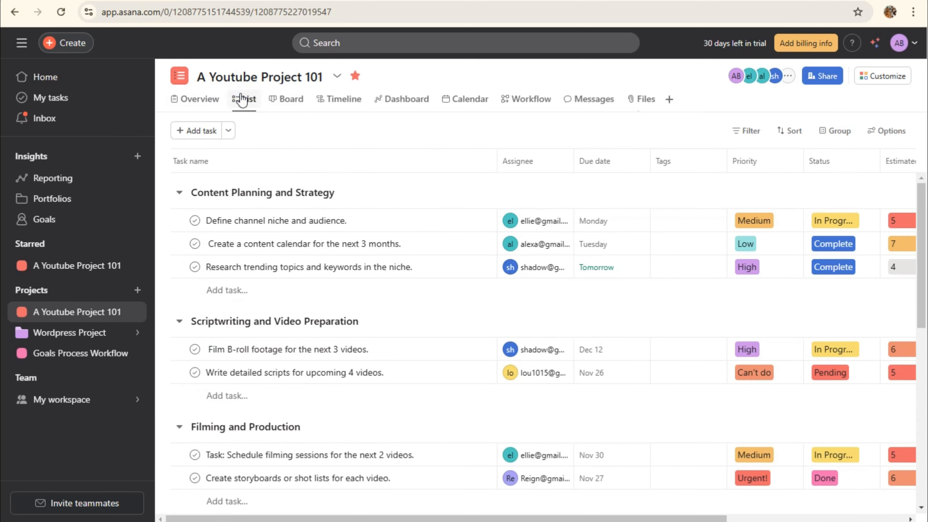
In Share settings, make the first member Project admin and the next Commenter
click(789, 77)
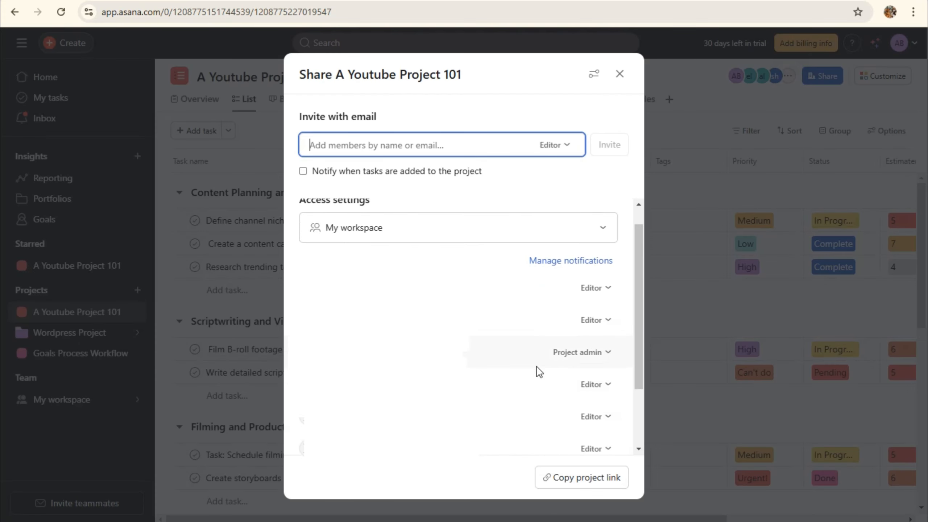
scroll(545, 377, down, 3)
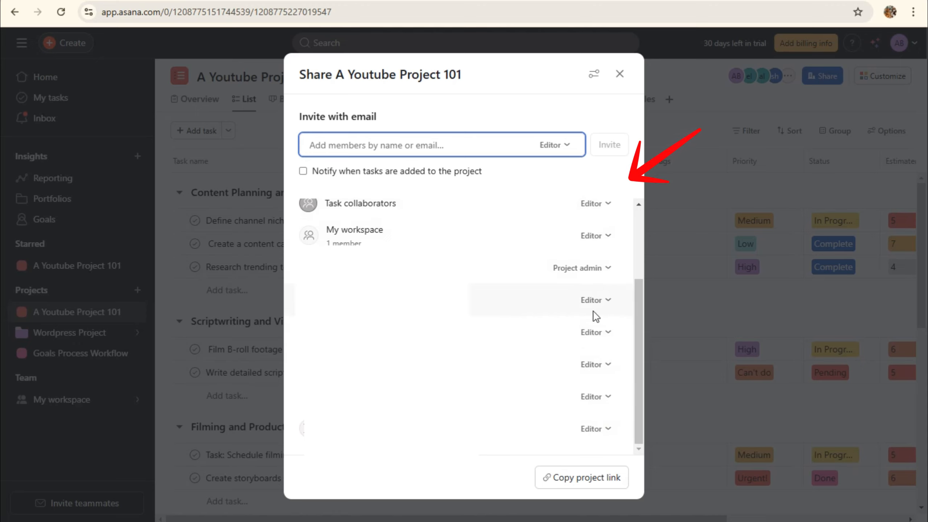
click(607, 307)
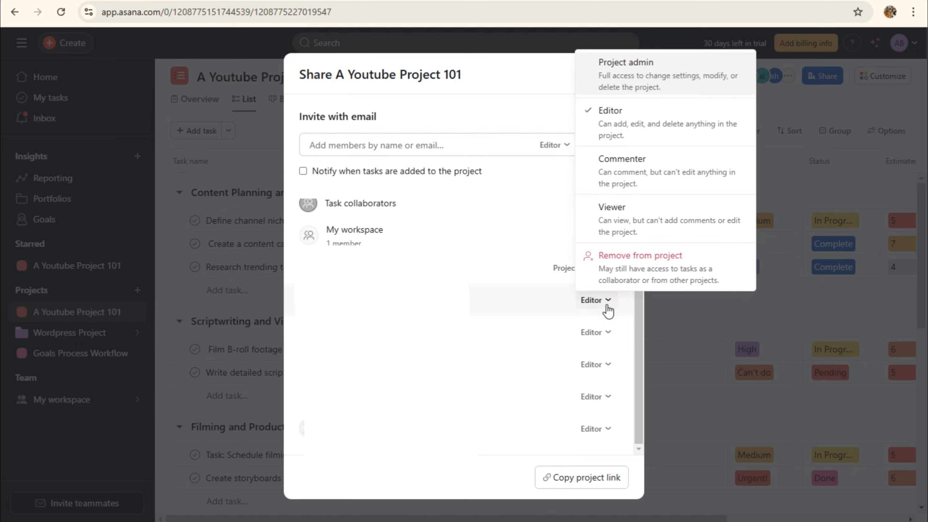
click(620, 84)
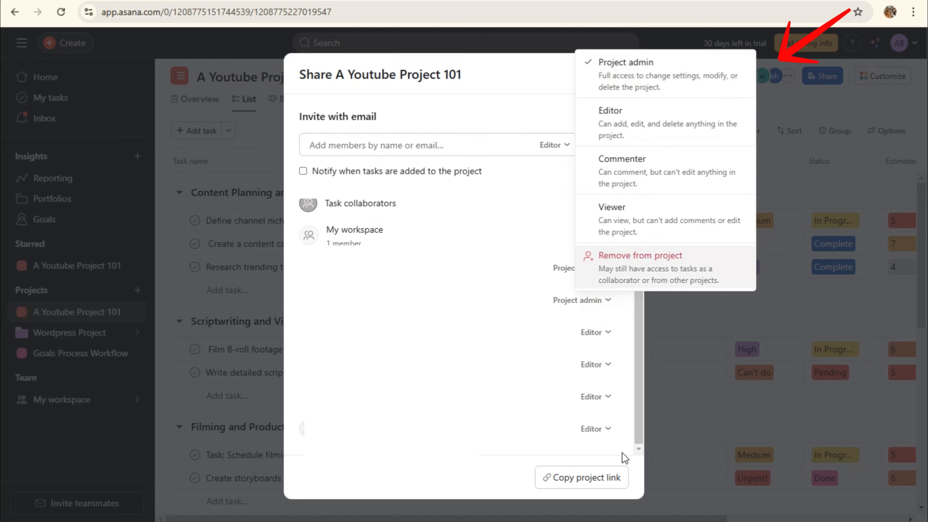
click(597, 331)
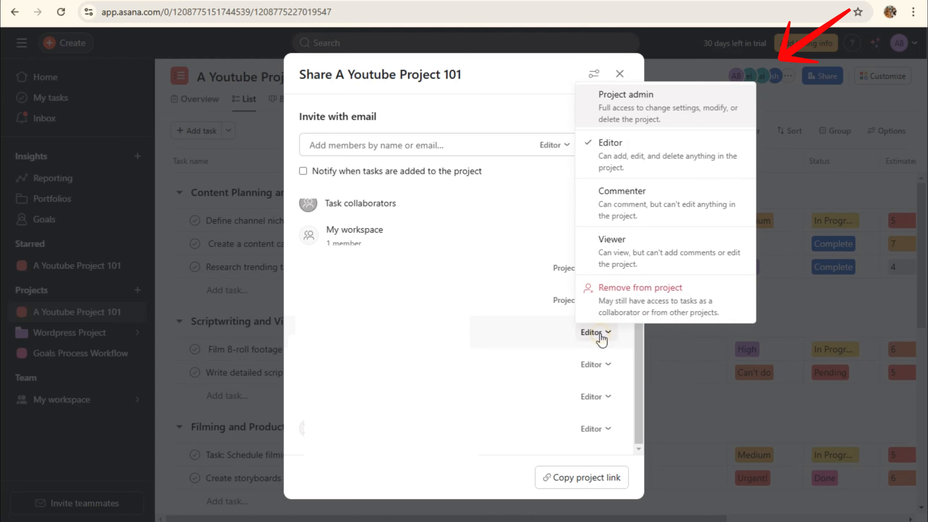
click(648, 223)
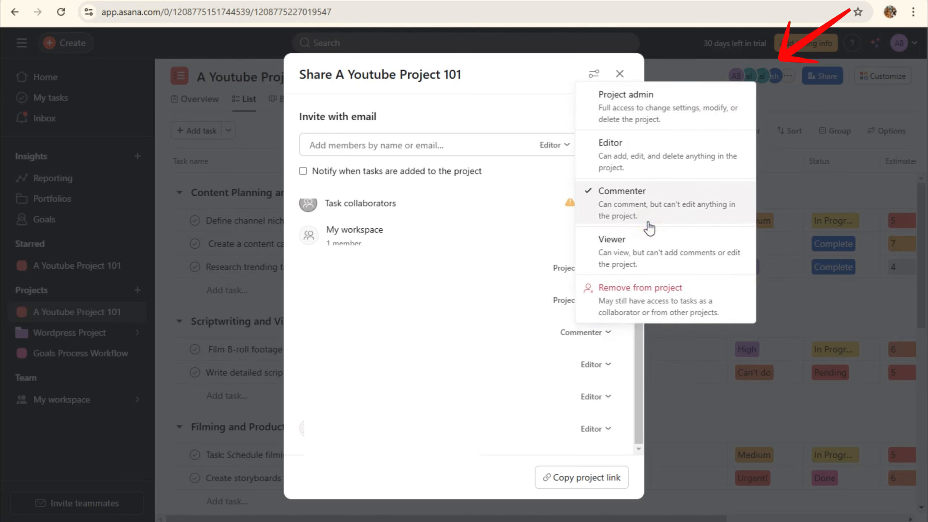
Set another member to Viewer and one to Project admin, remove the bottom member, and close sharing
click(617, 375)
click(608, 365)
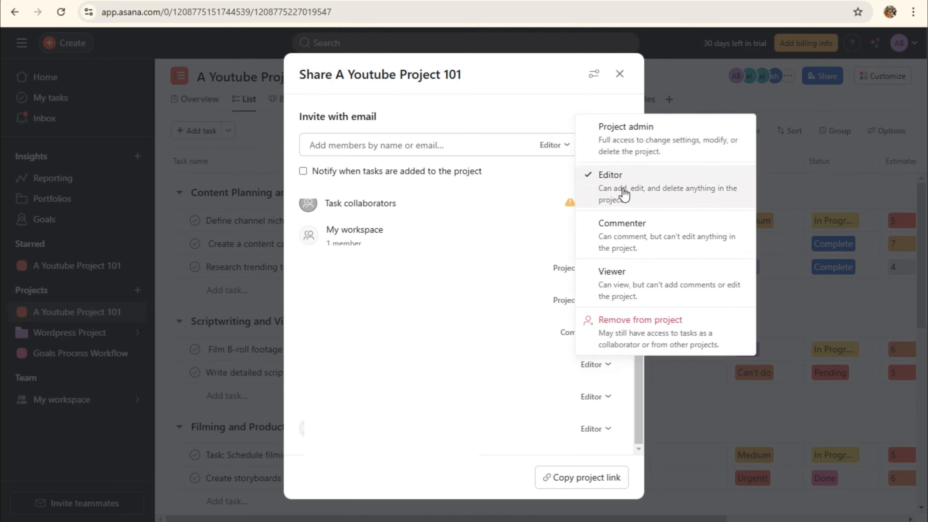
click(617, 272)
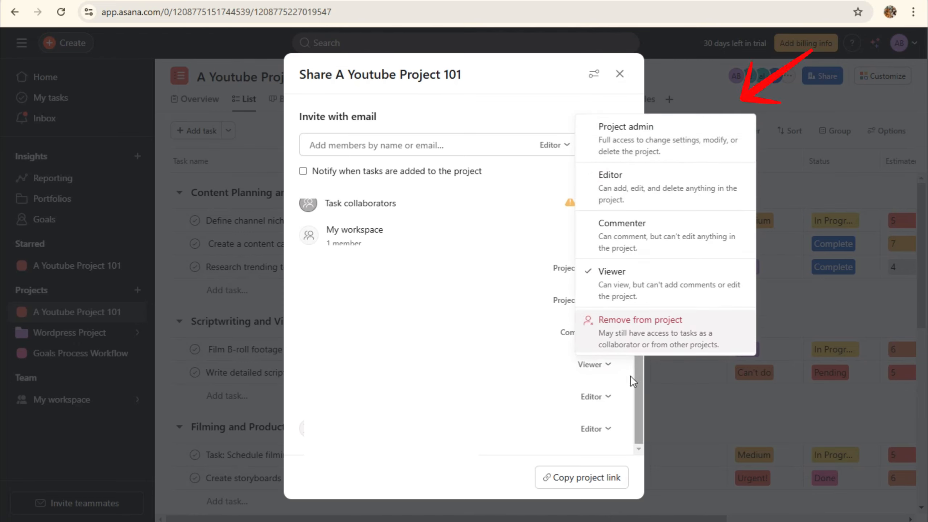
click(599, 397)
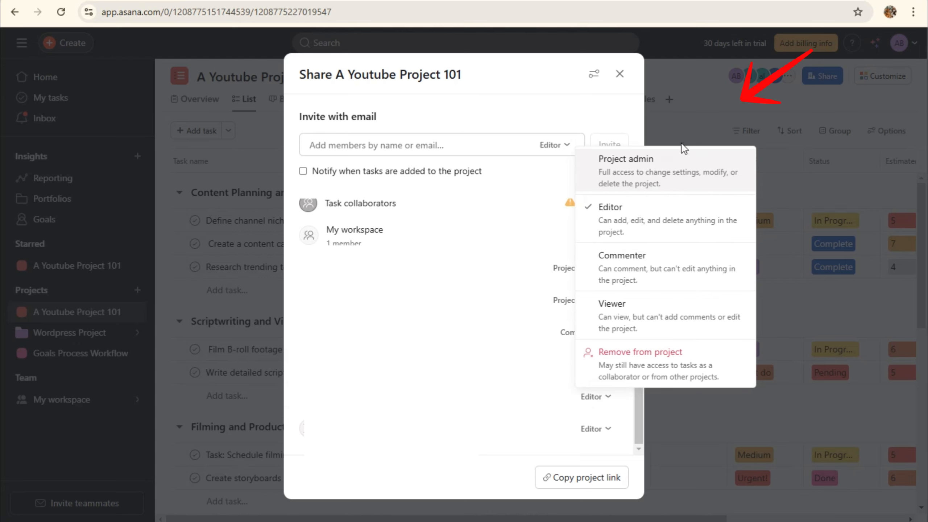
click(662, 172)
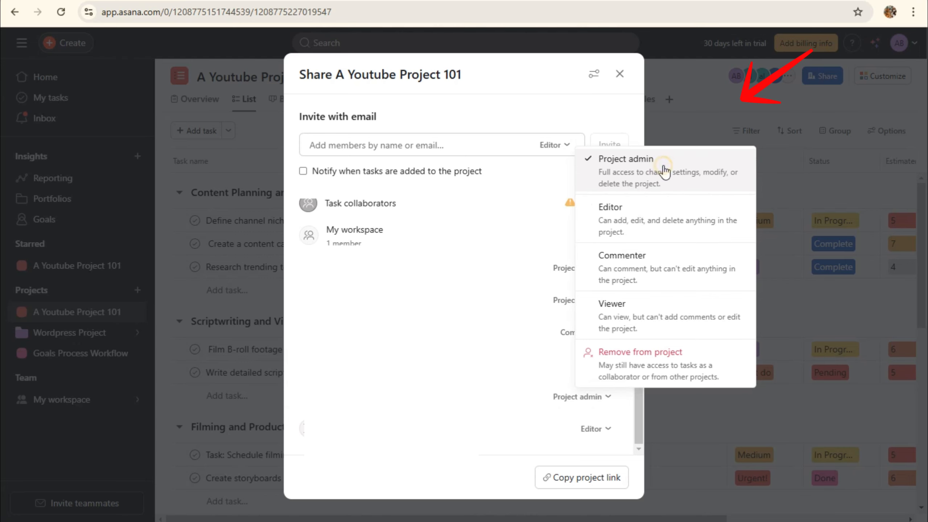
click(599, 429)
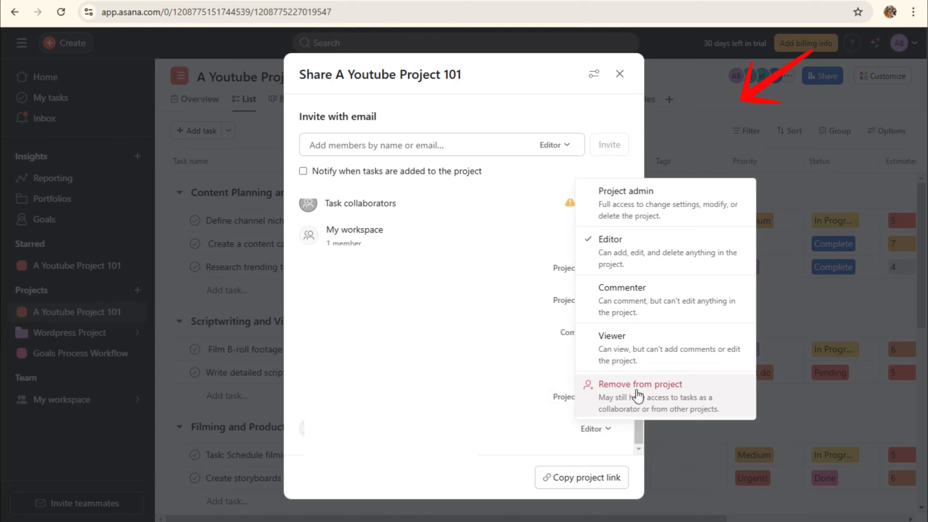
click(694, 411)
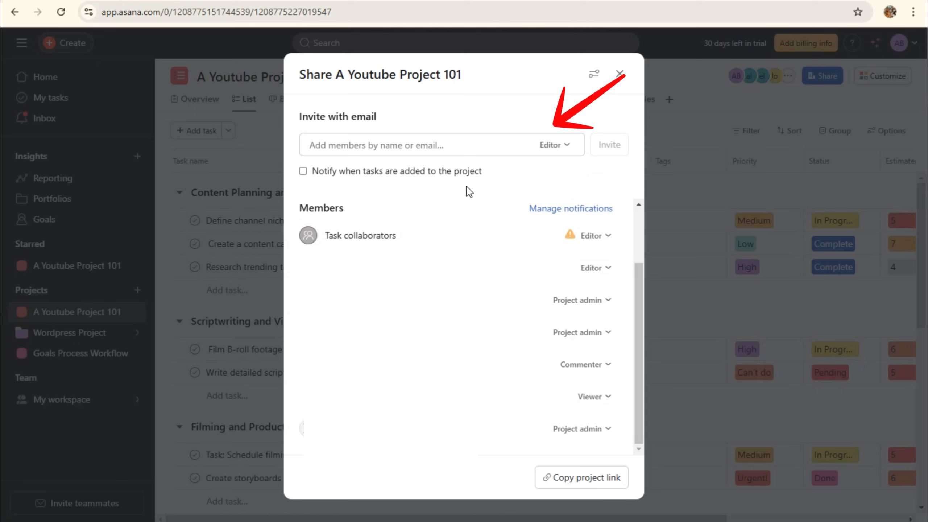
click(619, 74)
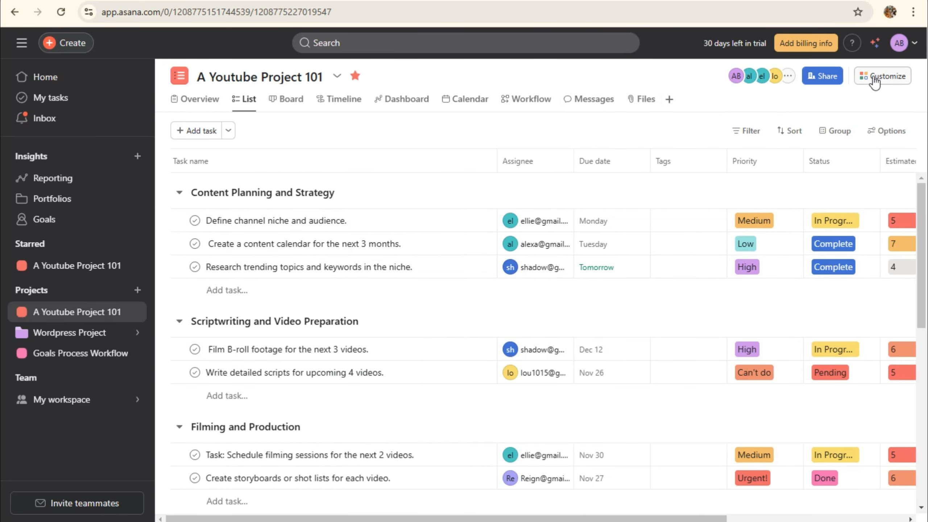
Check the project's custom Fields in Customize, then start adding a new Rule
click(887, 76)
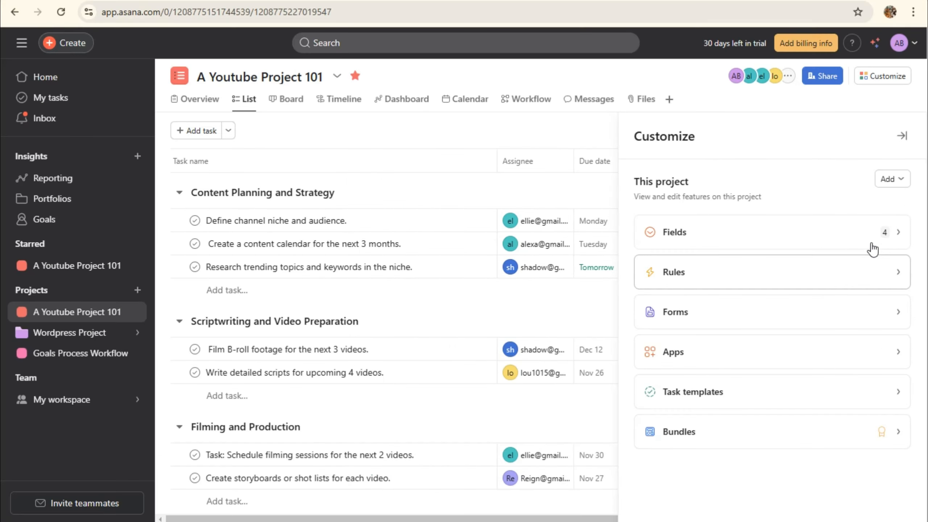
click(855, 186)
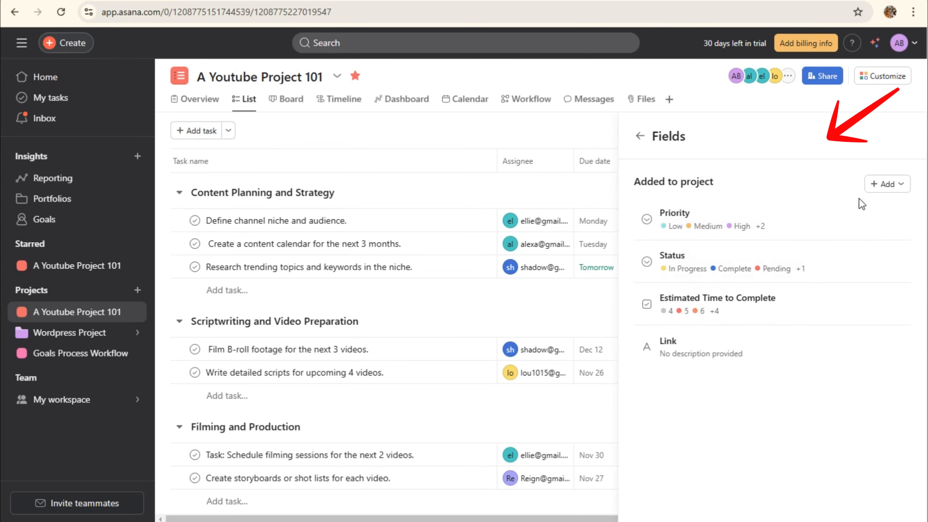
click(639, 136)
click(725, 281)
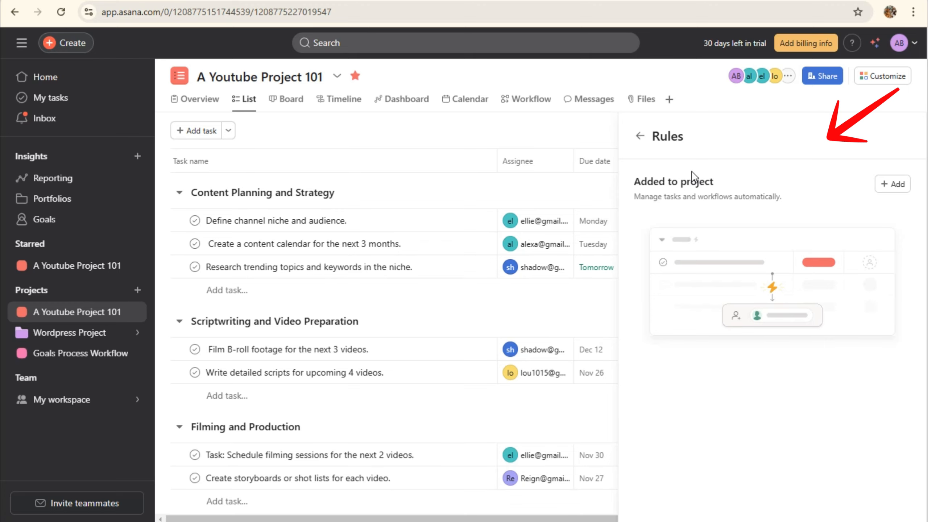
click(892, 184)
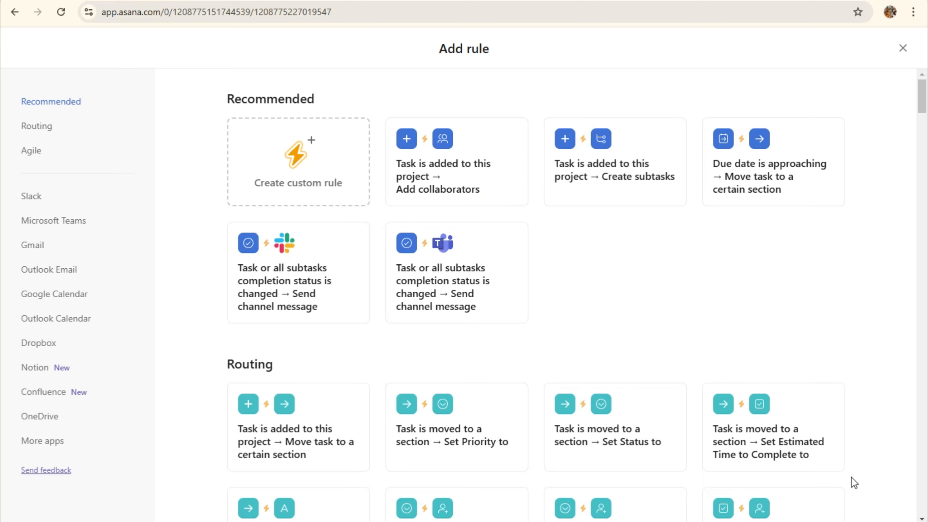
scroll(854, 483, down, 5)
scroll(837, 465, down, 3)
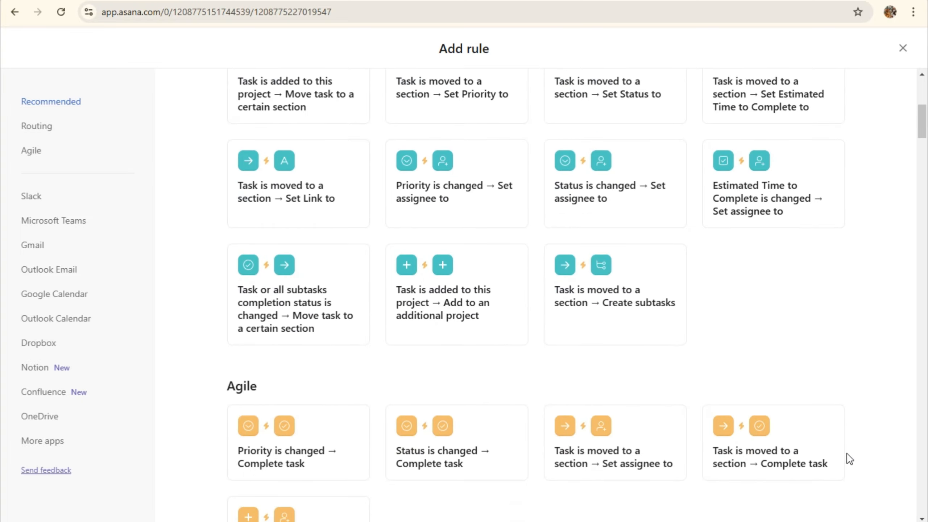
scroll(837, 465, down, 5)
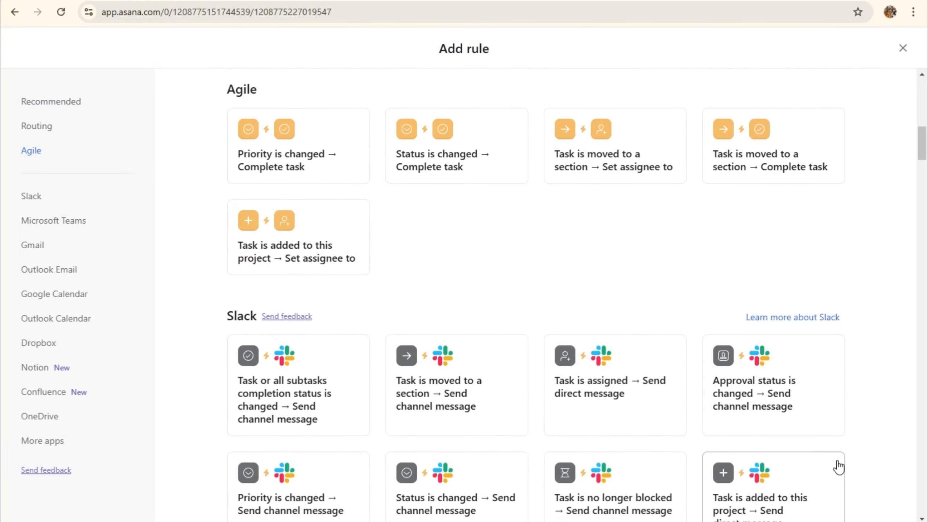
scroll(837, 466, down, 6)
scroll(838, 466, down, 10)
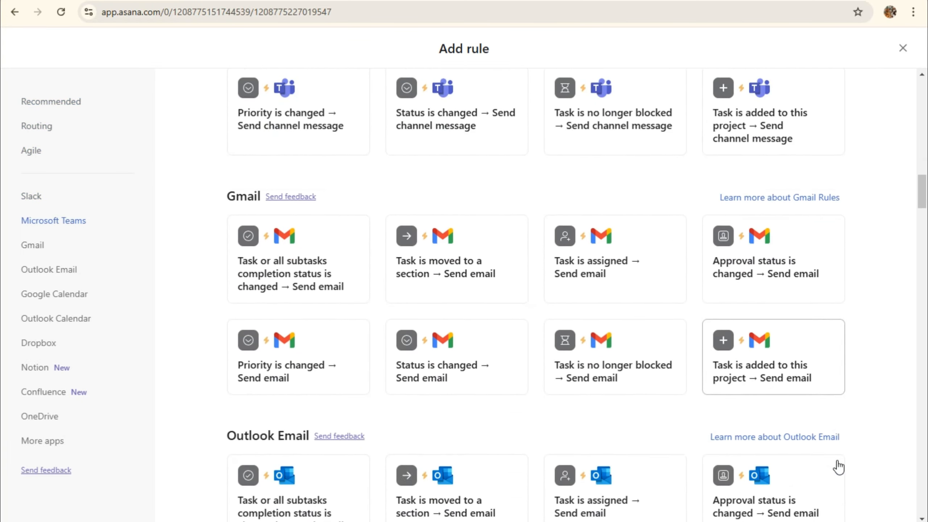
scroll(838, 466, down, 15)
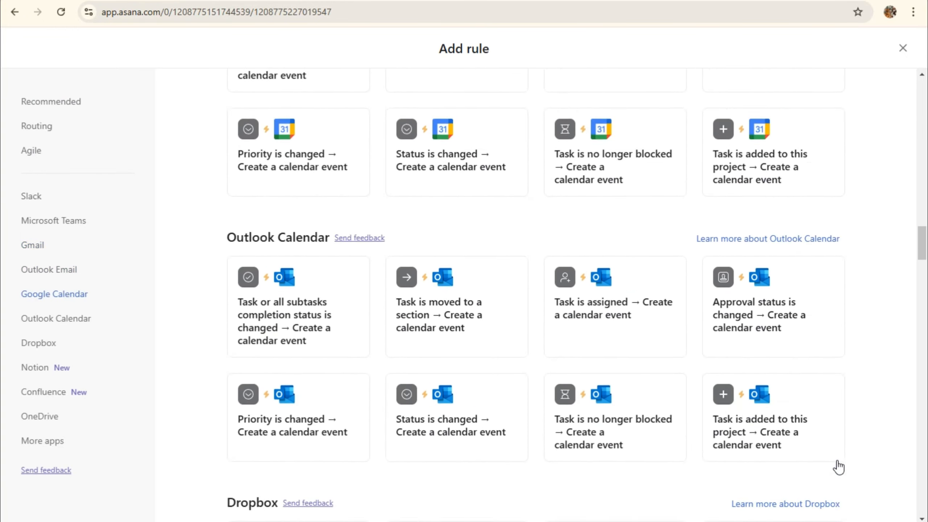
scroll(838, 467, down, 4)
scroll(838, 467, up, 20)
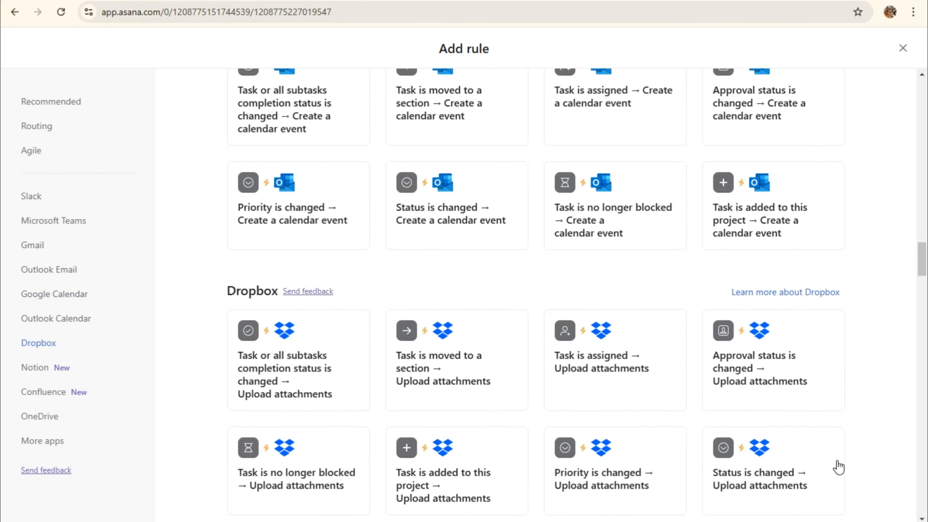
scroll(838, 467, up, 20)
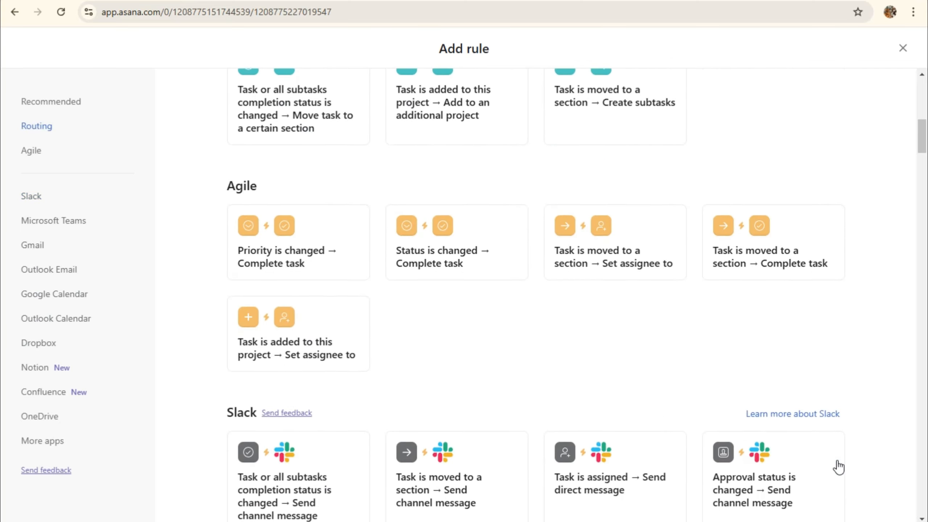
Close the rule gallery, start a new project form, then discard it unpublished
click(901, 49)
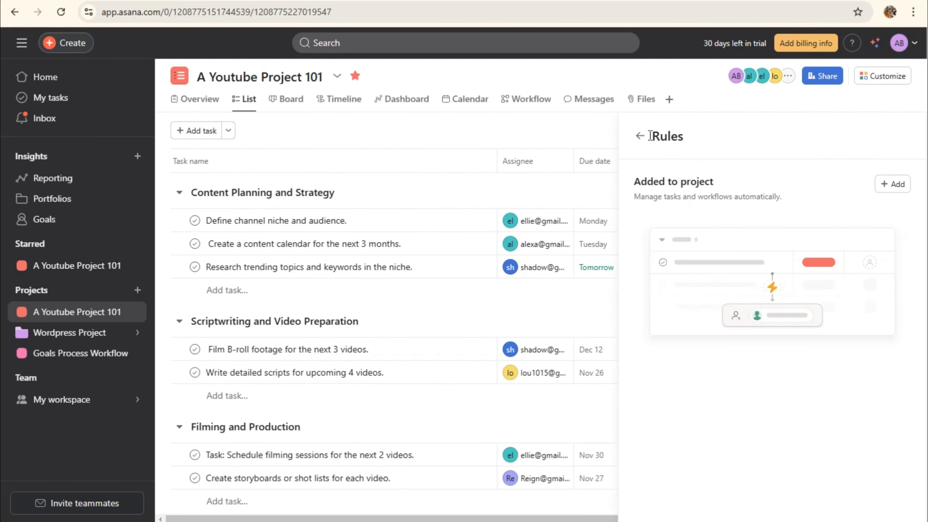
click(639, 136)
click(734, 319)
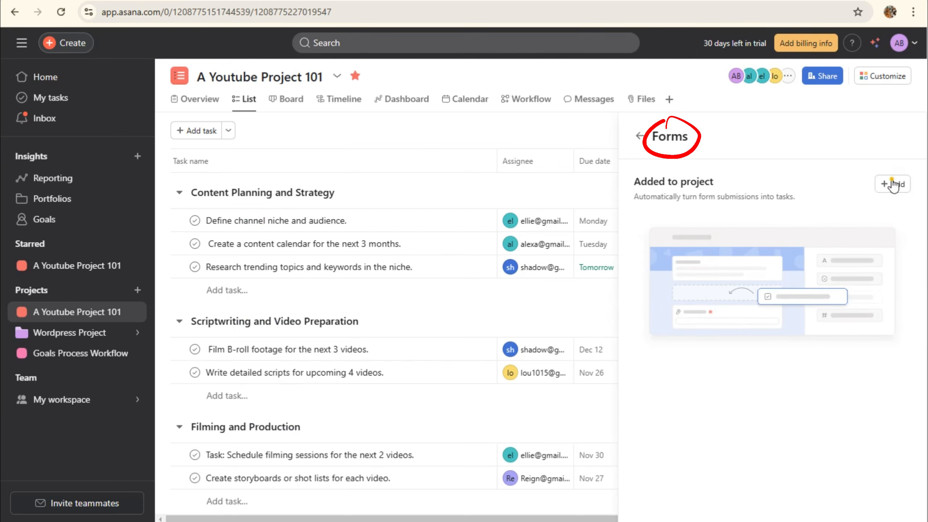
click(891, 184)
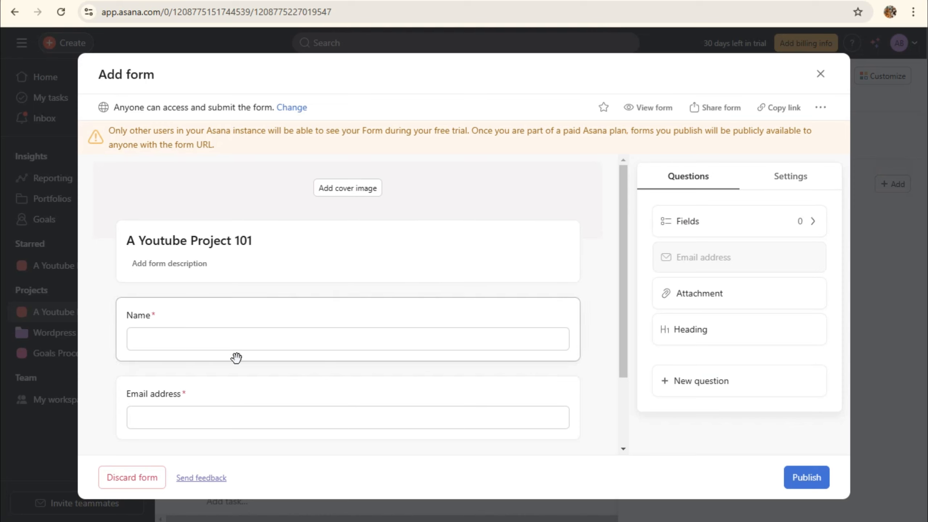
scroll(315, 384, down, 3)
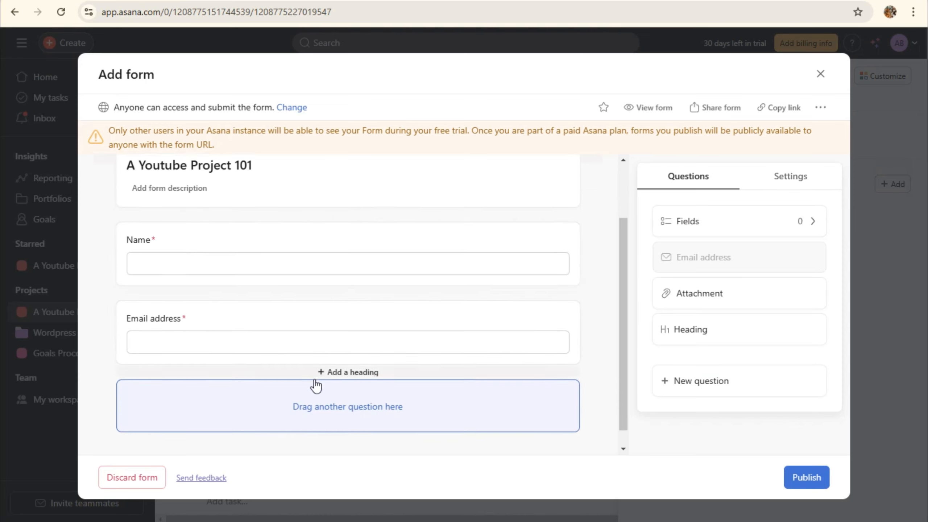
scroll(347, 314, up, 3)
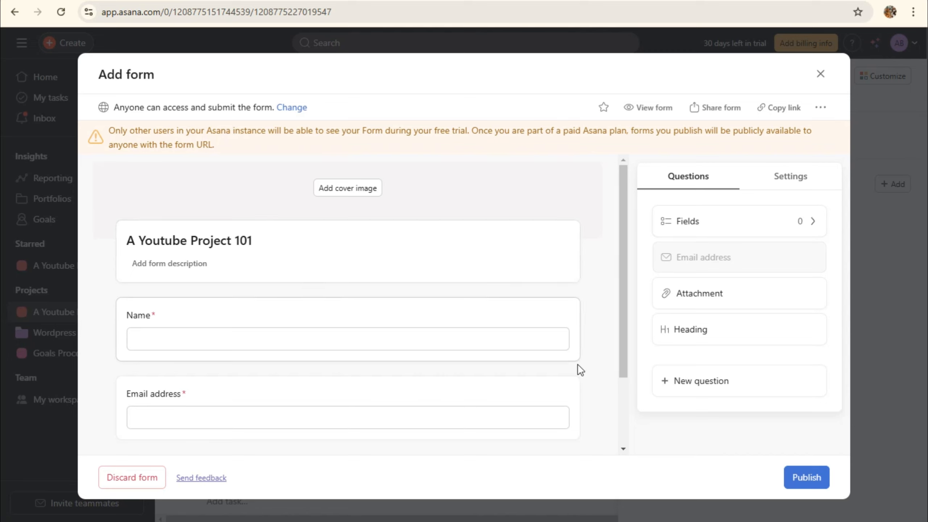
click(811, 477)
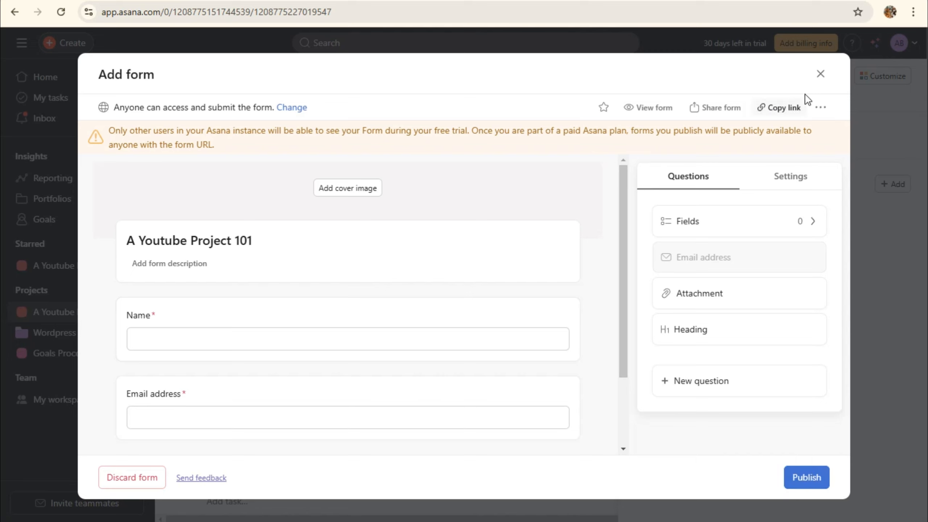
click(820, 74)
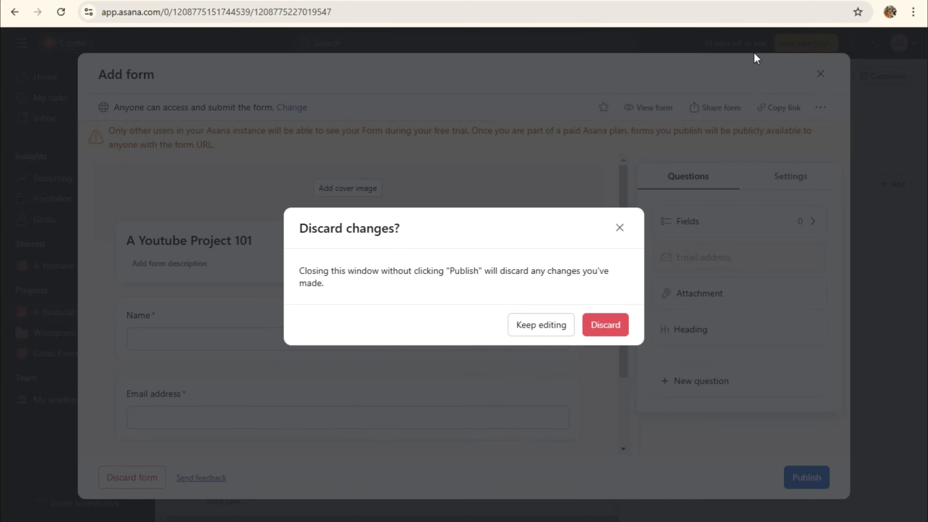
click(617, 327)
Browse the Apps catalogue down to Communication apps and open the Zoom app details
click(640, 136)
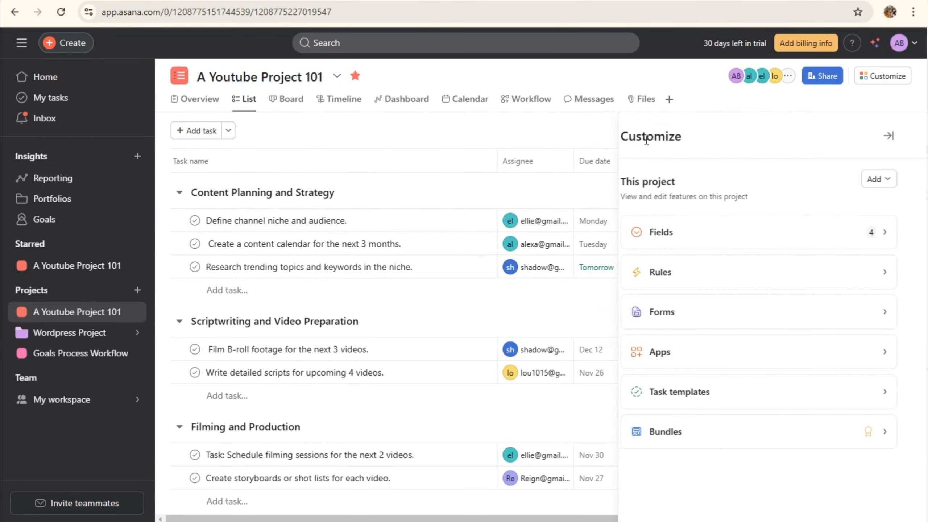
click(717, 364)
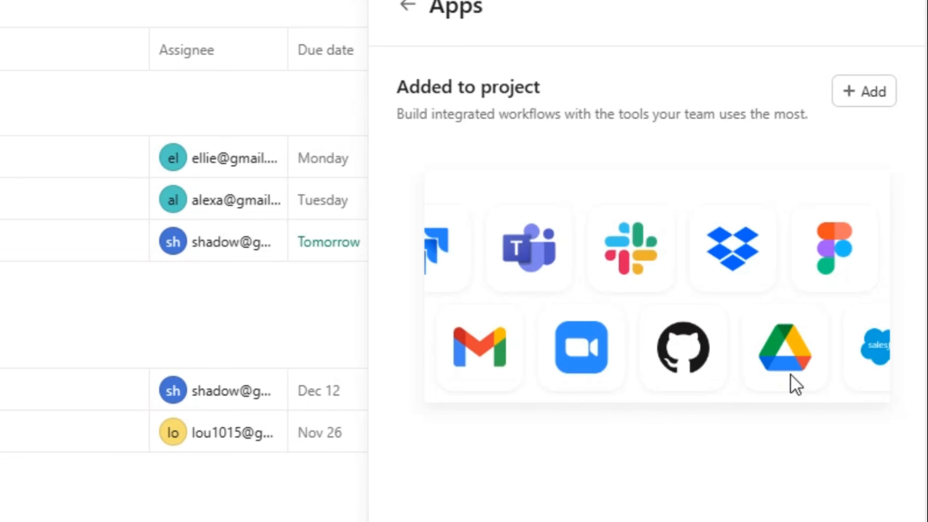
click(579, 348)
click(865, 92)
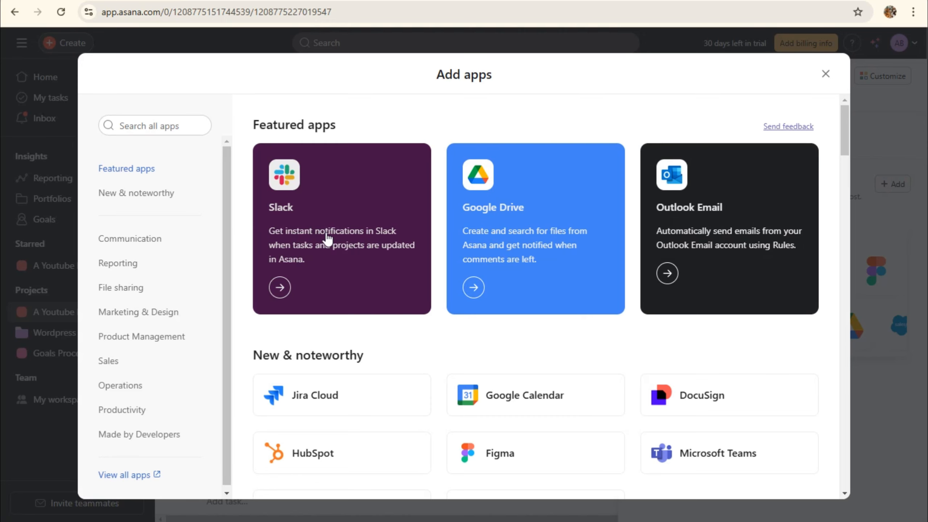
scroll(688, 219, down, 2)
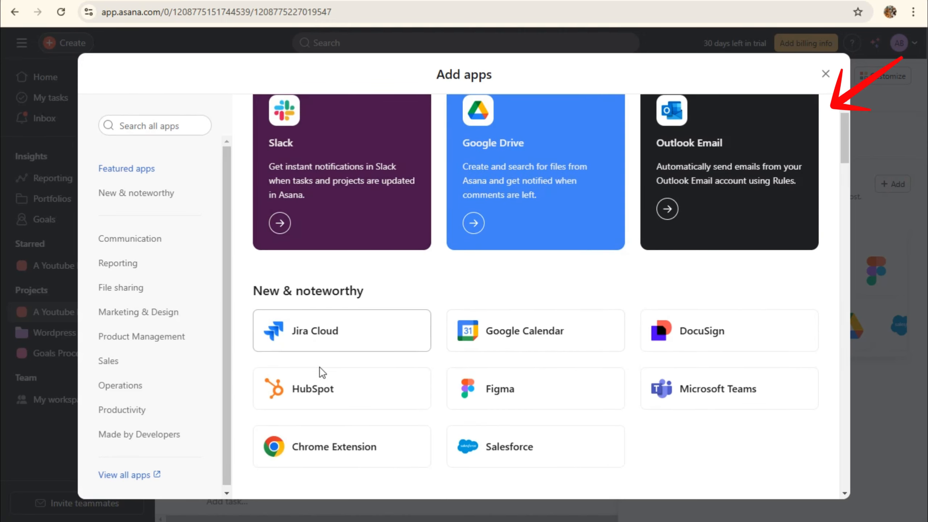
scroll(644, 385, down, 4)
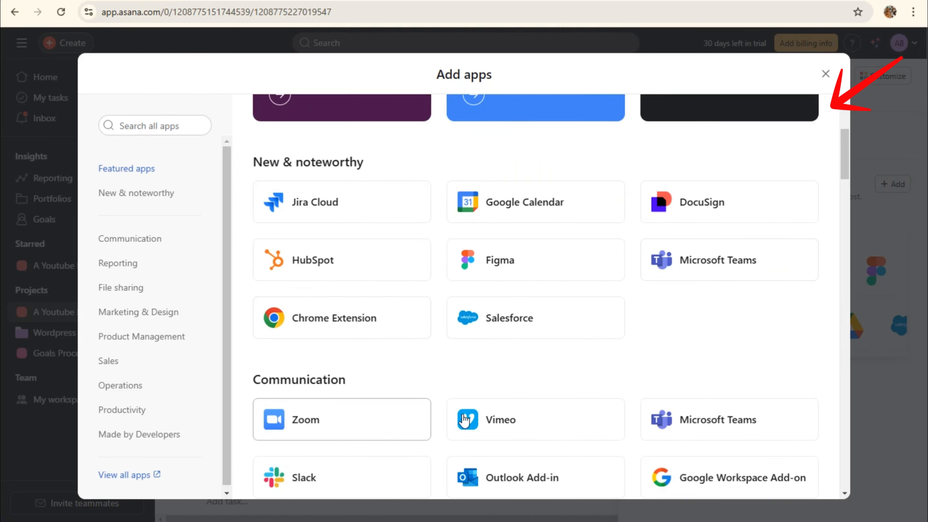
scroll(659, 424, down, 6)
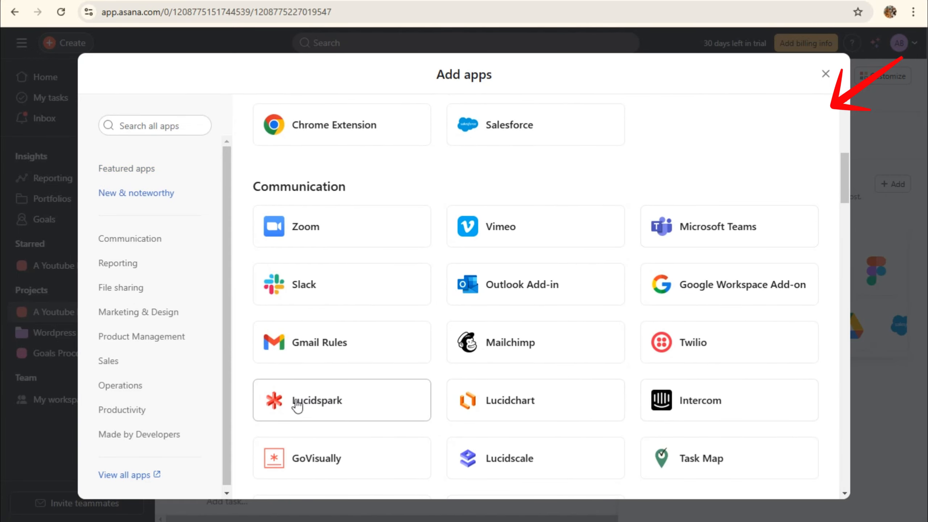
scroll(410, 427, down, 4)
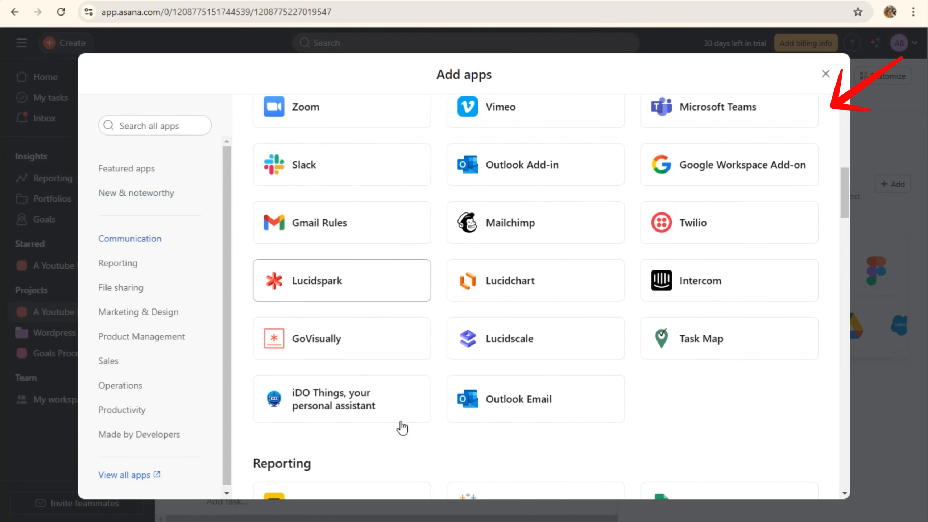
scroll(358, 379, up, 4)
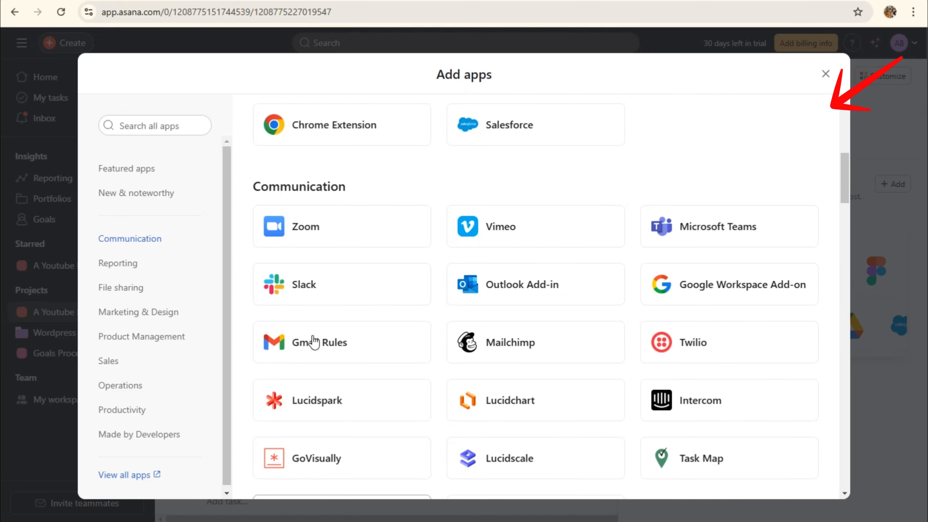
scroll(334, 316, down, 4)
scroll(336, 278, up, 4)
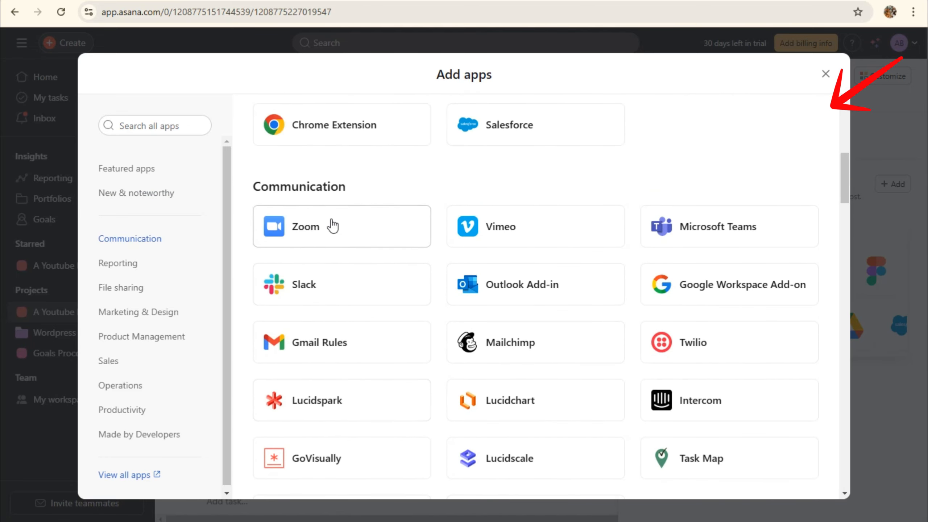
click(331, 223)
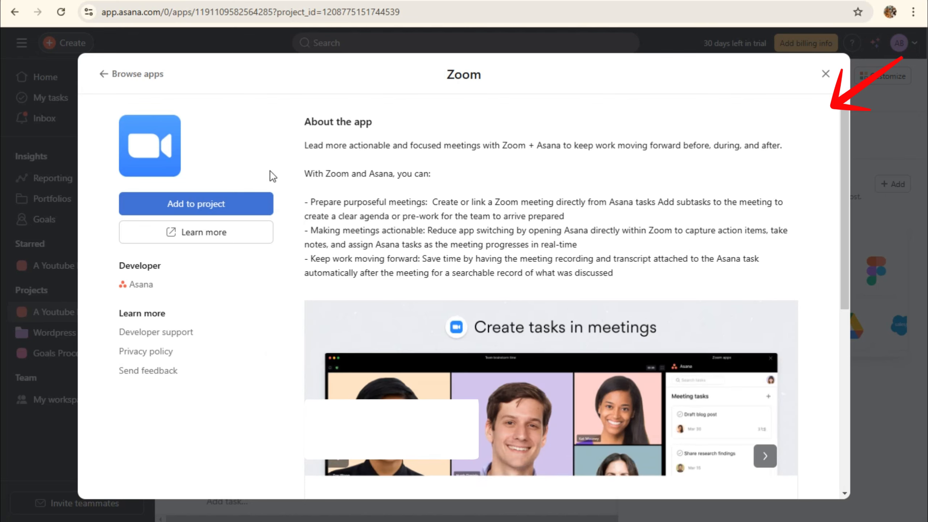
Start connecting Zoom and allow access, then abandon it and close the app catalogue
click(216, 208)
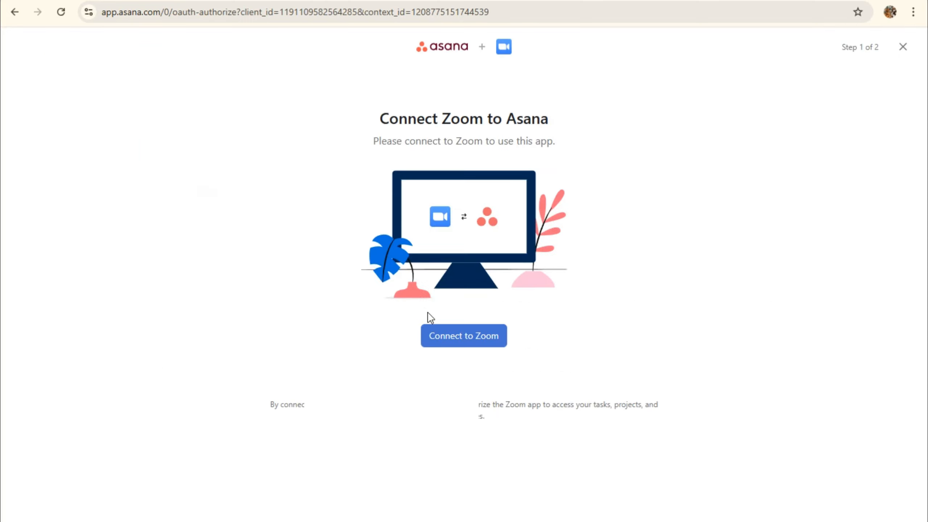
click(462, 331)
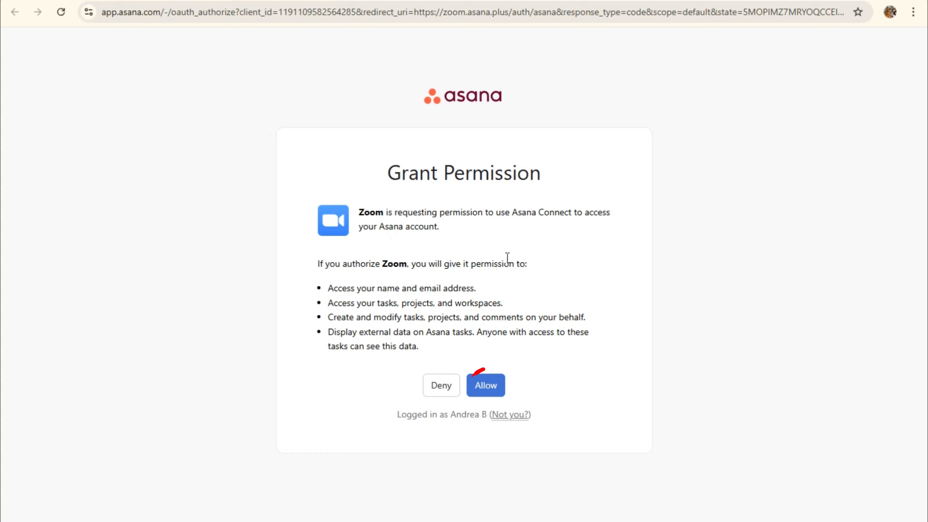
click(469, 384)
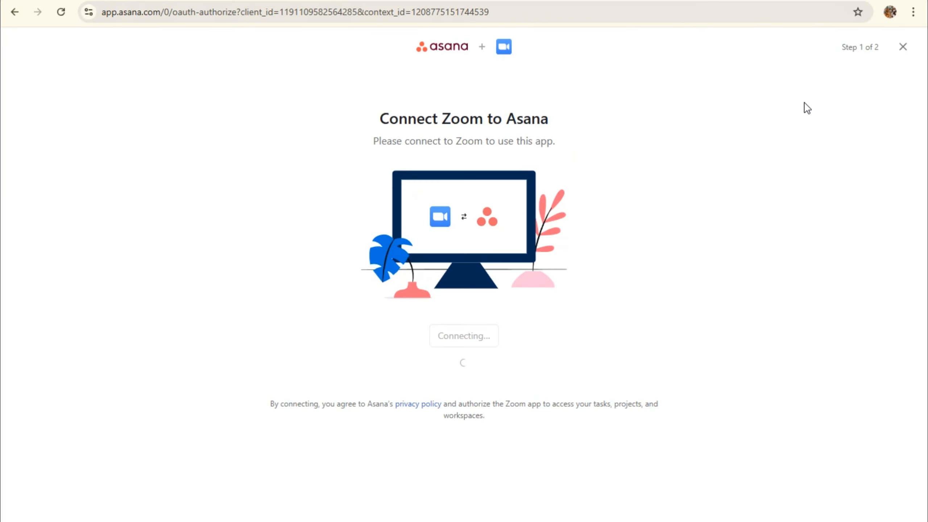
click(902, 47)
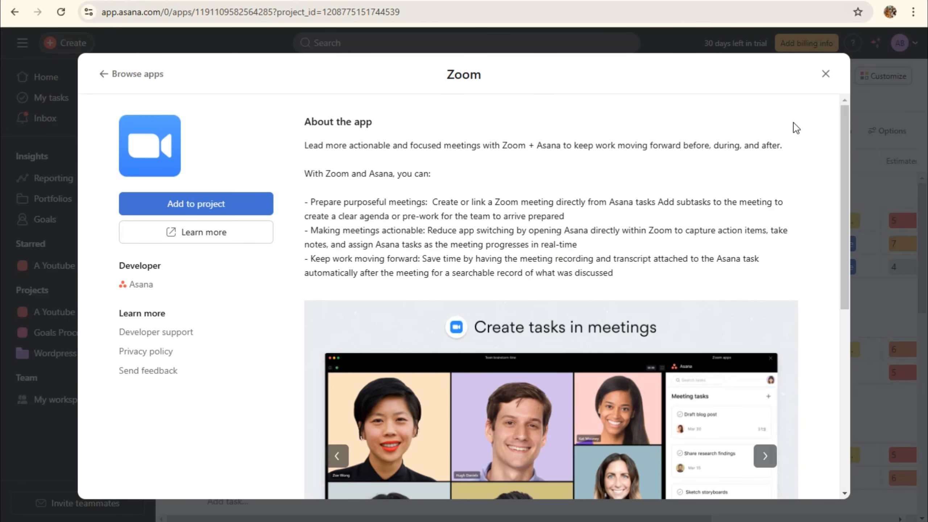
click(106, 75)
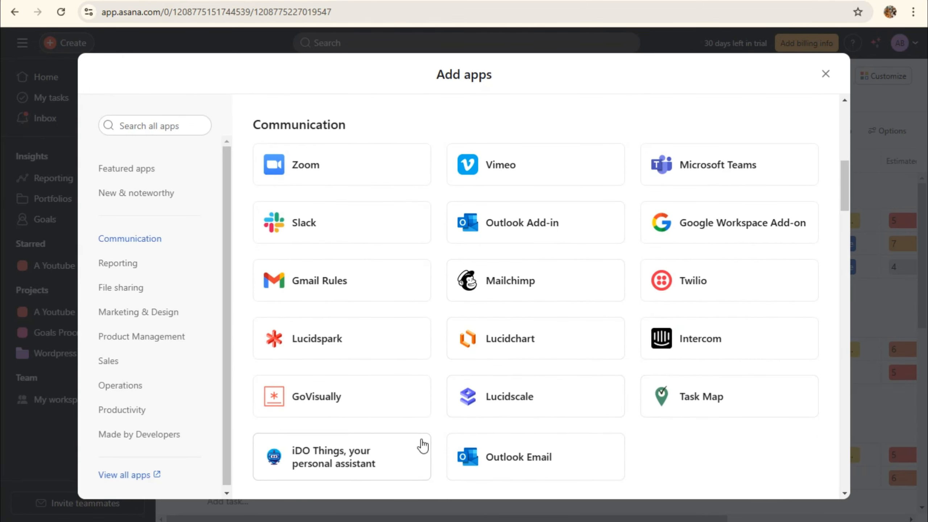
click(825, 74)
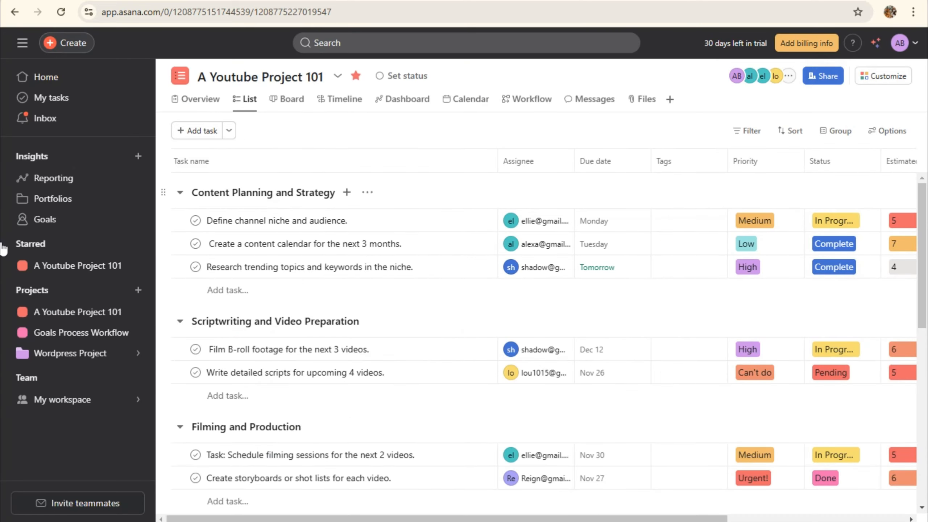
Create a blank Untitled task template, glance at Bundles, and close the Customize panel
click(881, 77)
click(727, 399)
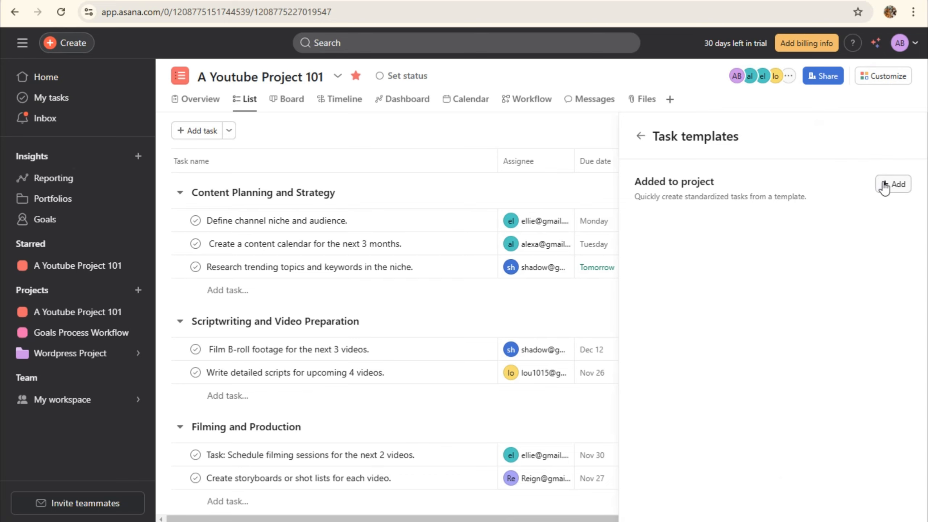
click(886, 183)
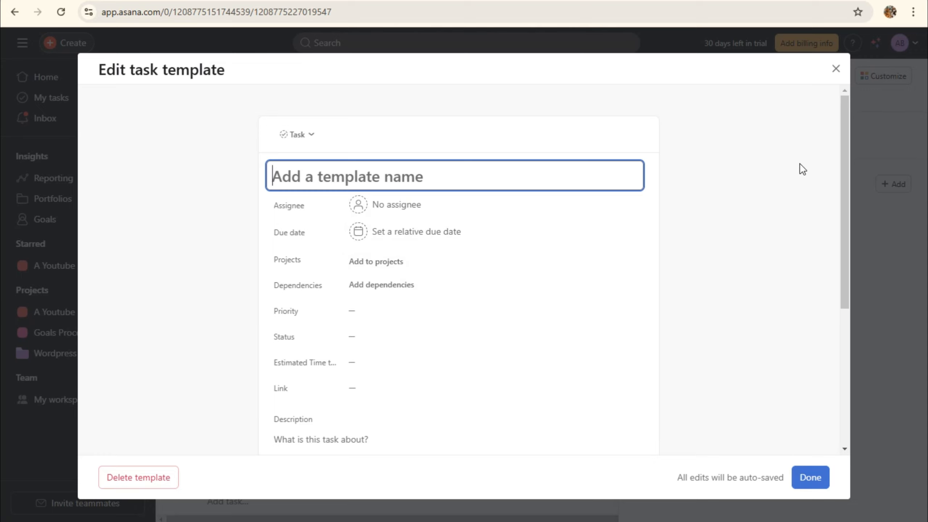
click(836, 69)
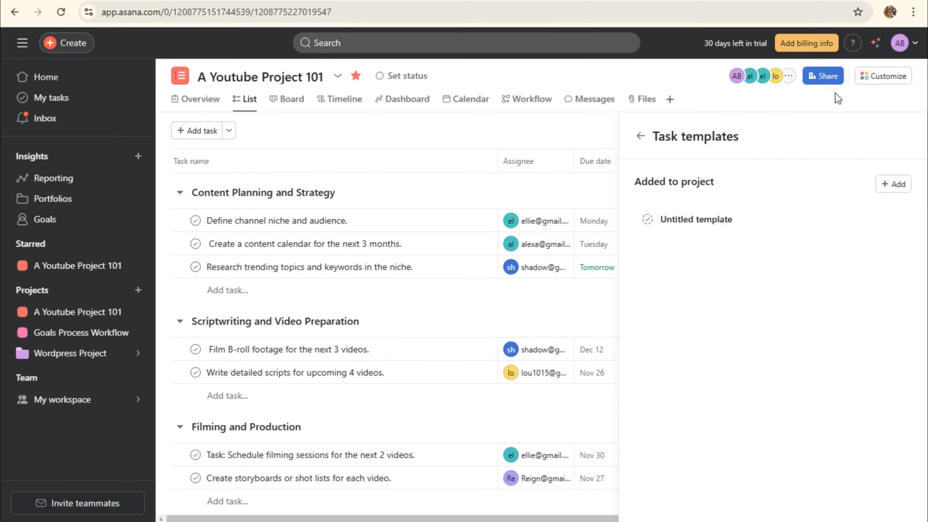
click(640, 135)
click(749, 434)
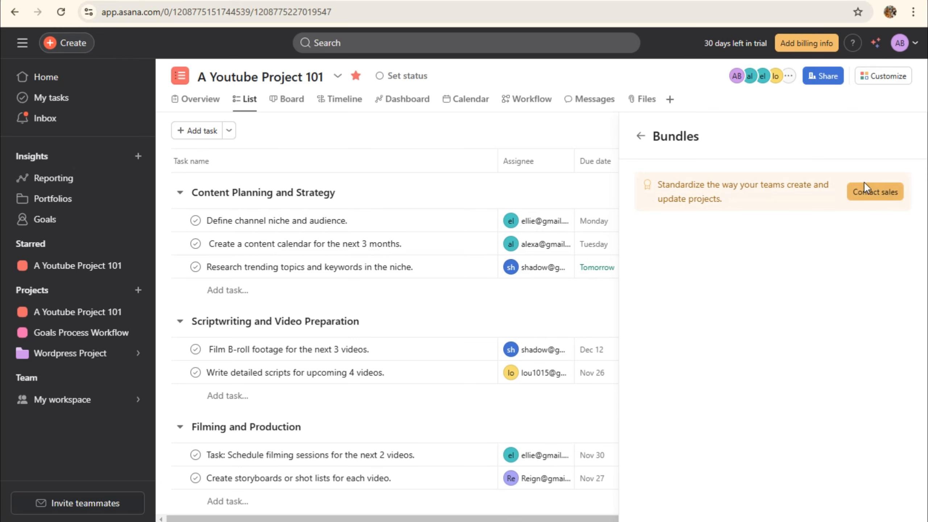
click(641, 136)
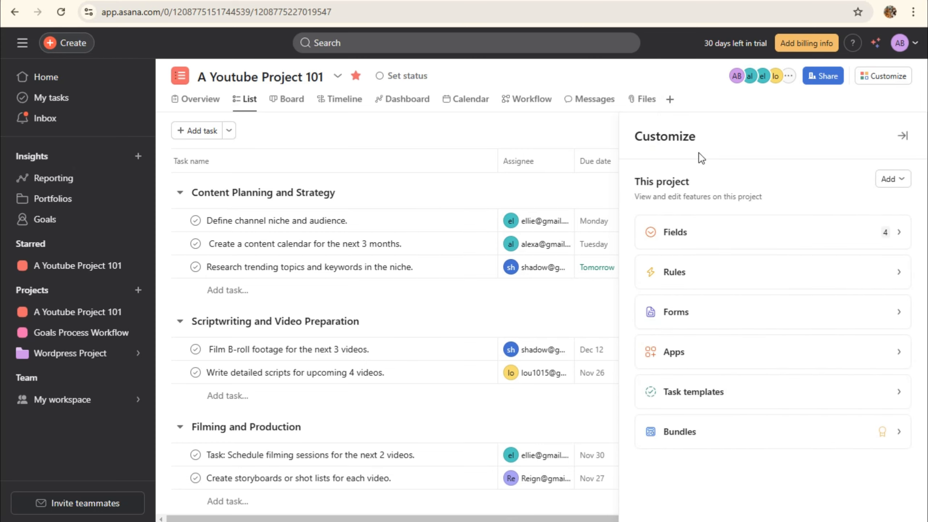
click(565, 124)
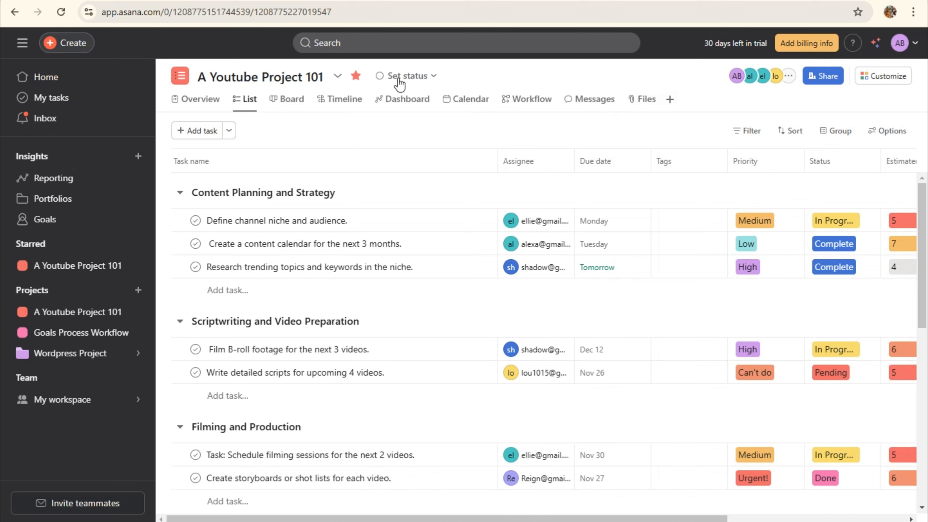
Look over the status choices and profile settings, then open Add billing info's pricing page
click(410, 77)
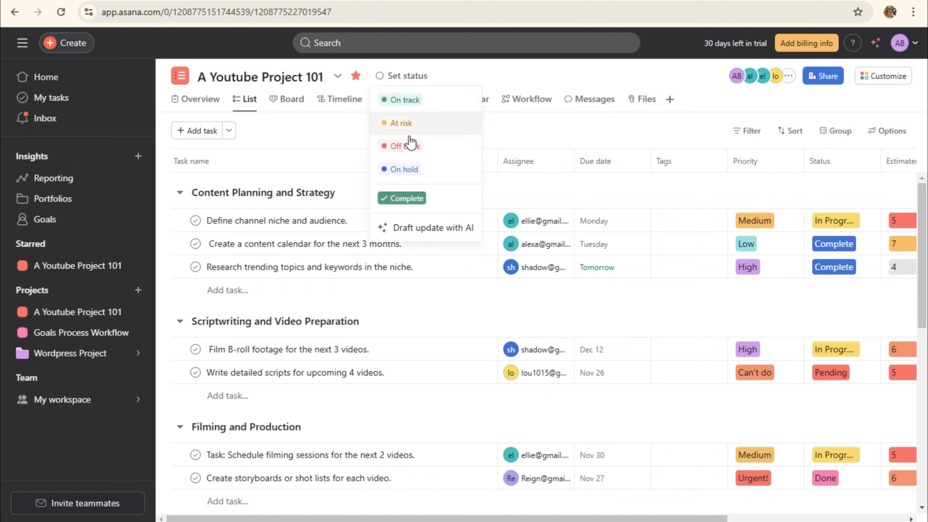
click(526, 82)
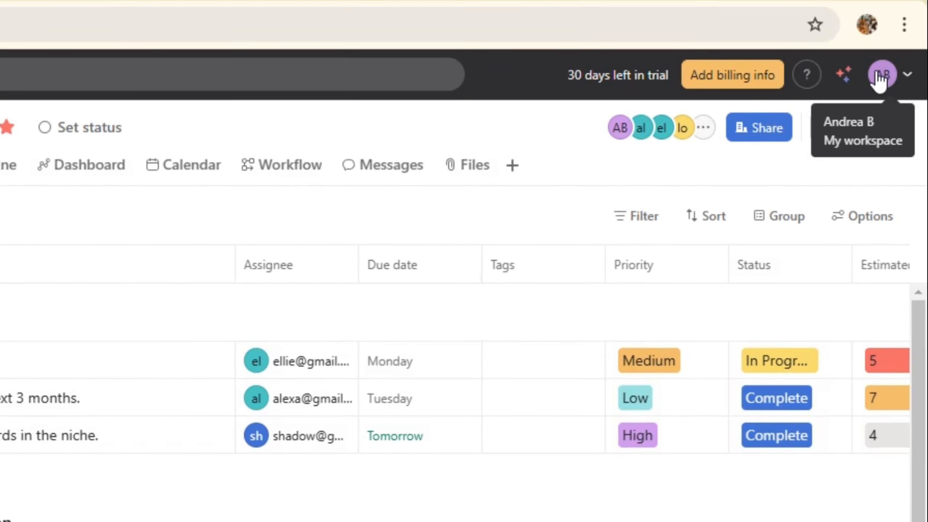
click(883, 76)
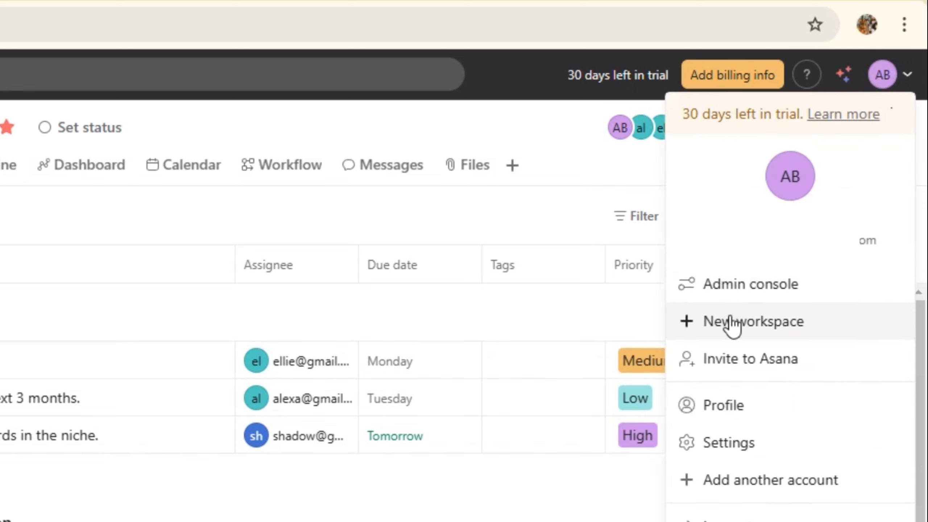
click(730, 440)
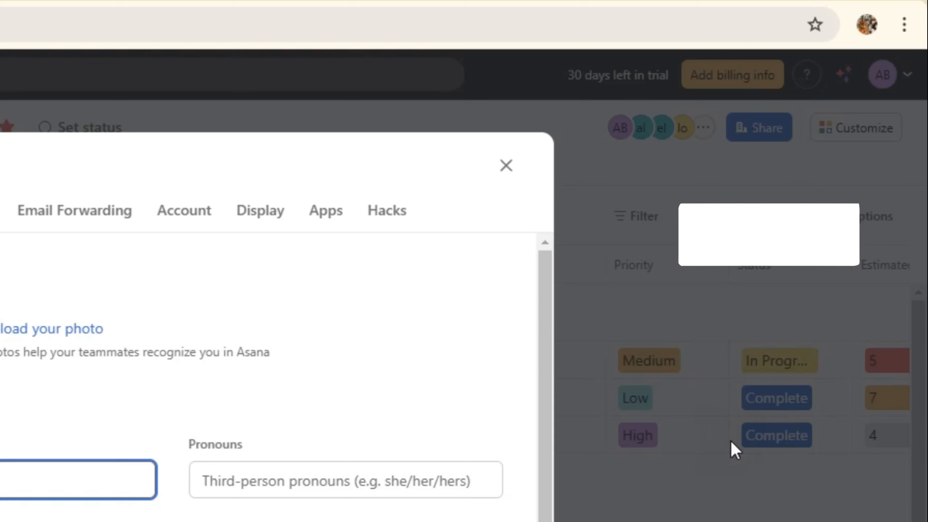
click(505, 165)
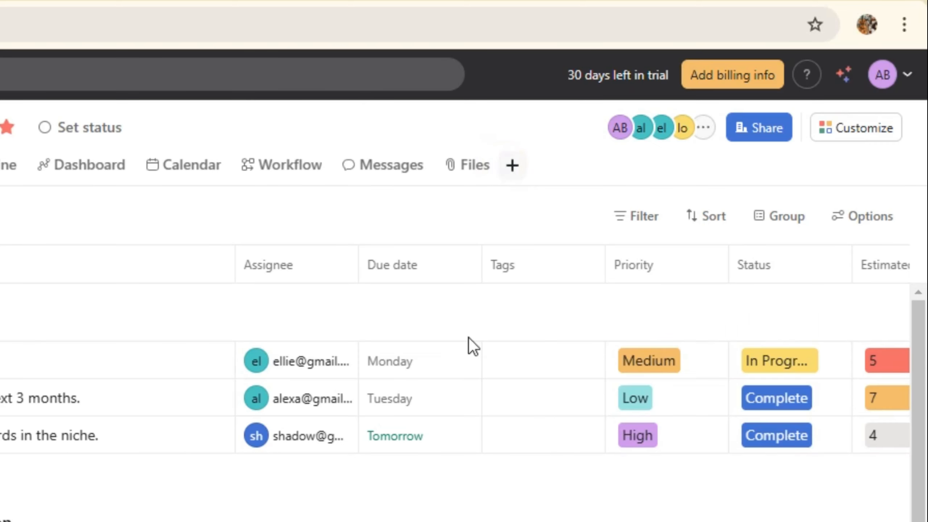
click(734, 77)
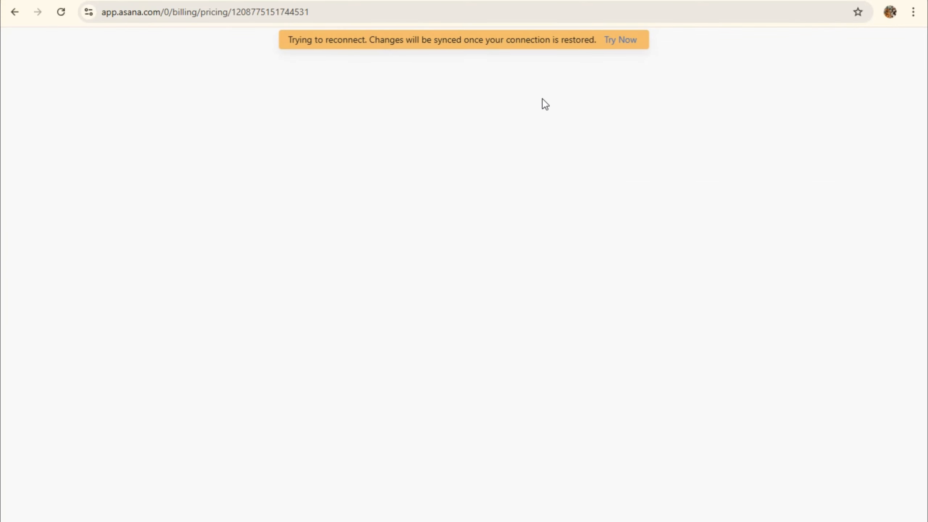
scroll(286, 309, down, 3)
scroll(286, 309, down, 2)
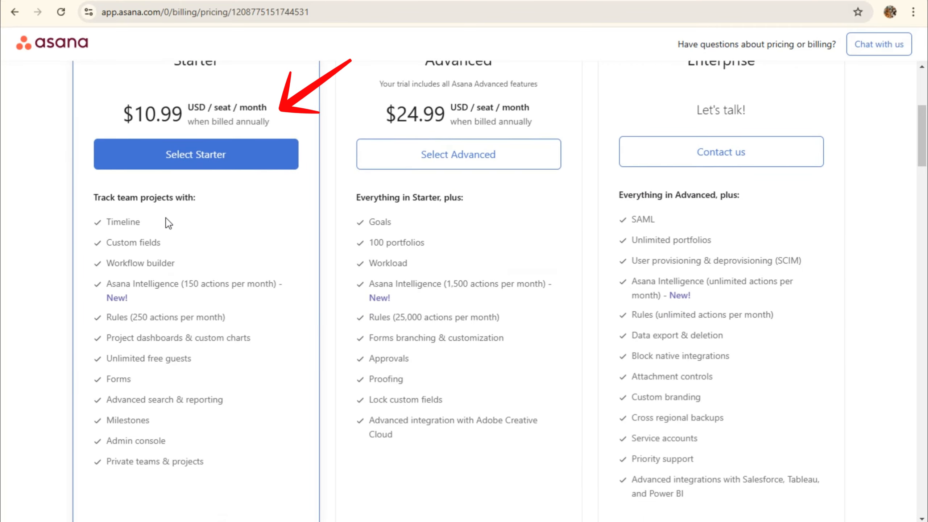
scroll(256, 238, up, 2)
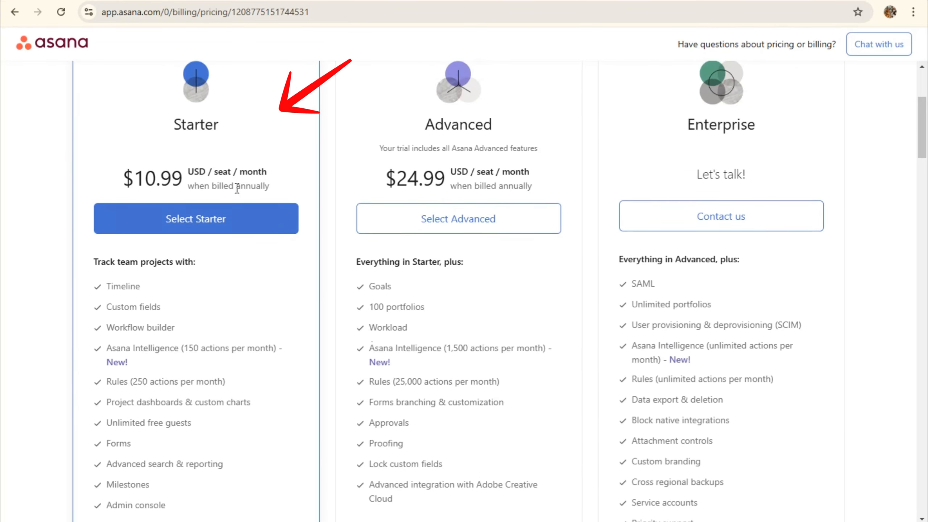
scroll(239, 239, down, 2)
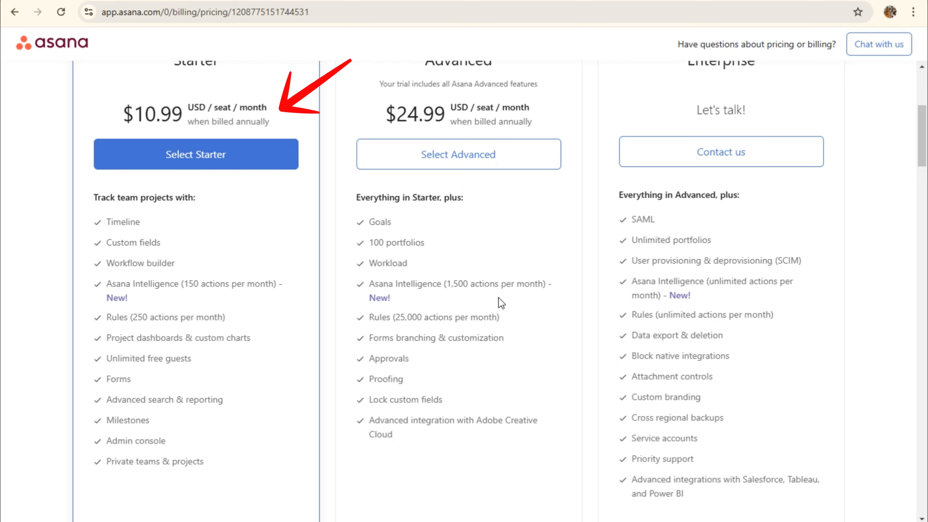
scroll(497, 293, up, 2)
drag(411, 124, 532, 128)
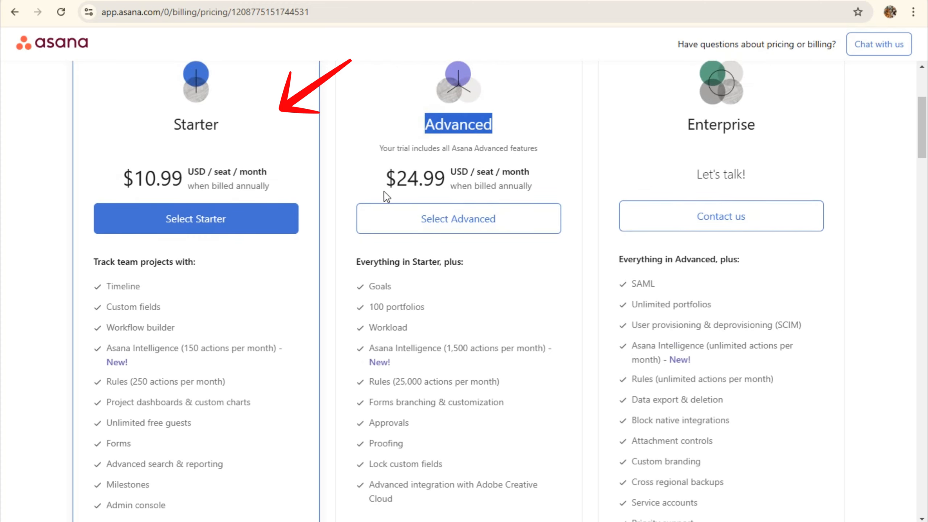
drag(385, 179, 585, 186)
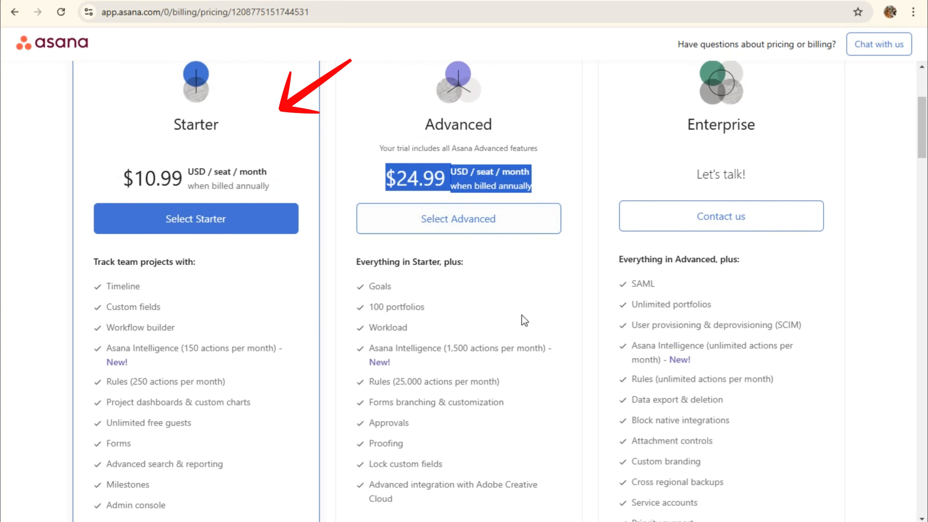
scroll(392, 226, down, 2)
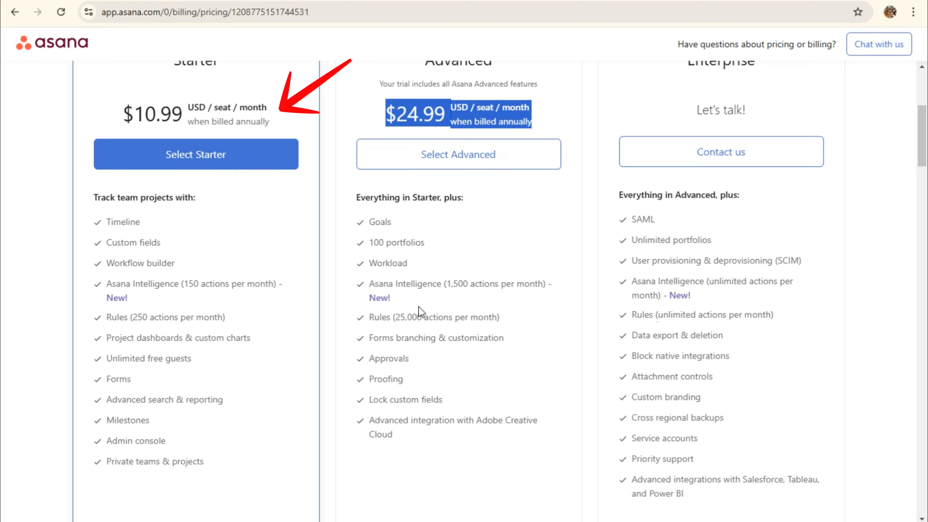
key(F10)
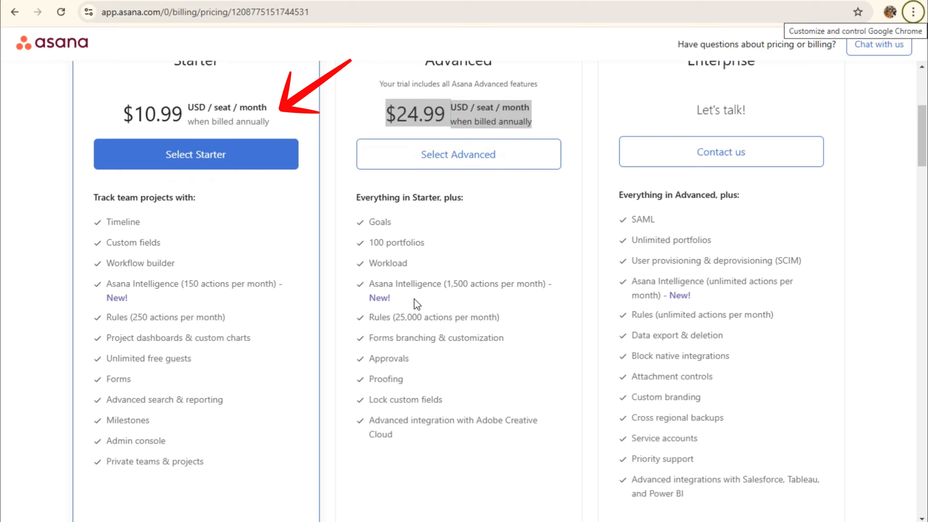
drag(370, 318, 510, 320)
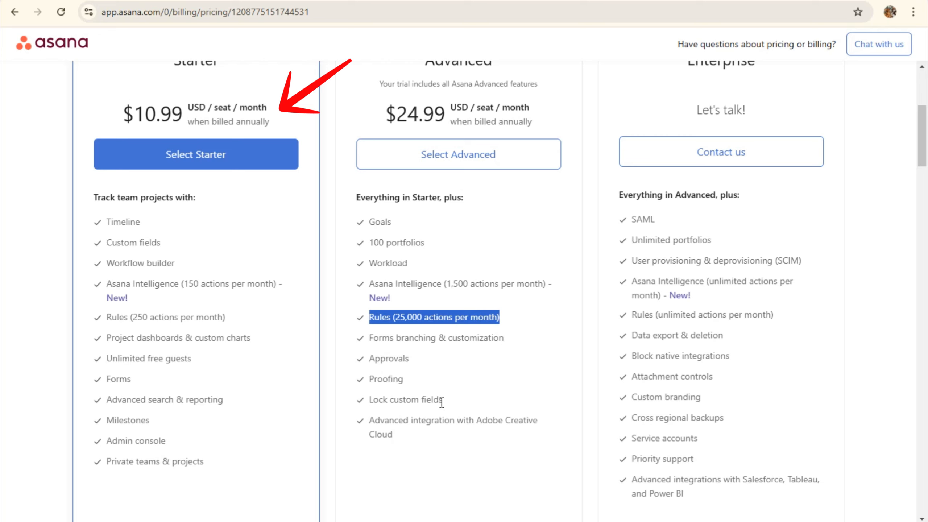
click(436, 448)
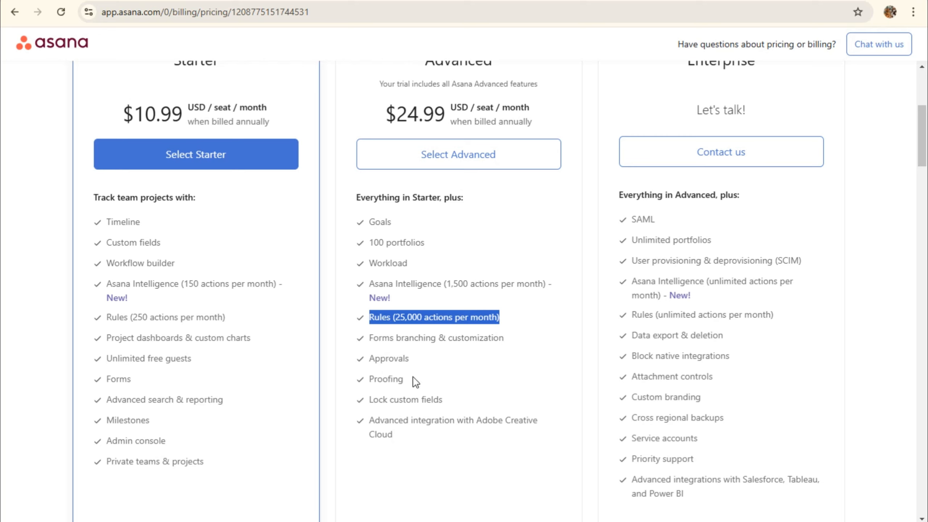
click(435, 445)
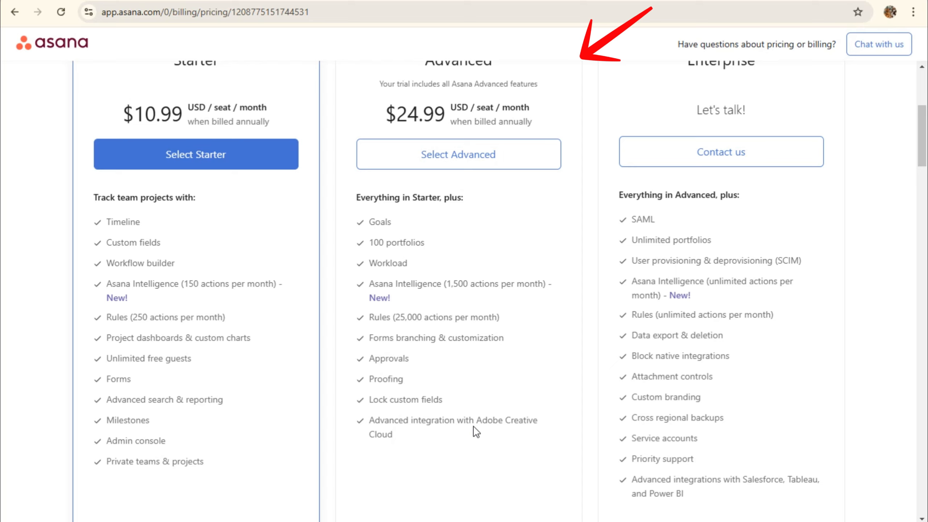
double_click(638, 220)
scroll(729, 250, up, 2)
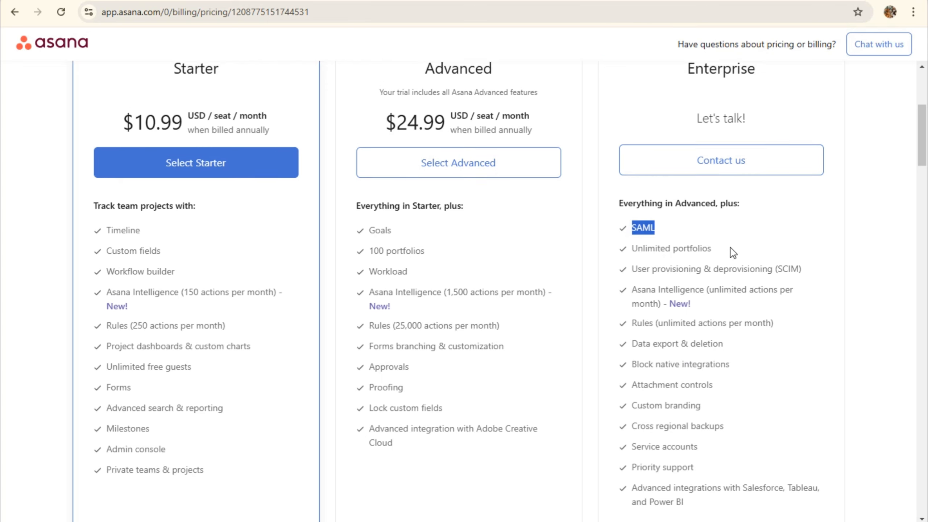
scroll(711, 286, down, 3)
scroll(713, 287, down, 1)
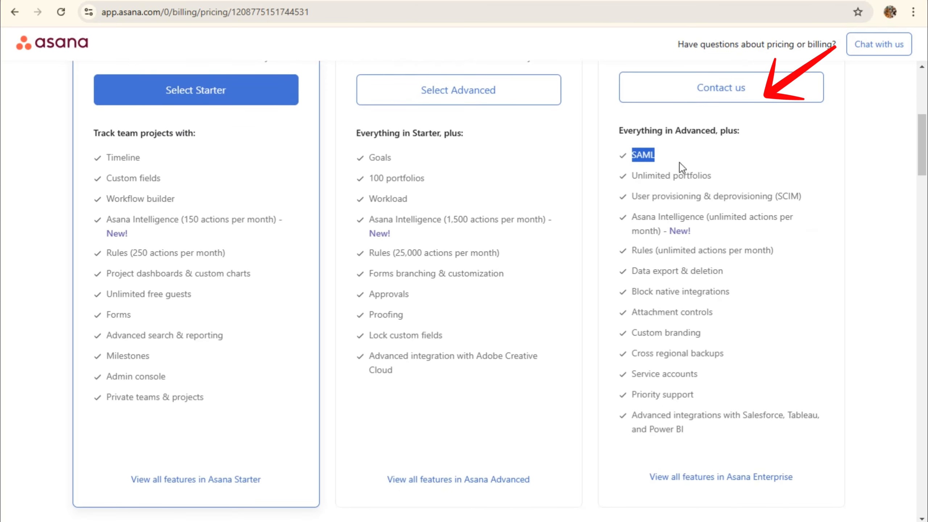
drag(636, 177, 728, 177)
drag(633, 197, 815, 199)
drag(631, 216, 768, 231)
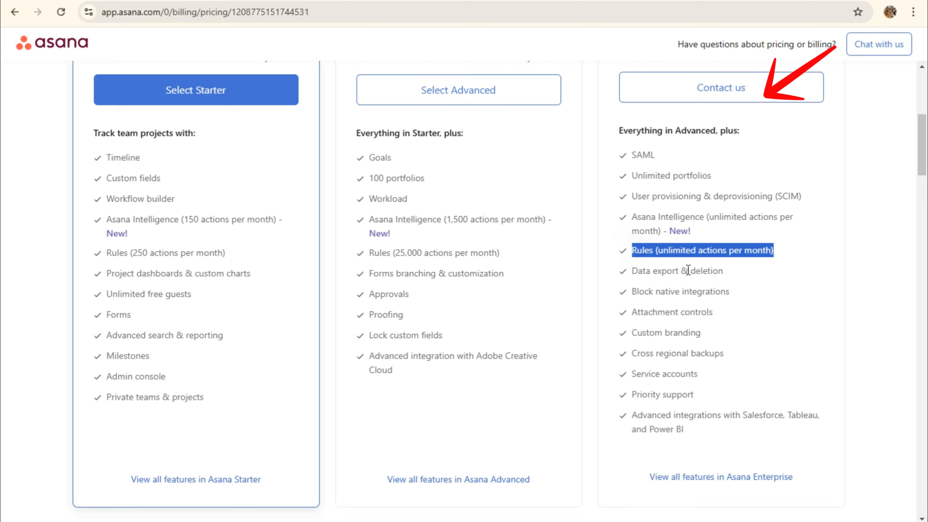
drag(637, 271, 722, 271)
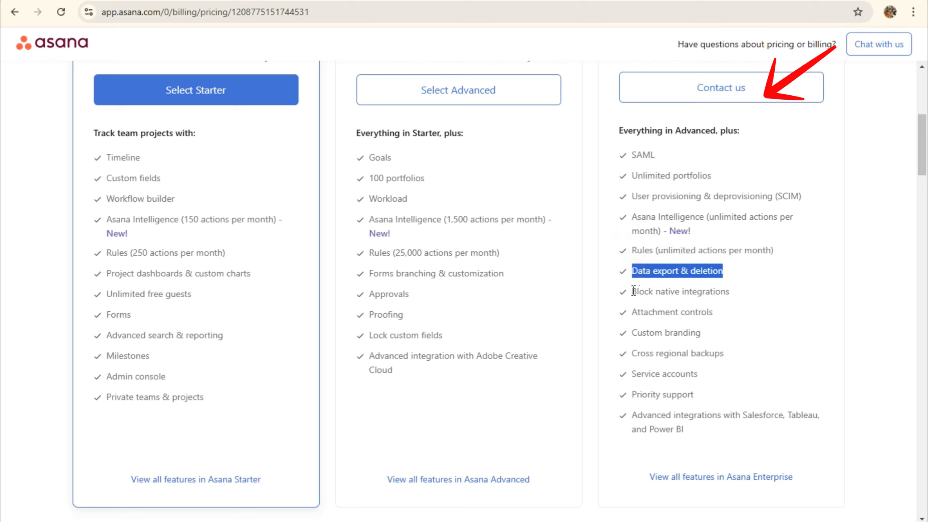
drag(633, 291, 734, 292)
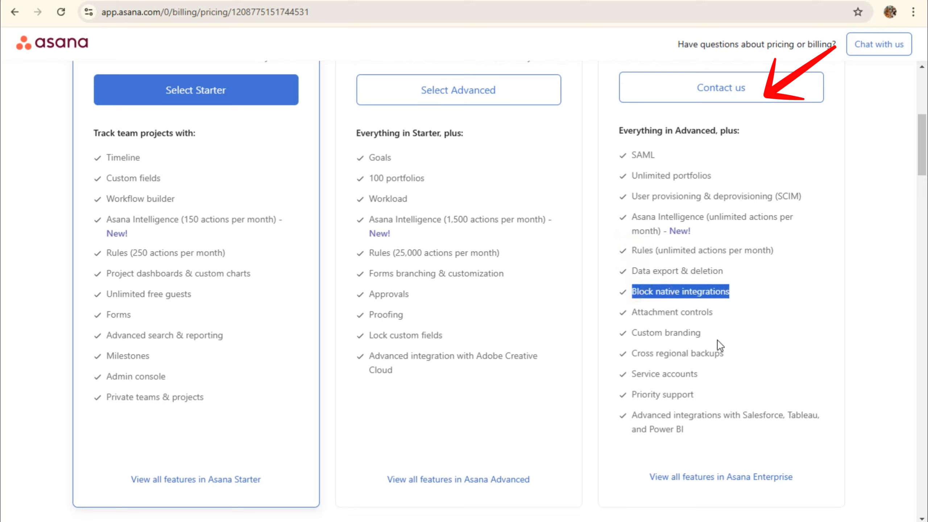
drag(636, 314, 709, 342)
click(638, 333)
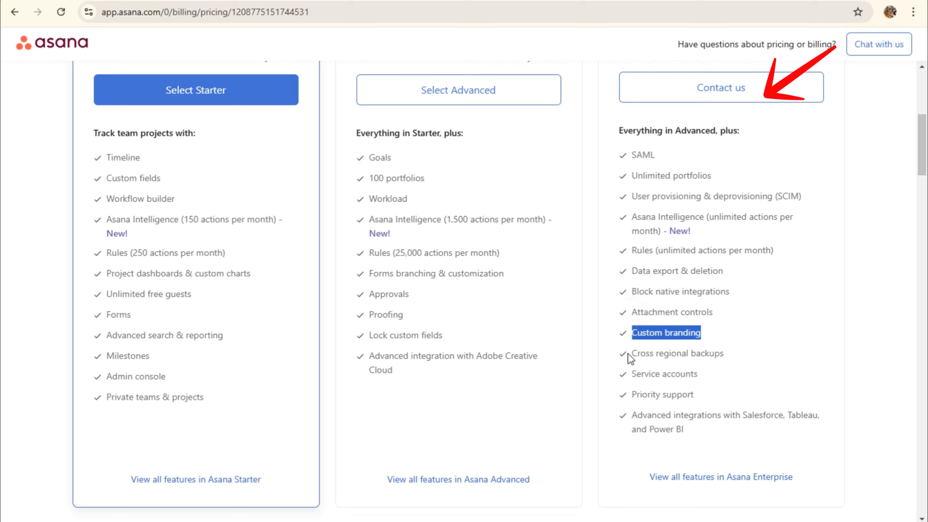
drag(628, 354, 727, 357)
drag(631, 373, 699, 373)
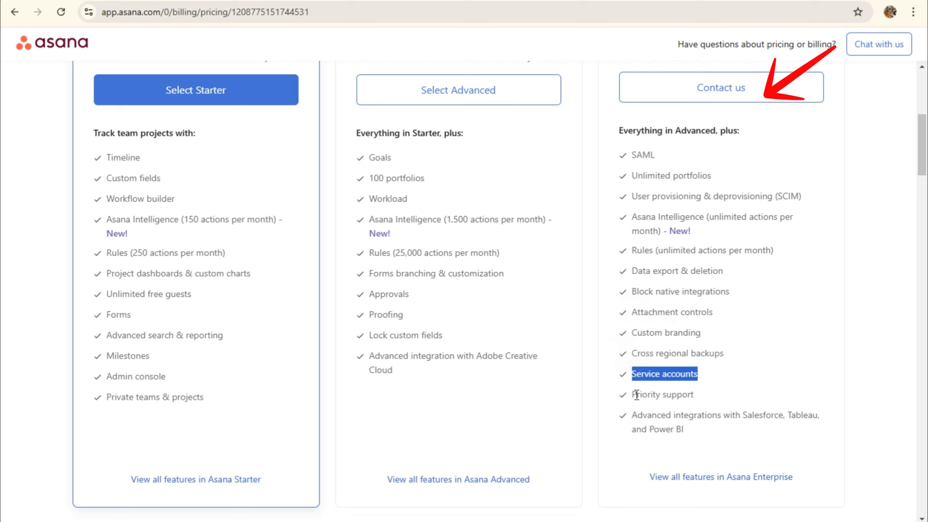
drag(633, 395, 707, 395)
drag(666, 416, 743, 415)
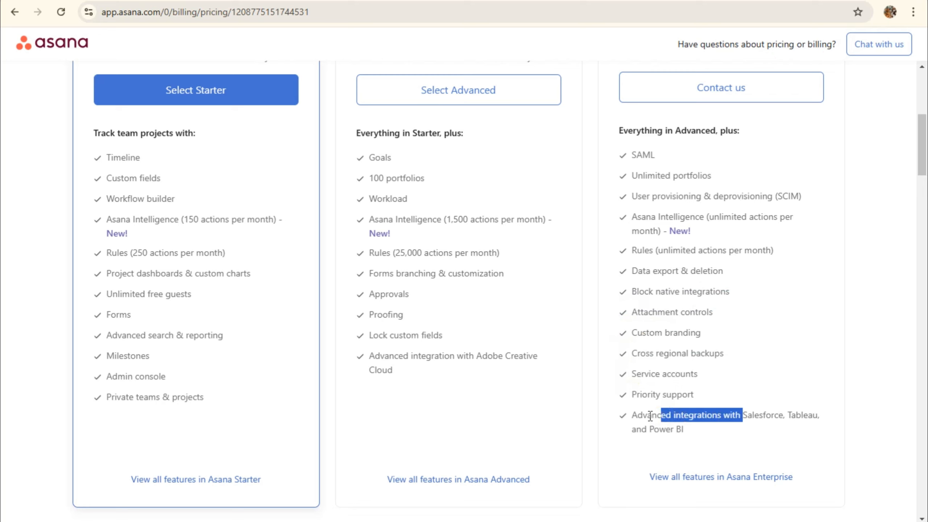
drag(637, 416, 712, 416)
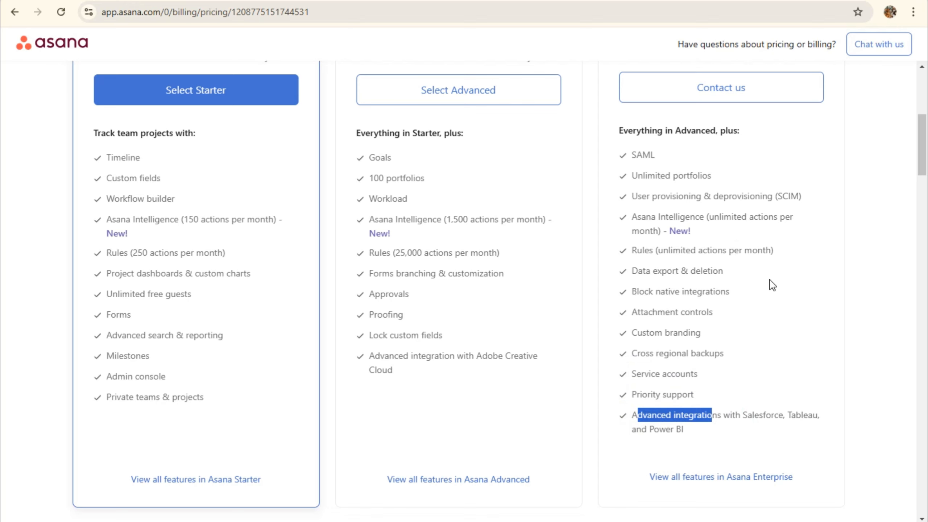
scroll(814, 253, up, 6)
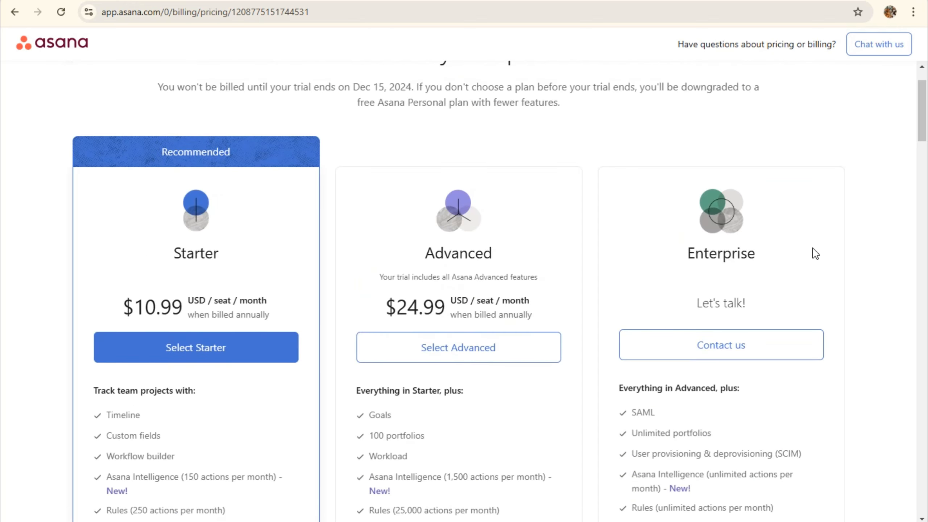
scroll(814, 253, down, 5)
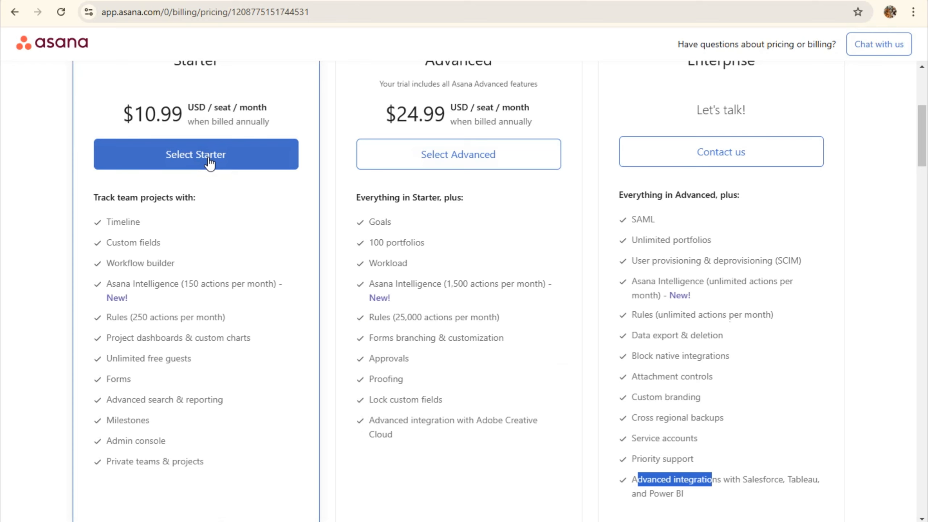
Start checkout for the Starter plan and compare the PayPal and credit card payment options
click(209, 162)
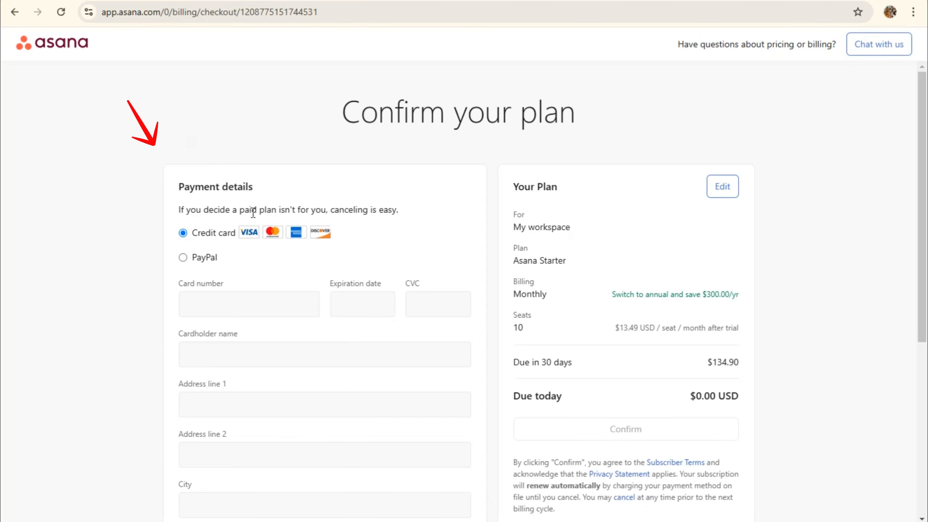
click(182, 257)
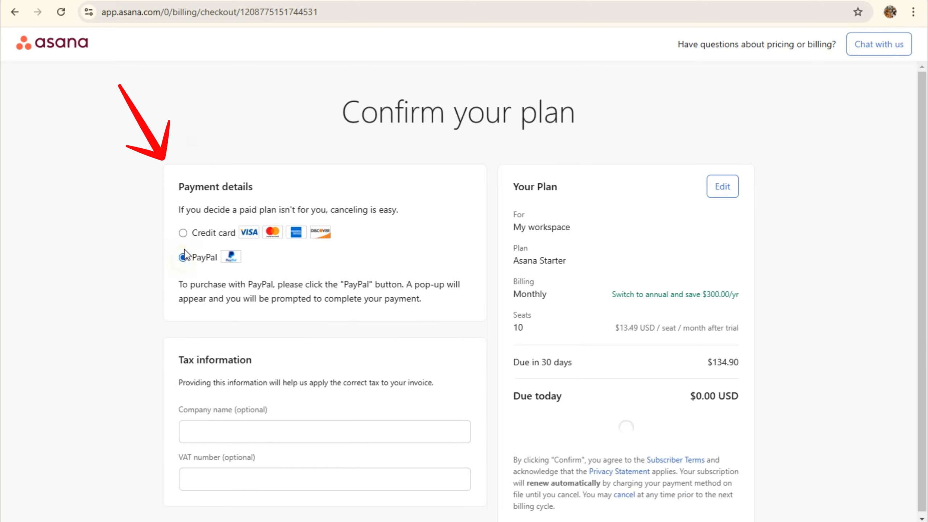
click(183, 232)
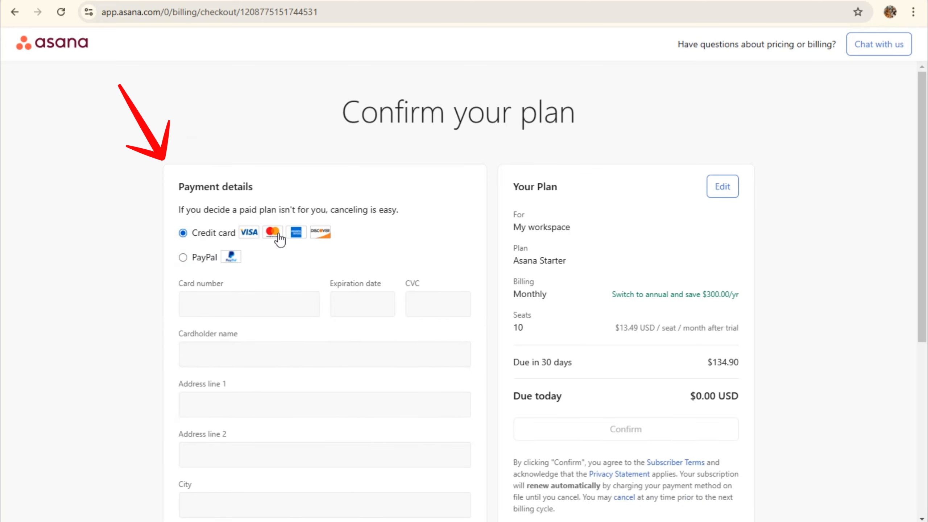
click(183, 258)
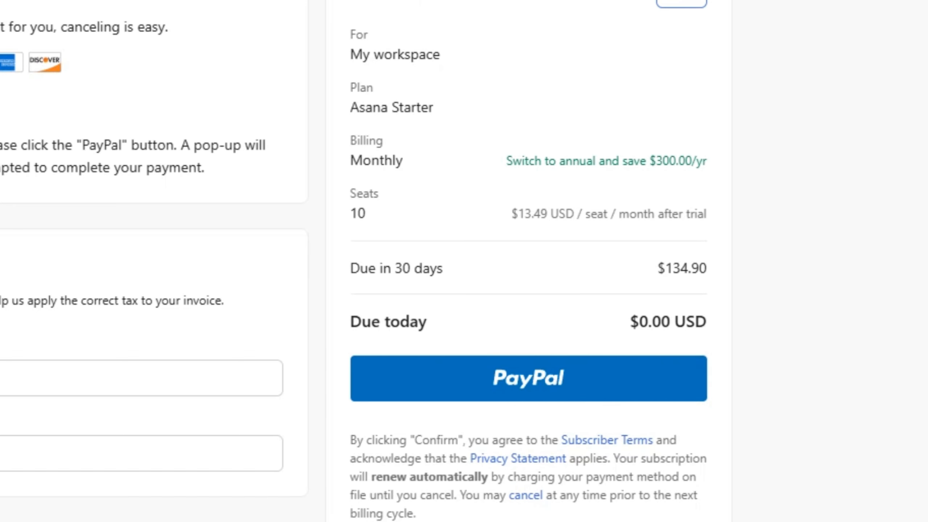
click(183, 233)
Review the Confirm your plan form and settle on PayPal as the payment method
scroll(356, 328, down, 1)
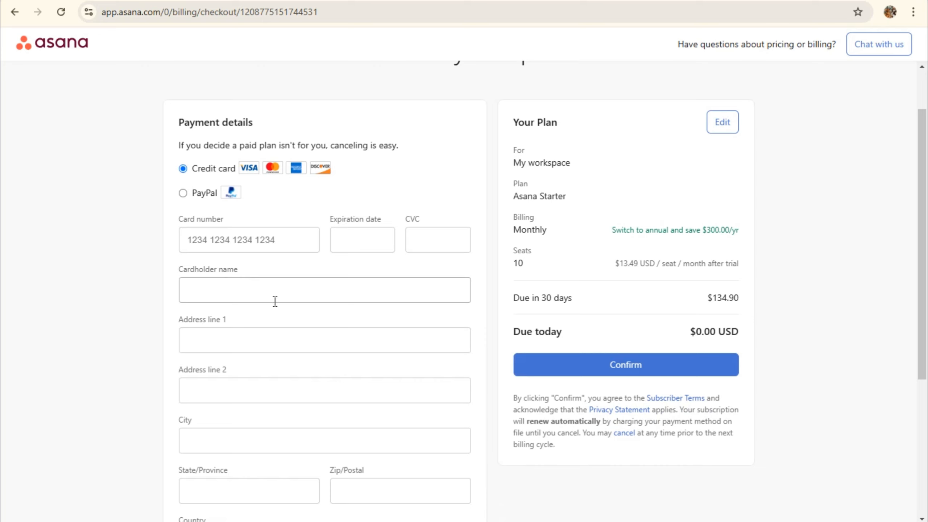
scroll(294, 365, down, 1)
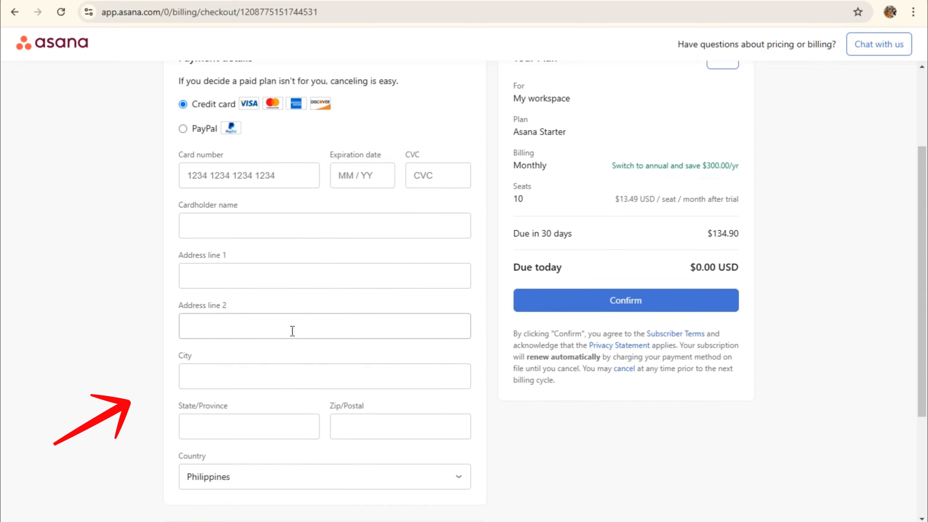
scroll(269, 430, up, 2)
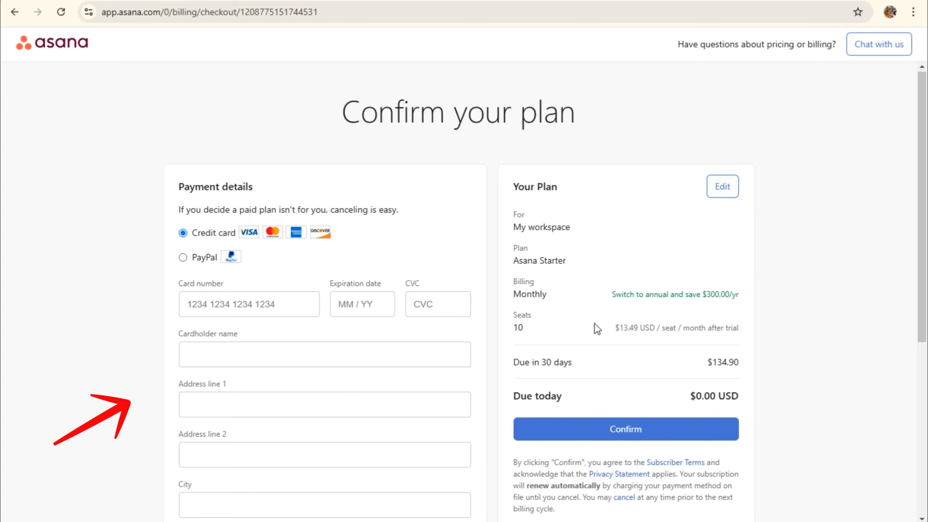
scroll(633, 383, down, 2)
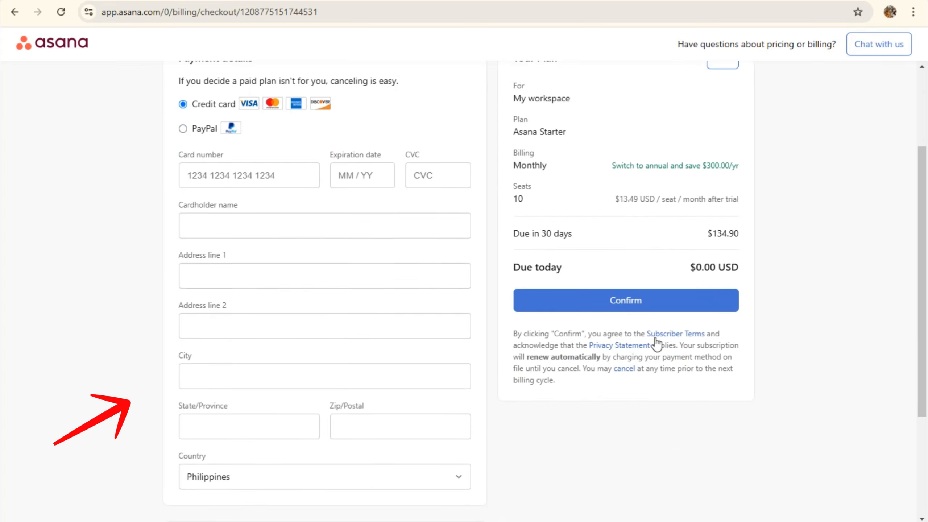
scroll(630, 328, up, 1)
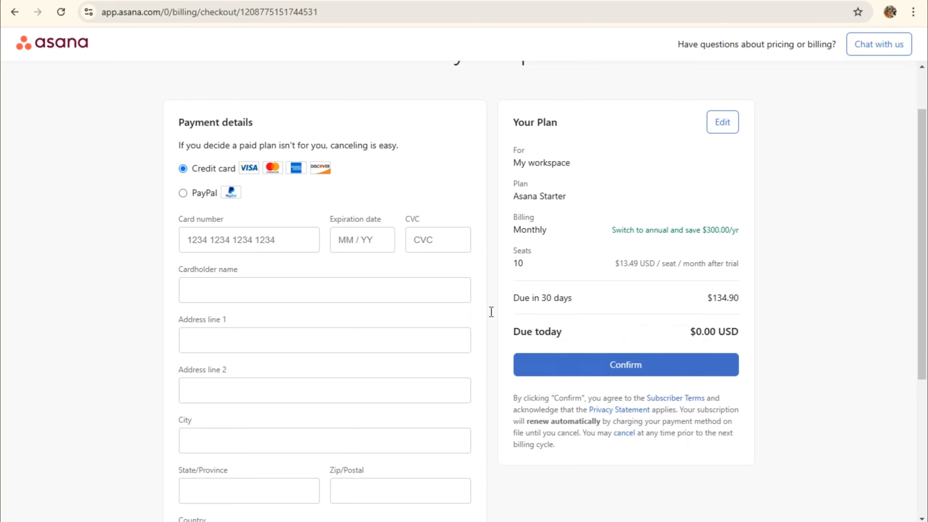
click(182, 194)
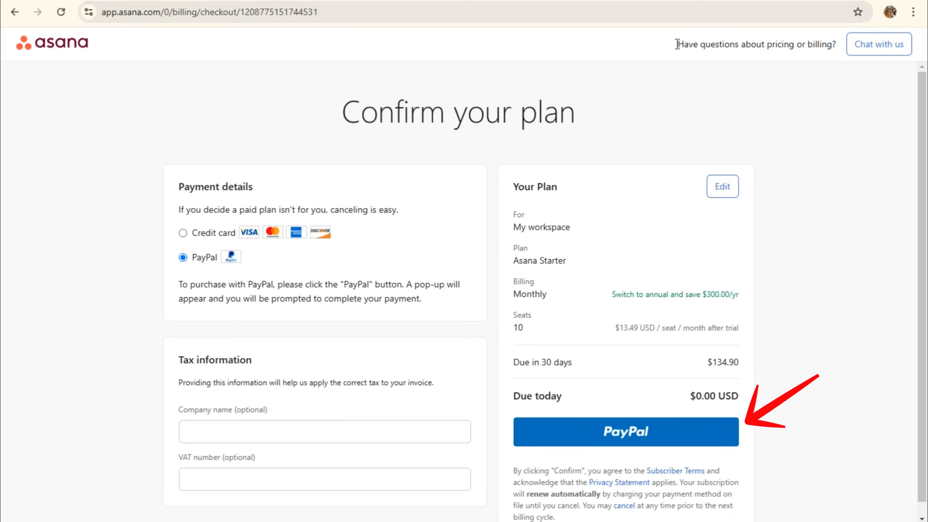
drag(677, 44, 788, 47)
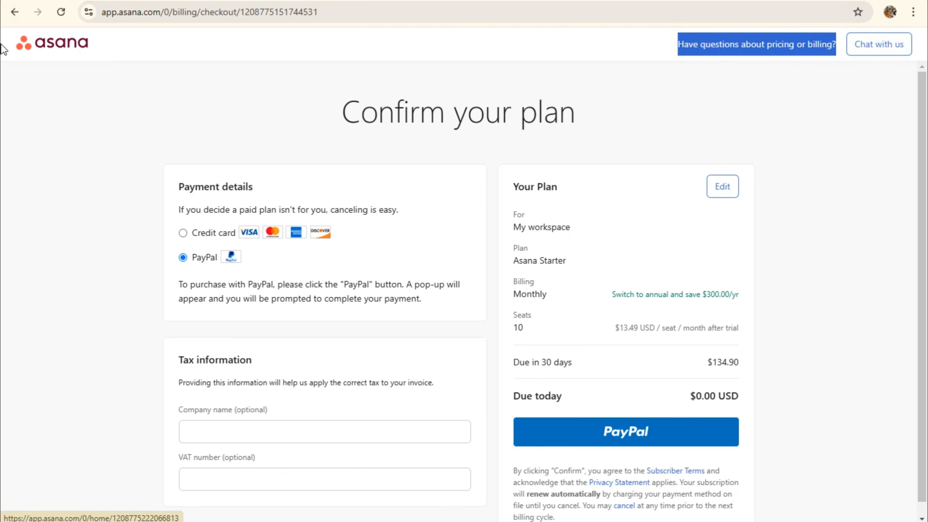
Leave checkout for the Home dashboard and bring up the Help & getting started panel
click(34, 43)
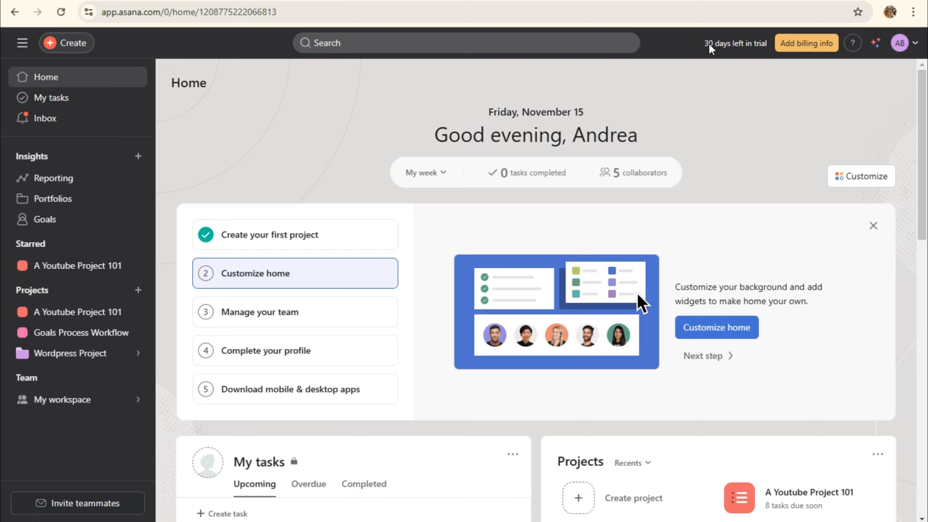
drag(700, 45, 748, 49)
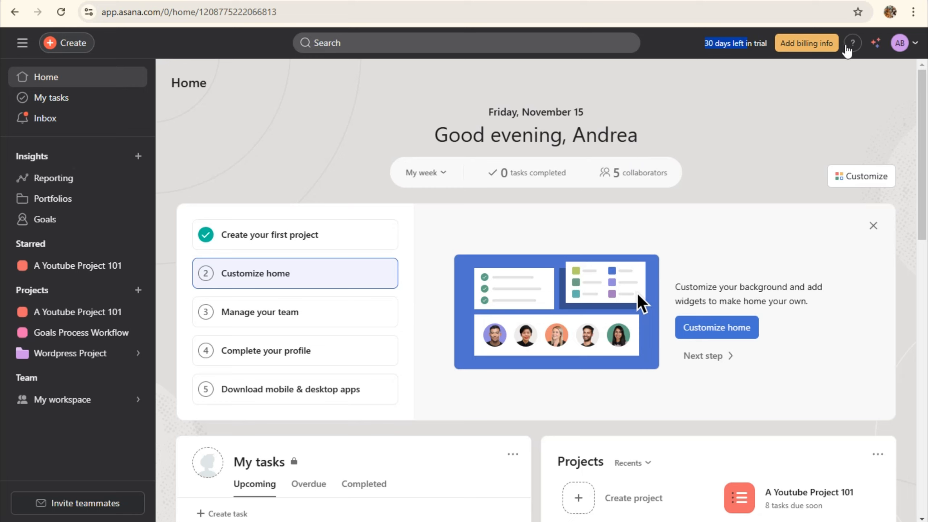
key(alt)
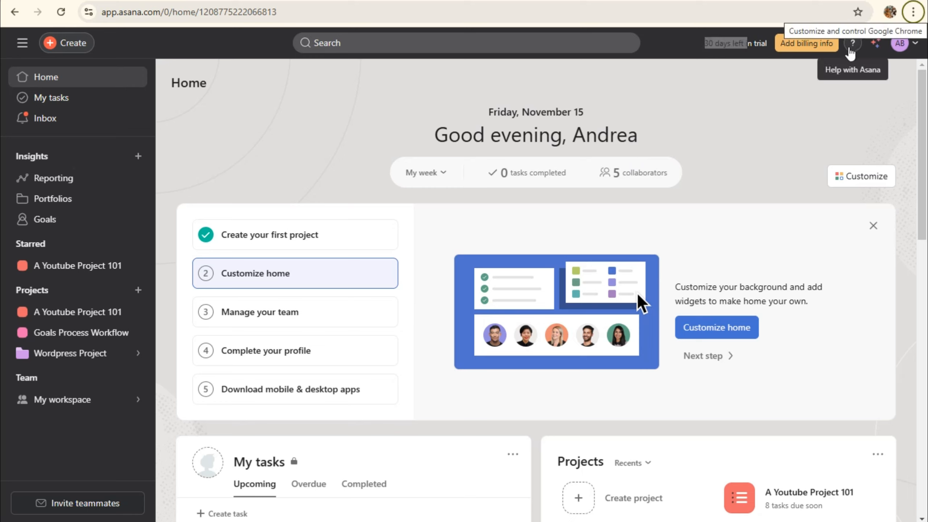
click(851, 45)
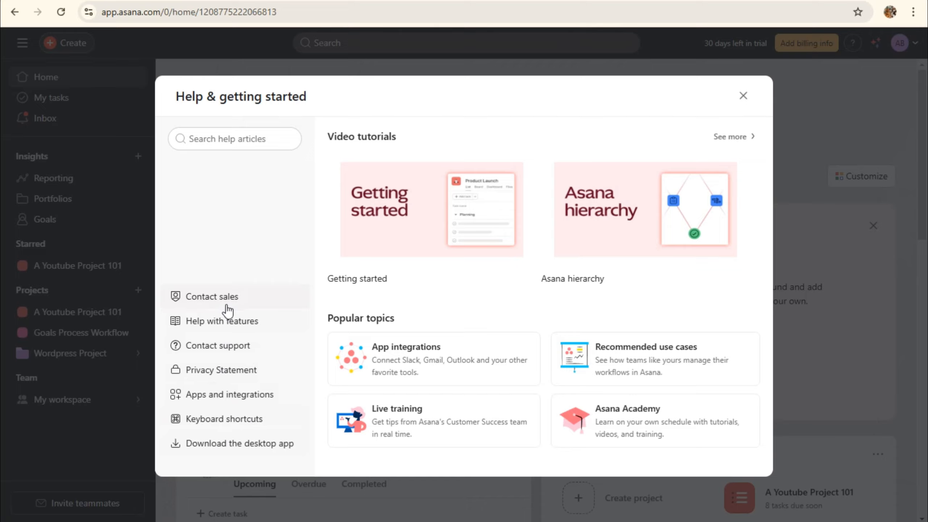
Go to Asana support in the Help Center and scroll through its home page
click(227, 338)
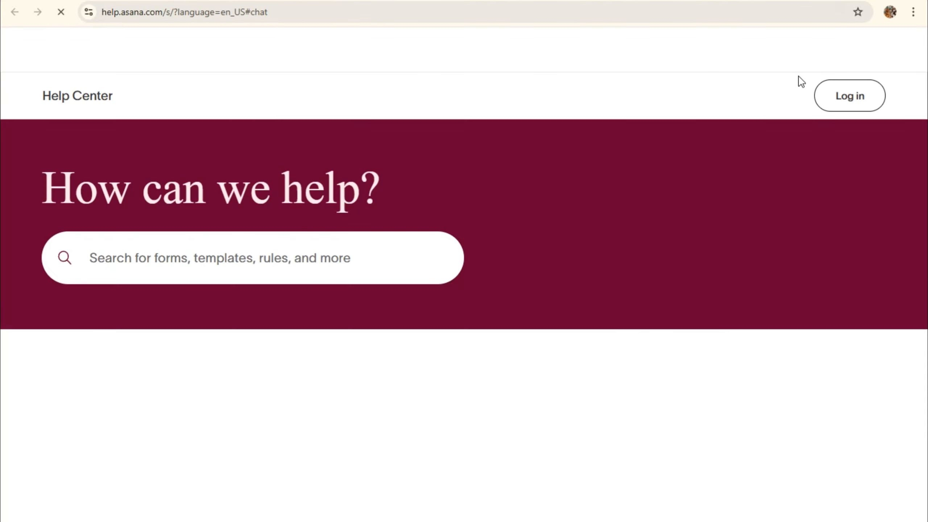
scroll(267, 311, down, 2)
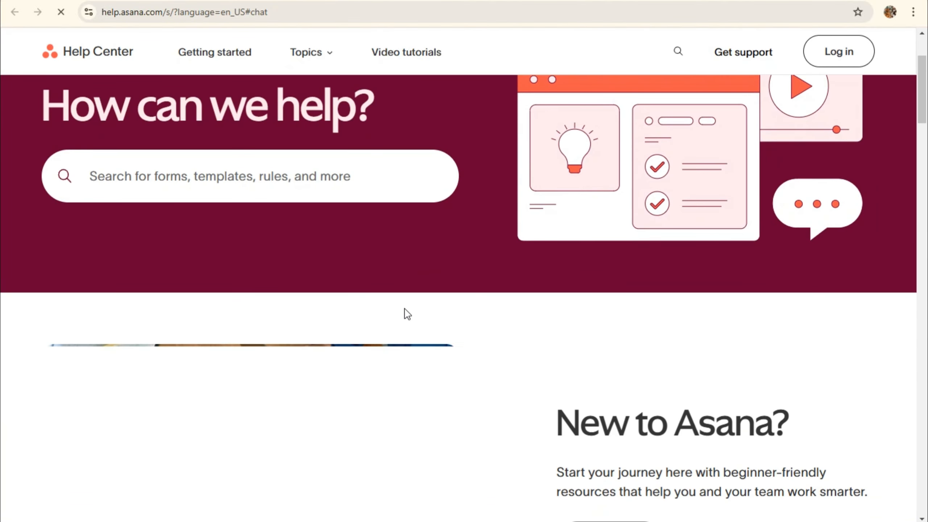
scroll(408, 314, down, 3)
scroll(407, 314, down, 8)
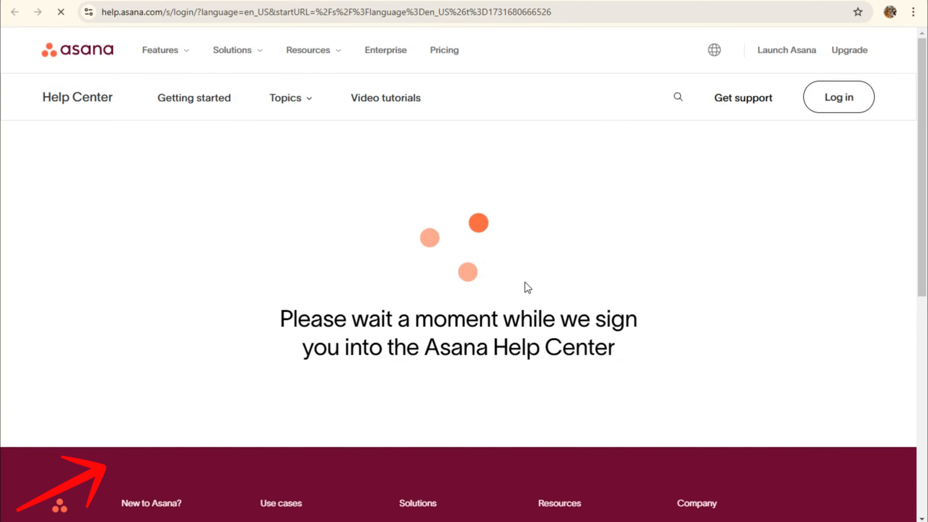
scroll(526, 288, down, 3)
scroll(526, 288, down, 2)
scroll(526, 287, up, 5)
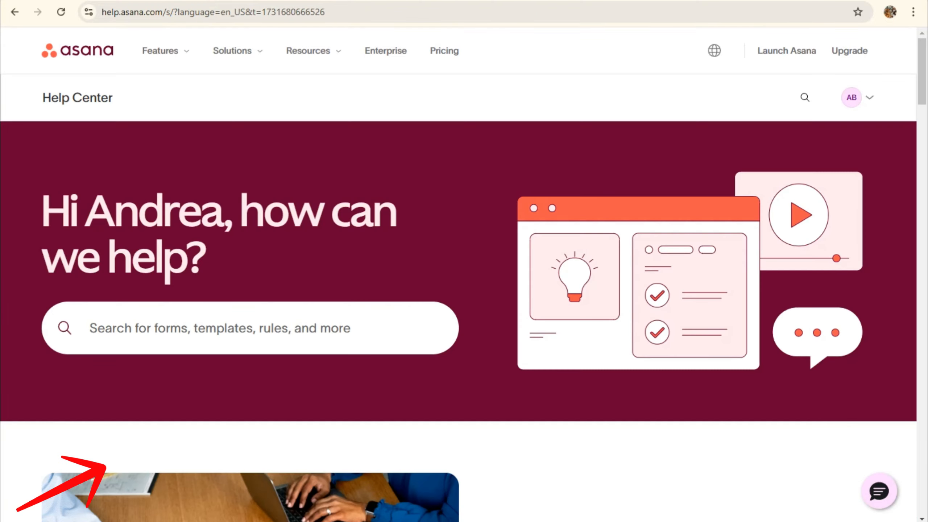
scroll(628, 357, down, 9)
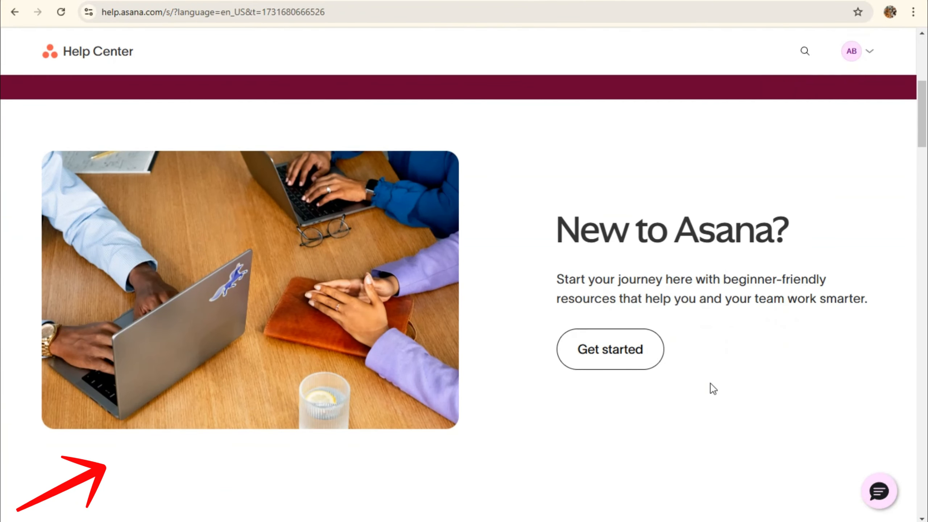
scroll(791, 393, down, 8)
scroll(791, 395, down, 6)
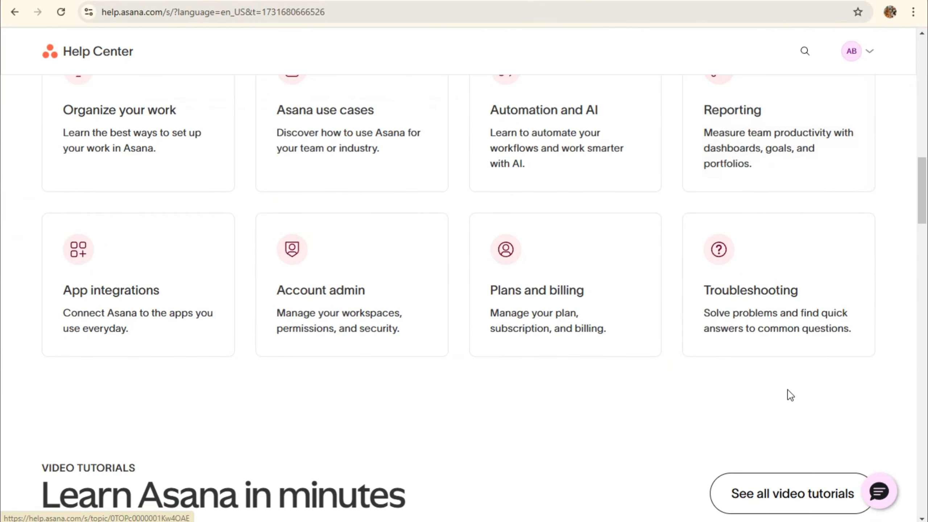
scroll(788, 394, down, 5)
scroll(790, 395, up, 4)
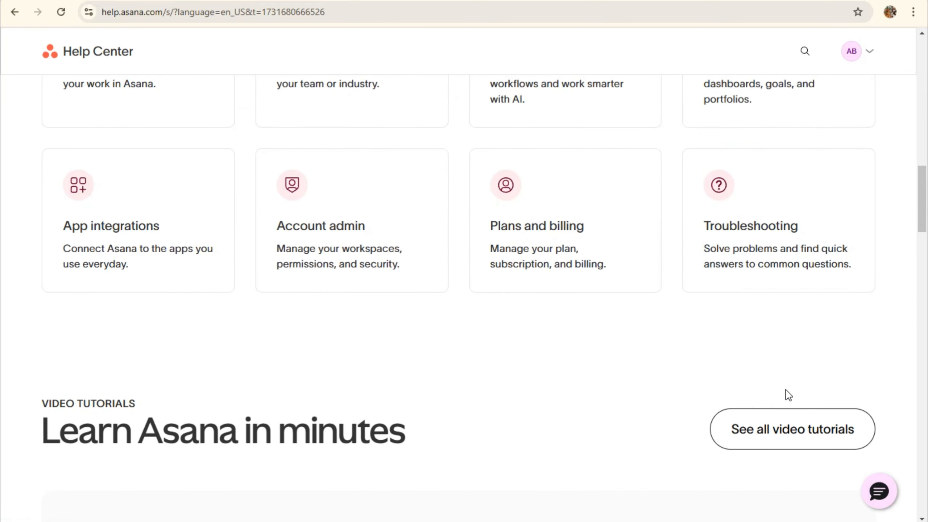
scroll(788, 395, down, 6)
scroll(787, 394, down, 6)
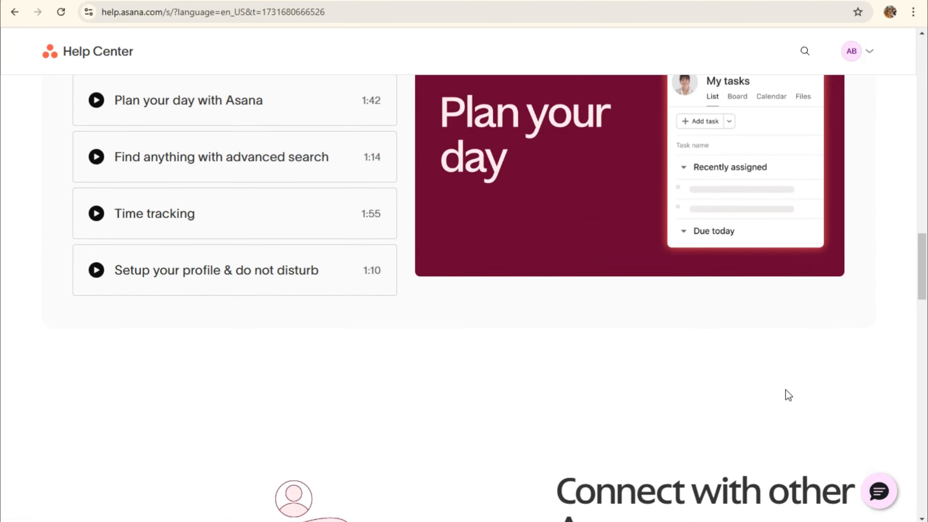
scroll(808, 403, down, 5)
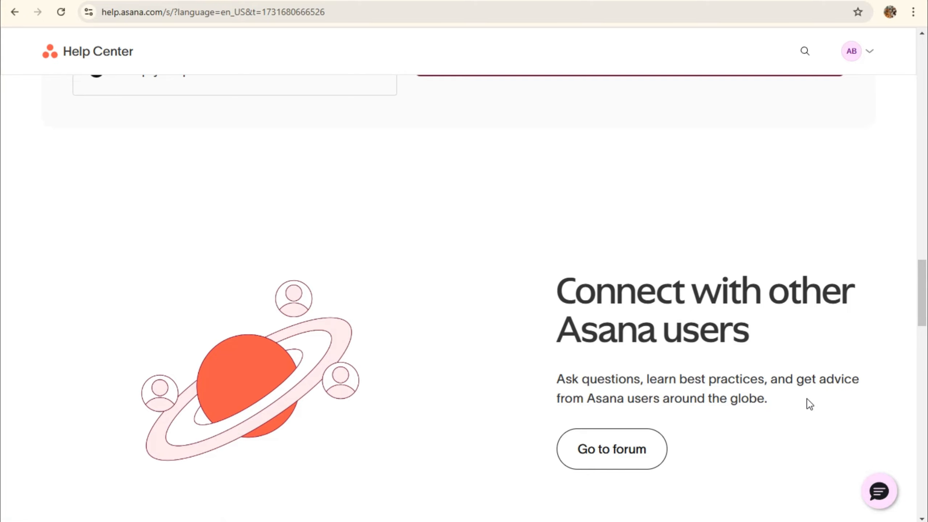
scroll(808, 404, down, 4)
scroll(807, 405, down, 4)
scroll(791, 404, down, 5)
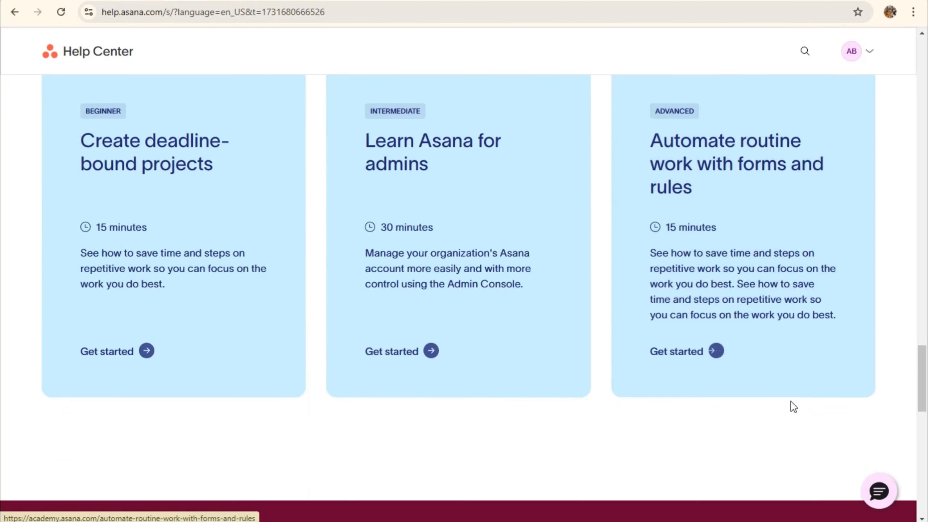
scroll(683, 379, up, 15)
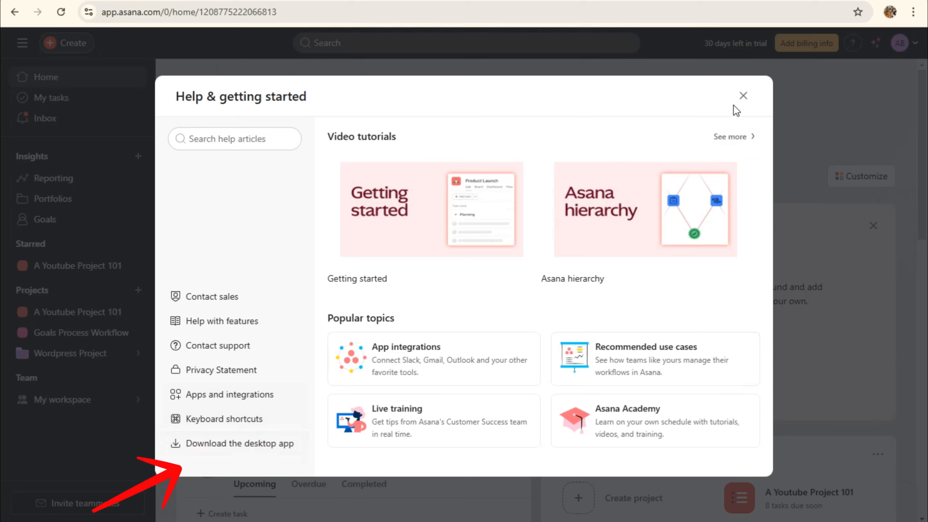
Open the full Video tutorials catalogue, scroll through it, and show the Topics list
click(736, 137)
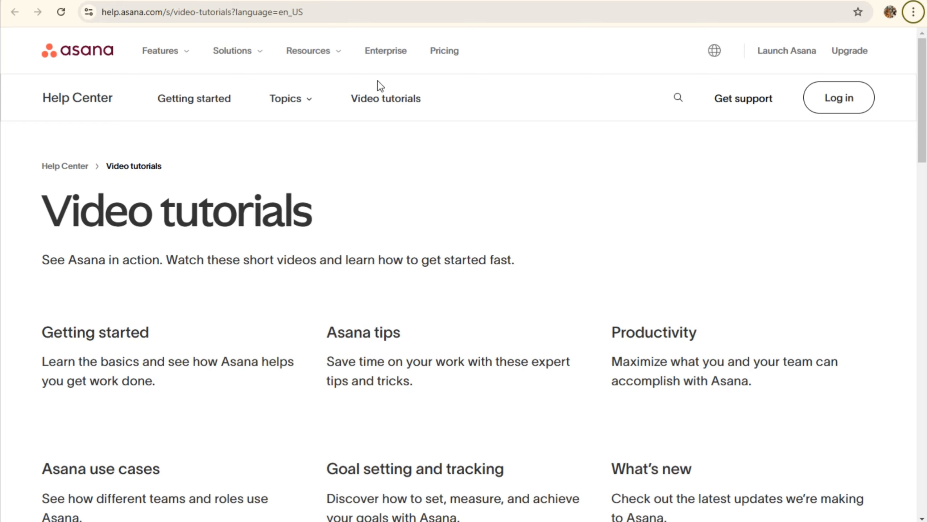
scroll(583, 336, down, 8)
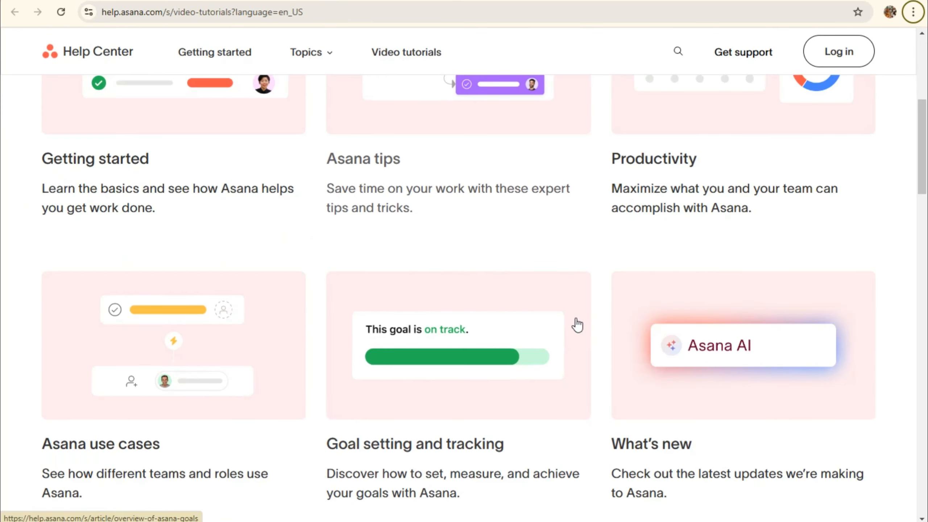
scroll(724, 303, down, 16)
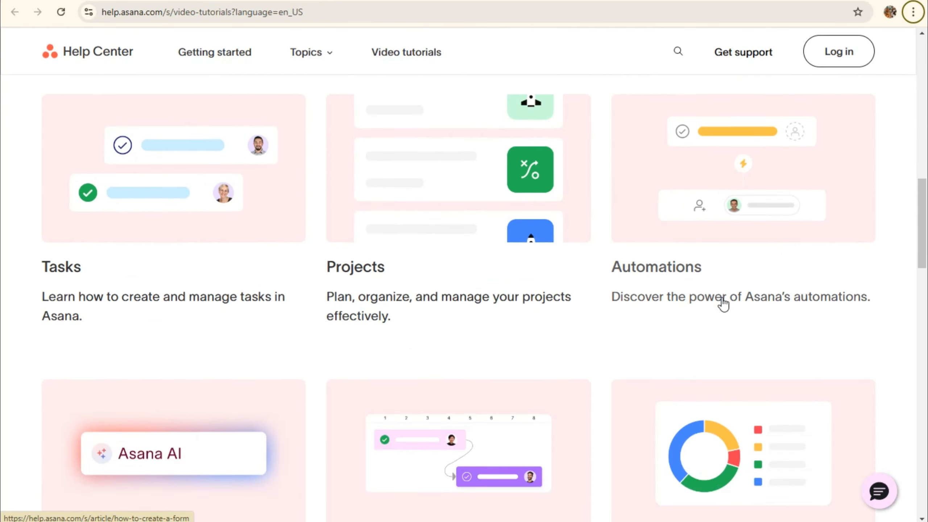
scroll(676, 307, down, 5)
scroll(640, 338, up, 16)
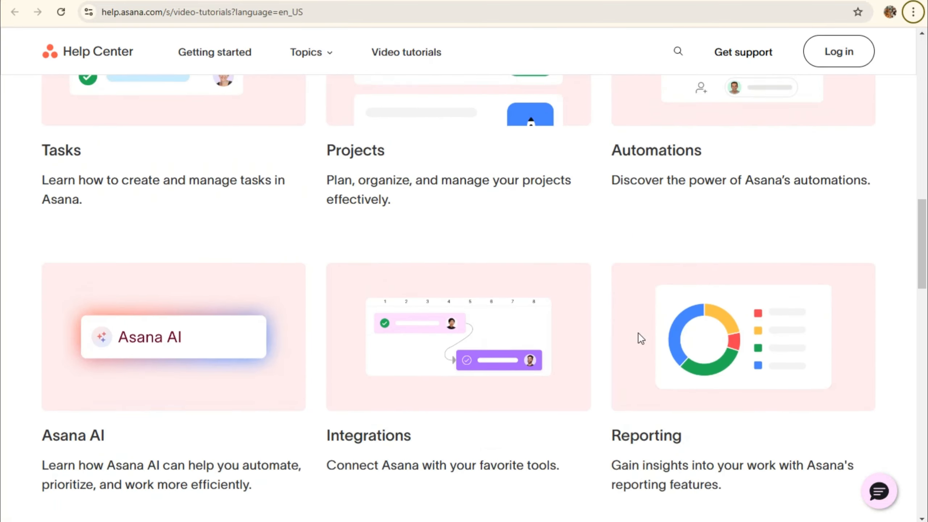
scroll(640, 338, up, 14)
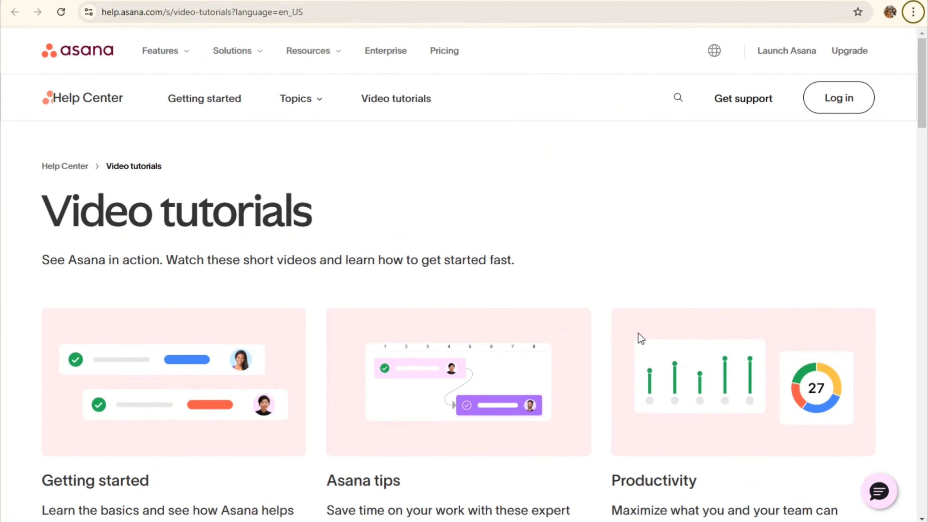
click(311, 106)
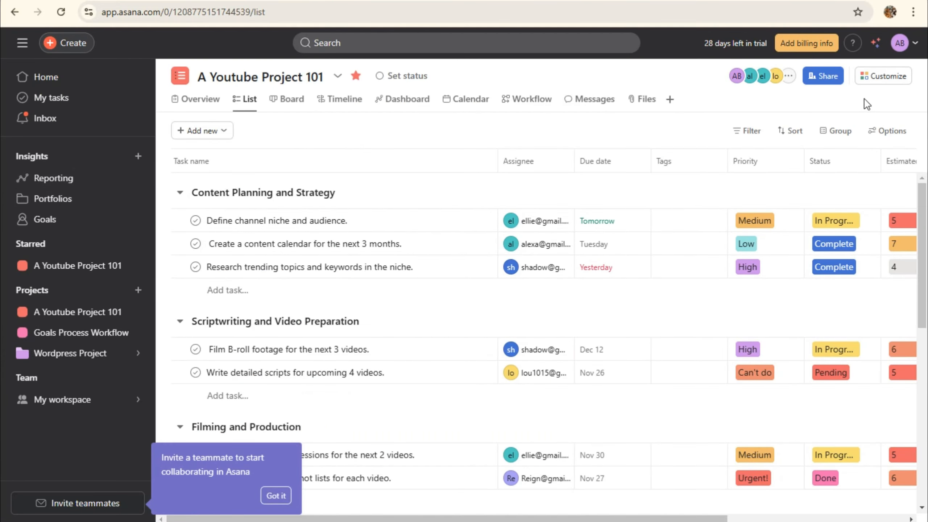
Glance at Customize and the account menu, then choose Contact sales from the Help window
click(884, 78)
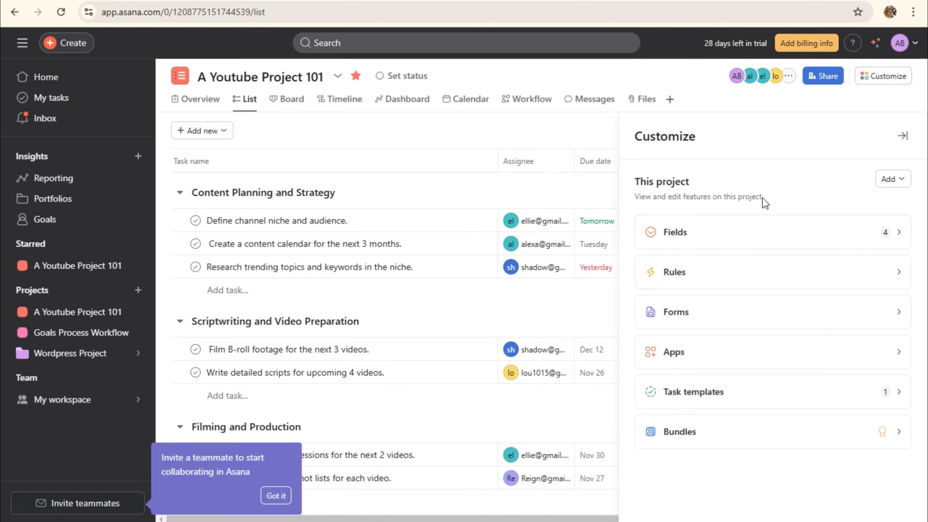
click(901, 142)
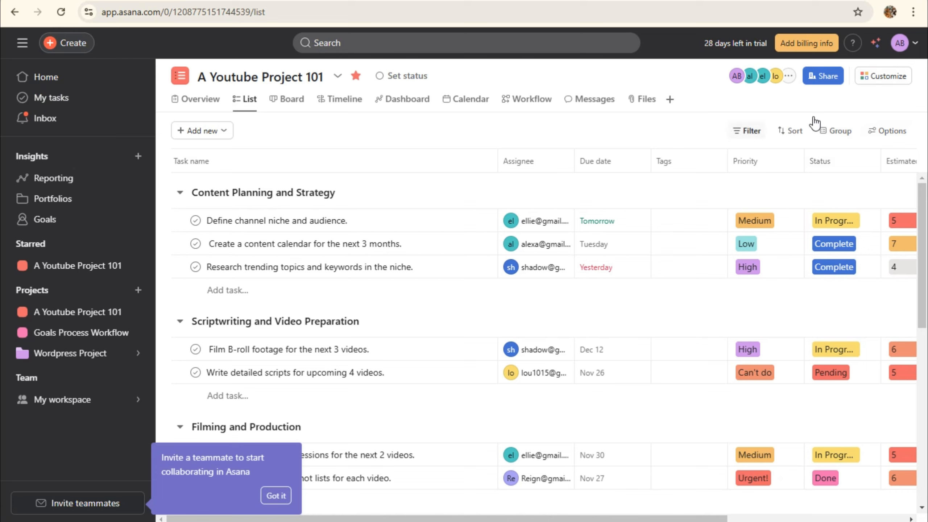
click(900, 45)
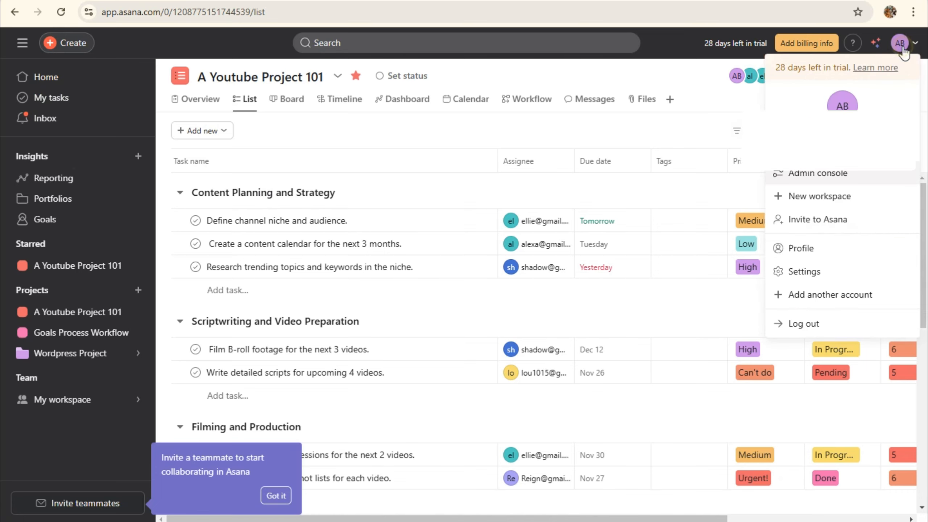
click(714, 70)
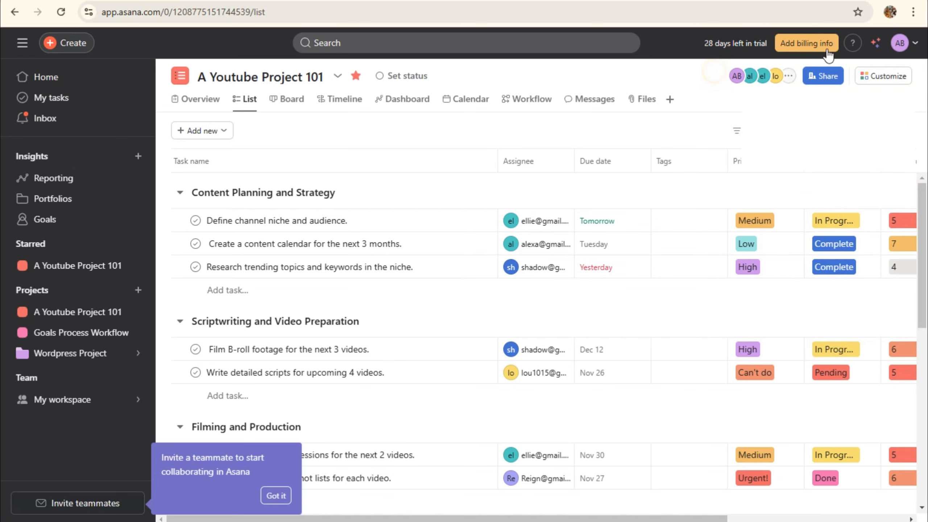
click(851, 45)
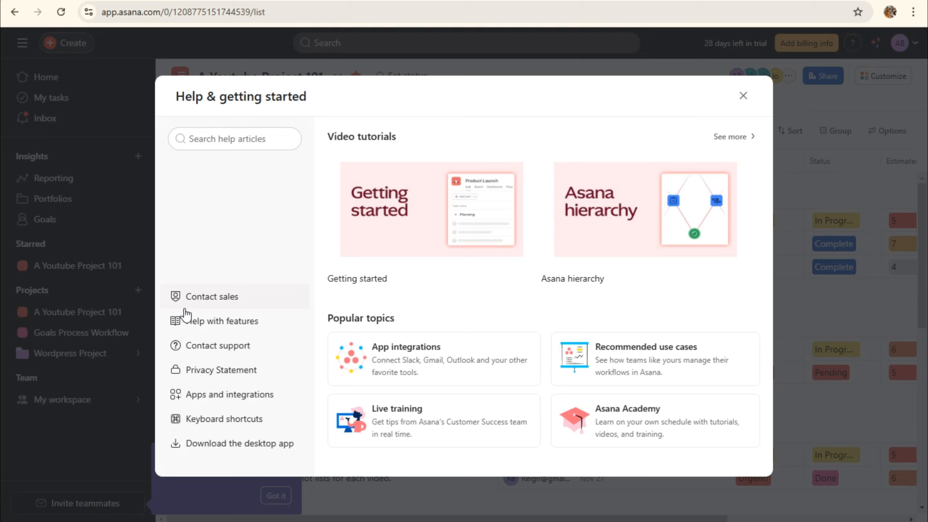
click(216, 299)
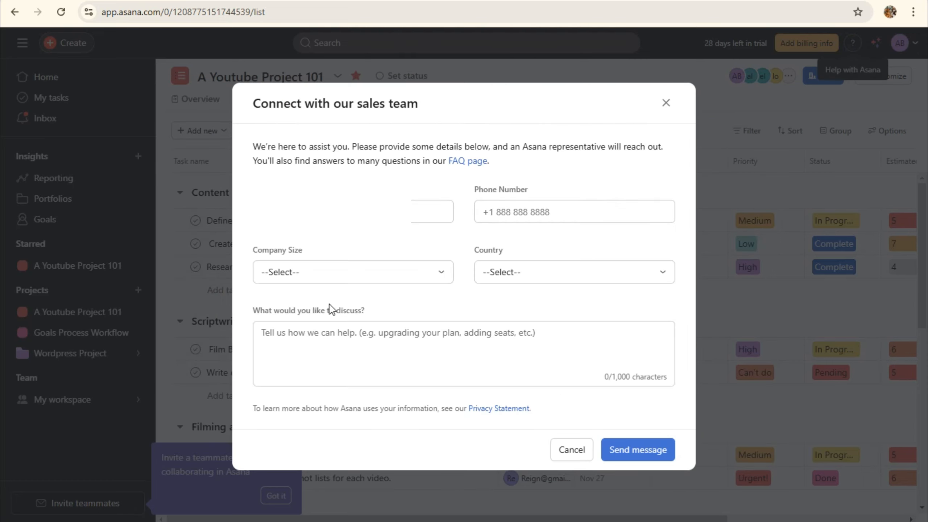
Close the sales form and open Apps and integrations via Help's Contact support page
click(665, 102)
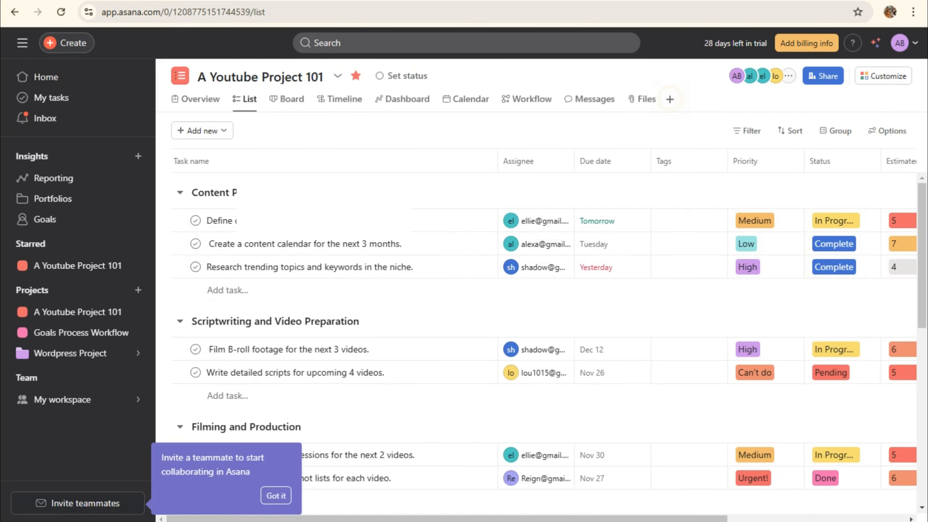
click(852, 43)
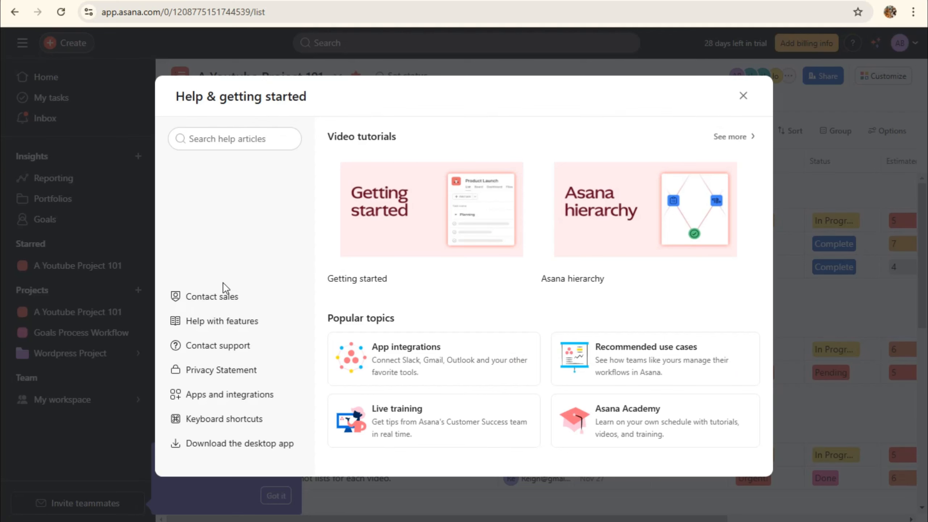
click(222, 346)
click(220, 398)
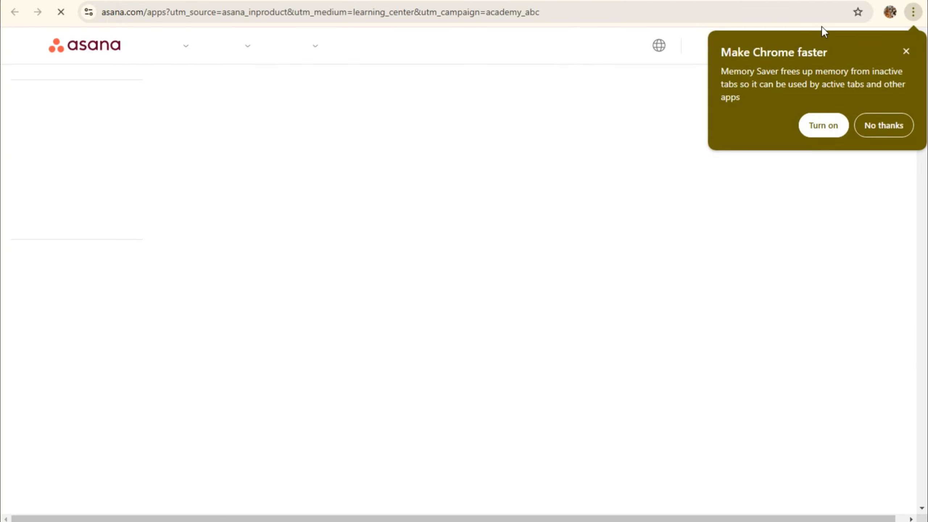
Dismiss Chrome's Memory Saver popup and scroll down through the All Apps directory
click(906, 51)
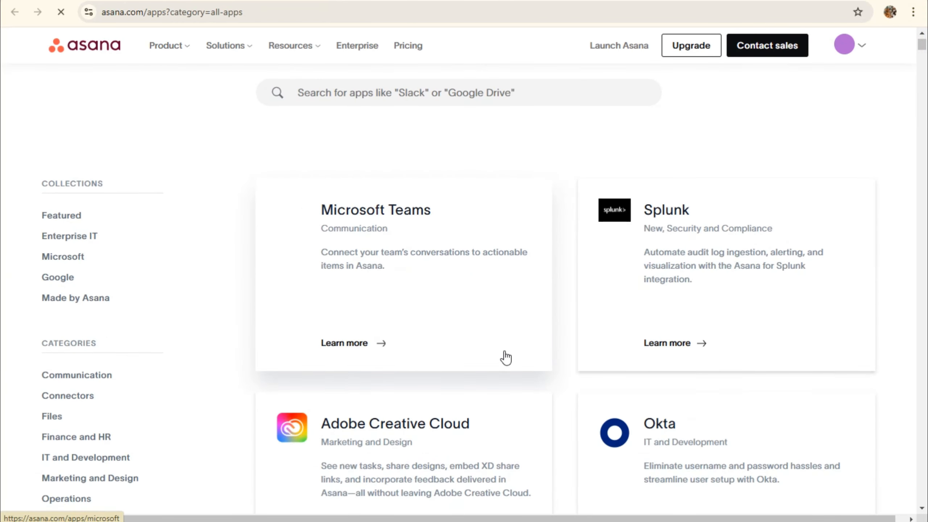
scroll(506, 357, down, 7)
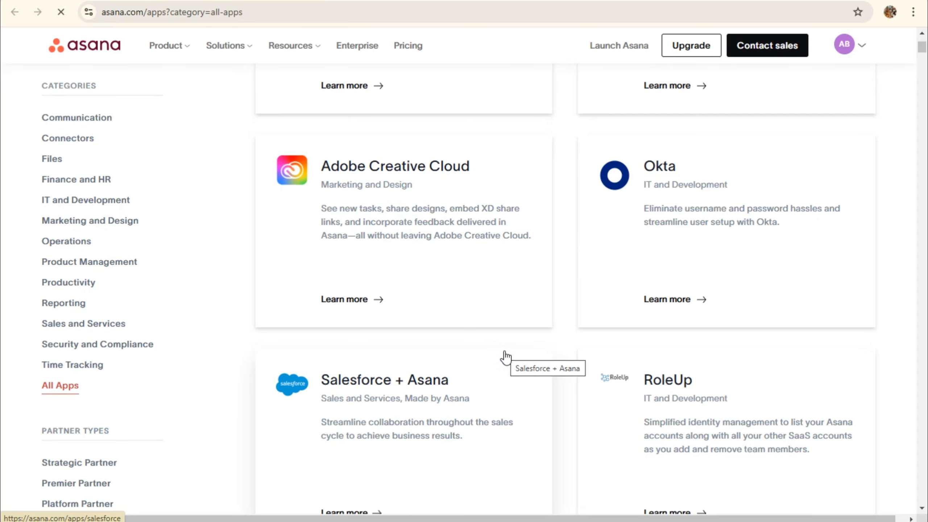
scroll(504, 358, down, 5)
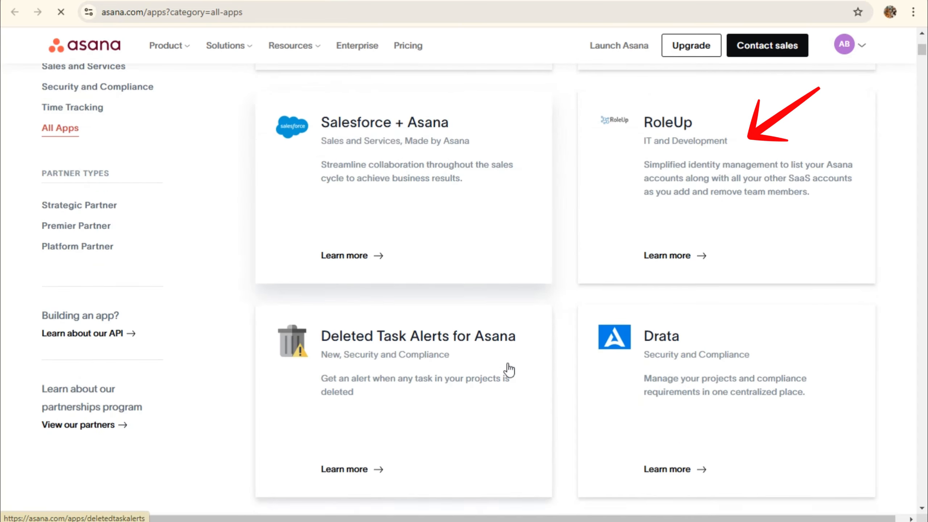
scroll(646, 352, down, 2)
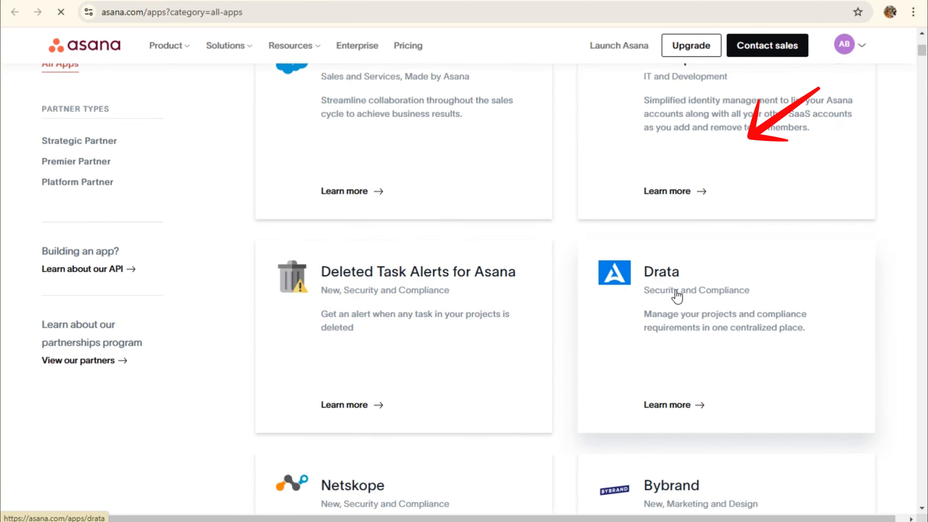
scroll(331, 446, down, 10)
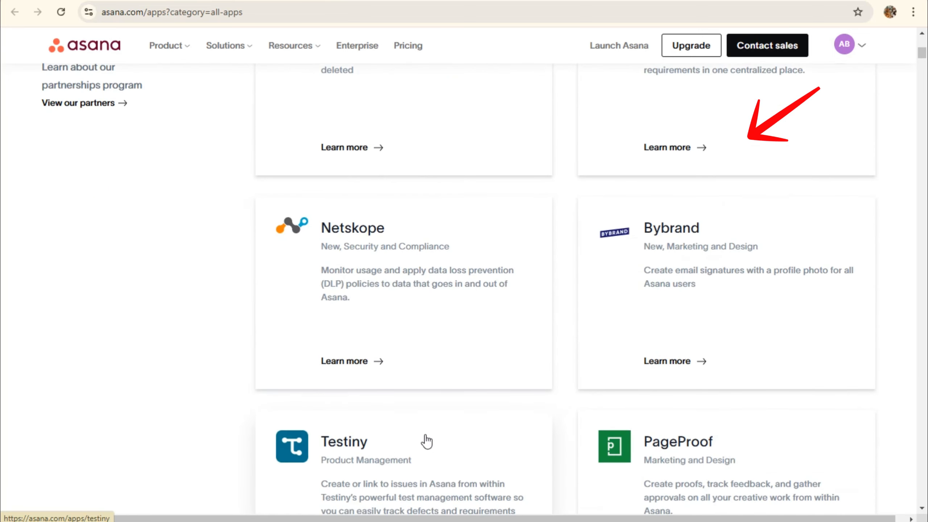
scroll(749, 447, down, 6)
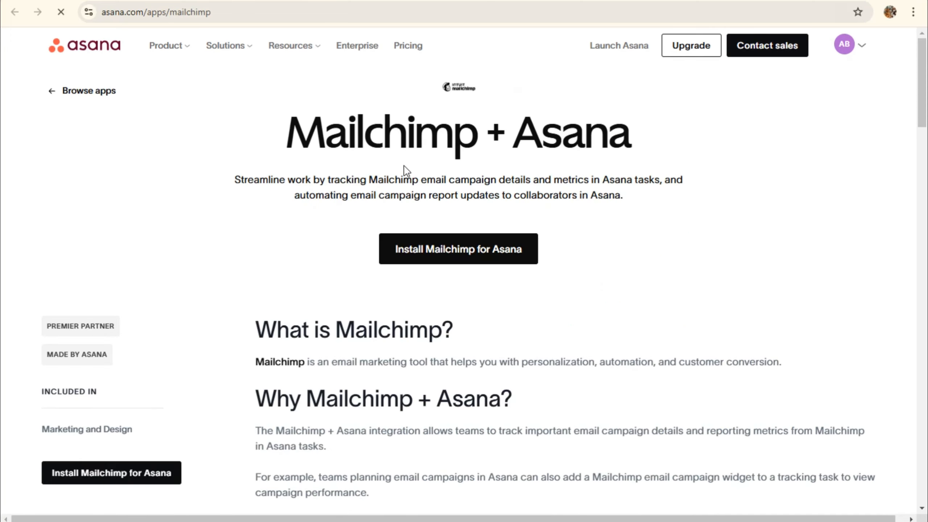
scroll(308, 228, down, 3)
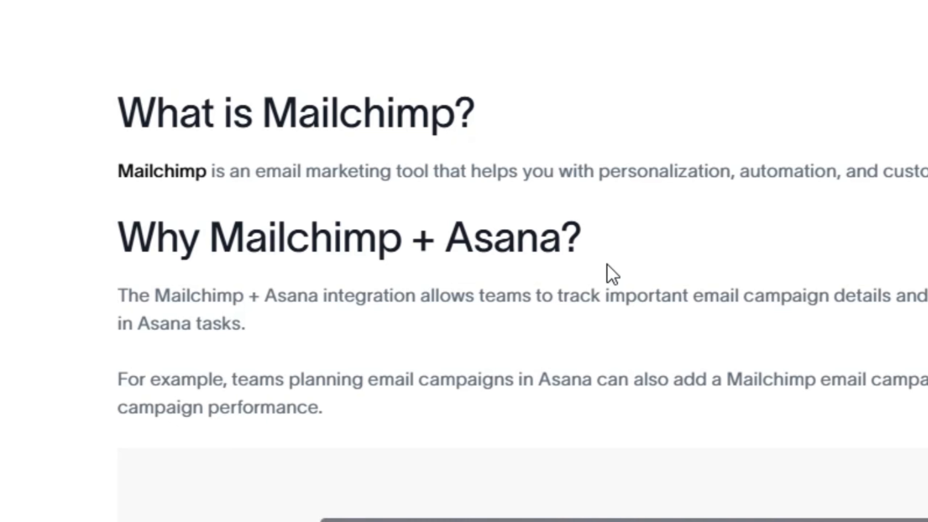
scroll(608, 269, down, 5)
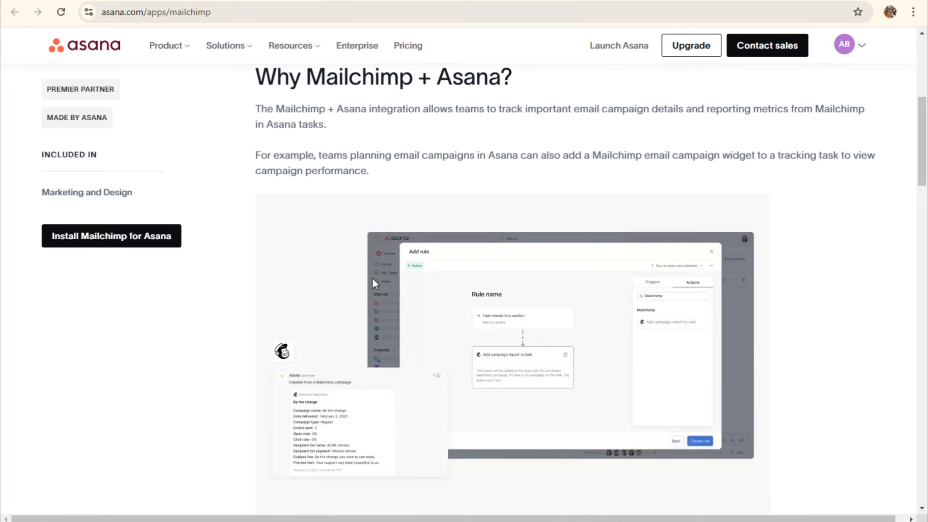
scroll(373, 282, down, 6)
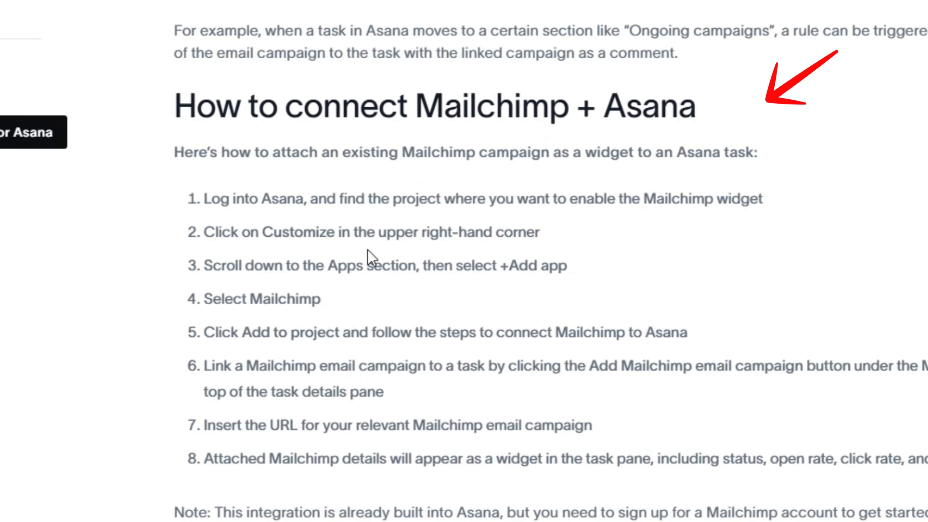
scroll(378, 265, down, 3)
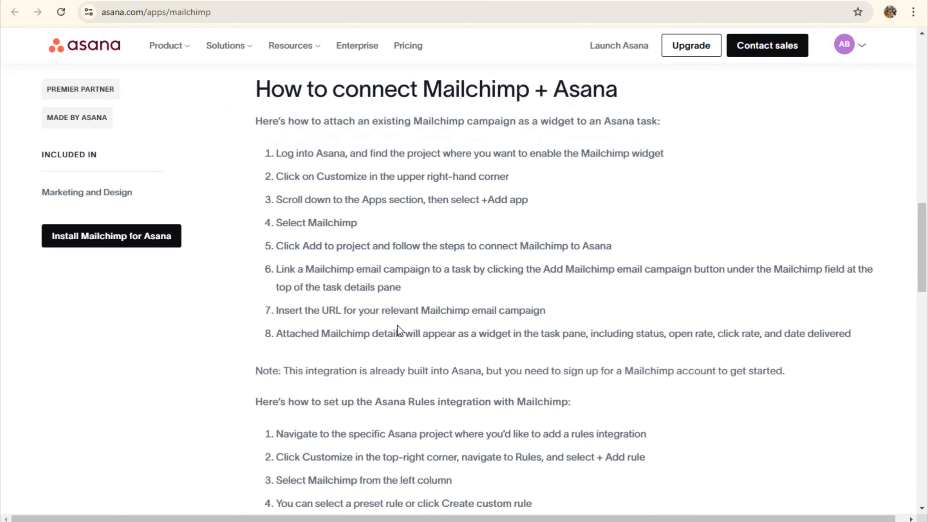
scroll(397, 325, down, 1)
scroll(397, 325, down, 1)
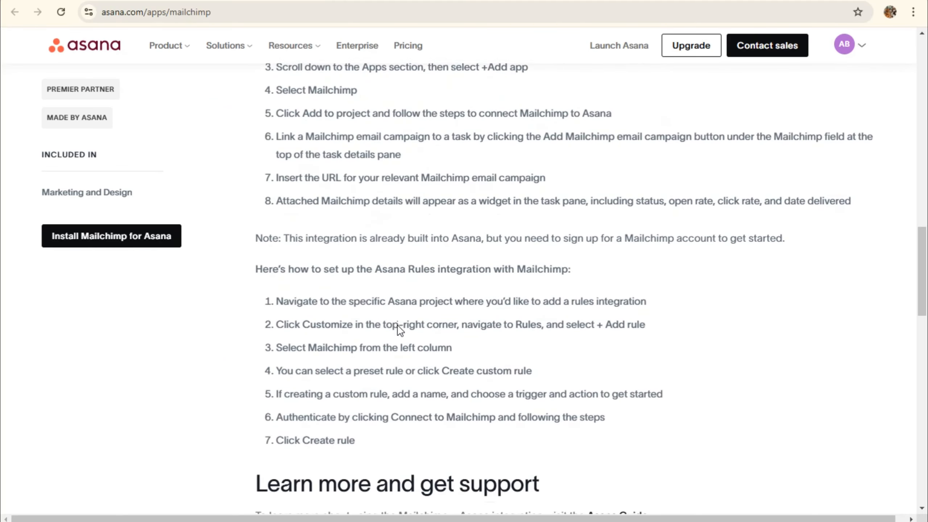
scroll(398, 326, up, 2)
scroll(397, 326, down, 5)
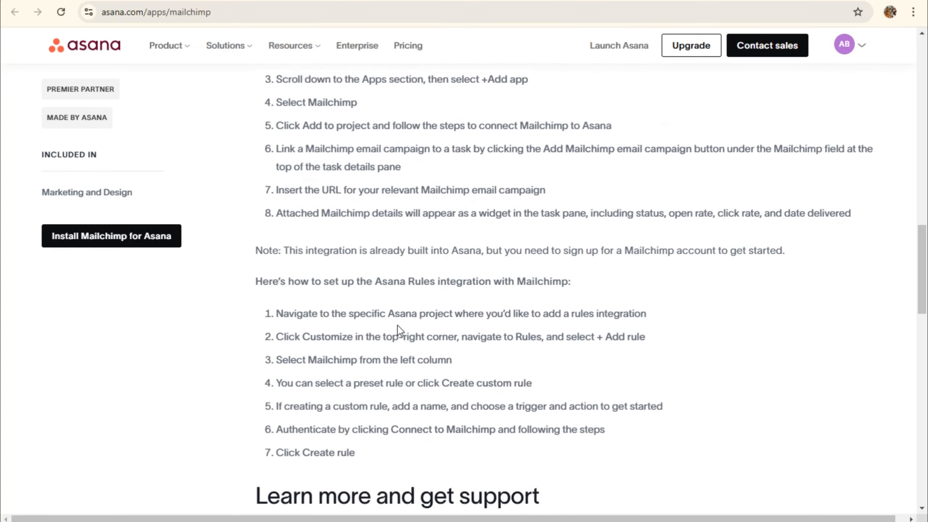
scroll(400, 329, down, 3)
scroll(400, 329, up, 8)
scroll(400, 329, down, 2)
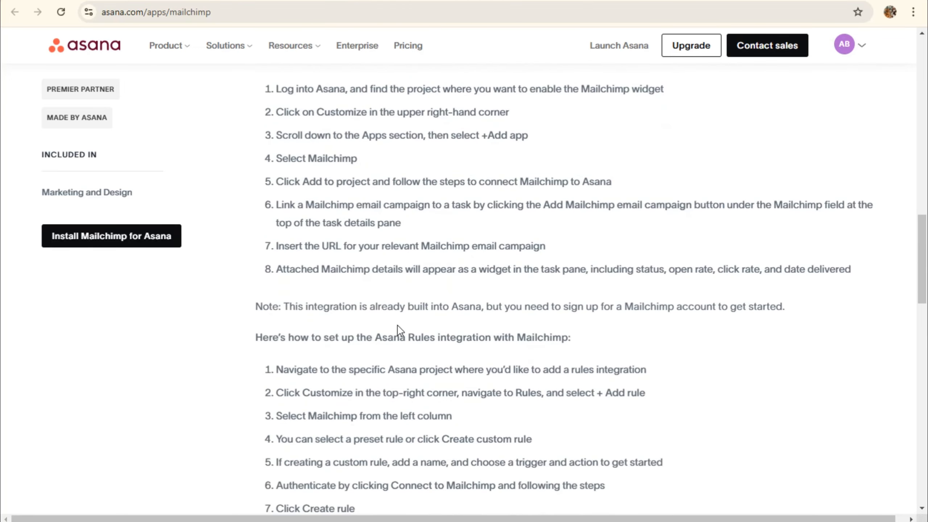
scroll(397, 326, down, 10)
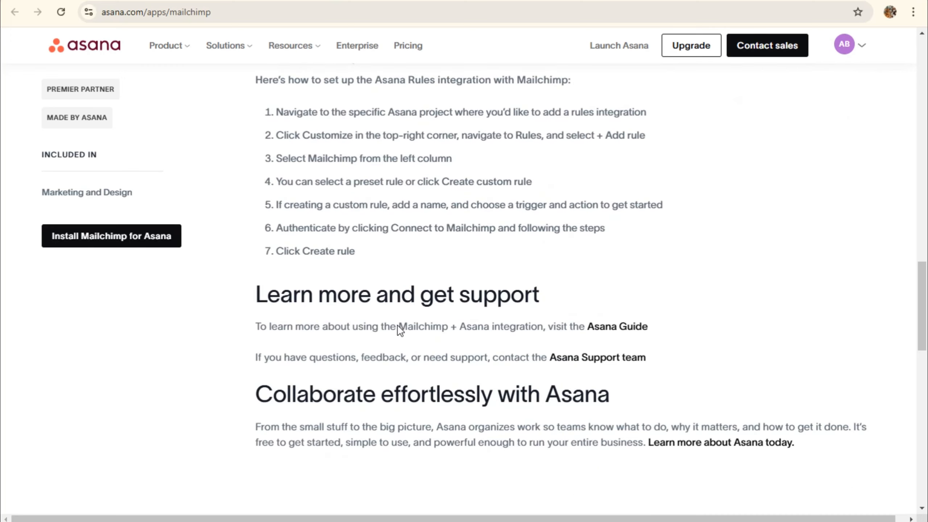
scroll(397, 326, down, 3)
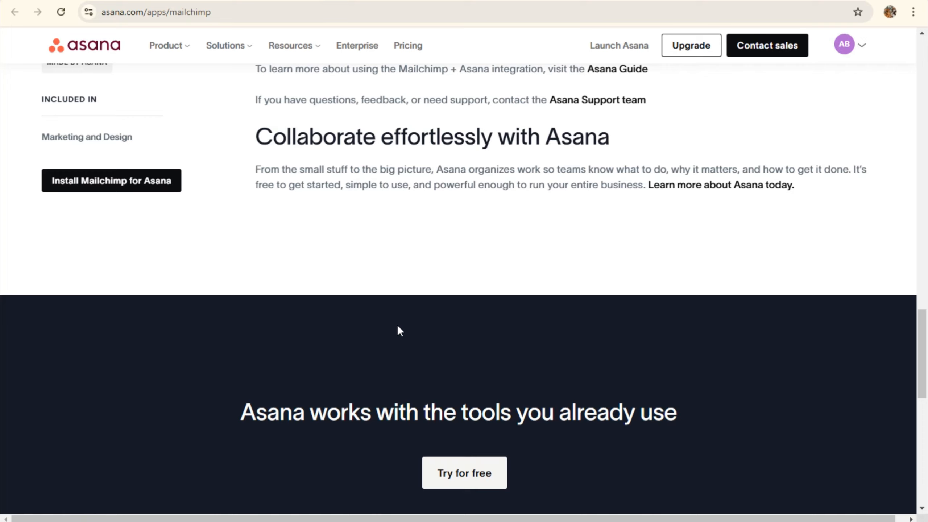
scroll(398, 327, down, 2)
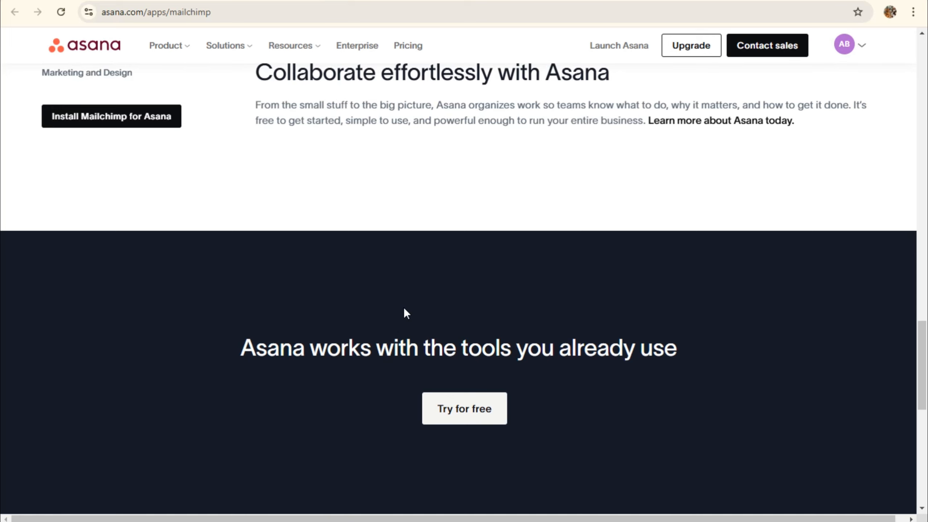
scroll(406, 312, down, 2)
scroll(406, 313, down, 8)
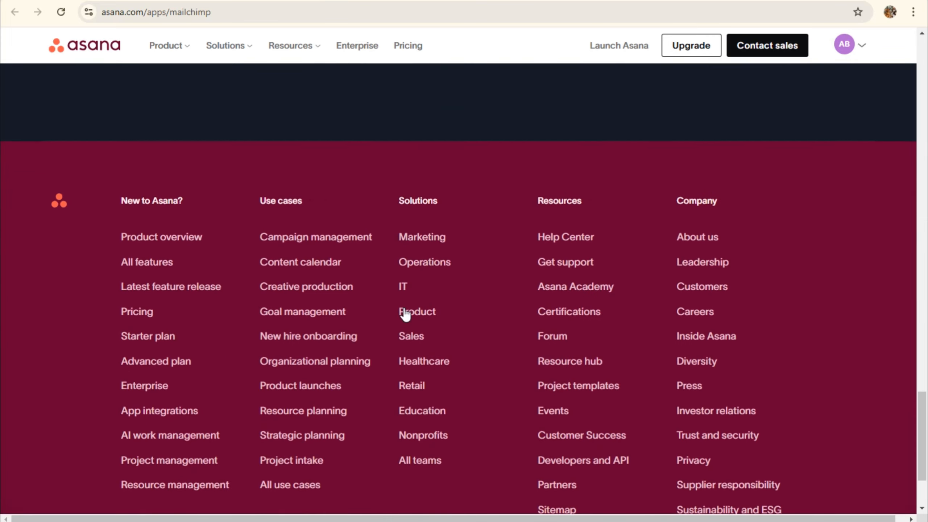
scroll(405, 312, down, 3)
scroll(399, 209, up, 20)
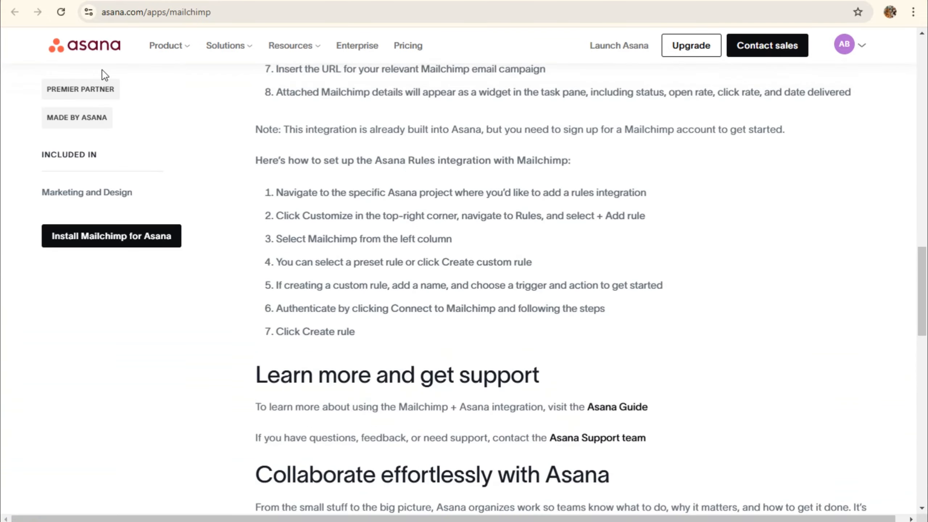
scroll(102, 71, up, 12)
On the all-apps page, pick Google Drive from the search box's Most popular suggestions
click(88, 1)
scroll(514, 354, down, 6)
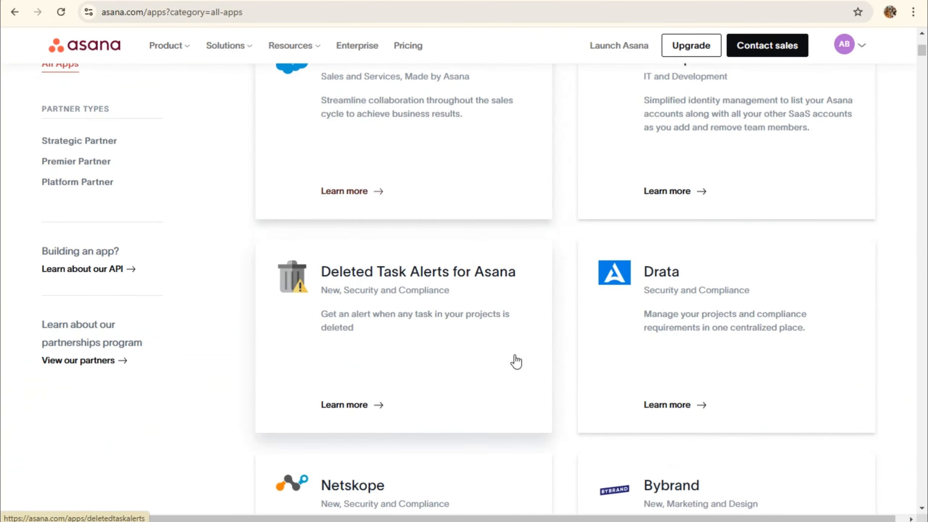
scroll(550, 373, down, 15)
scroll(796, 433, down, 9)
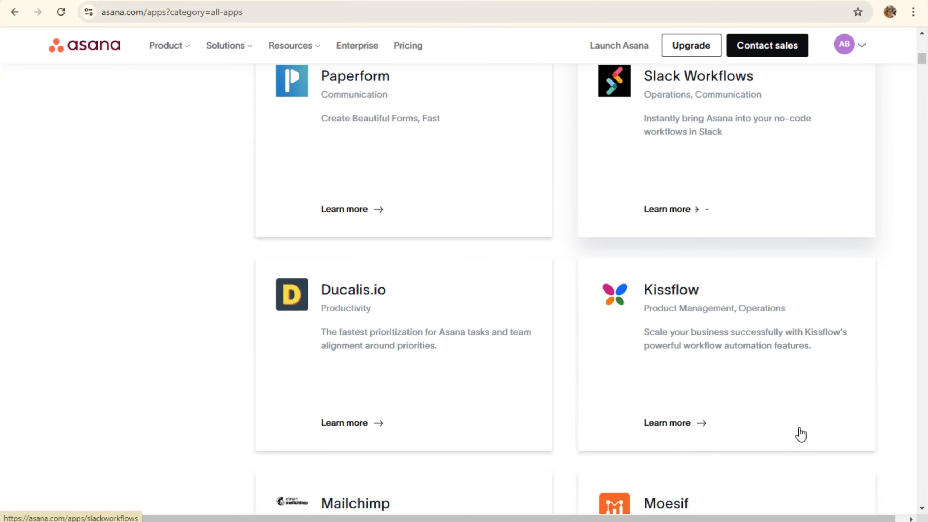
scroll(798, 432, down, 20)
scroll(179, 139, up, 2)
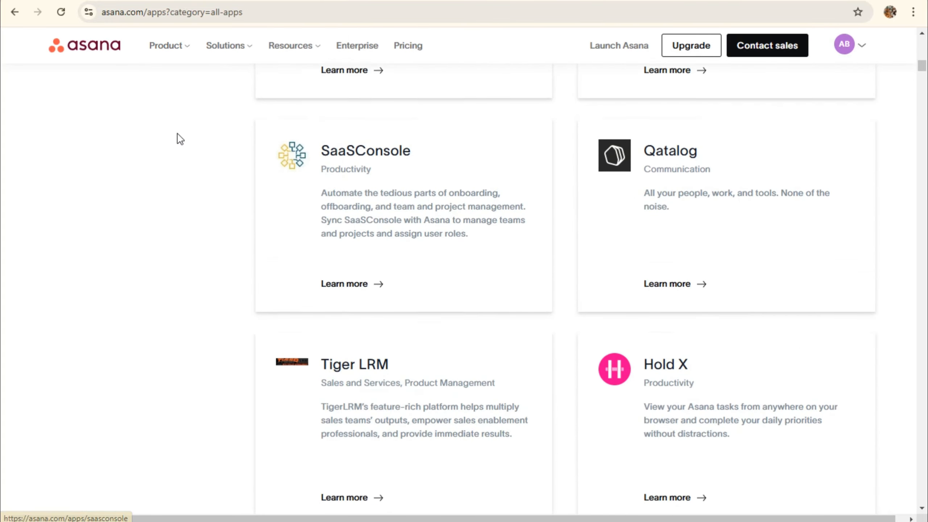
scroll(398, 178, up, 20)
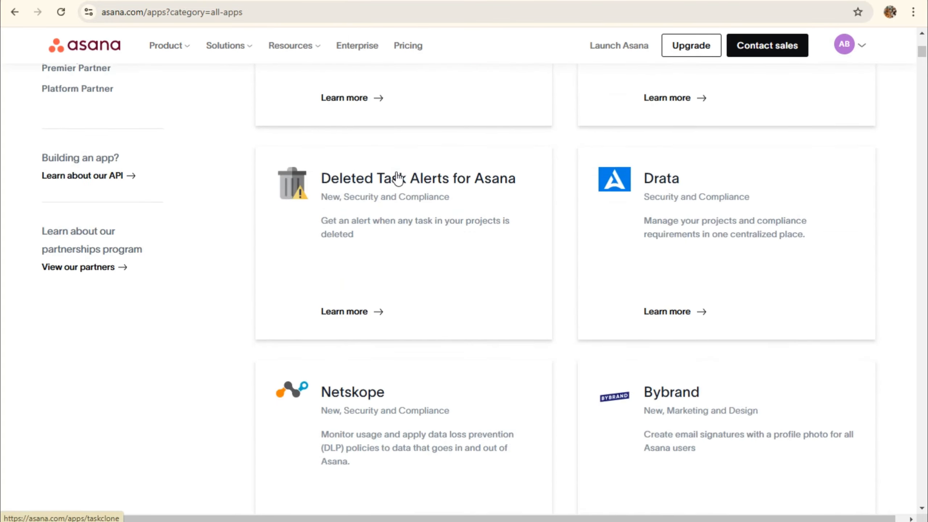
scroll(398, 179, up, 5)
scroll(246, 209, up, 5)
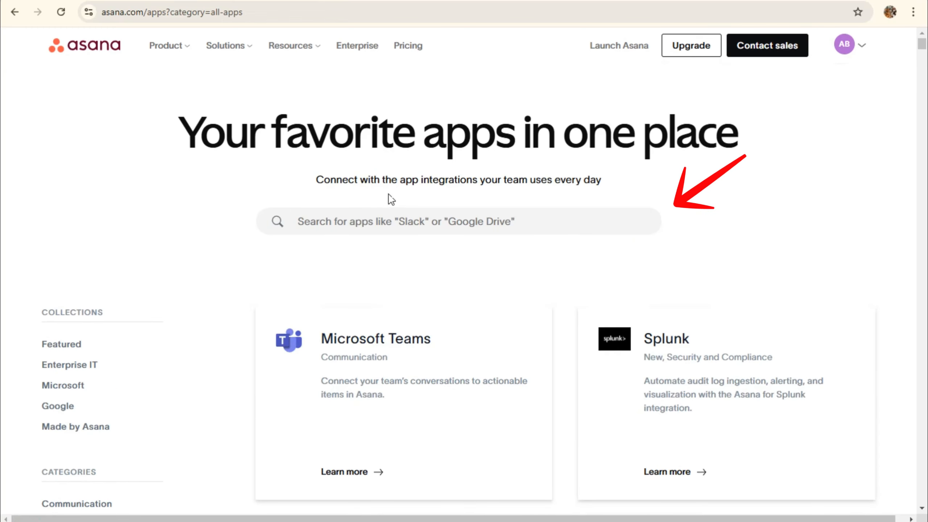
click(389, 223)
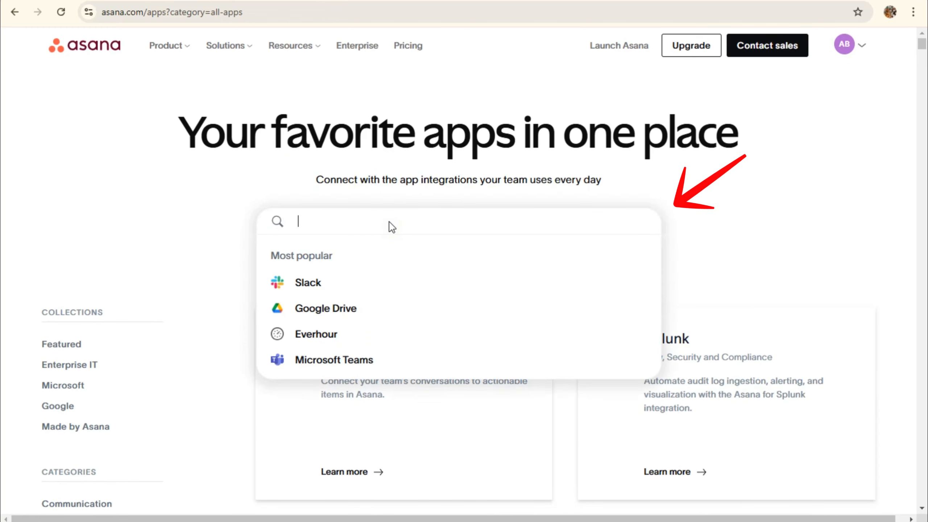
click(328, 316)
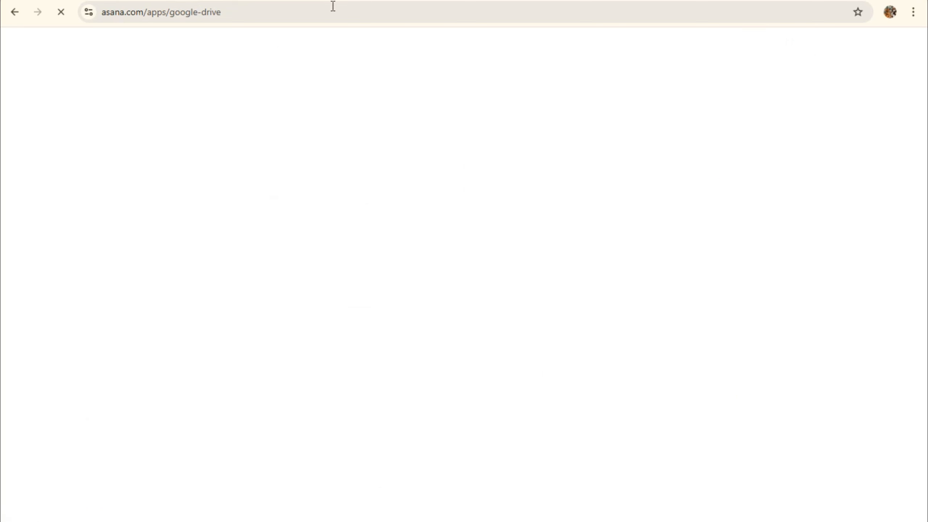
scroll(524, 184, down, 4)
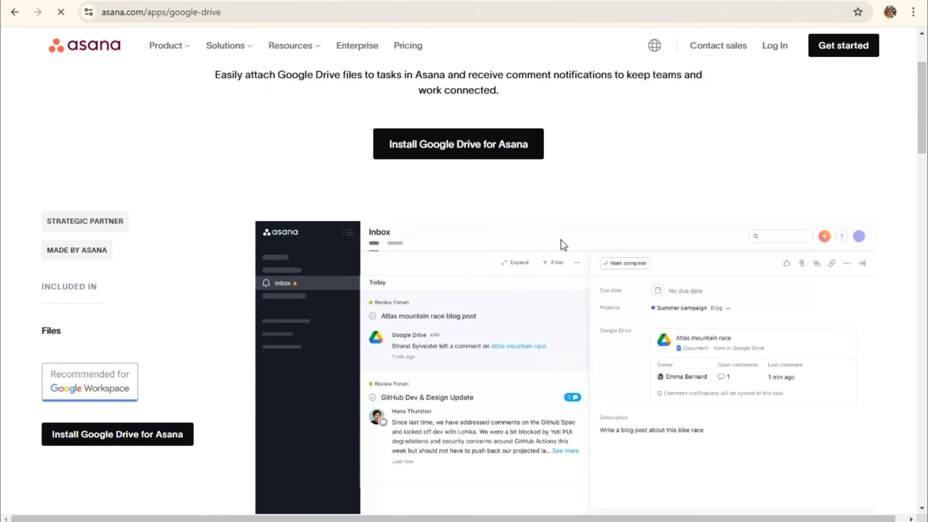
scroll(485, 244, down, 1)
scroll(679, 329, down, 3)
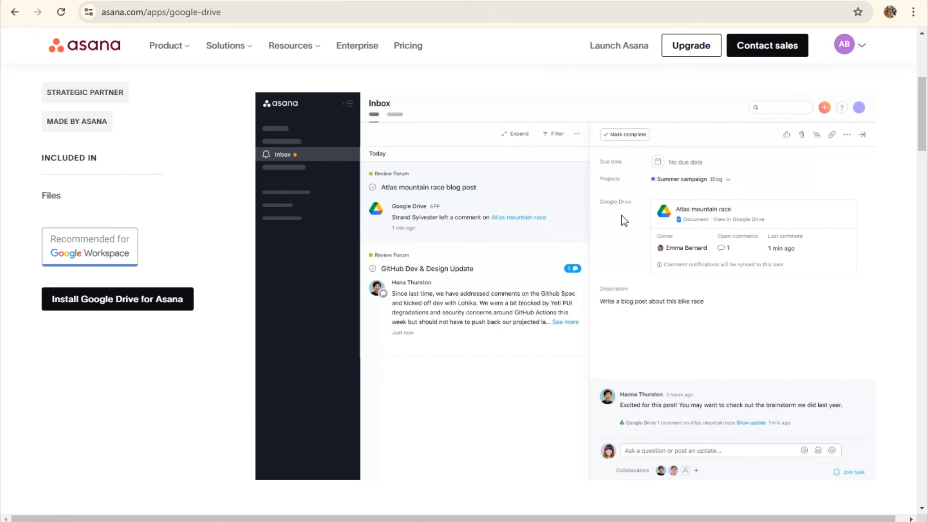
scroll(608, 289, down, 7)
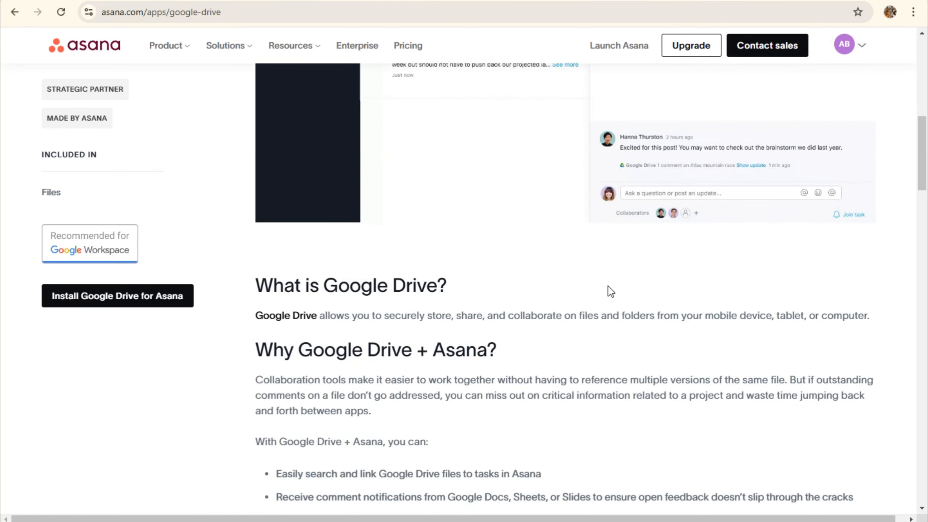
scroll(407, 305, down, 3)
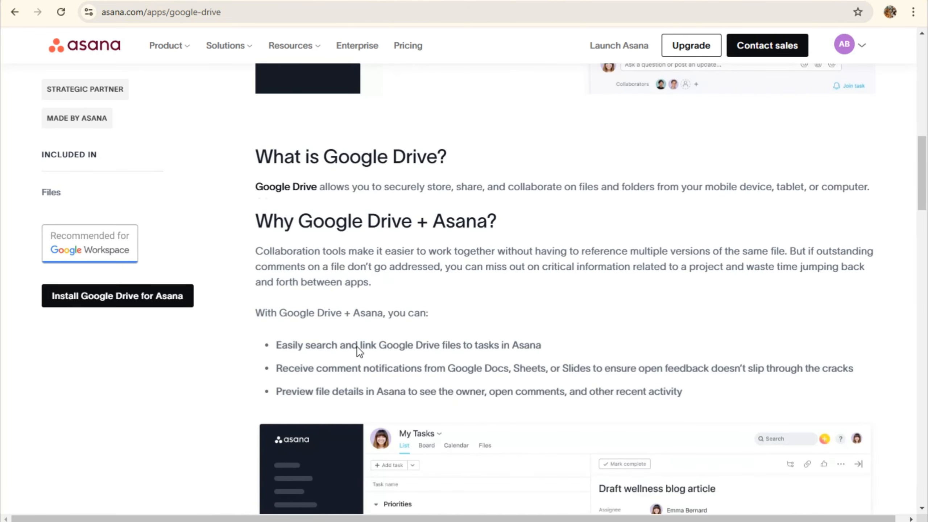
scroll(356, 345, down, 4)
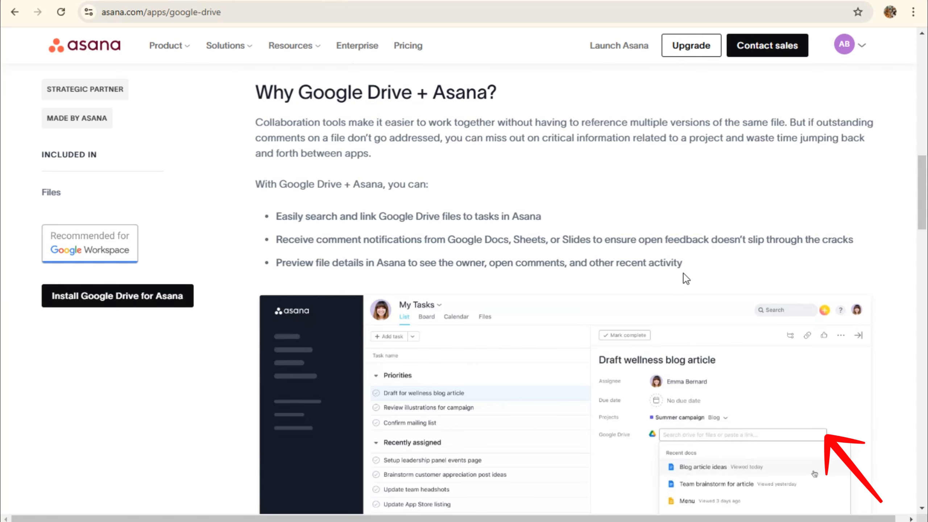
scroll(687, 278, down, 10)
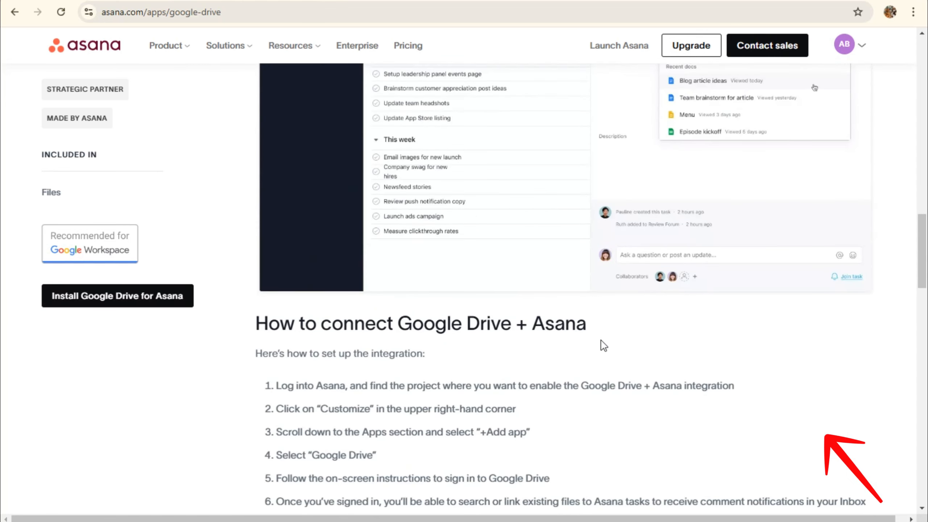
scroll(569, 391, down, 5)
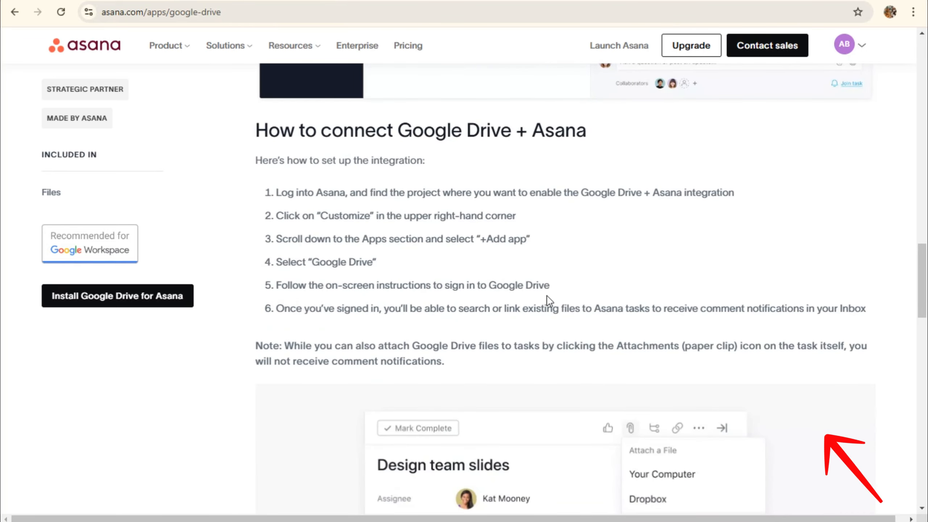
scroll(459, 369, down, 4)
scroll(458, 369, down, 7)
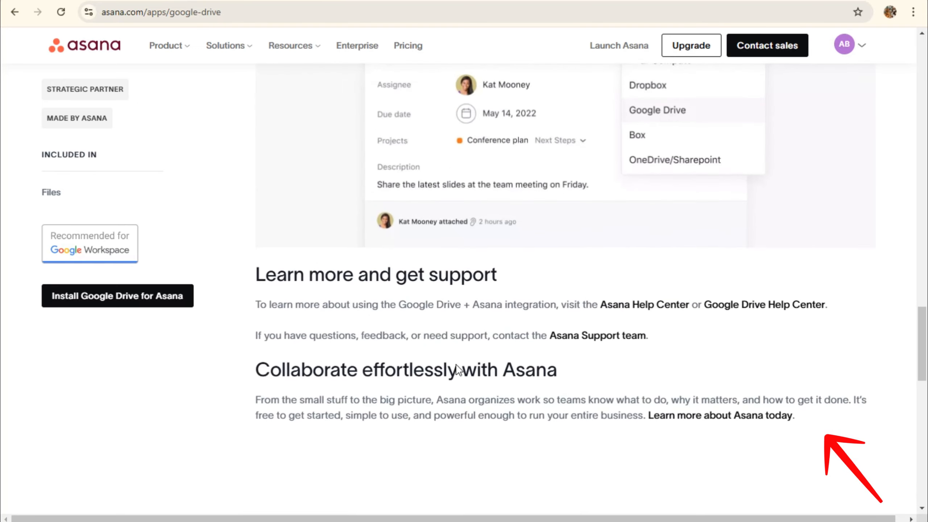
scroll(456, 364, down, 8)
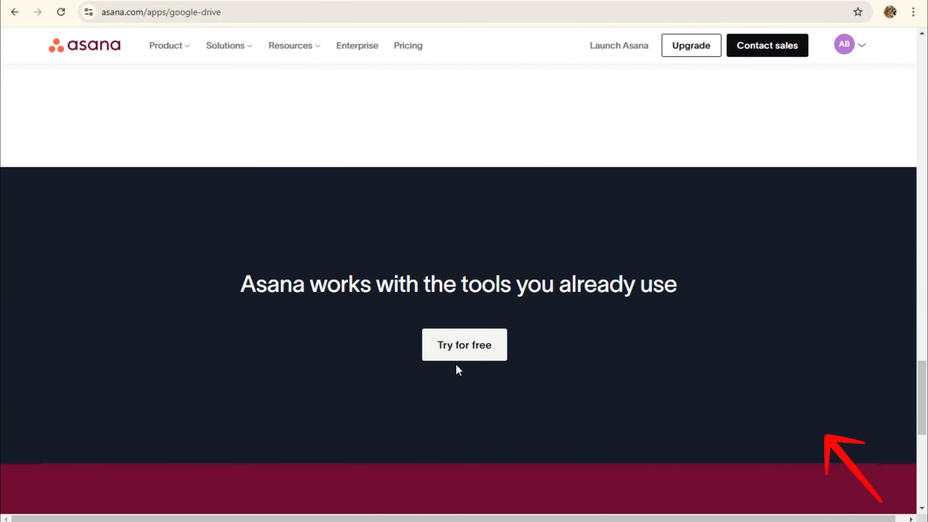
scroll(455, 364, down, 5)
scroll(443, 349, up, 18)
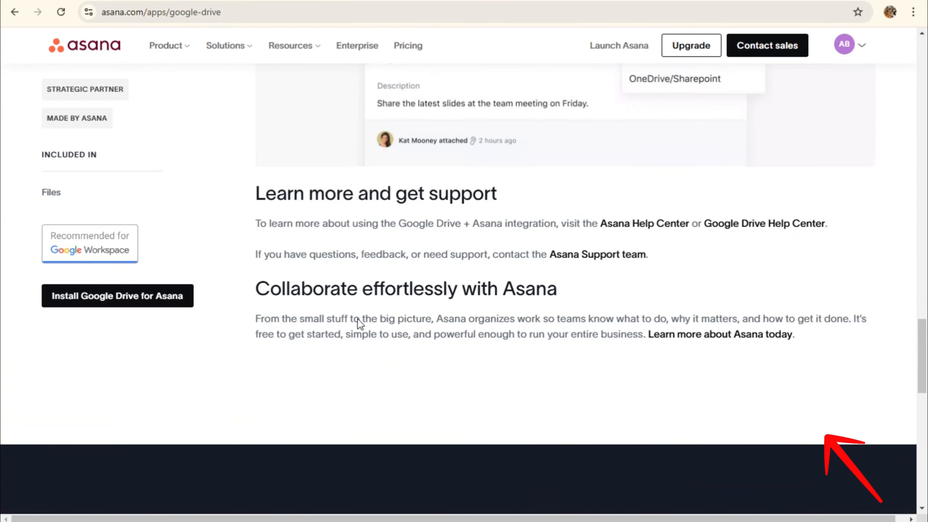
scroll(338, 266, up, 5)
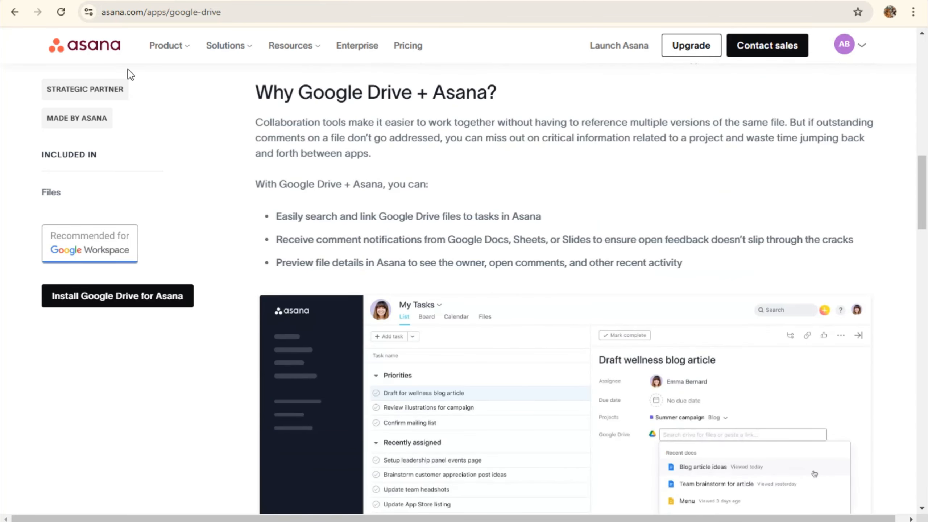
click(84, 1)
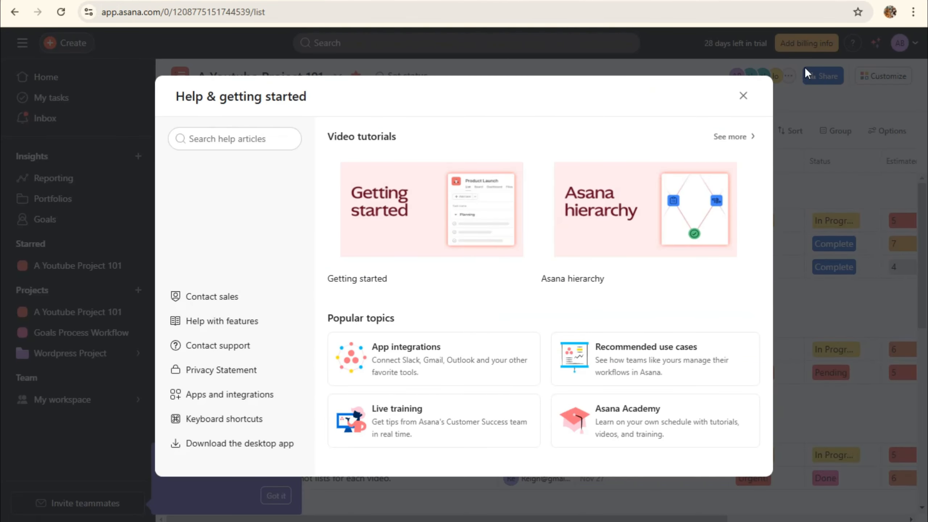
Close the Help panel and step through the Board, Timeline, Dashboard, Calendar, Workflow and Messages views
click(743, 96)
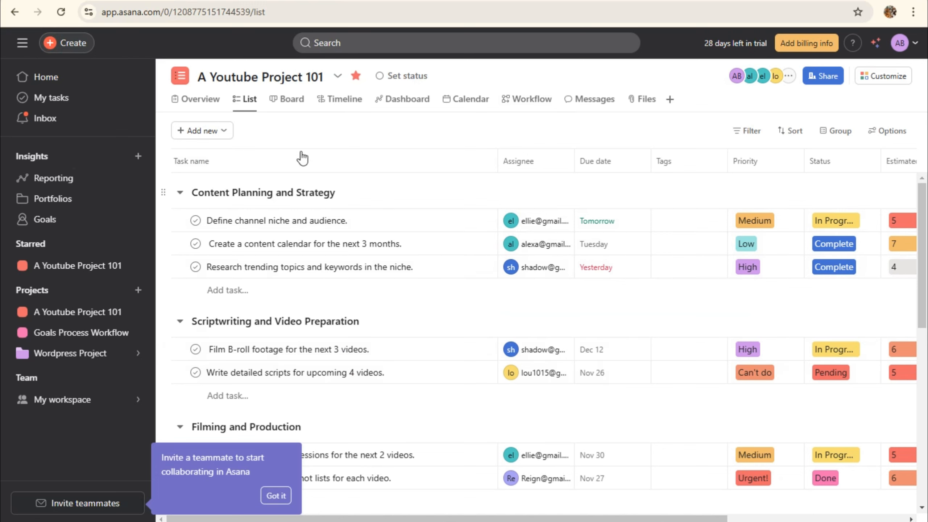
click(286, 102)
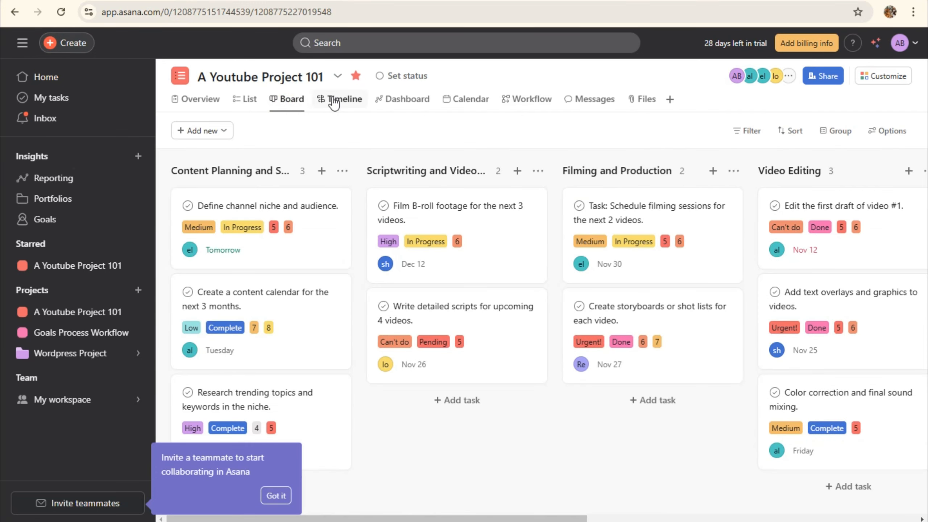
click(333, 102)
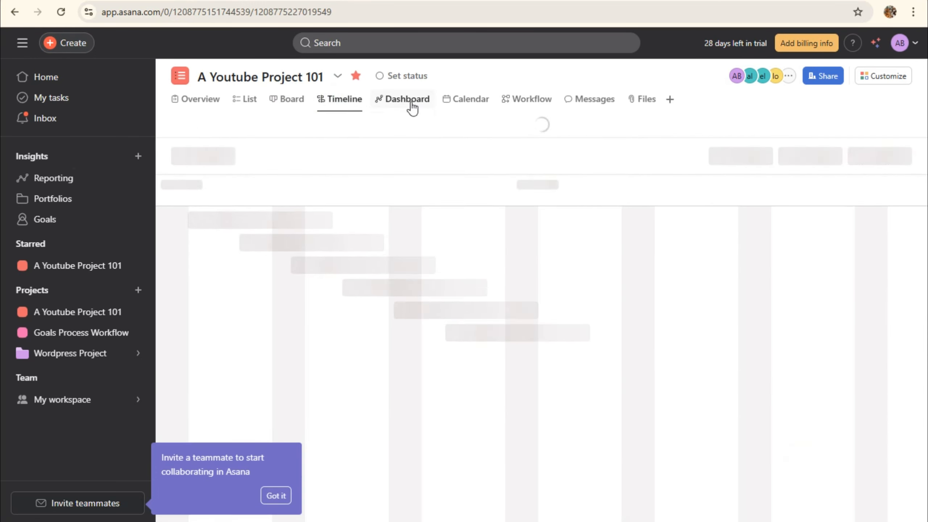
click(409, 102)
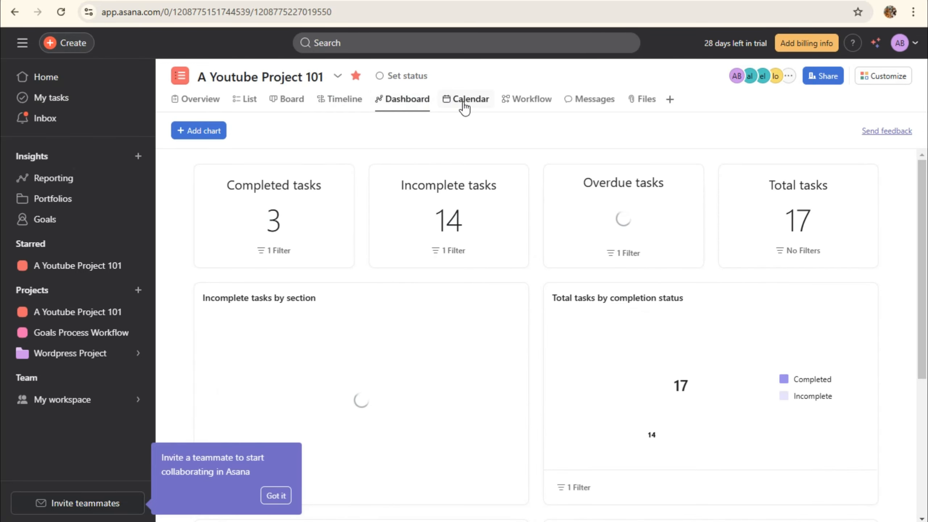
click(464, 104)
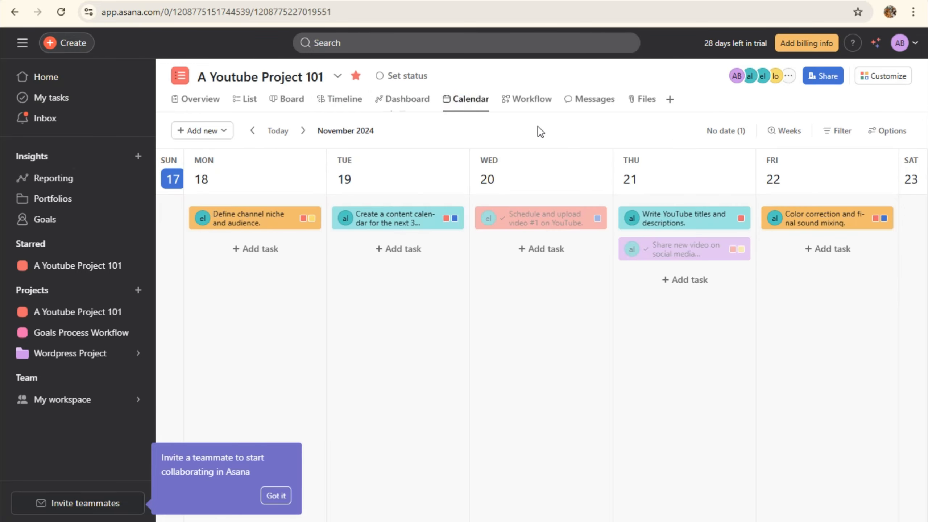
click(530, 101)
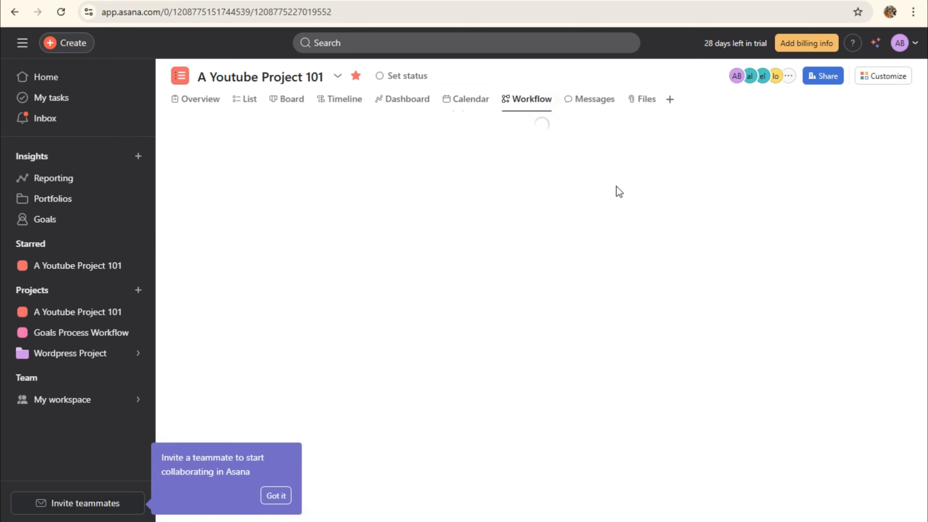
click(591, 108)
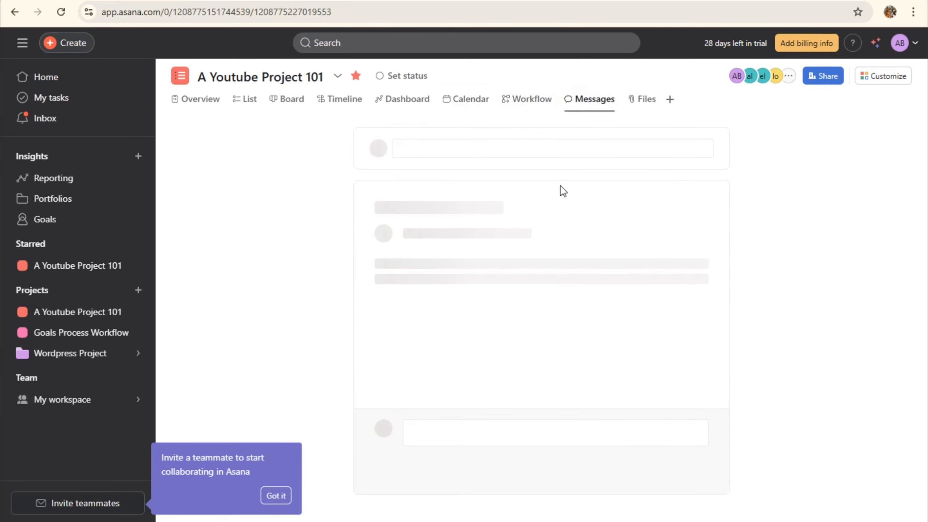
Add a Gantt view tab to the project, keeping the default name Gantt
click(669, 104)
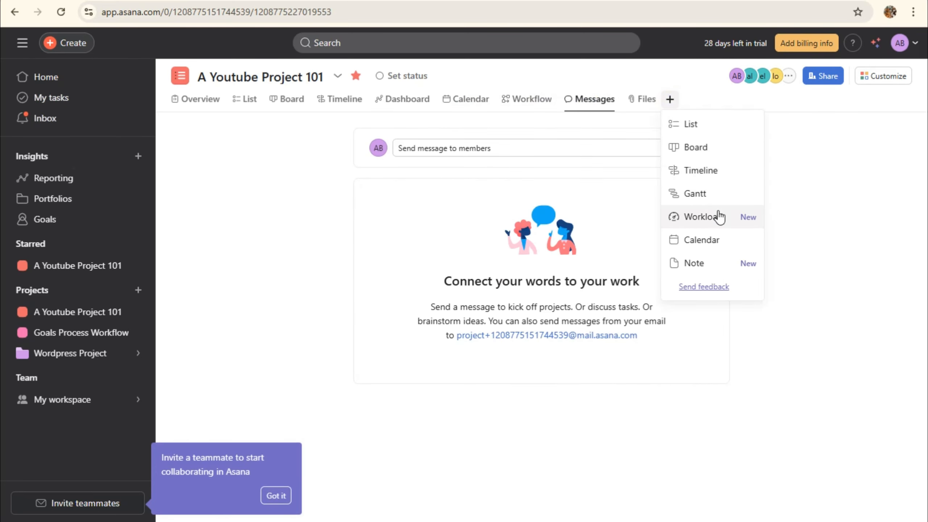
click(707, 200)
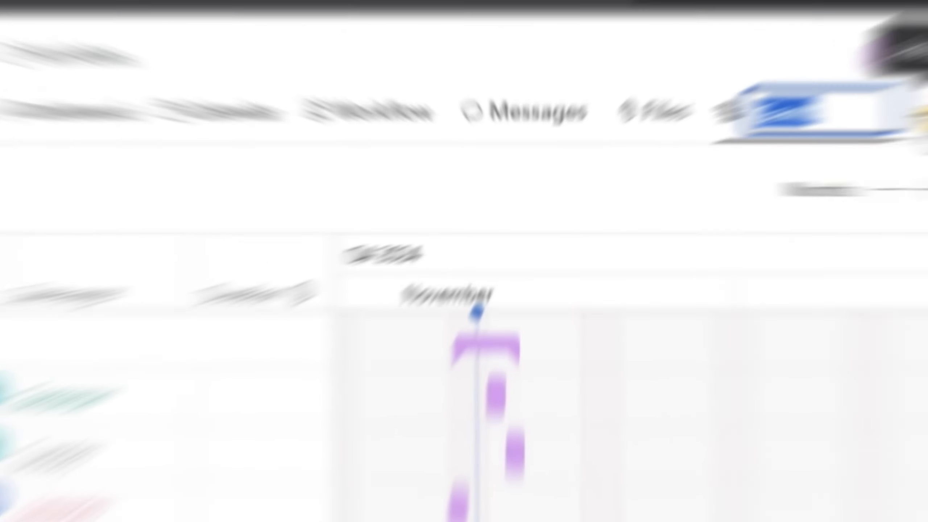
click(757, 102)
Add a Workload view tab and dismiss the invite-teammate and due-date tips
click(685, 201)
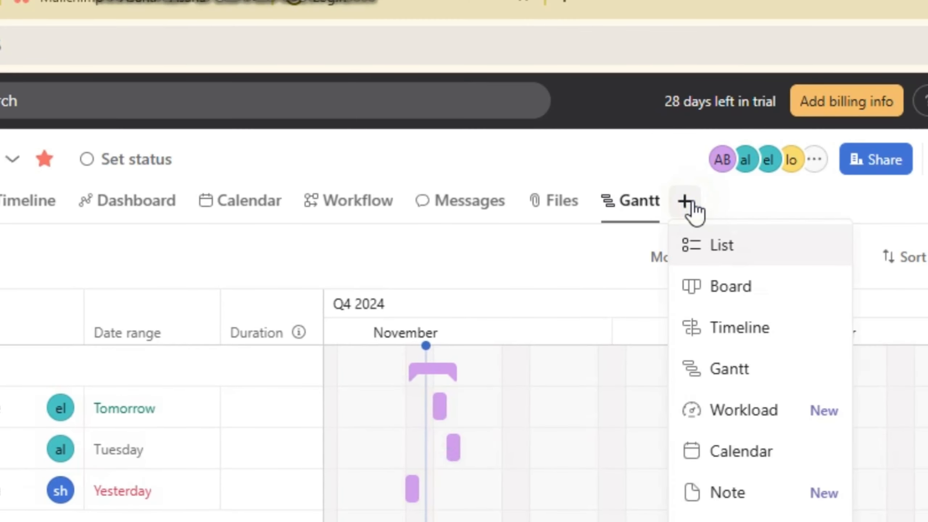
click(727, 411)
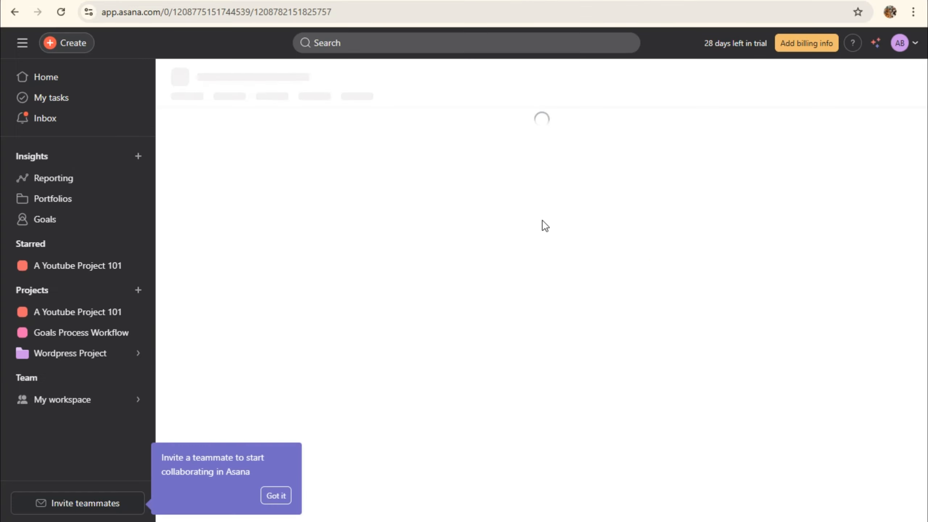
click(278, 495)
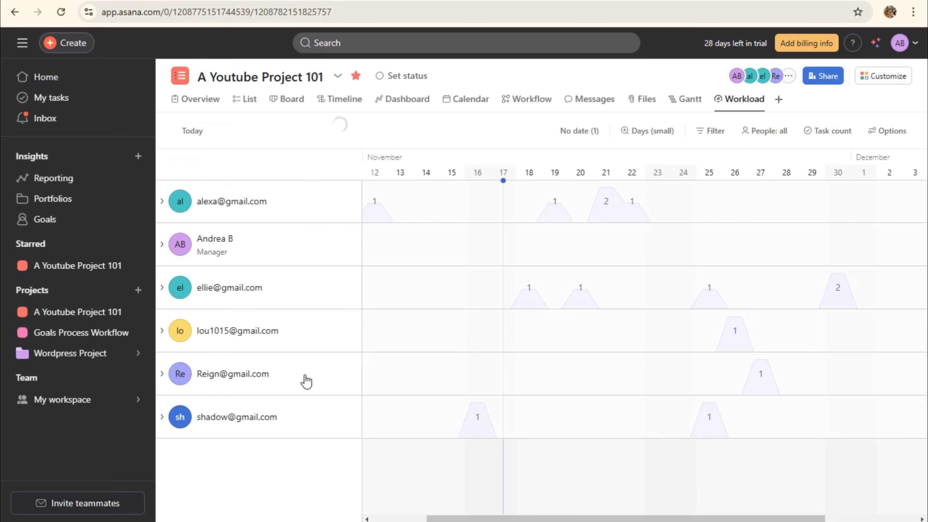
click(428, 144)
click(778, 100)
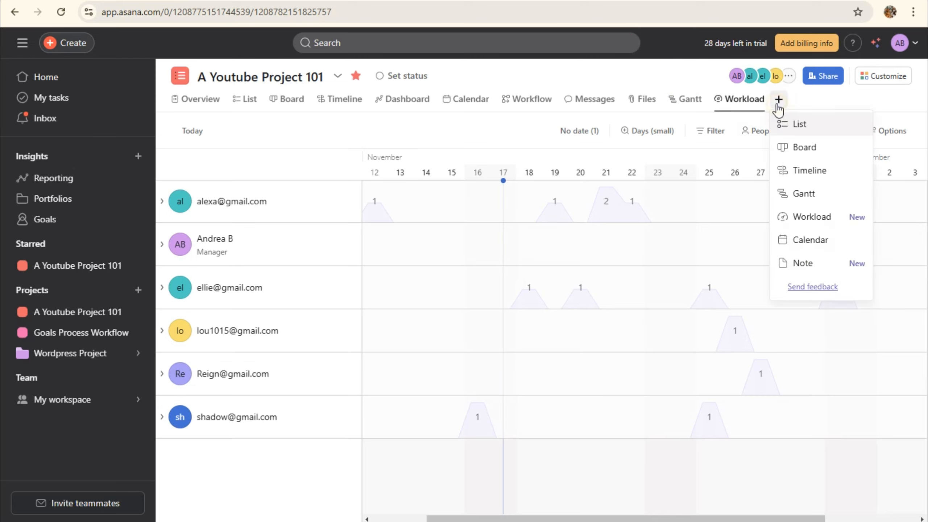
Add a Note tab named Note, leaving a blank untitled note with its template options
click(800, 261)
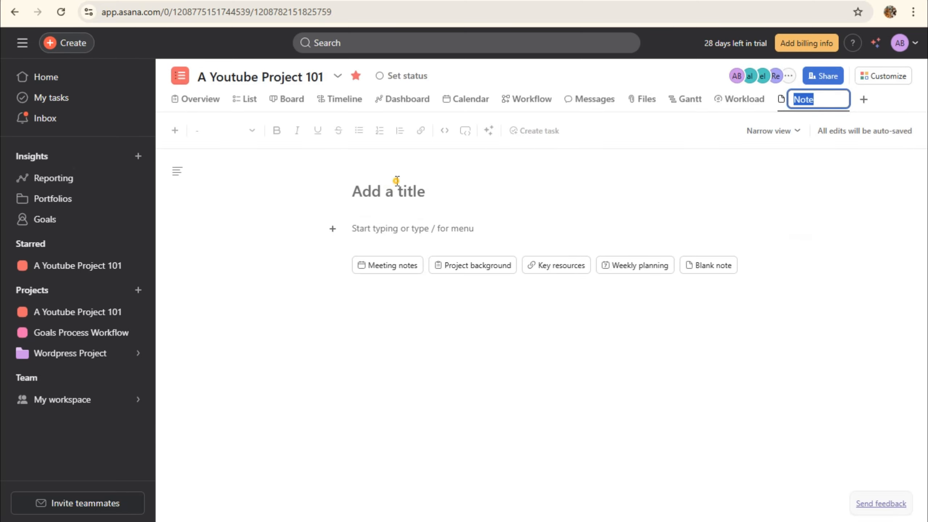
click(397, 181)
mouse_move(408, 267)
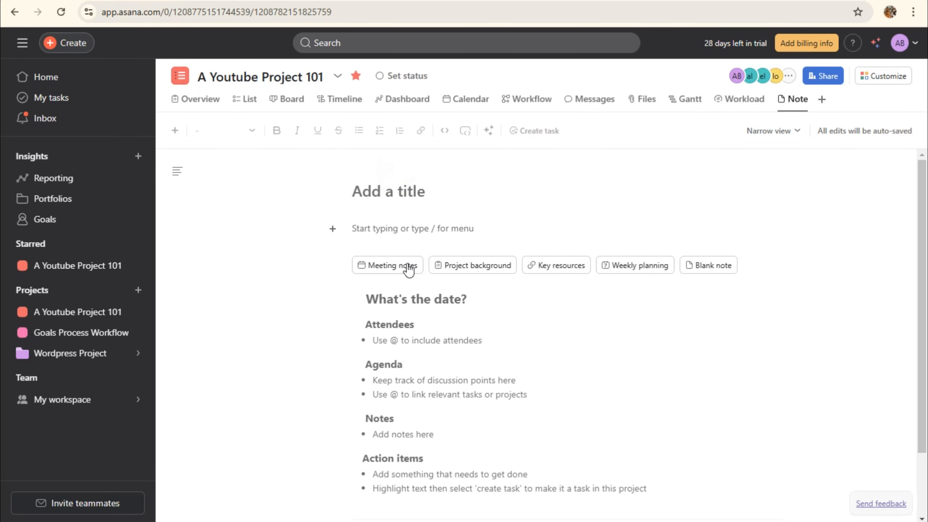
mouse_move(473, 269)
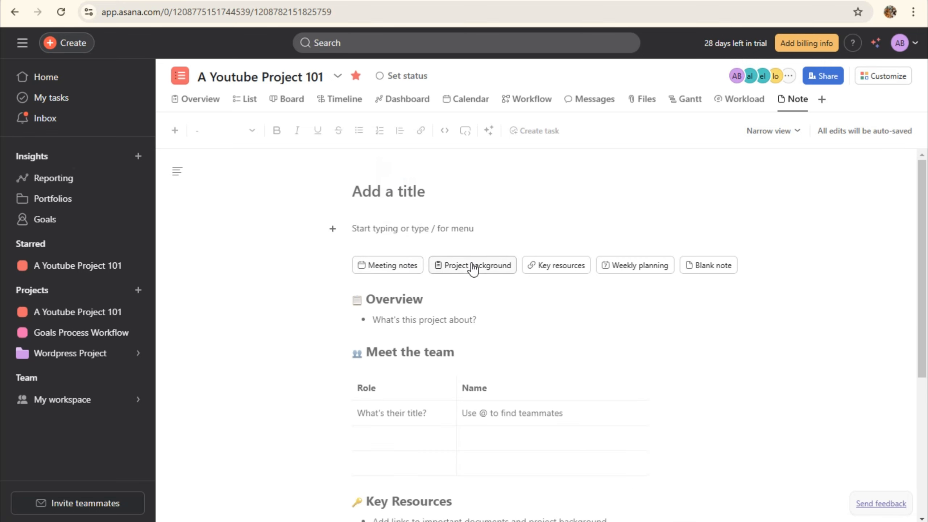
mouse_move(560, 271)
key(Tab)
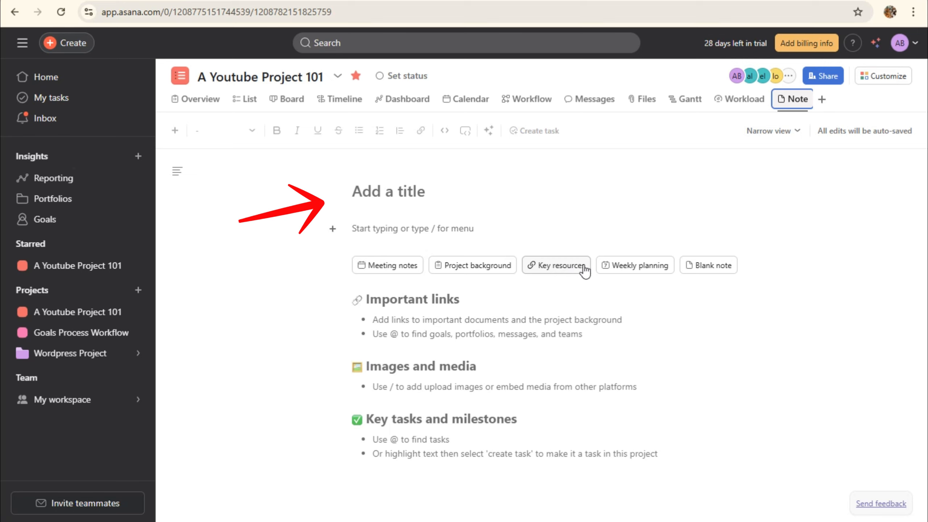
mouse_move(615, 271)
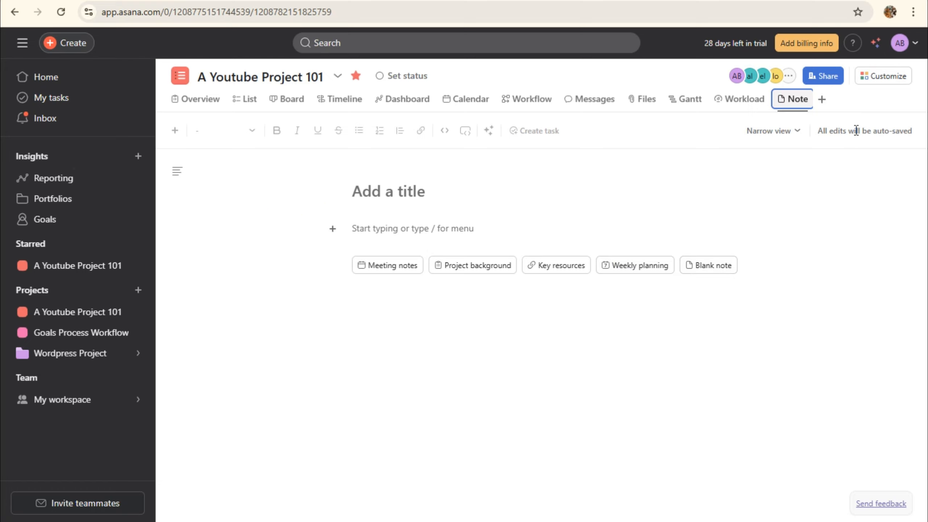
Title the note URGENT and start a bulleted list in its body
click(385, 198)
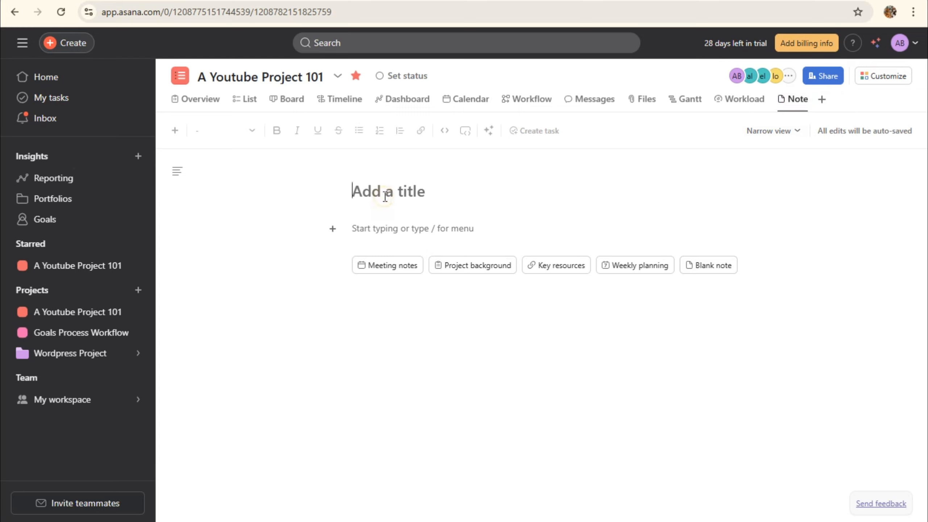
text(UR)
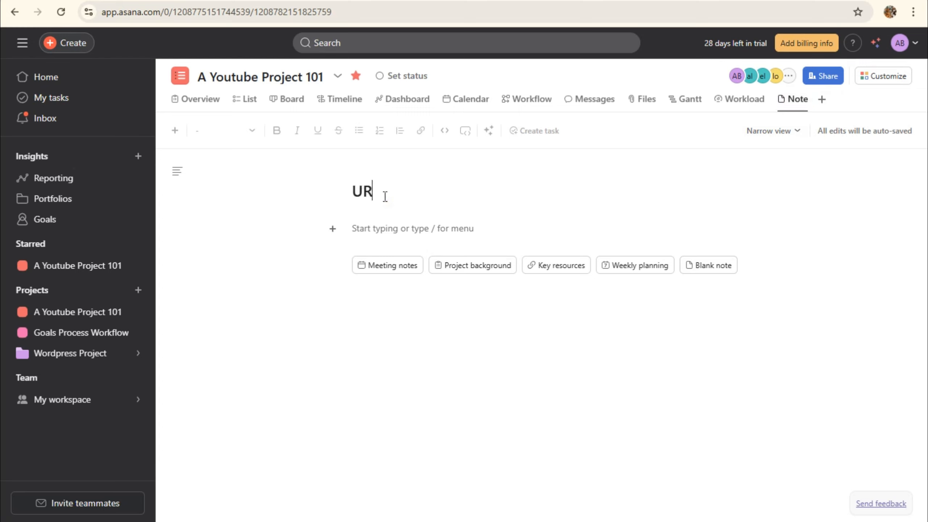
text(GENT)
click(410, 227)
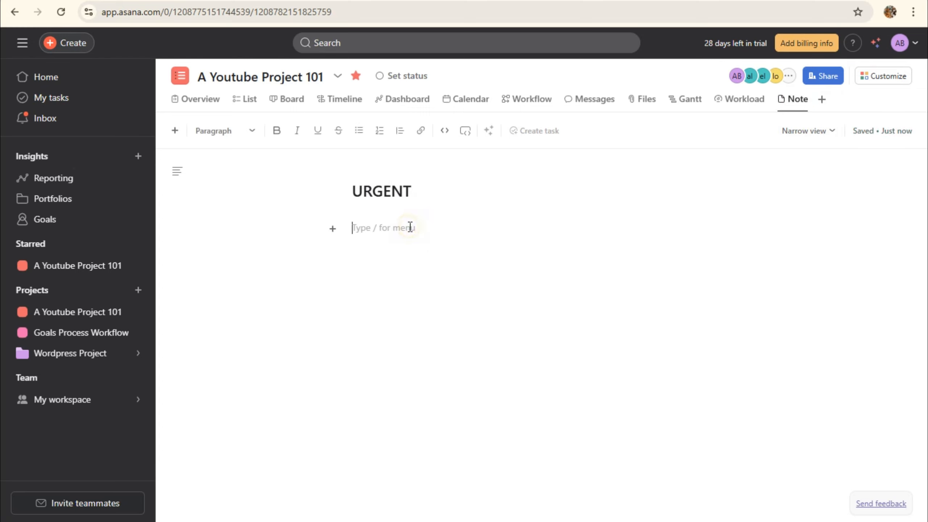
click(332, 230)
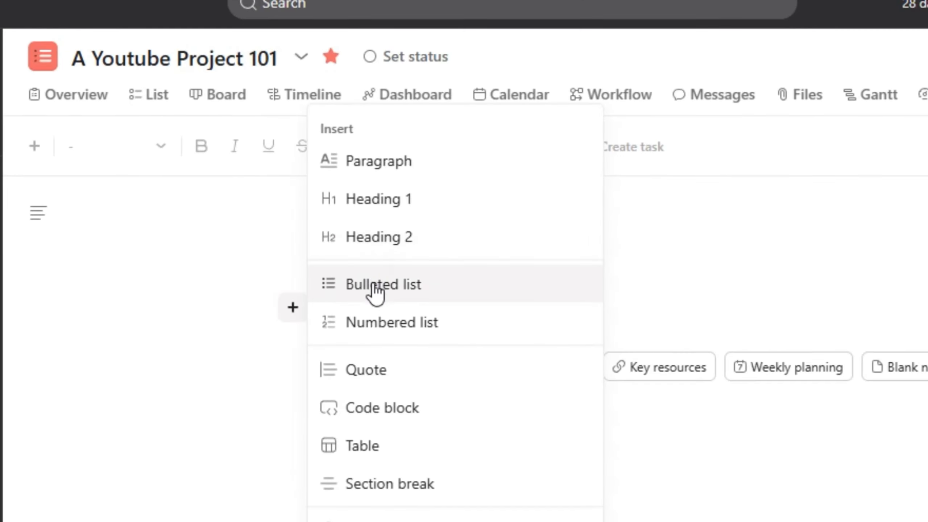
click(383, 218)
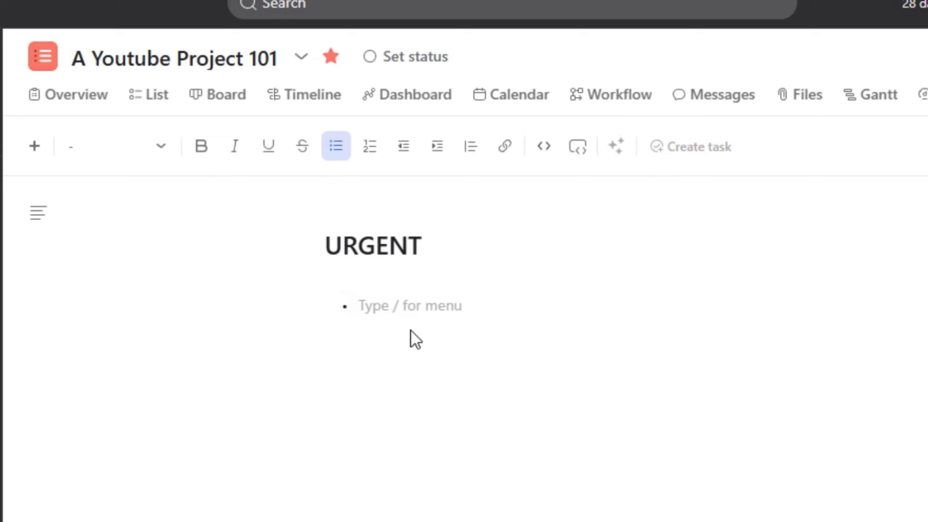
Fill the bulleted list with Topic, Research, Video and Voice Over
text(Topic)
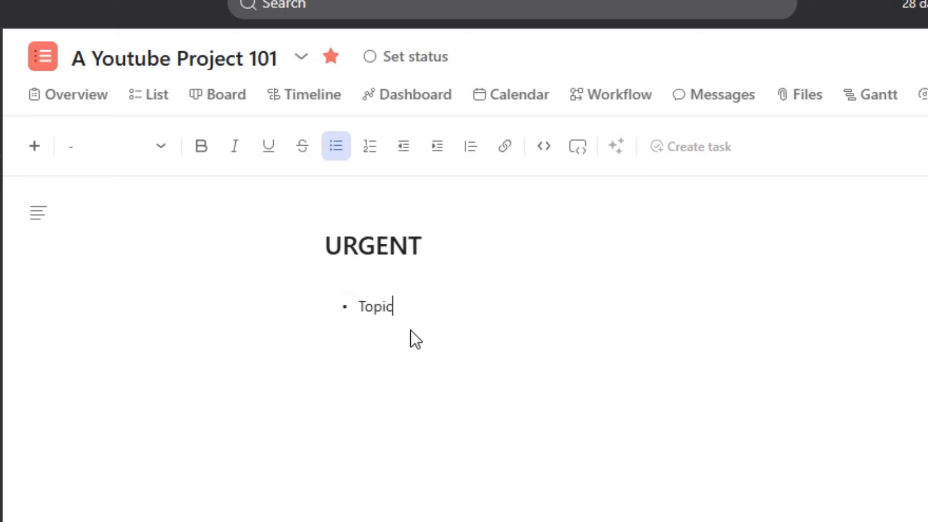
key(Return)
text(Resear)
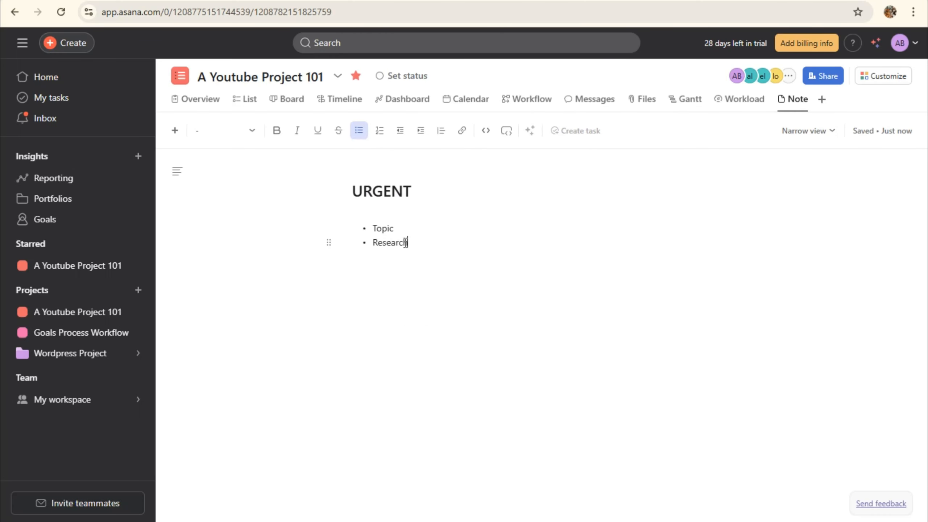
text(ch)
key(Return)
text(Video)
key(Return)
text(Voice Over)
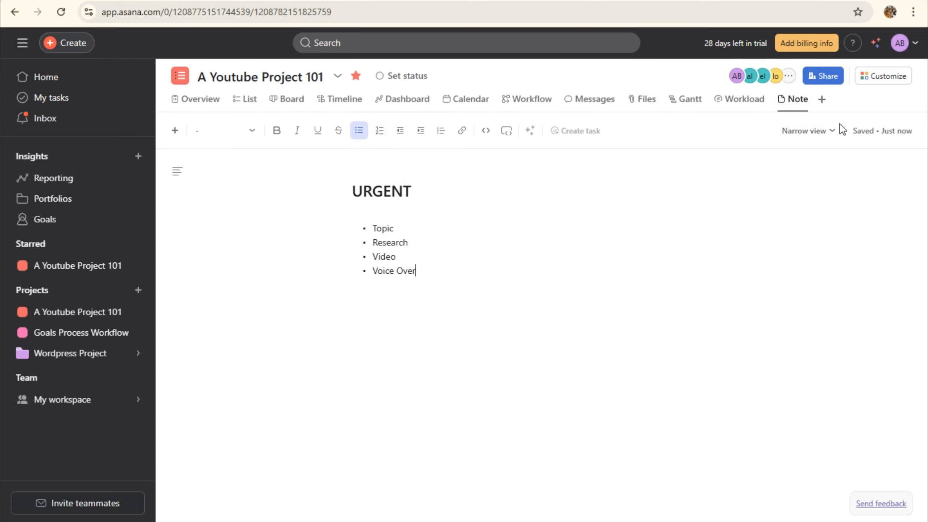
Move through the Workload, Note and Overview tabs, then settle on the project's List view
click(741, 104)
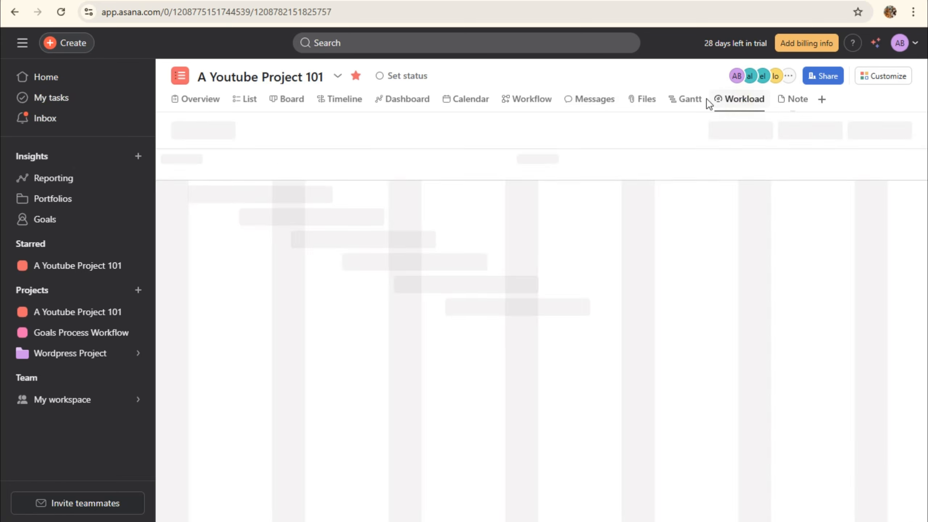
click(793, 99)
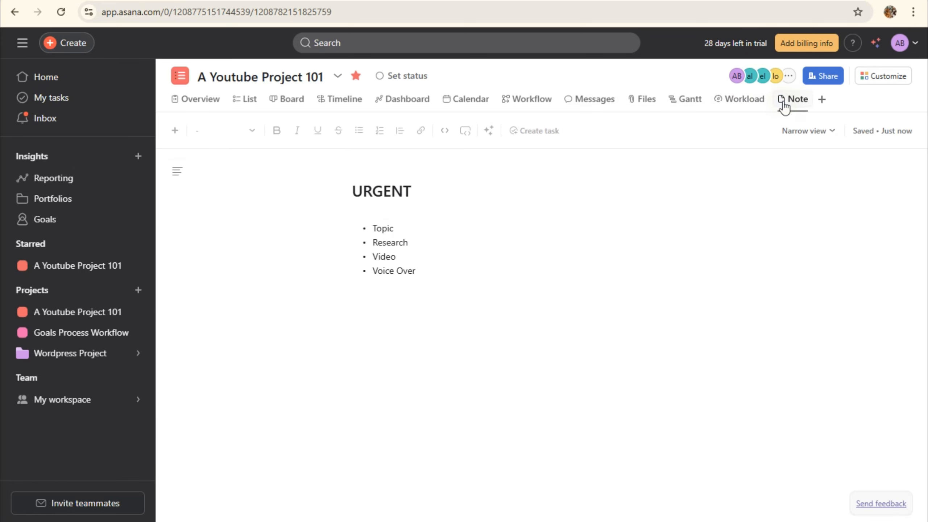
click(733, 104)
click(195, 107)
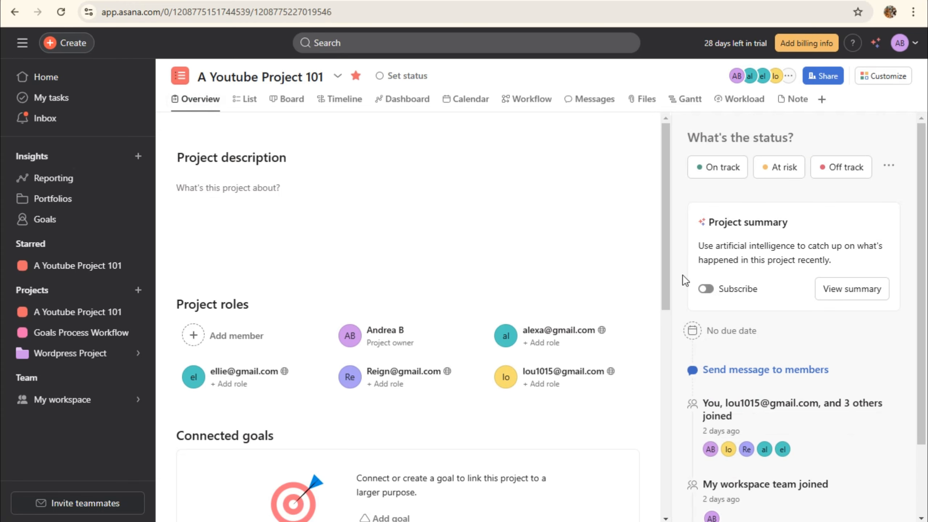
scroll(685, 280, down, 3)
scroll(455, 375, down, 8)
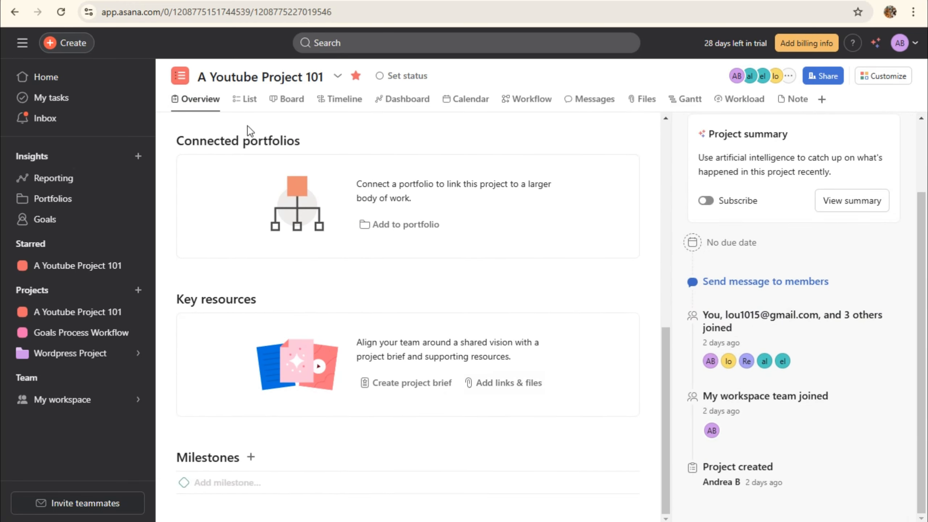
click(249, 101)
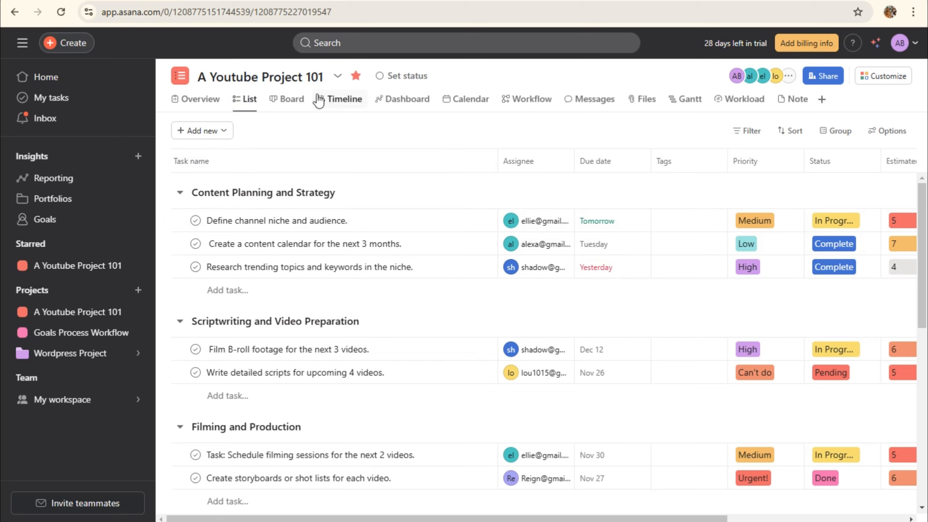
click(294, 101)
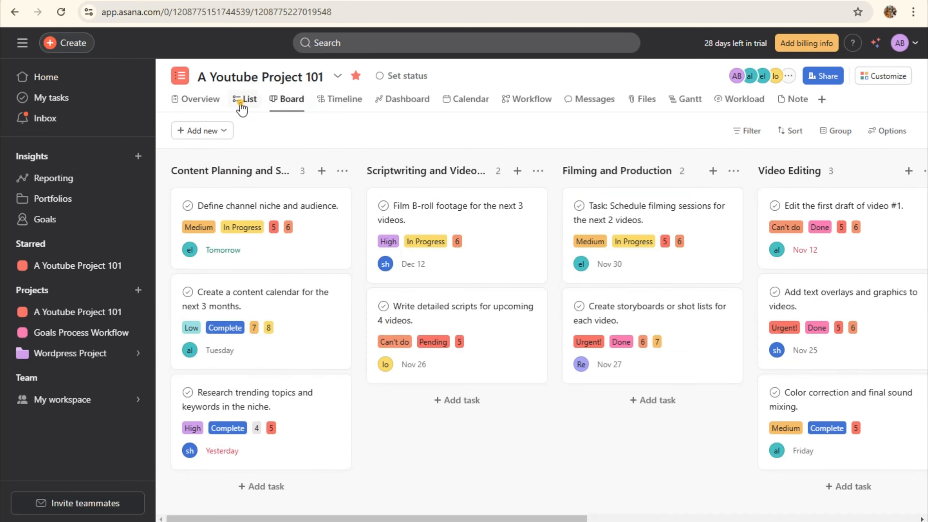
click(241, 106)
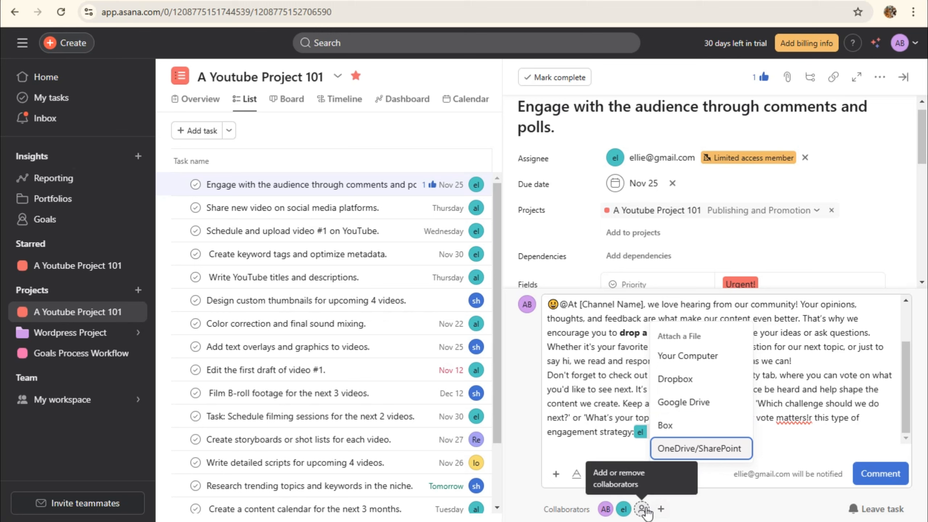
Review the task's collaborators and close the attachment and AI menus unused
click(661, 509)
click(660, 509)
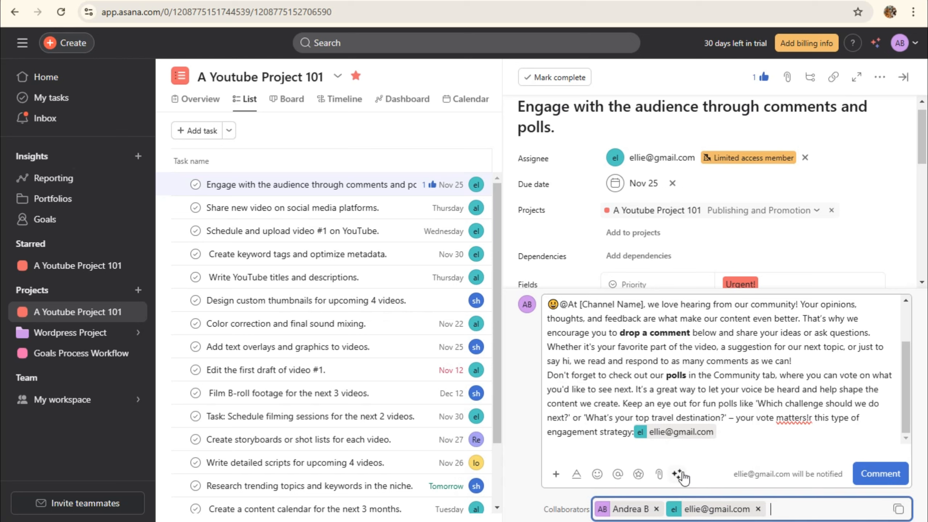
click(659, 475)
click(678, 475)
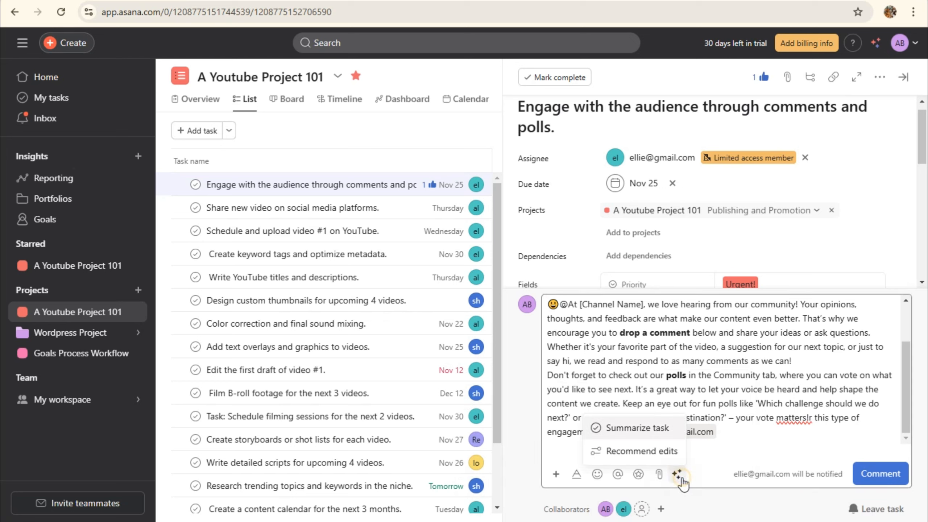
click(756, 457)
Post the drafted audience-engagement comment and scroll through the task's activity
click(869, 473)
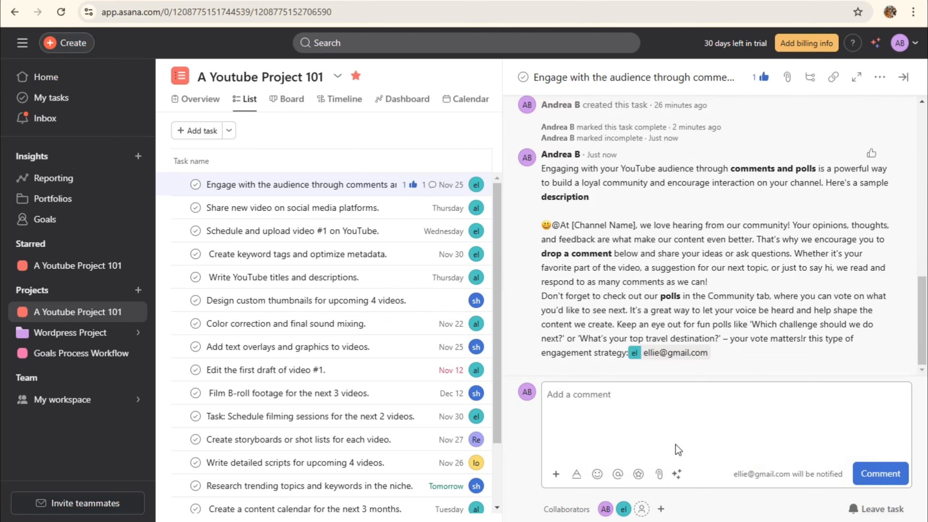
scroll(642, 219, up, 10)
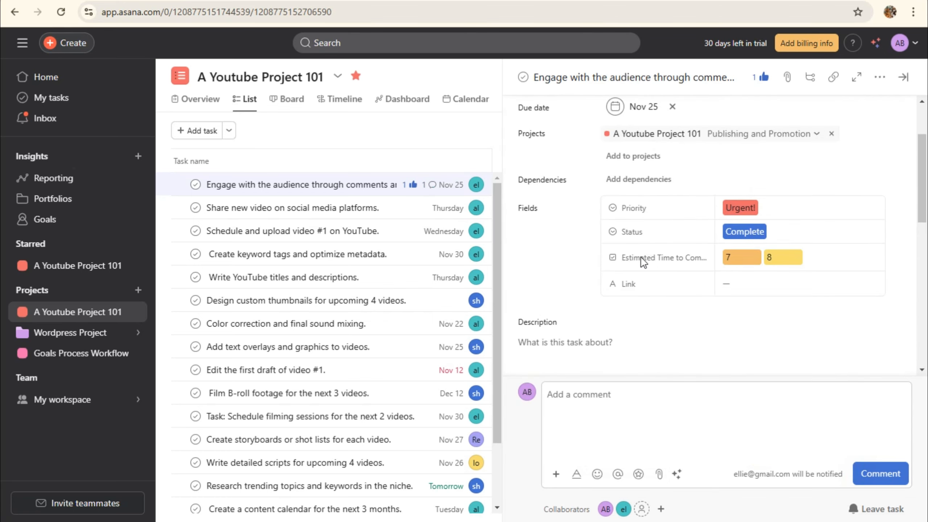
scroll(646, 256, down, 5)
scroll(652, 270, up, 2)
scroll(654, 285, down, 5)
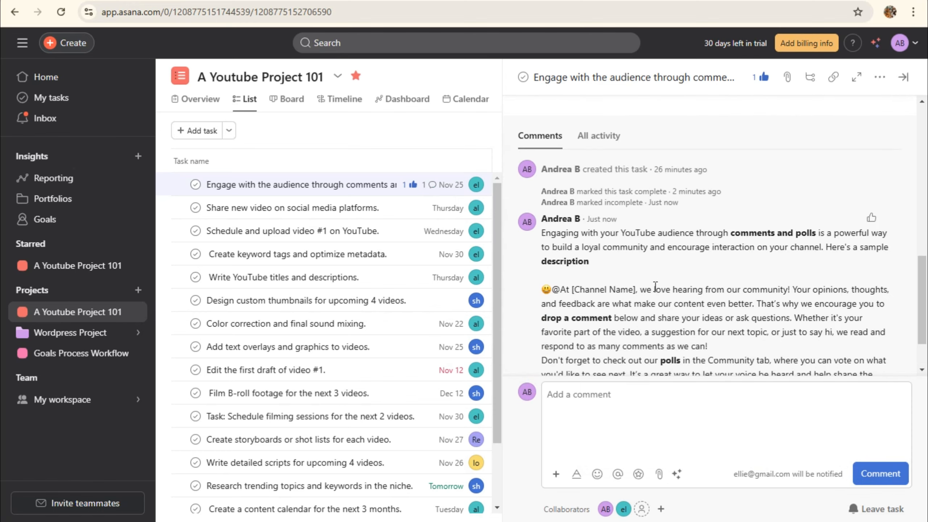
scroll(653, 282, up, 5)
scroll(591, 234, up, 1)
scroll(599, 274, down, 8)
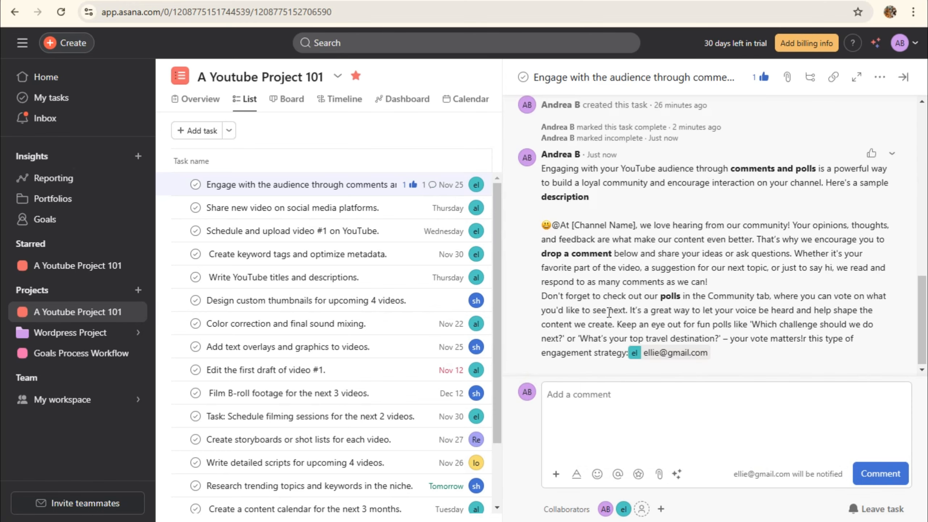
scroll(663, 250, up, 5)
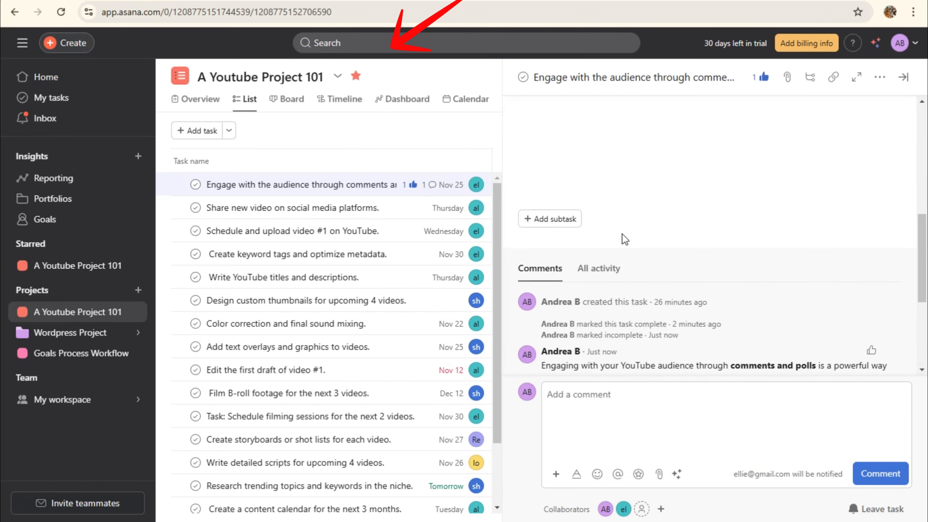
scroll(588, 296, up, 5)
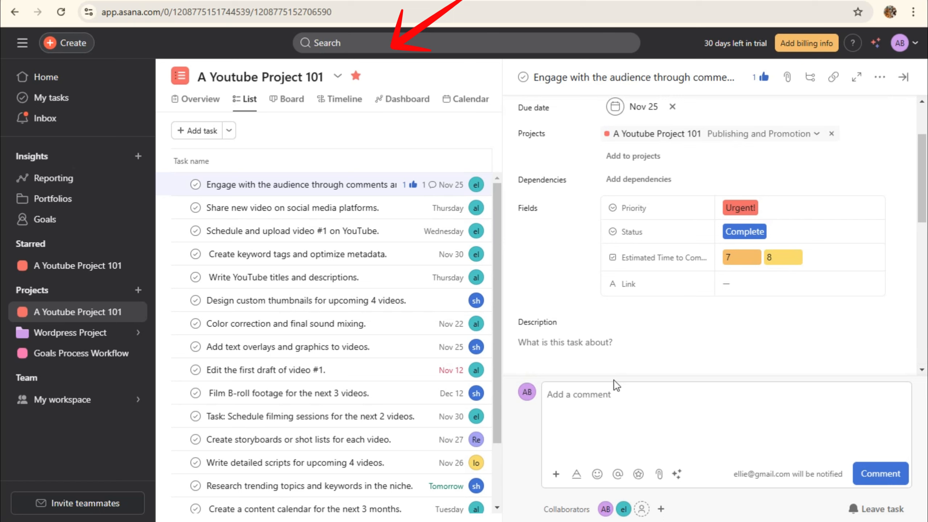
scroll(577, 316, down, 5)
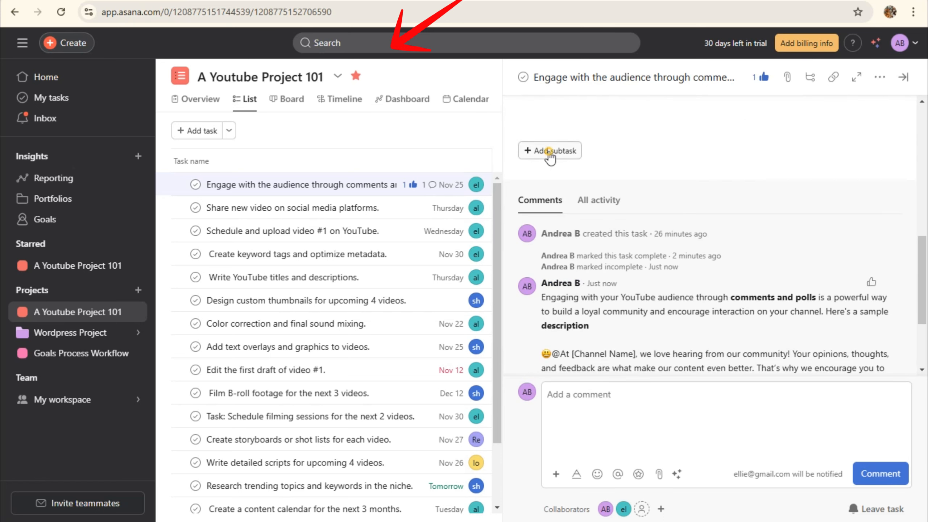
Add a subtask that @-mentions a teammate and assign it to that teammate
click(549, 153)
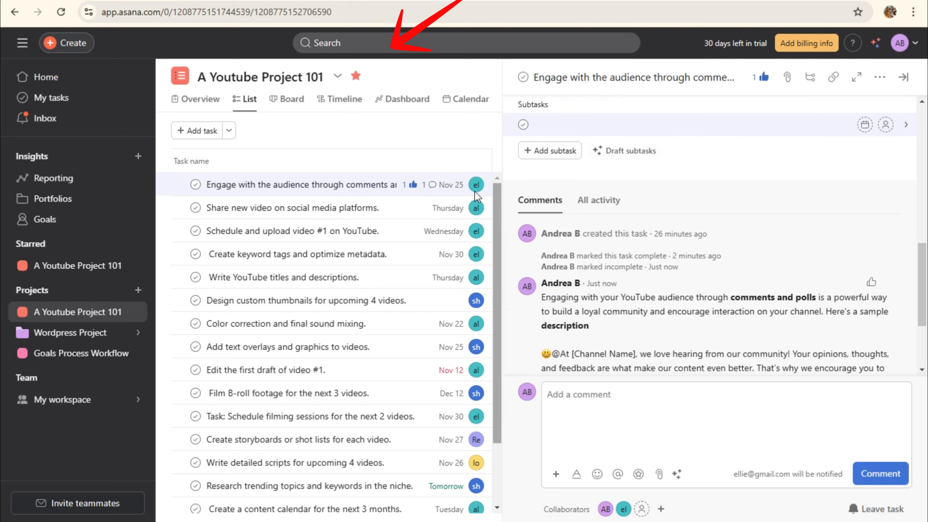
text(a)
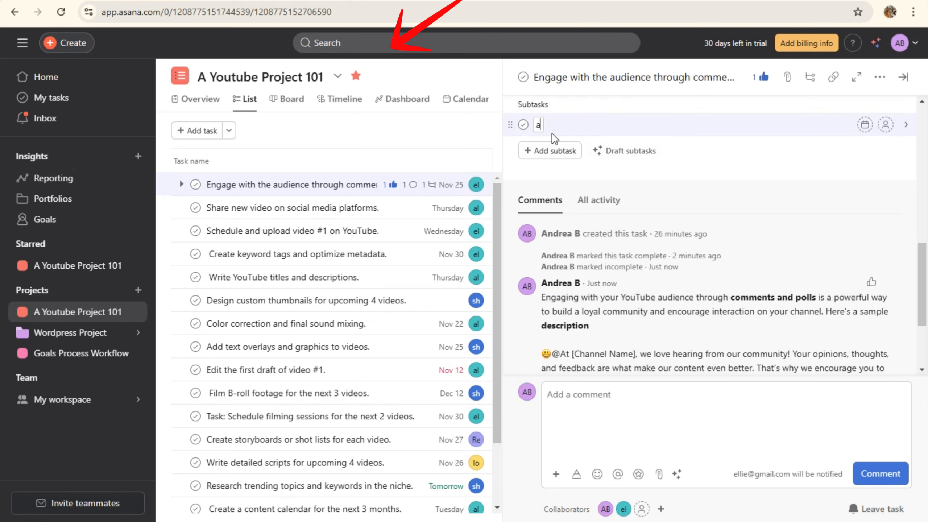
key(BackSpace)
text(@alexa)
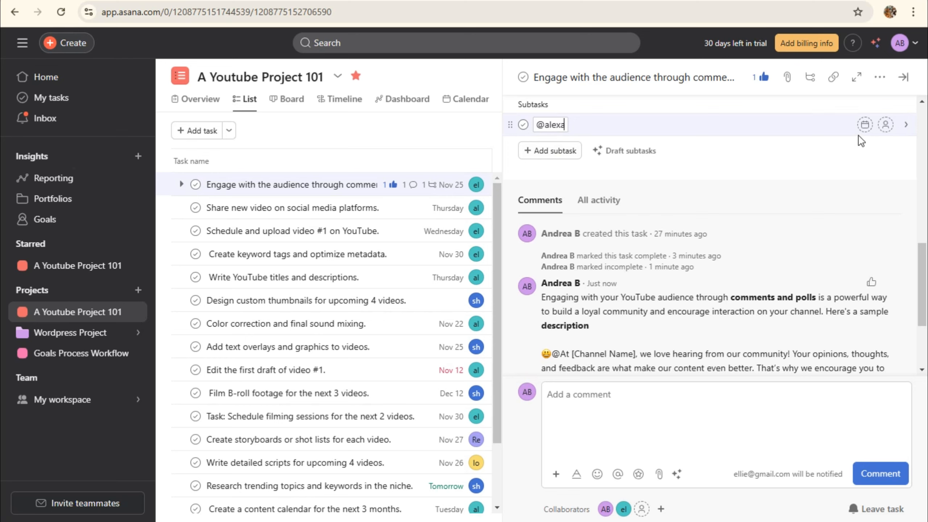
click(885, 125)
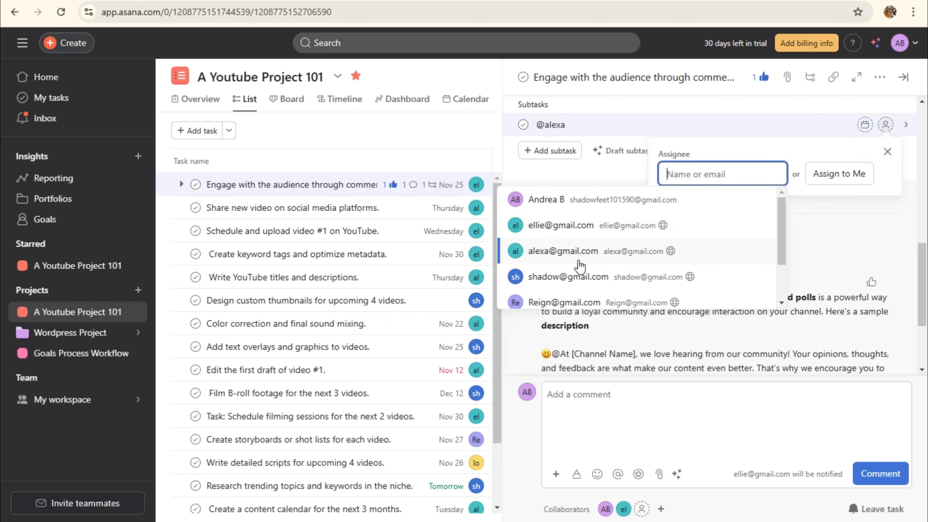
click(578, 252)
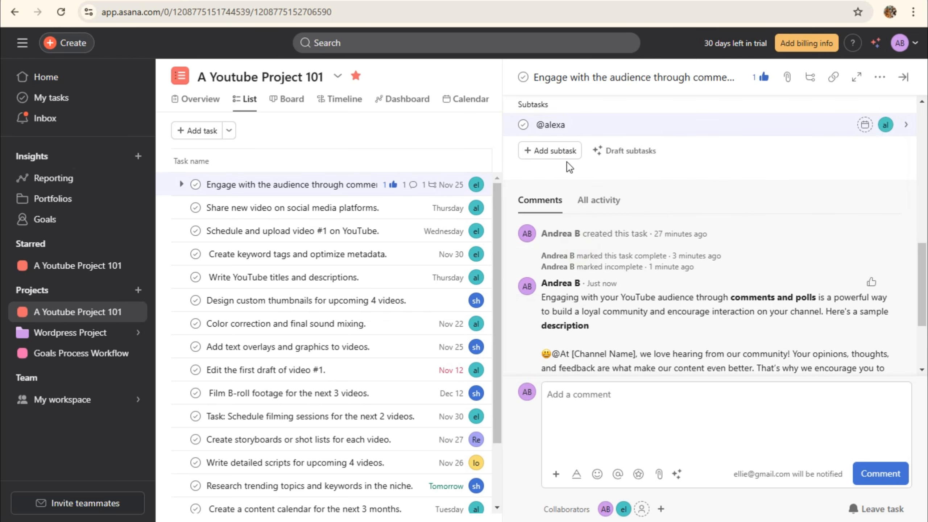
click(545, 151)
key(BackSpace)
scroll(681, 226, up, 4)
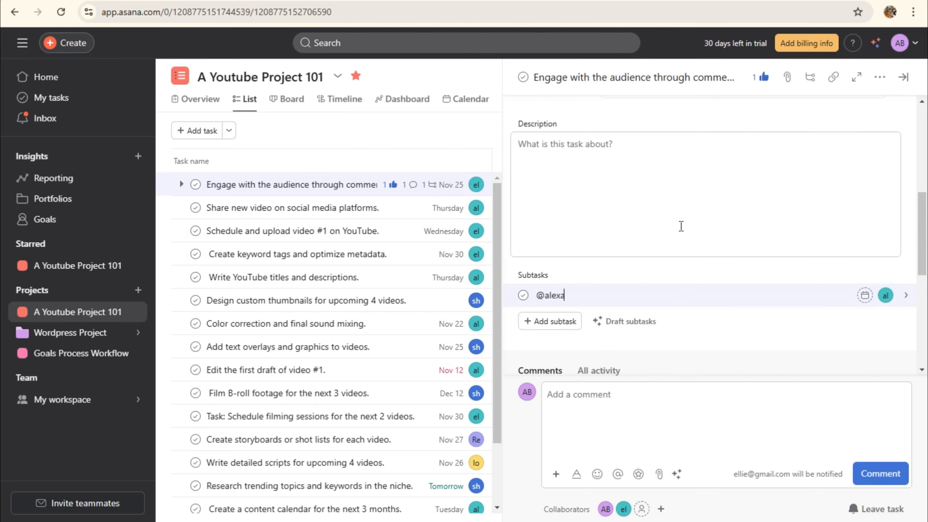
scroll(694, 362, down, 10)
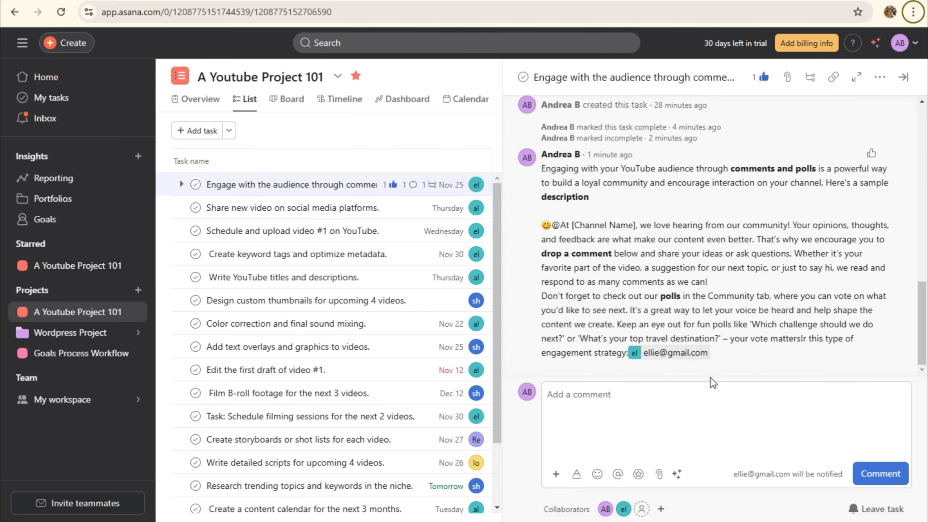
Close the task pane and open the 'Share new video on social media platforms' task
key(Escape)
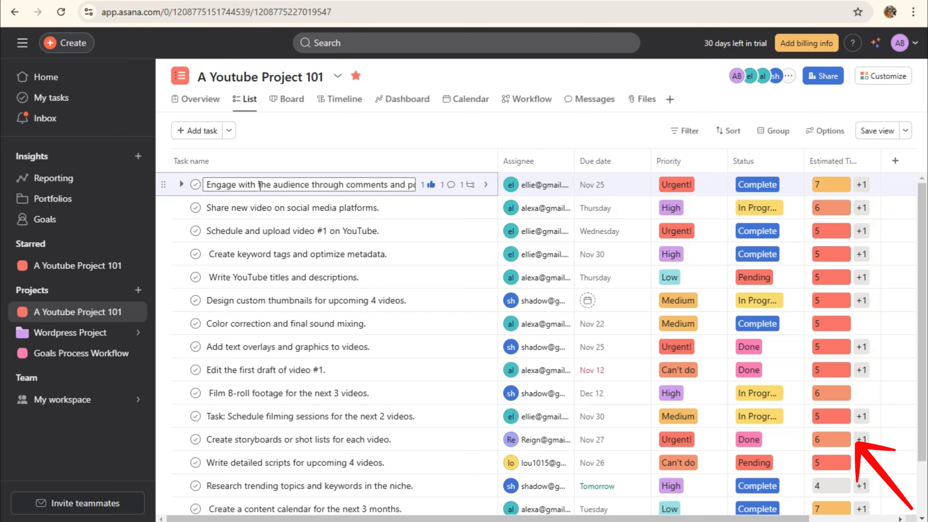
click(429, 254)
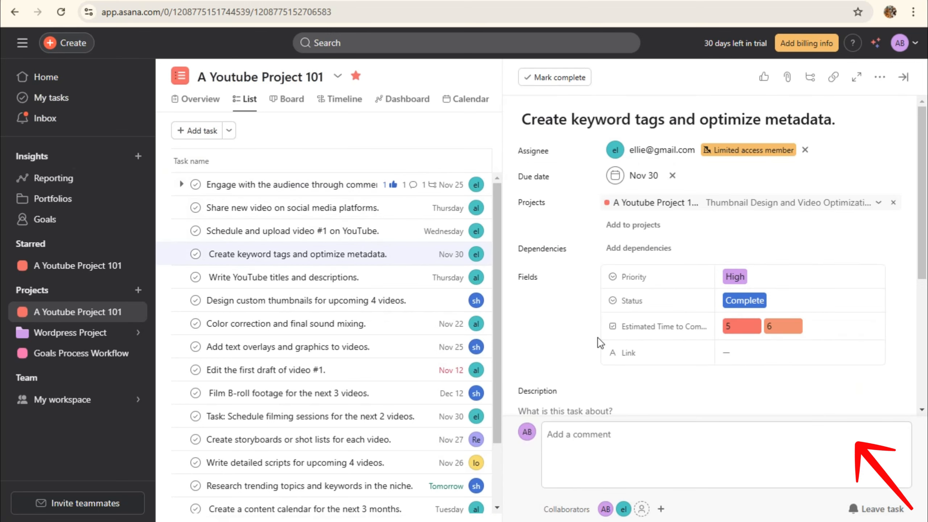
click(392, 210)
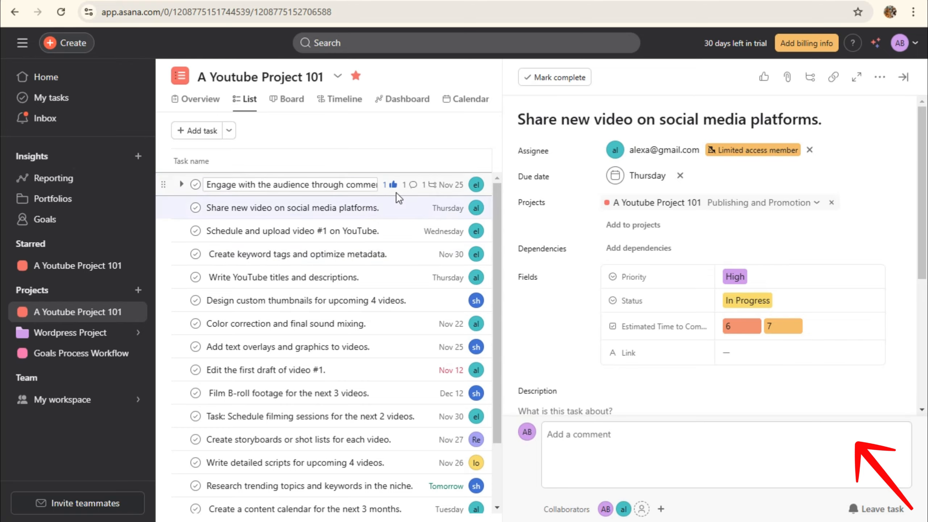